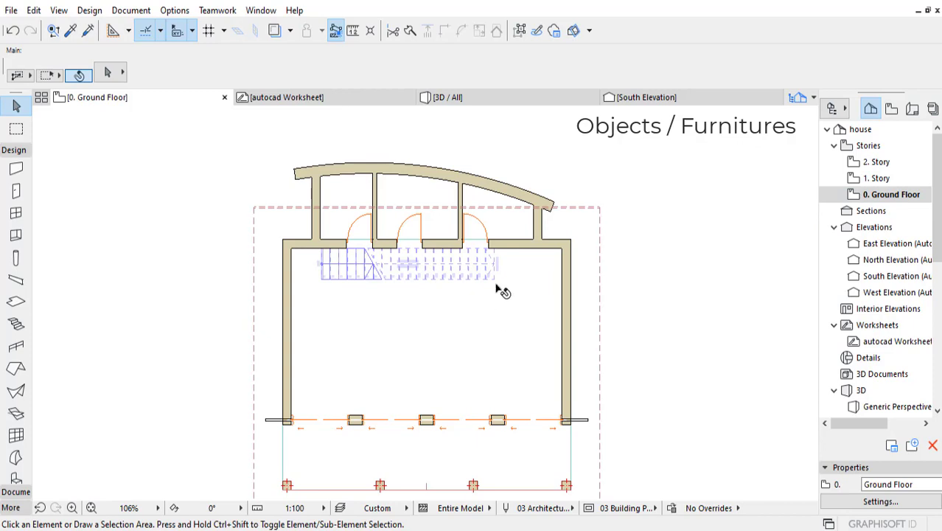
Compare the ground floor plan with 1. Story shown as a trace reference, and turn the trace display off
right_click(876, 185)
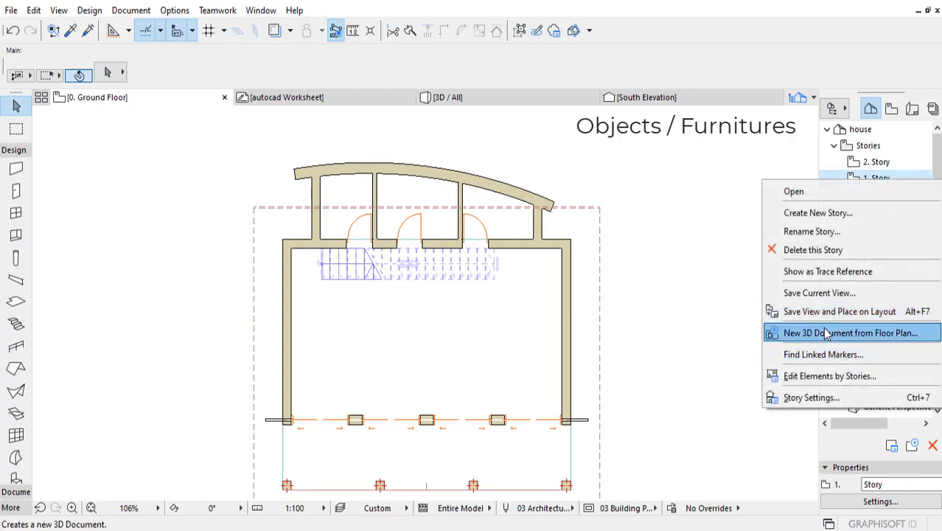
click(831, 271)
scroll(404, 339, up, 3)
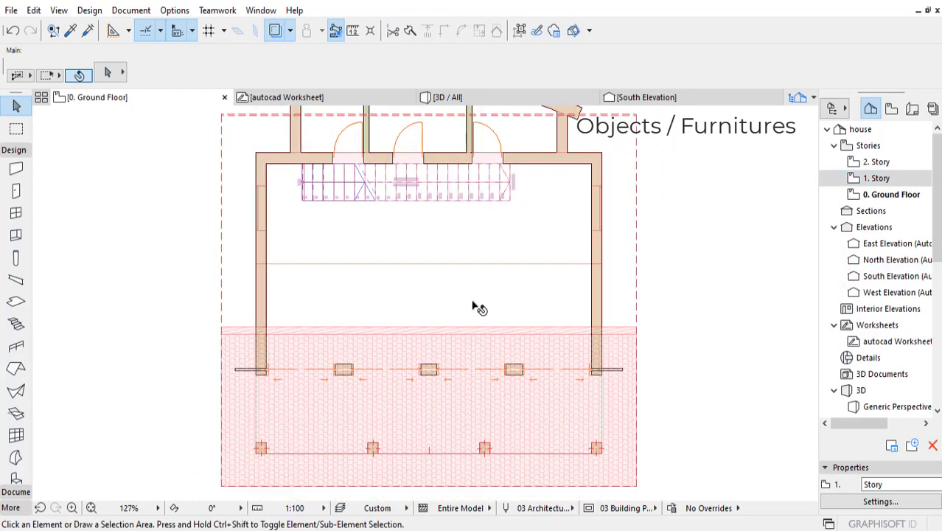
scroll(448, 297, up, 3)
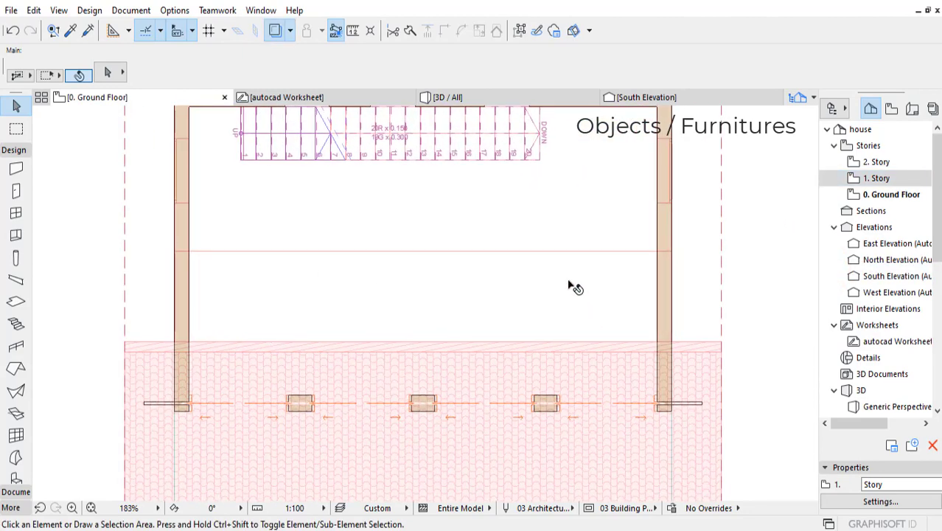
middle_drag(504, 297, 500, 322)
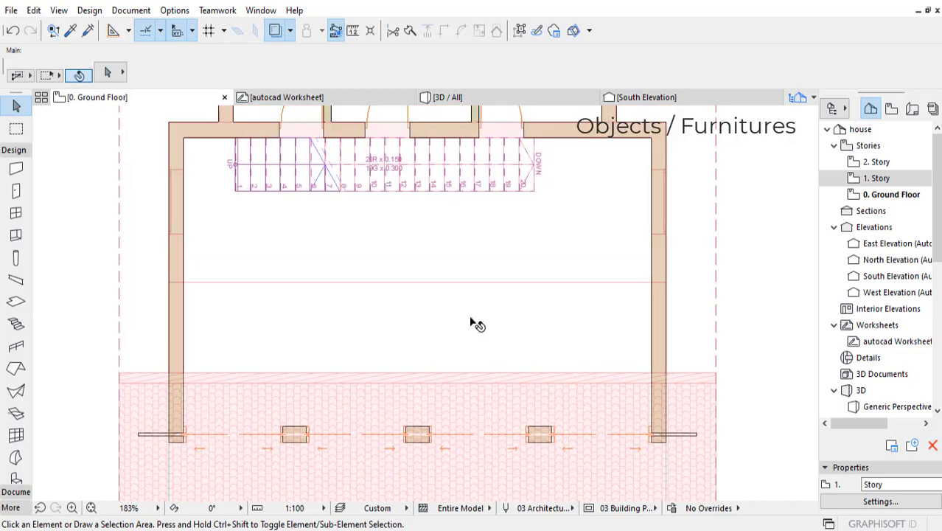
click(274, 30)
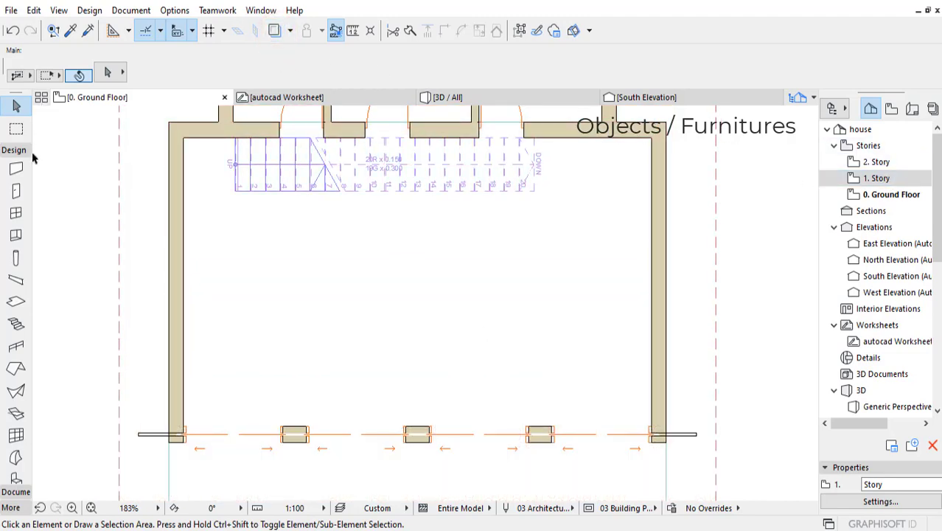
Choose Sofa Bed 23 from the Couches and Sofas 23 library folder as the default furniture object
scroll(18, 431, down, 2)
click(18, 428)
click(109, 72)
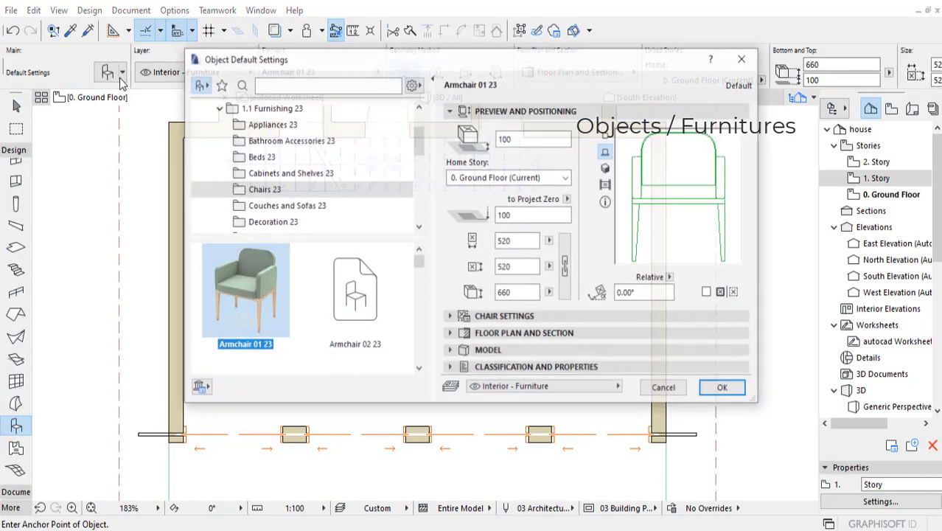
click(266, 206)
scroll(357, 276, down, 4)
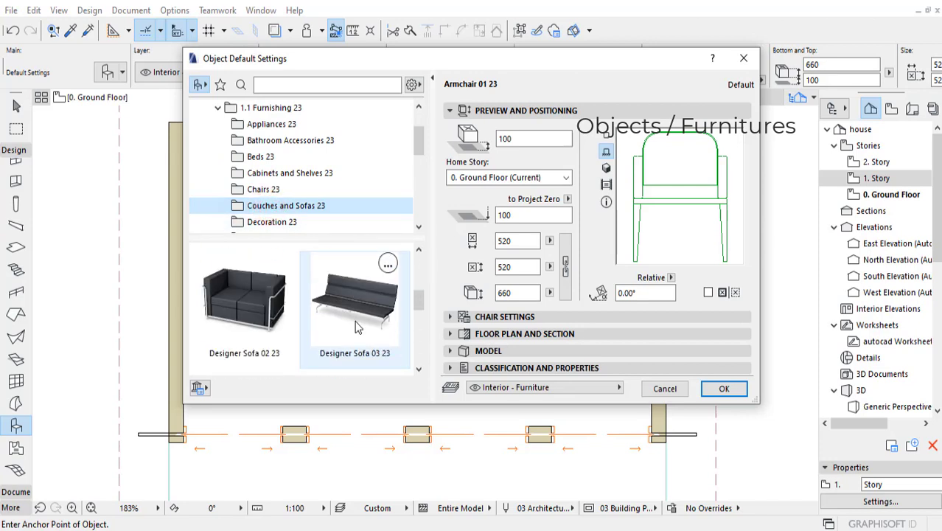
scroll(367, 345, down, 2)
click(266, 317)
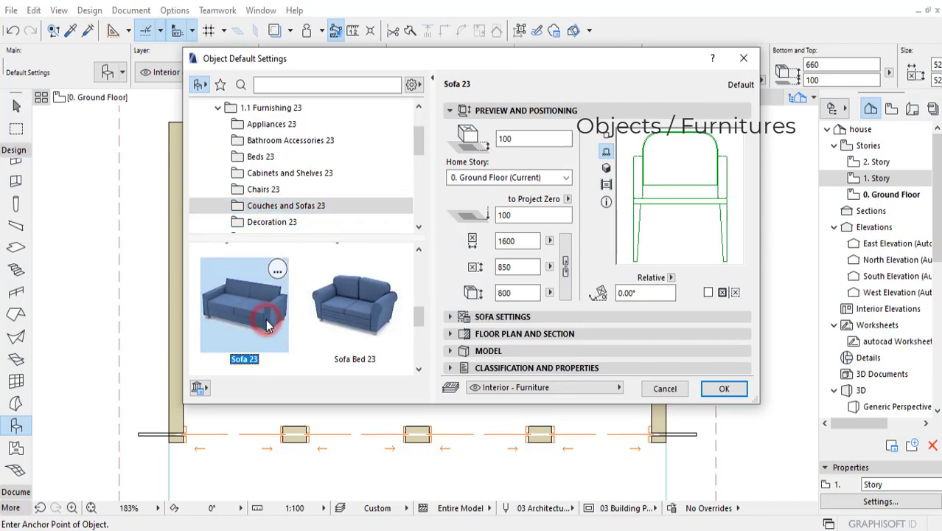
click(364, 304)
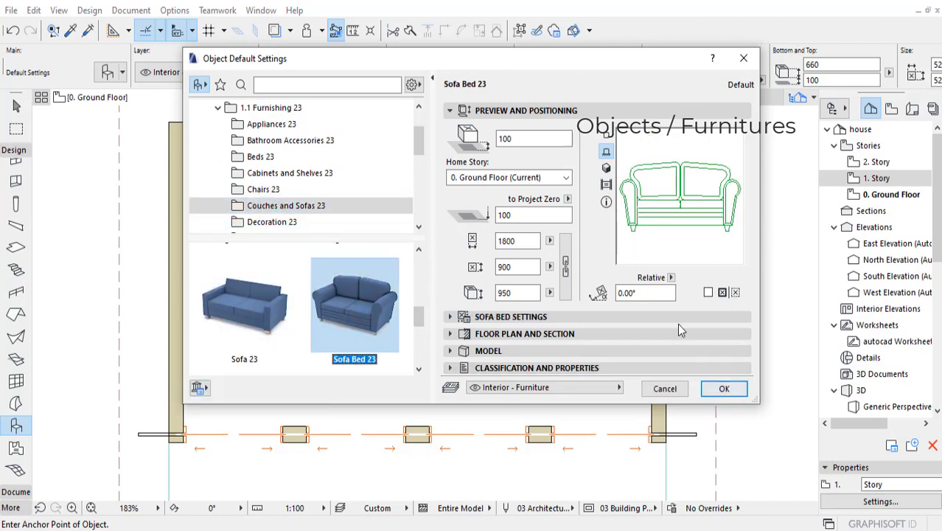
Rotate the sofa bed to 90° with its anchor at a back corner, and place it near the middle of the main room
click(606, 136)
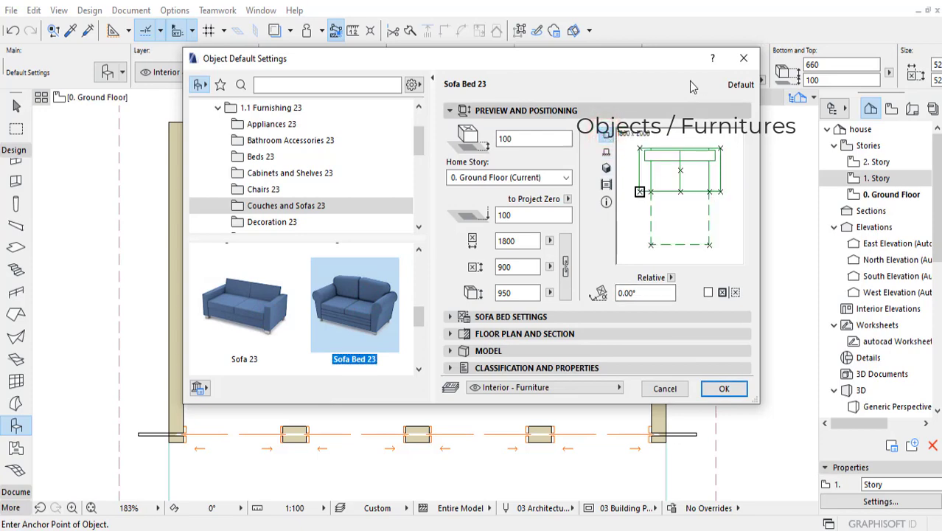
drag(652, 55, 611, 85)
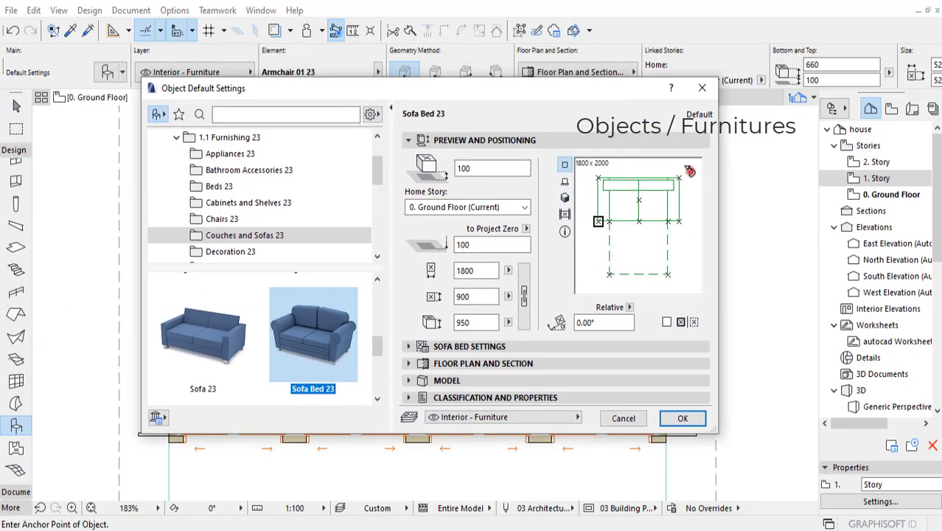
click(689, 171)
click(667, 176)
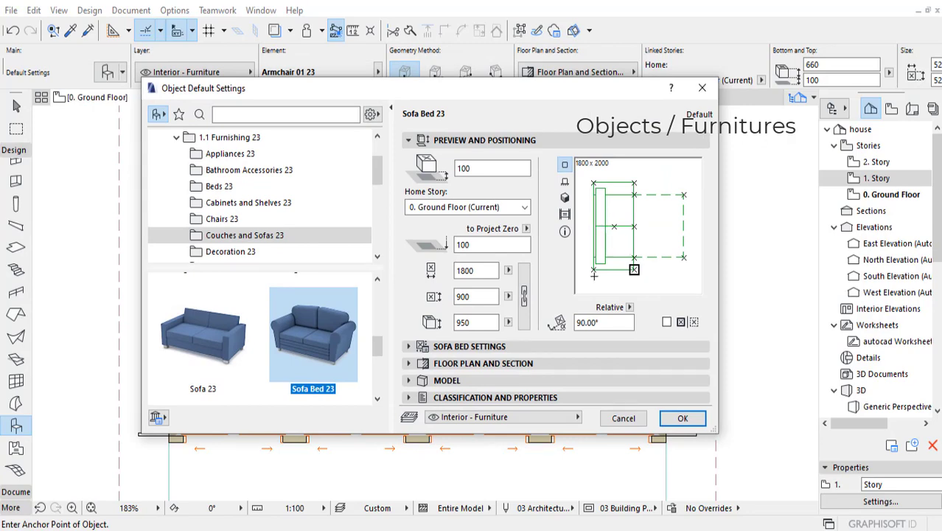
drag(622, 94, 665, 105)
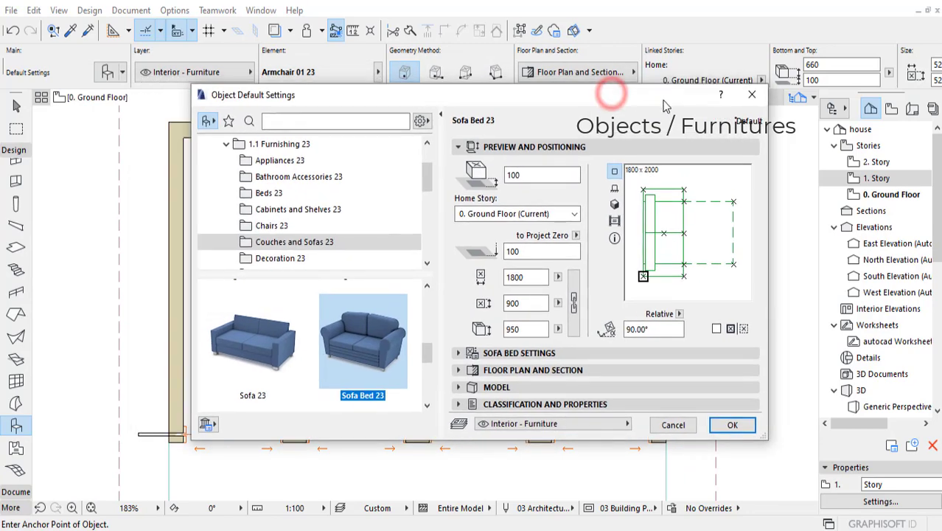
click(733, 424)
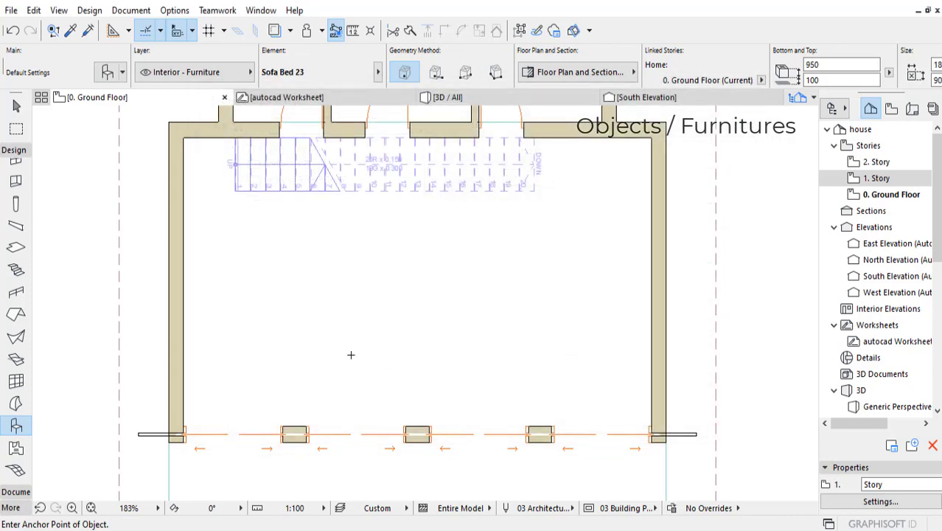
click(351, 355)
middle_drag(472, 314, 448, 326)
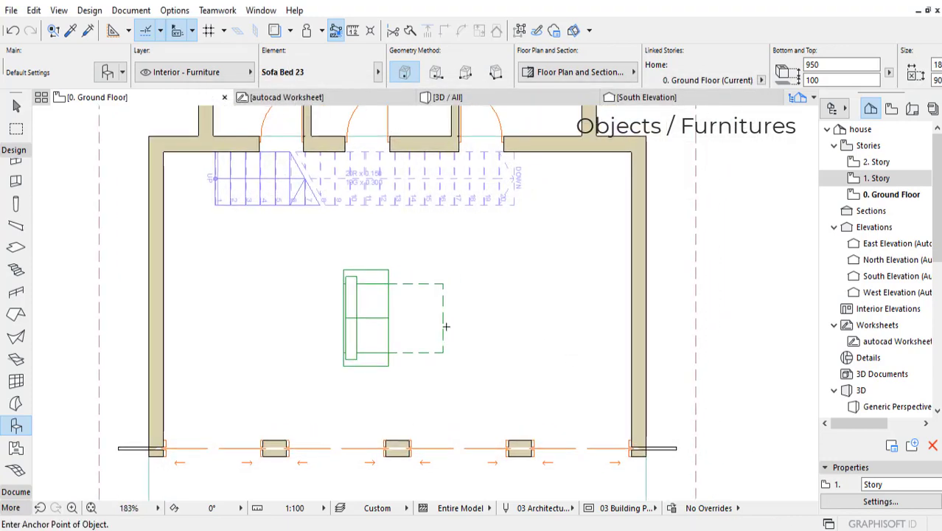
Mirror a copy of the sofa bed about a vertical axis through the end of its unfolded bed outline
click(378, 319)
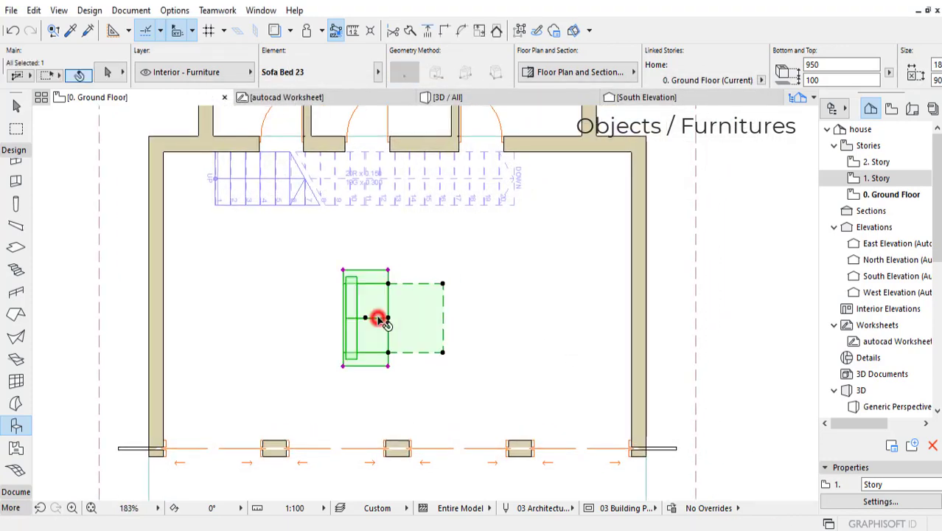
click(443, 283)
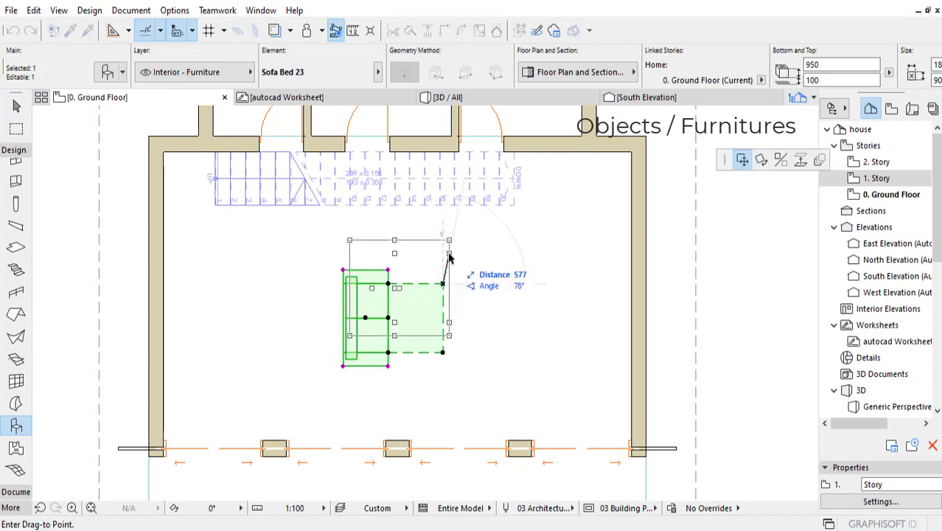
click(781, 160)
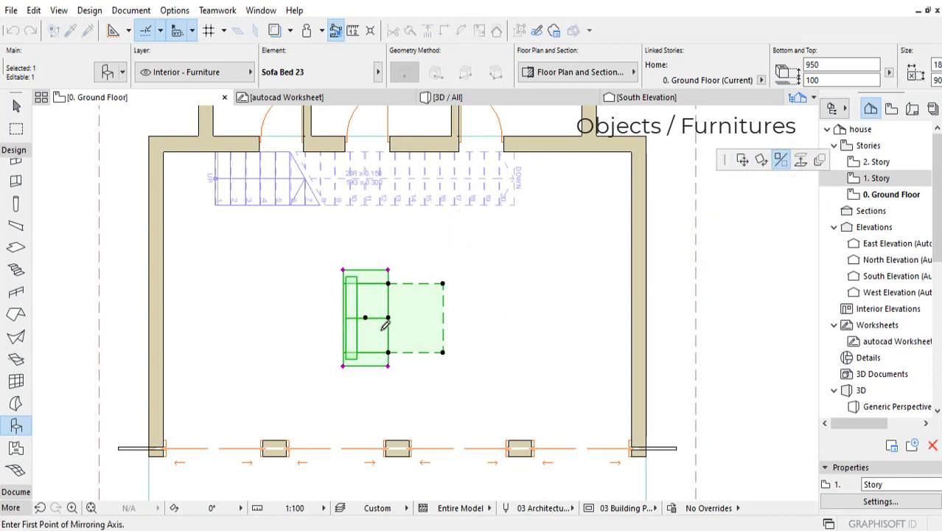
click(444, 283)
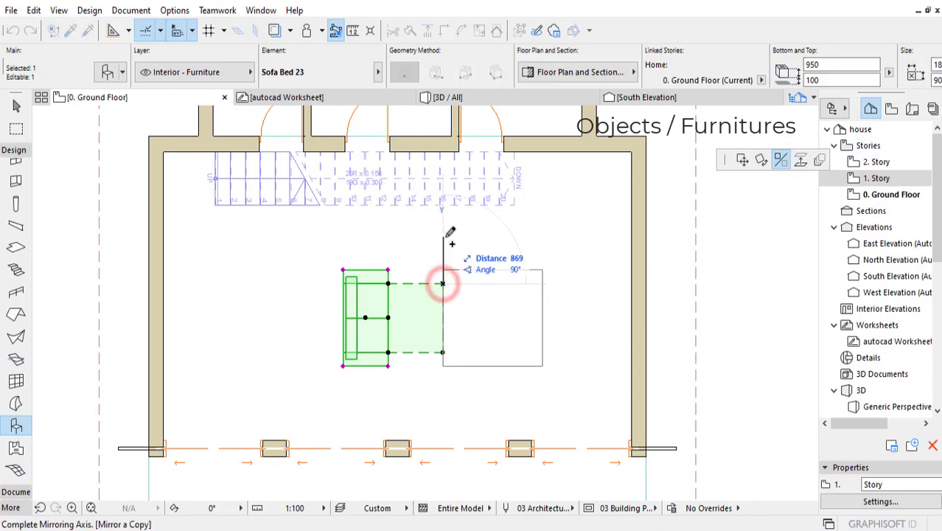
click(443, 177)
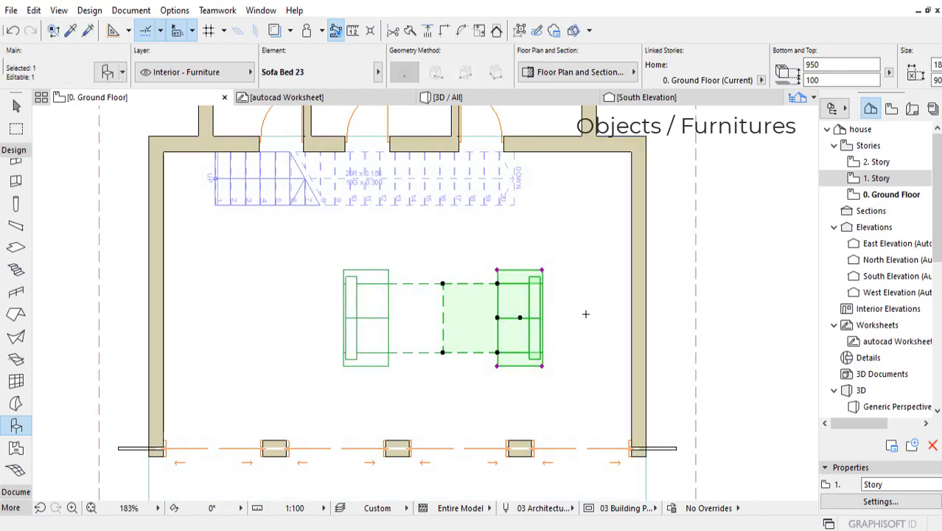
key(Escape)
Place an Armchair 03 23 from the Chairs 23 folder, anchored at its back corner, beside the main room's west wall
scroll(291, 284, left, 1)
middle_drag(353, 302, 340, 255)
scroll(322, 321, up, 2)
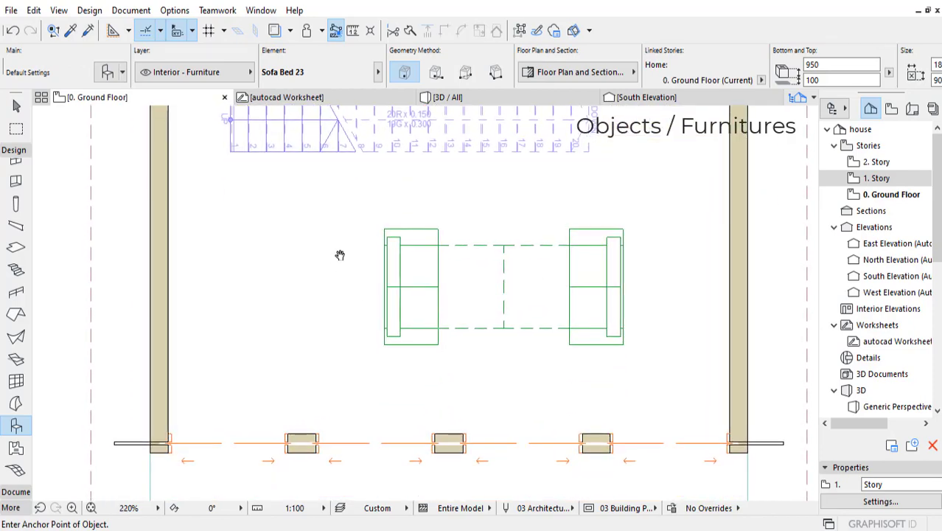
click(16, 426)
click(106, 73)
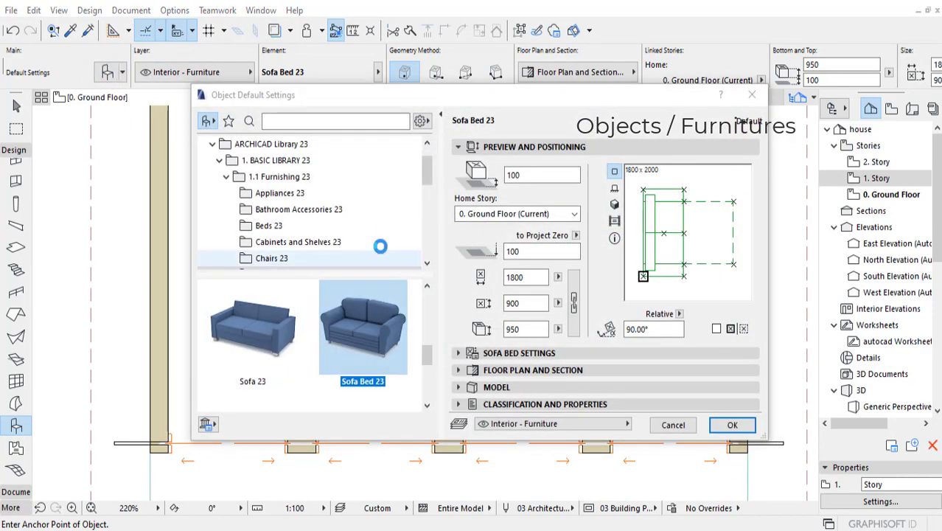
click(271, 258)
scroll(295, 221, down, 2)
scroll(367, 328, down, 1)
scroll(366, 328, up, 1)
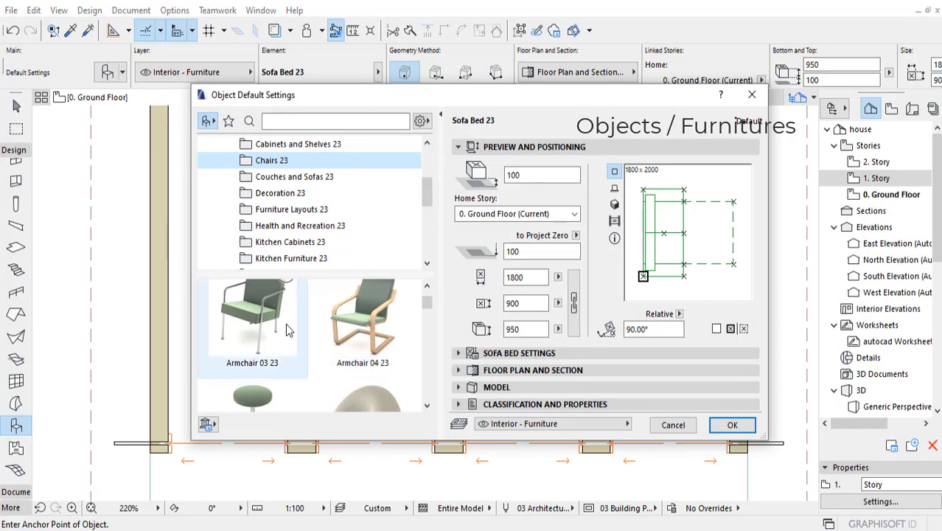
click(278, 325)
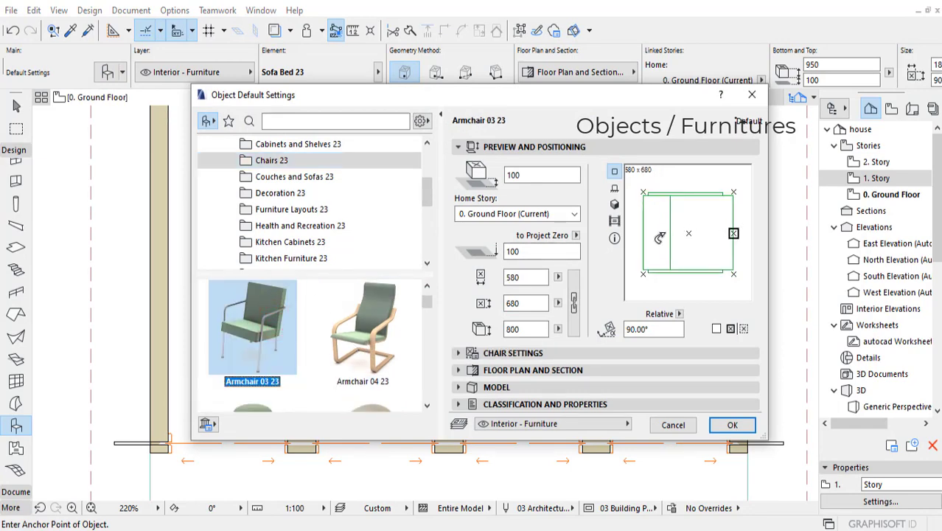
click(642, 273)
click(732, 425)
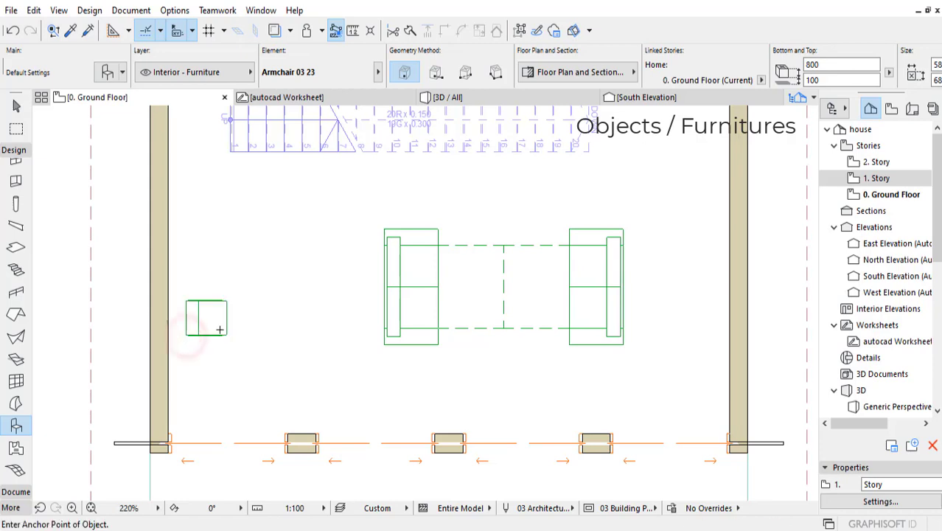
Drag a copy of the armchair about 980 mm at 90° toward the stairs
click(205, 315)
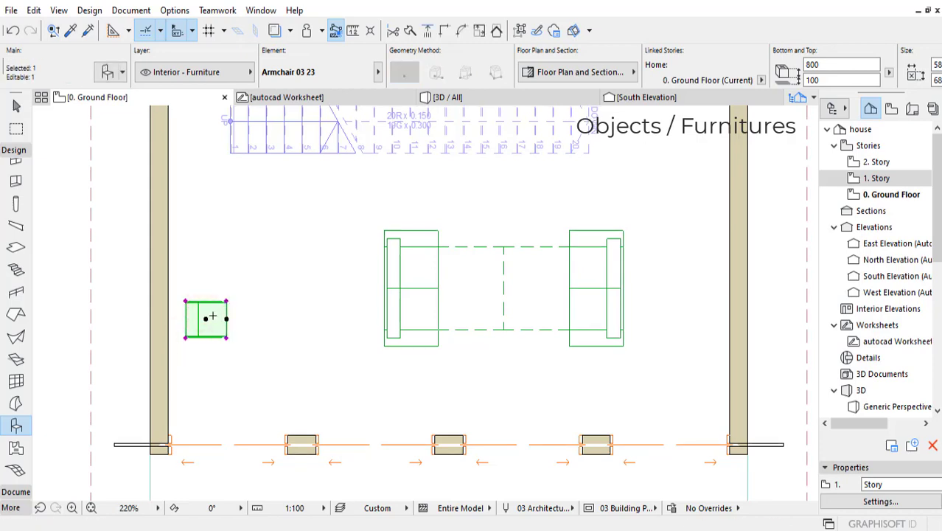
key(ctrl+m)
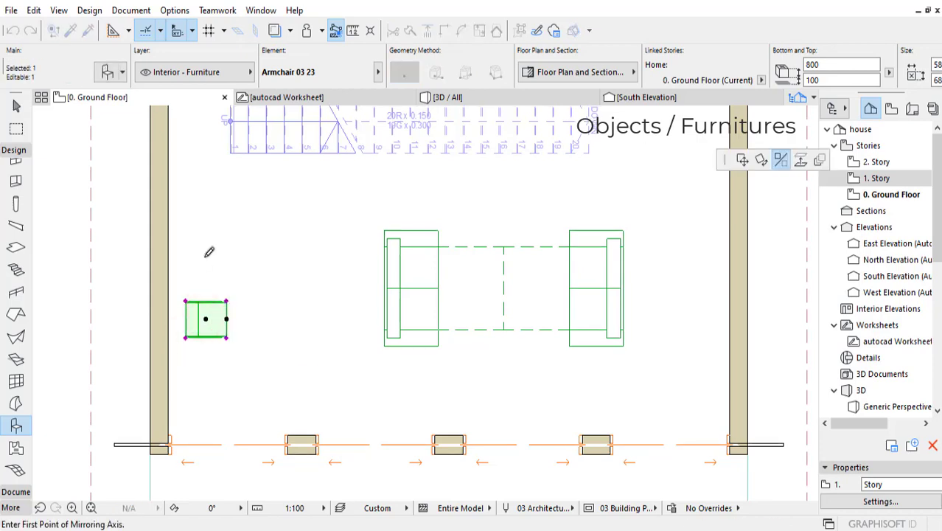
click(743, 160)
click(206, 319)
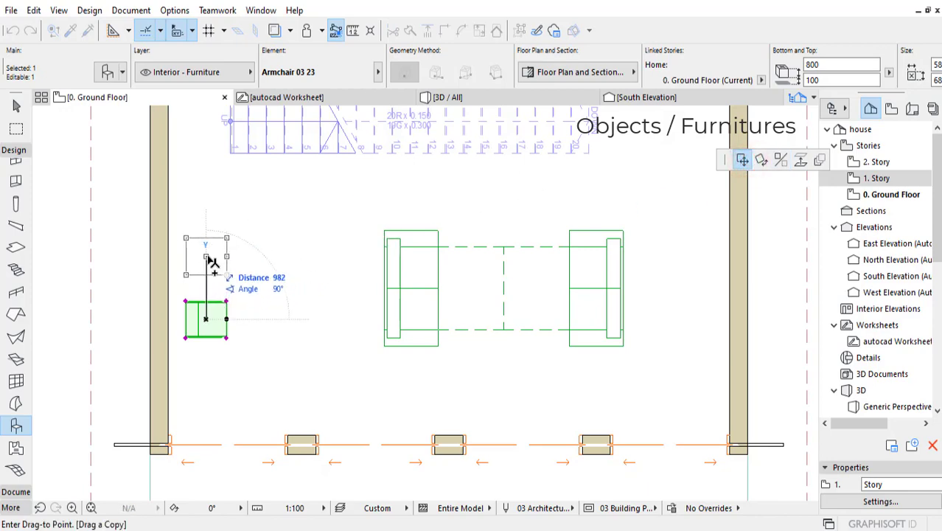
click(208, 257)
Compare the Ground Floor and 1. Story plans, check the 3D view, and return to the 1. Story plan
scroll(481, 238, down, 3)
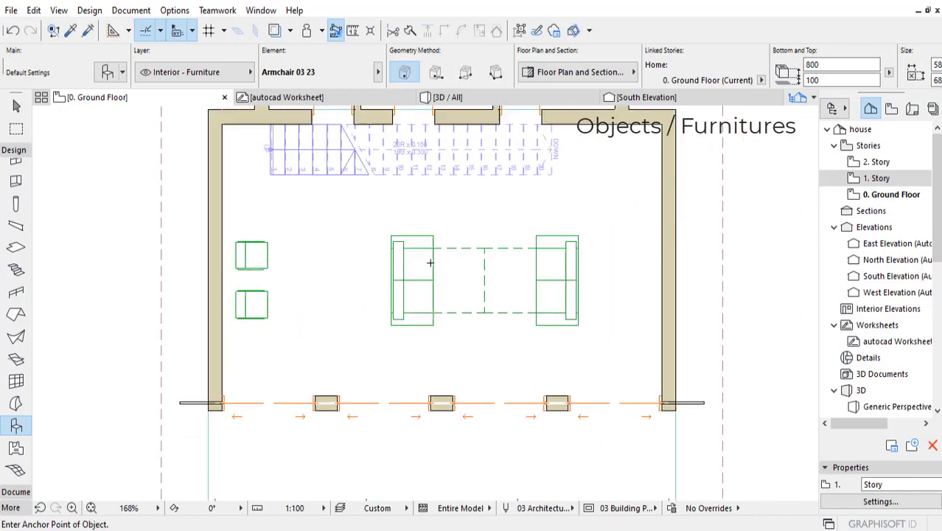
scroll(482, 238, down, 2)
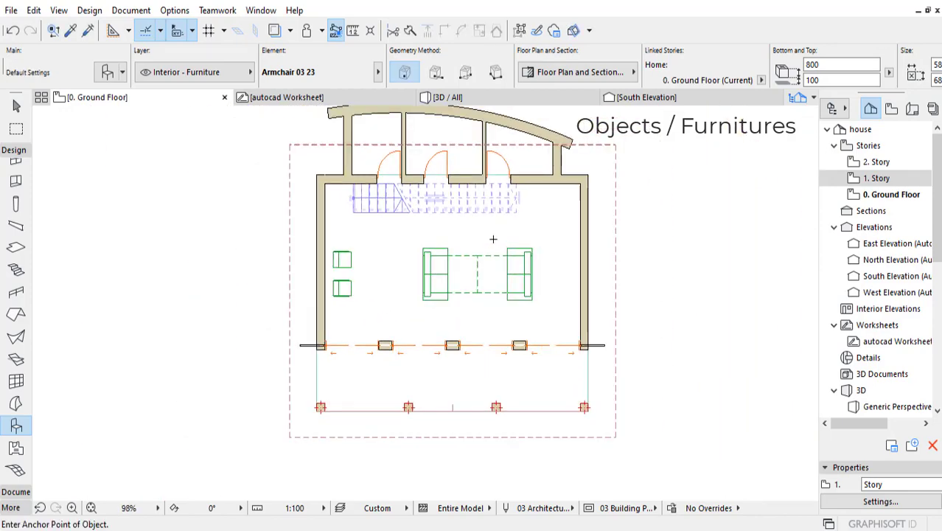
click(875, 196)
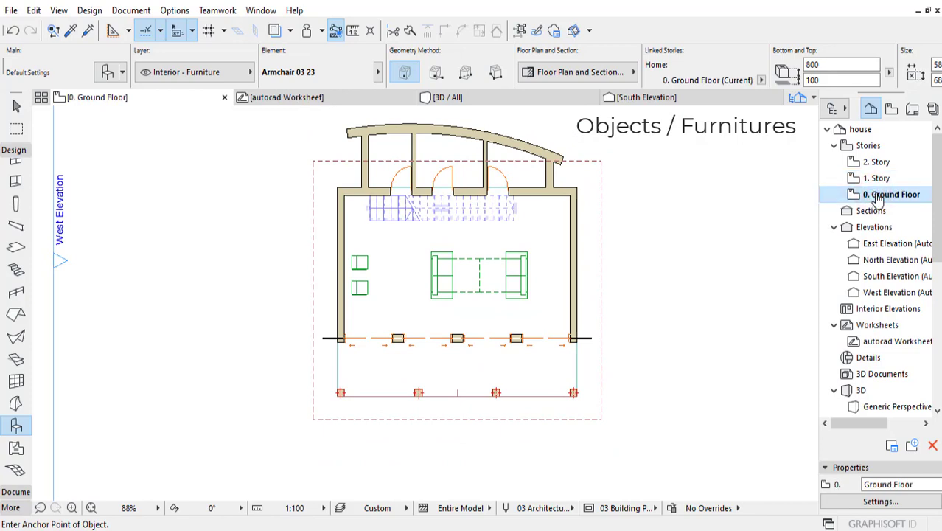
click(877, 178)
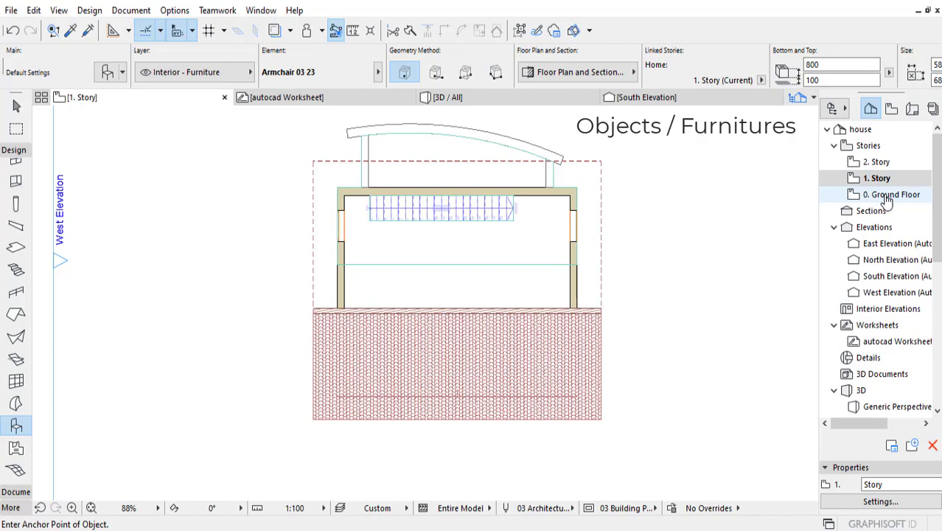
click(887, 196)
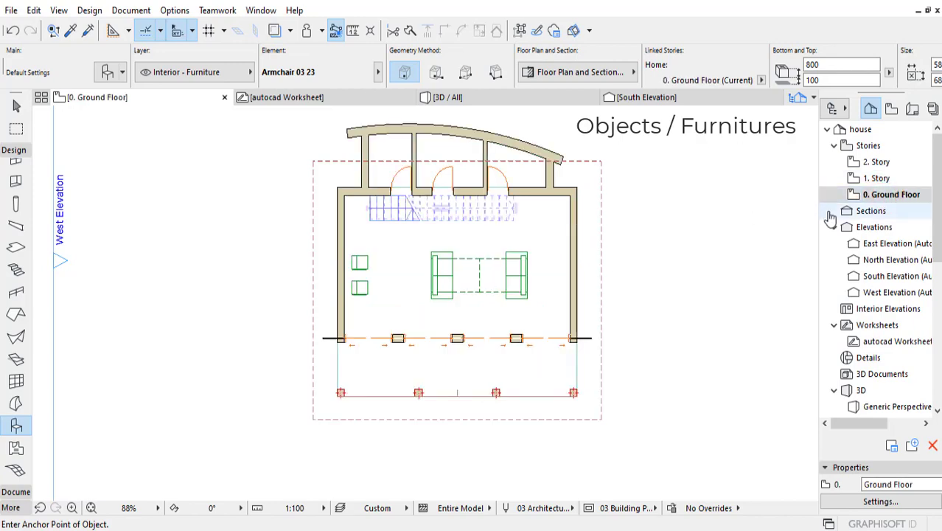
click(876, 179)
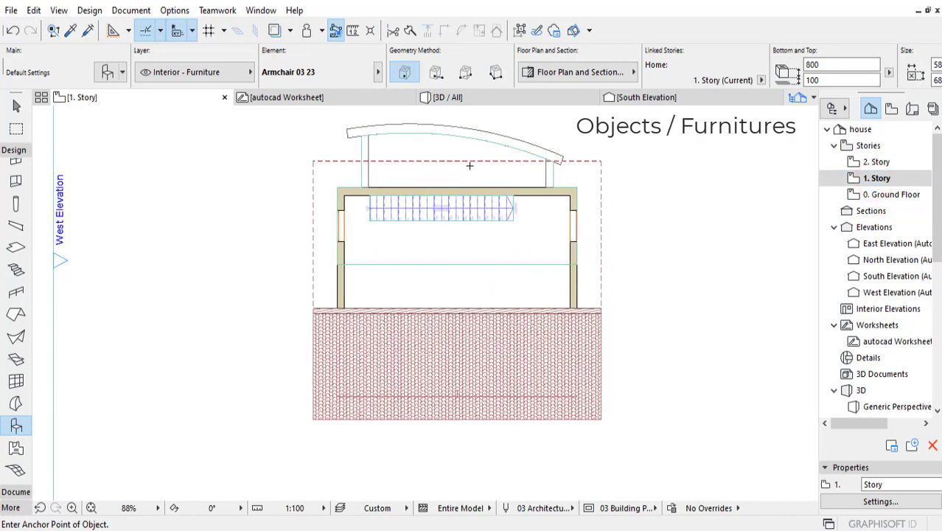
click(492, 97)
click(162, 98)
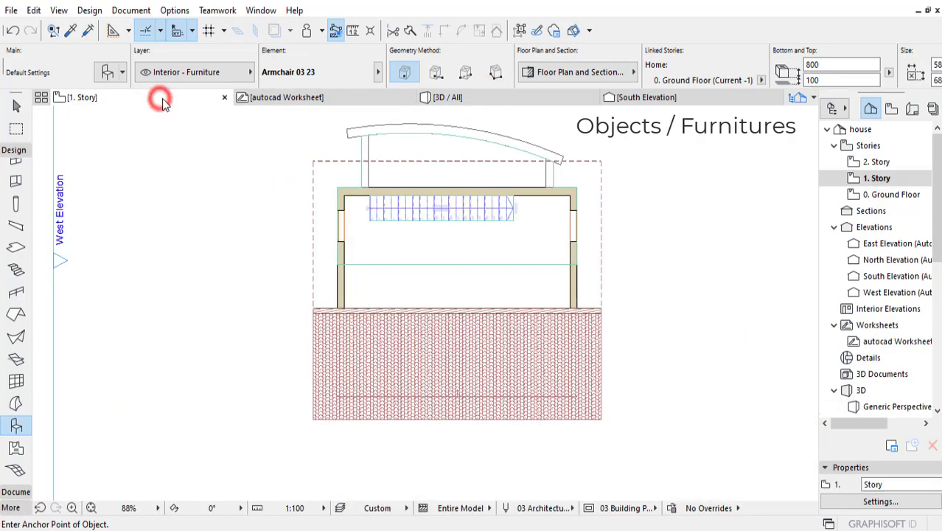
Enclose the house above the lower slab edge with a marquee on the 1. Story plan and show the marquee content in 3D
click(15, 129)
click(243, 131)
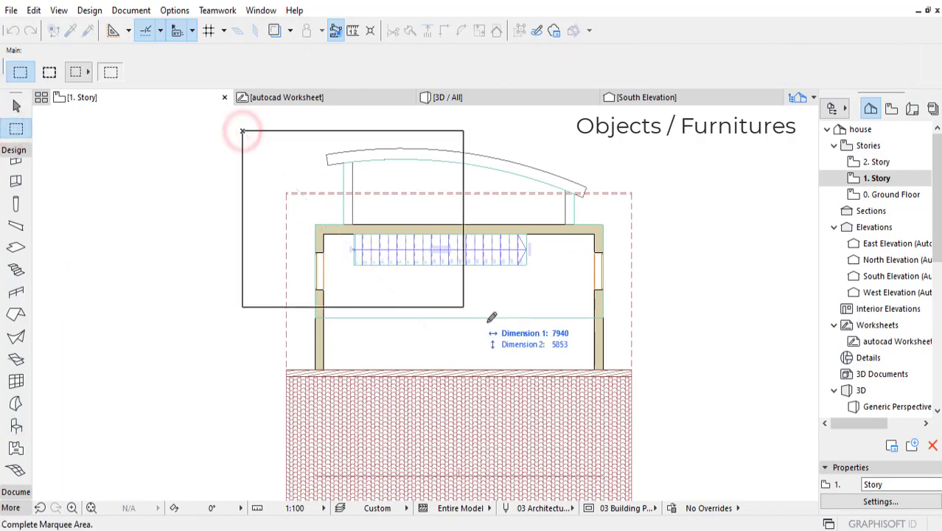
click(662, 337)
right_click(649, 306)
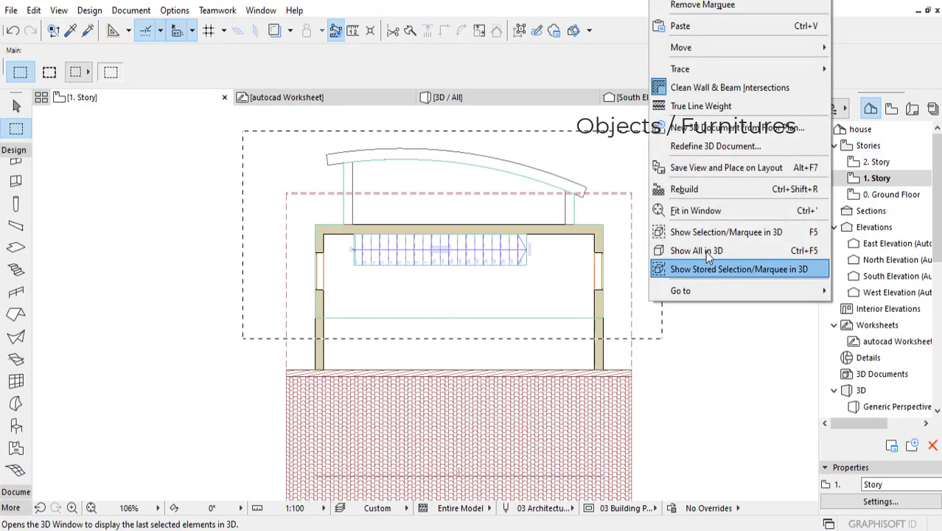
click(720, 235)
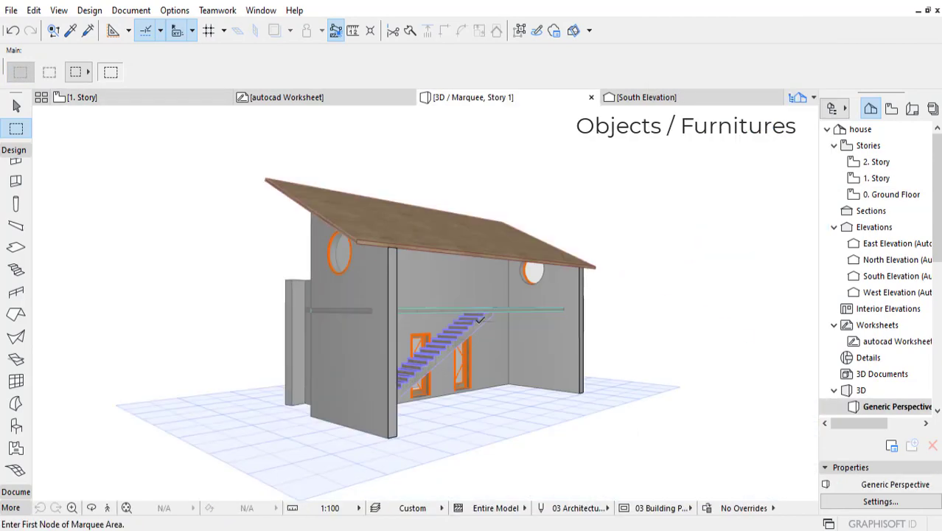
scroll(479, 320, up, 6)
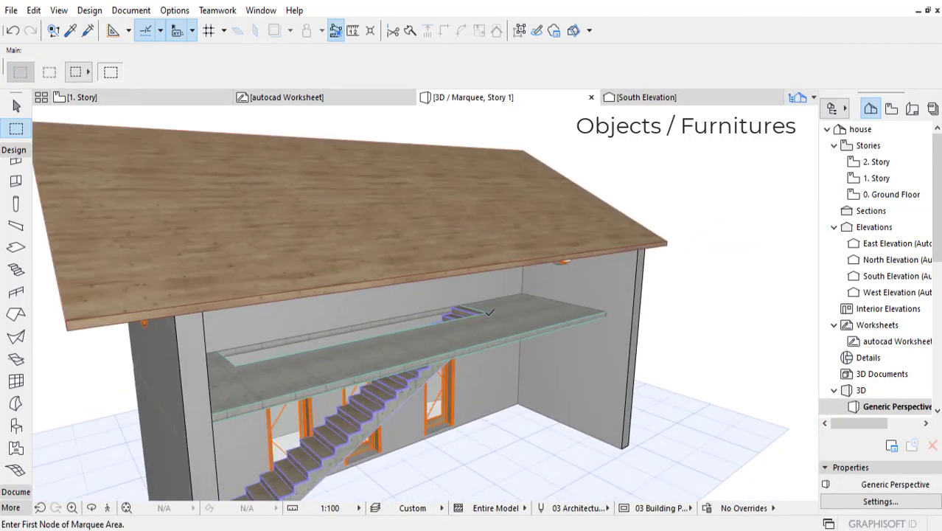
scroll(488, 312, up, 5)
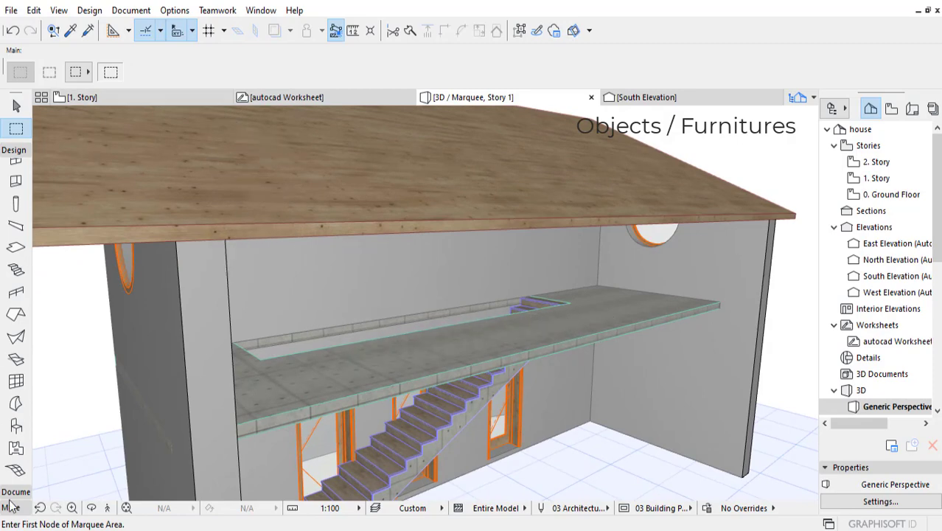
Prepare to place Armchair 03 23 objects with the current default settings and set the gravity option to Gravitate to Slab
click(16, 426)
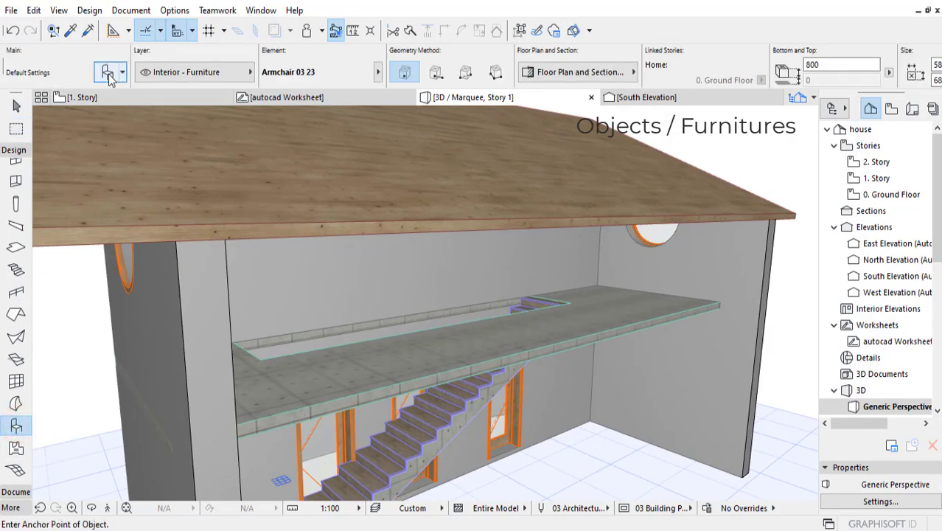
key(ctrl+t)
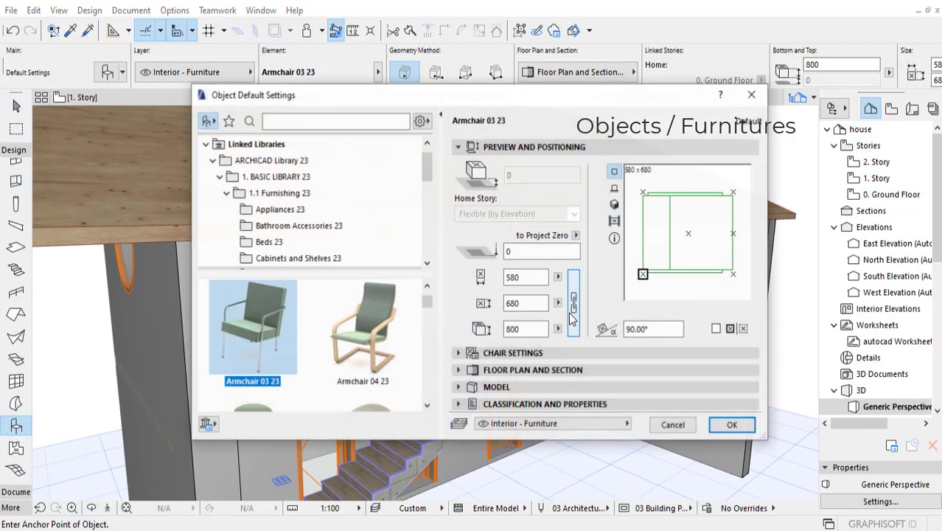
click(712, 424)
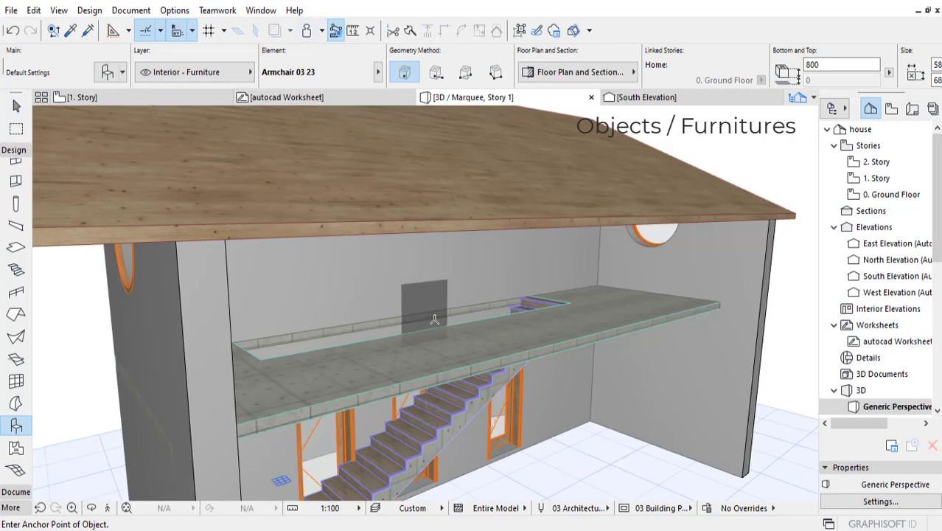
middle_drag(435, 319, 435, 327)
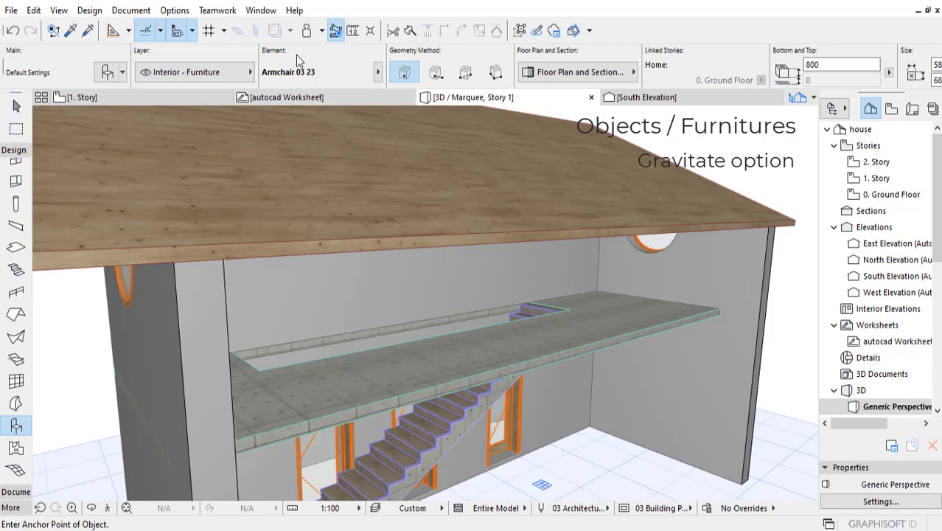
click(321, 32)
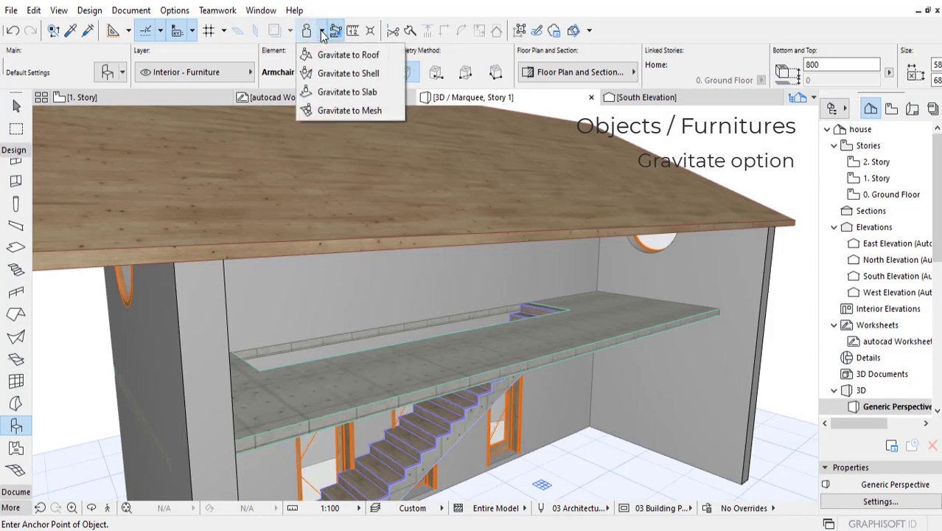
click(347, 91)
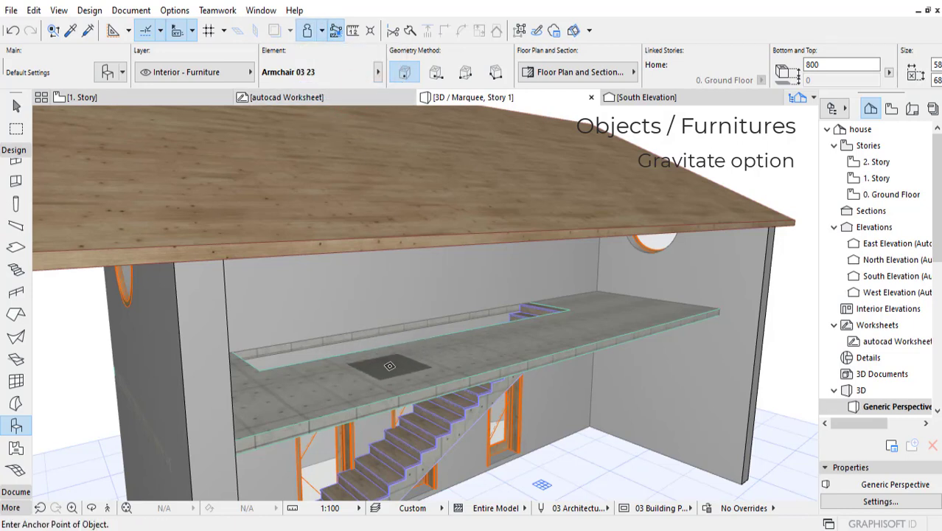
Place four Armchair 03 23 objects spread along the upper floor slab in the 3D view
click(400, 366)
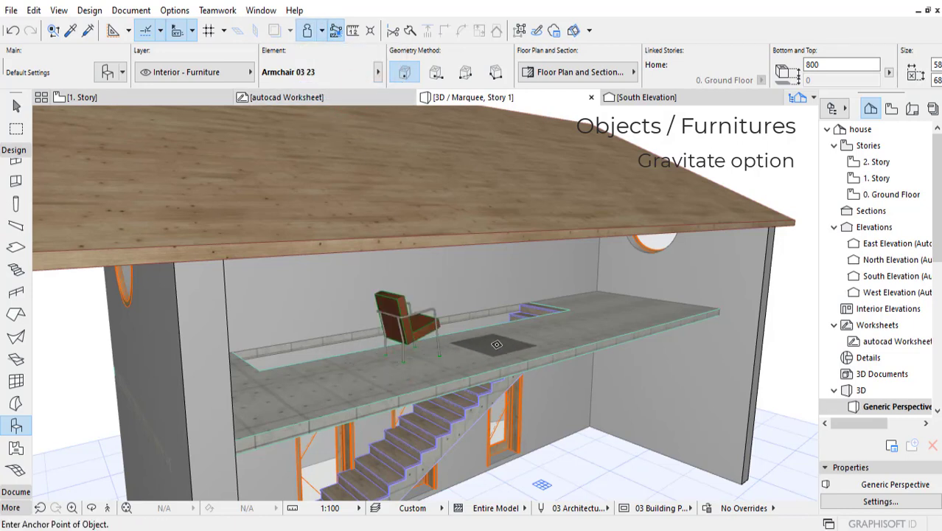
click(525, 330)
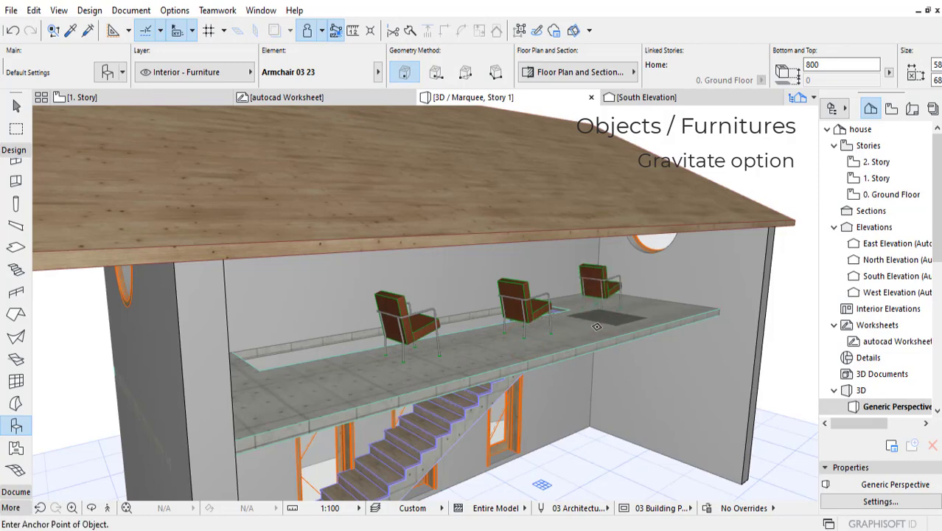
click(593, 321)
shift+middle_drag(460, 353, 437, 352)
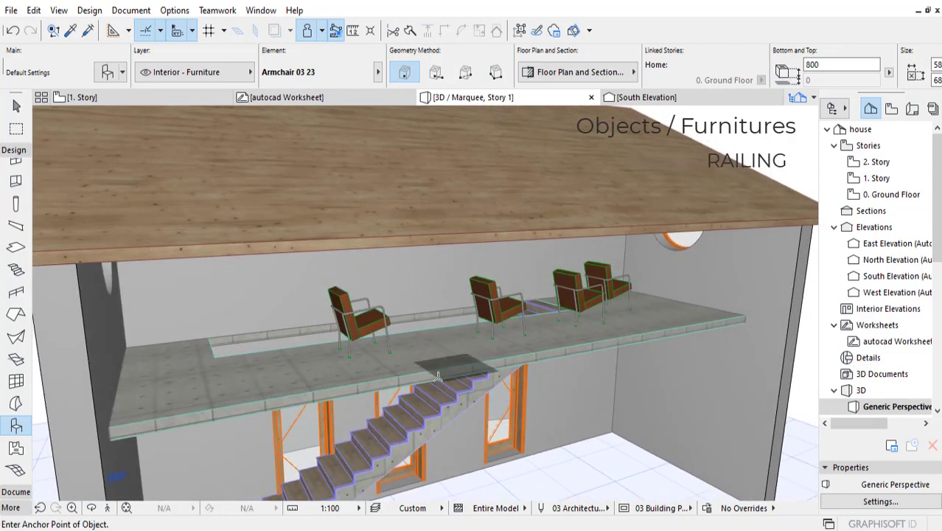
key(Escape)
Draw a railing on the 1. Story plan along the slab's open edge between the west and east walls' inner faces, and check it in 3D
click(17, 293)
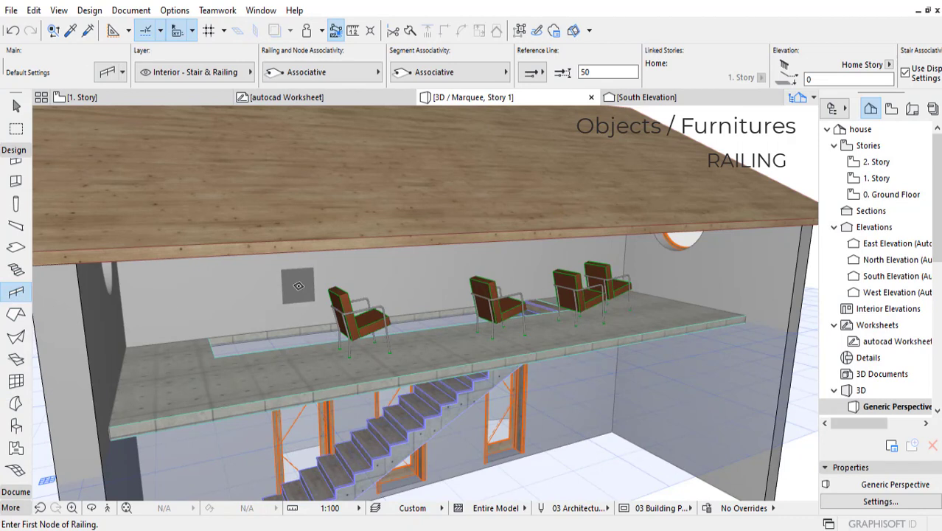
click(418, 371)
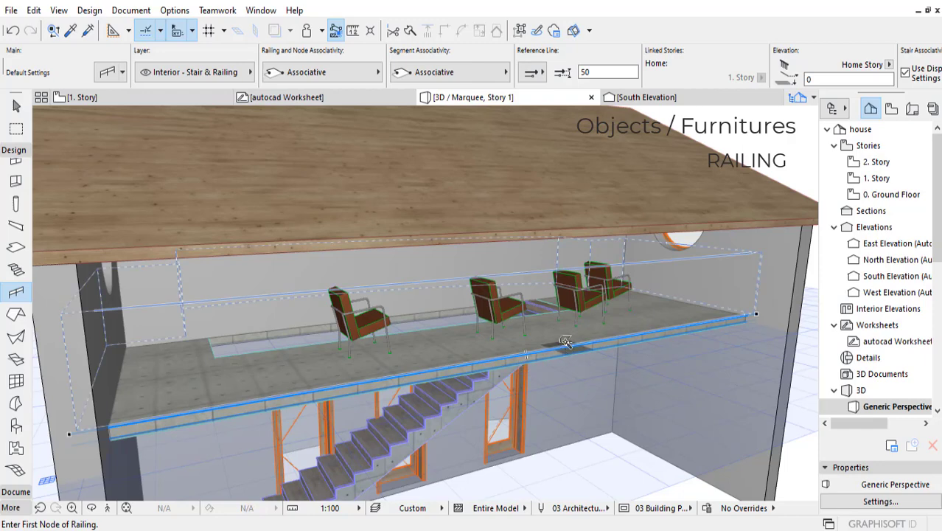
mouse_move(180, 104)
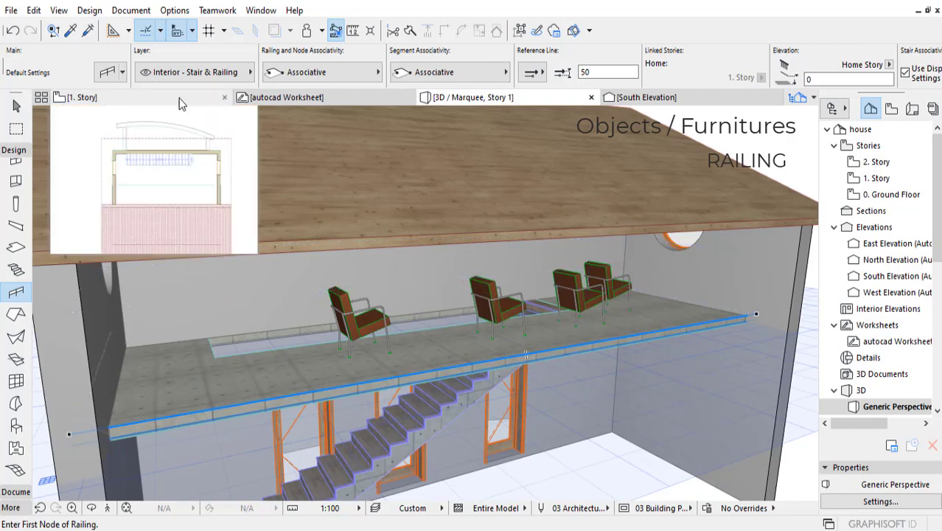
double_click(863, 177)
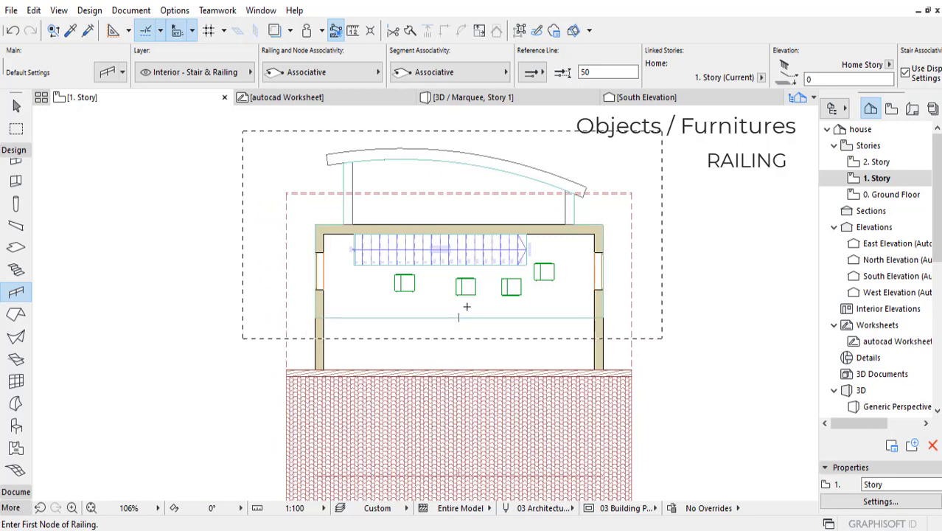
scroll(466, 307, up, 2)
middle_drag(521, 166, 512, 217)
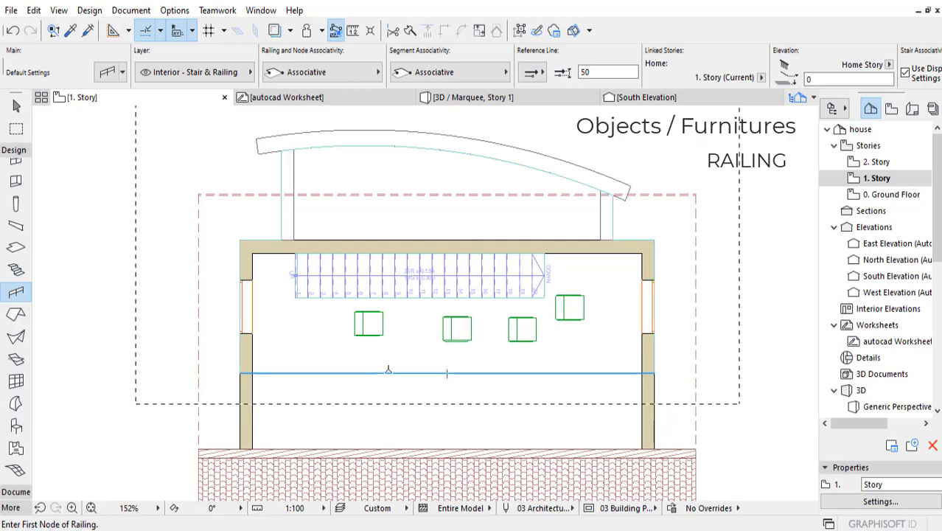
click(250, 373)
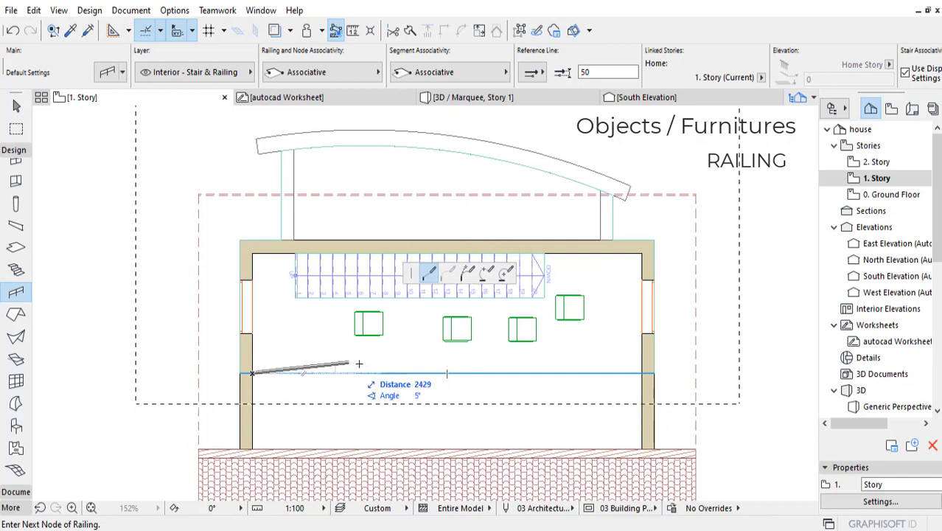
double_click(642, 373)
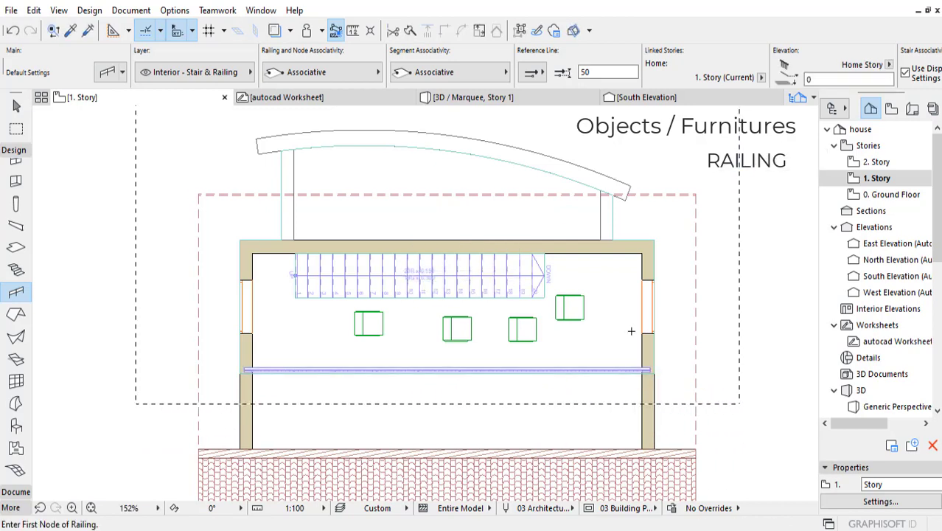
mouse_move(566, 101)
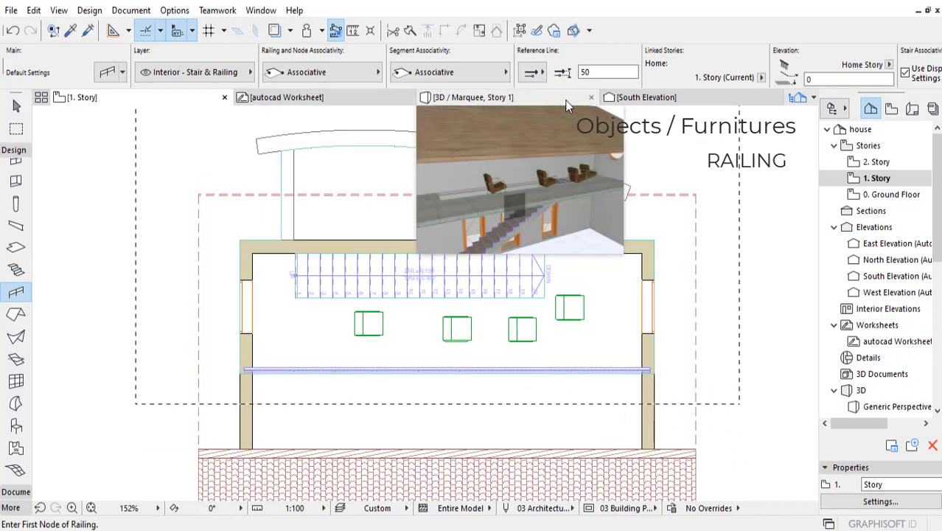
click(521, 101)
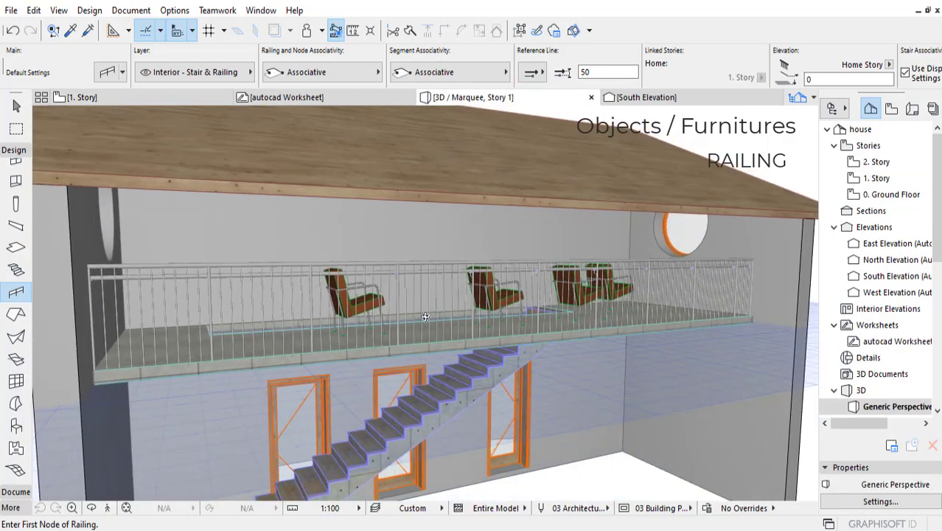
mouse_move(383, 320)
shift+middle_down()
mouse_move(358, 309)
mouse_move(427, 321)
mouse_move(398, 320)
shift+middle_up()
Rotate the second armchair from the west by -90° about its centre on the 1. Story plan
click(162, 97)
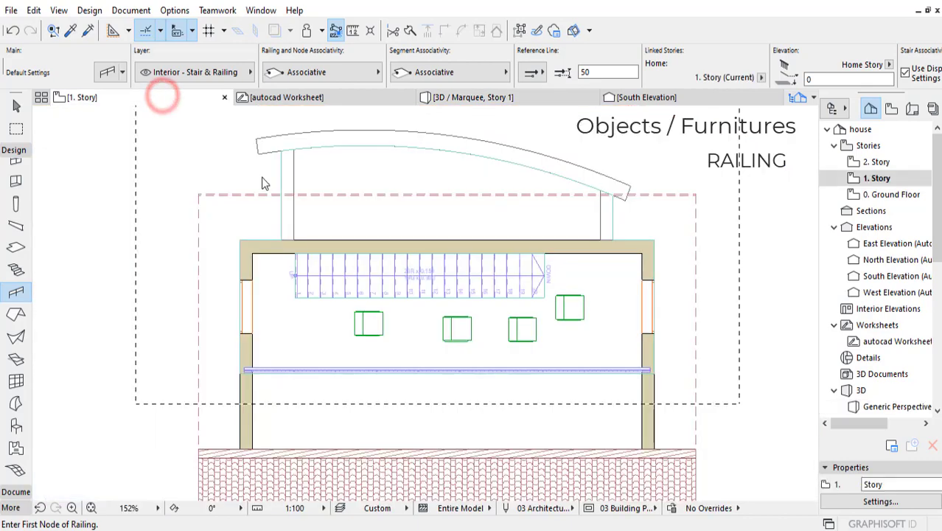
shift+click(466, 338)
scroll(461, 329, up, 4)
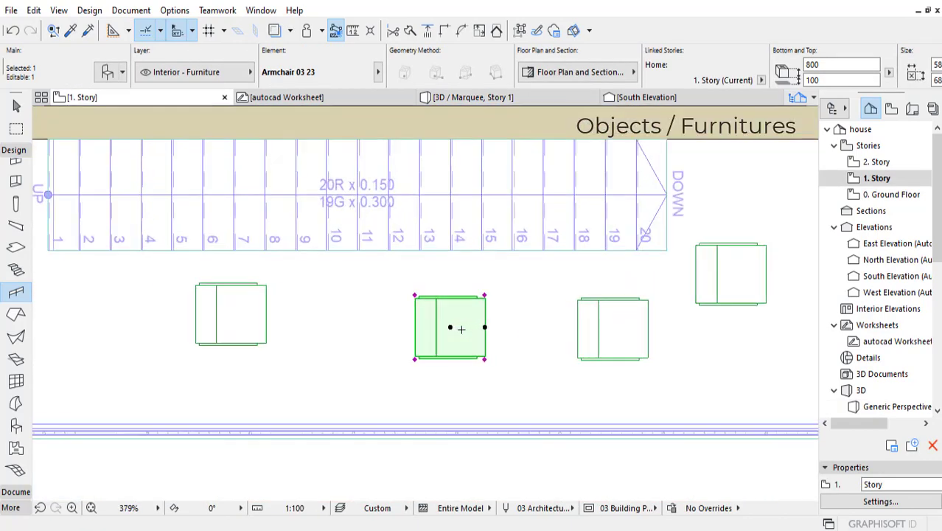
click(451, 326)
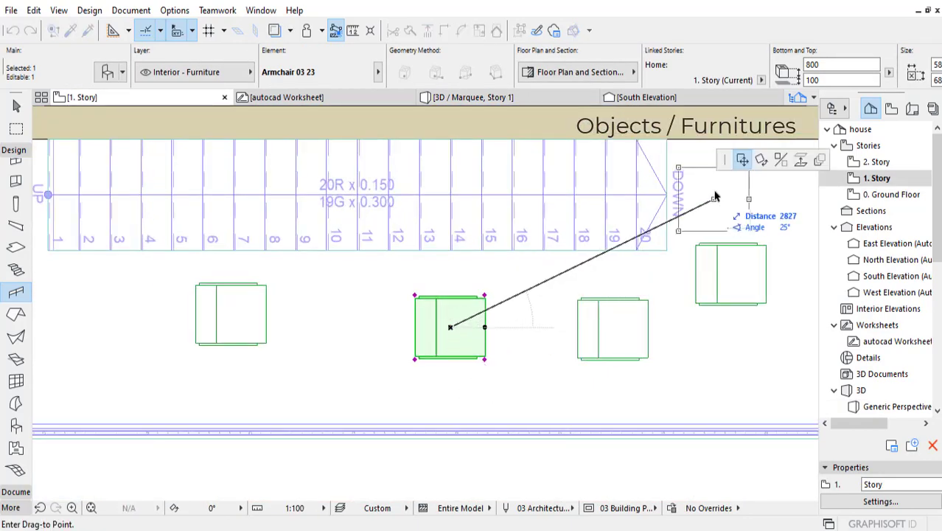
click(762, 160)
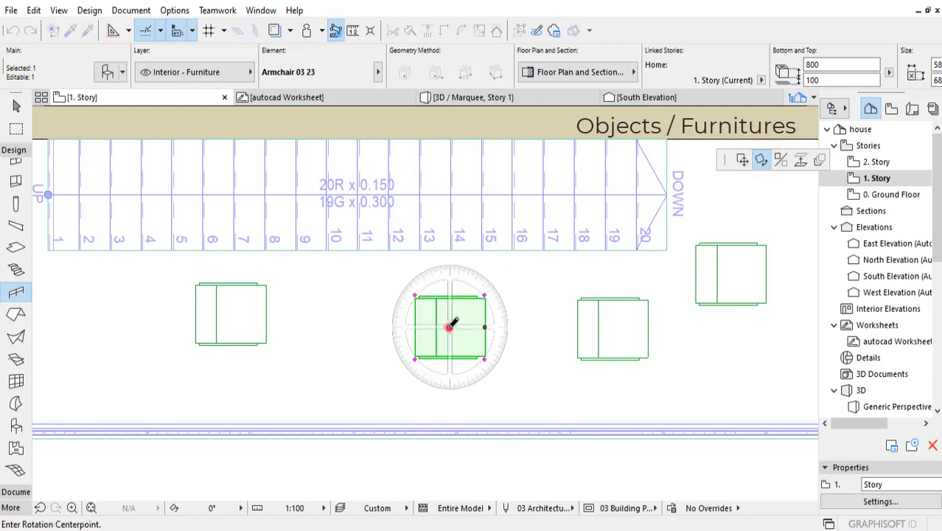
click(450, 326)
click(516, 328)
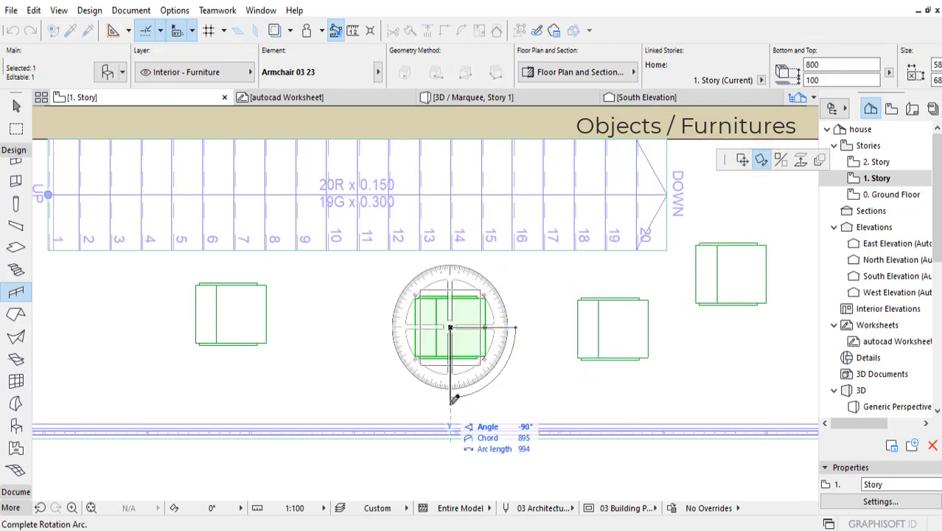
click(451, 399)
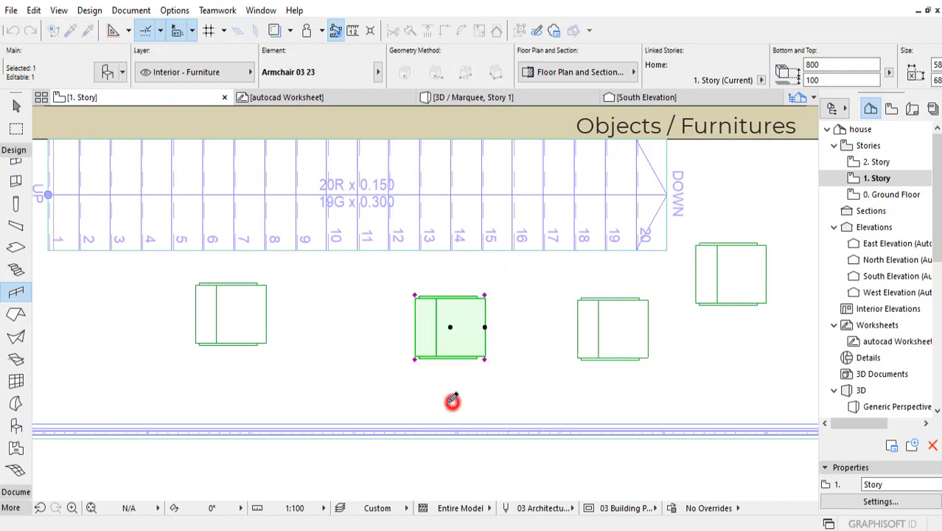
Try to rotate the westernmost armchair -90° about its centre with its neighbour still selected, and undo that rotation
shift+click(253, 305)
key(ctrl+e)
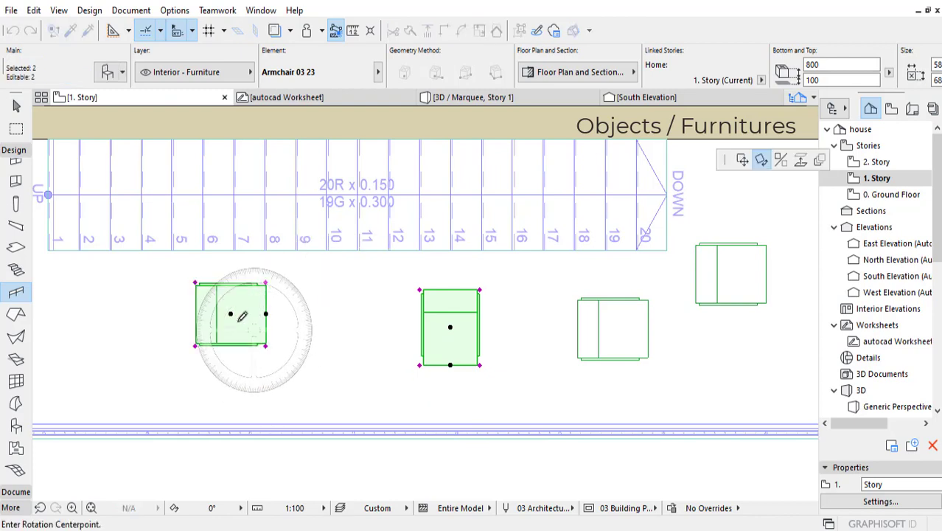
click(230, 314)
click(312, 314)
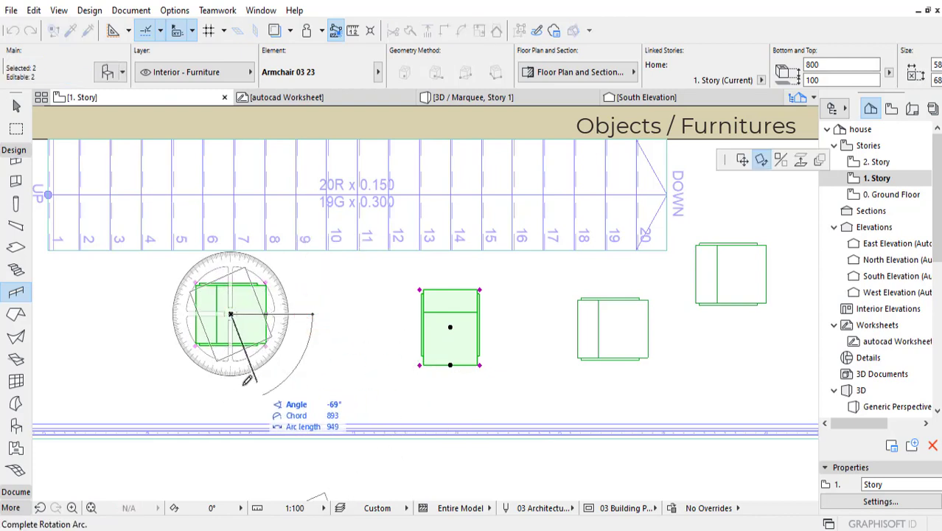
click(232, 384)
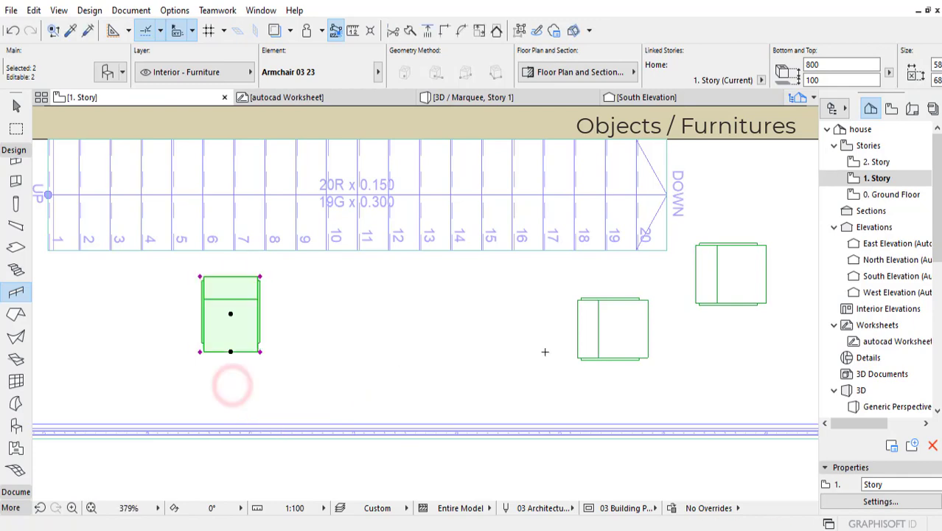
middle_drag(553, 332, 400, 356)
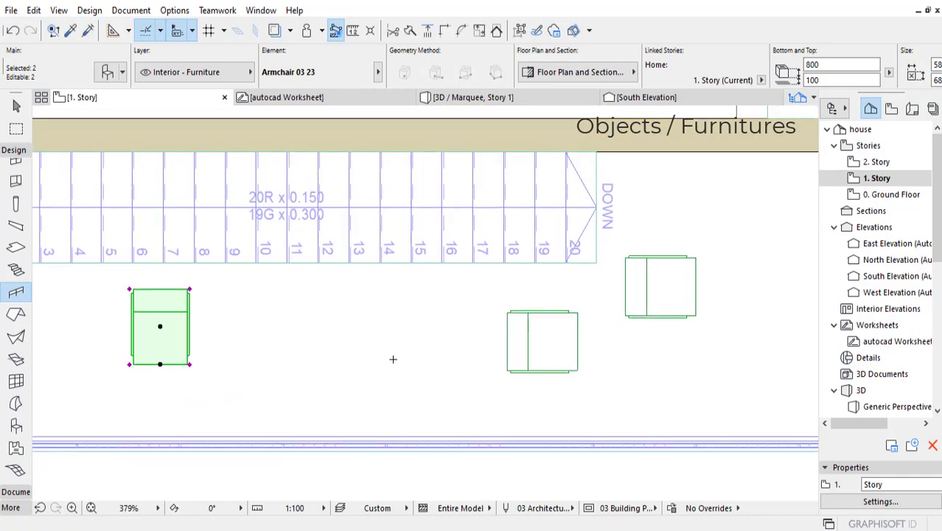
key(ctrl+z)
key(Escape)
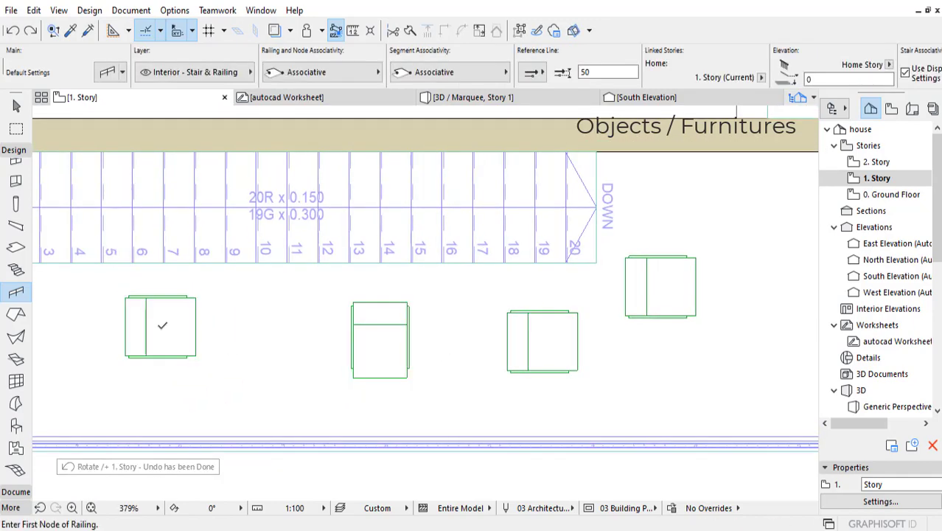
Rotate only the westernmost armchair by -90° about its centre on the 1. Story plan
click(162, 326)
key(Escape)
shift+click(176, 338)
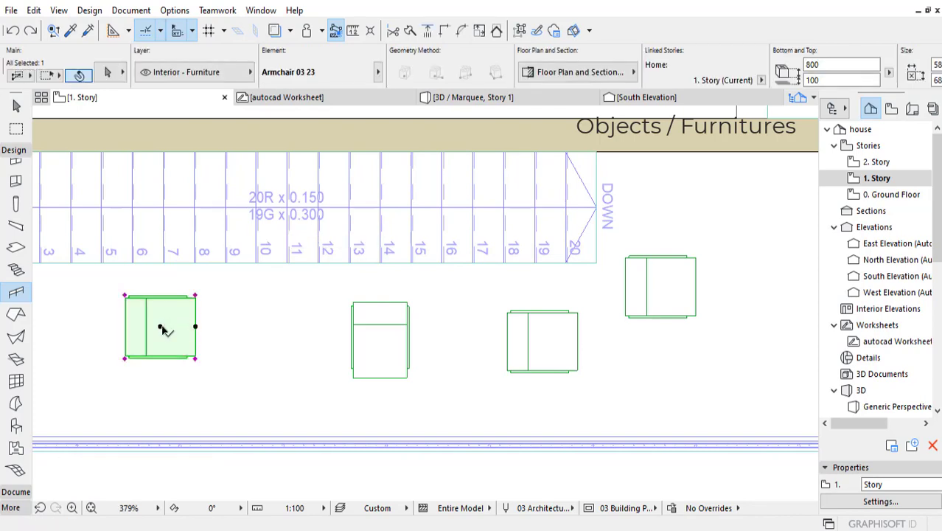
shift+click(160, 327)
shift+click(174, 337)
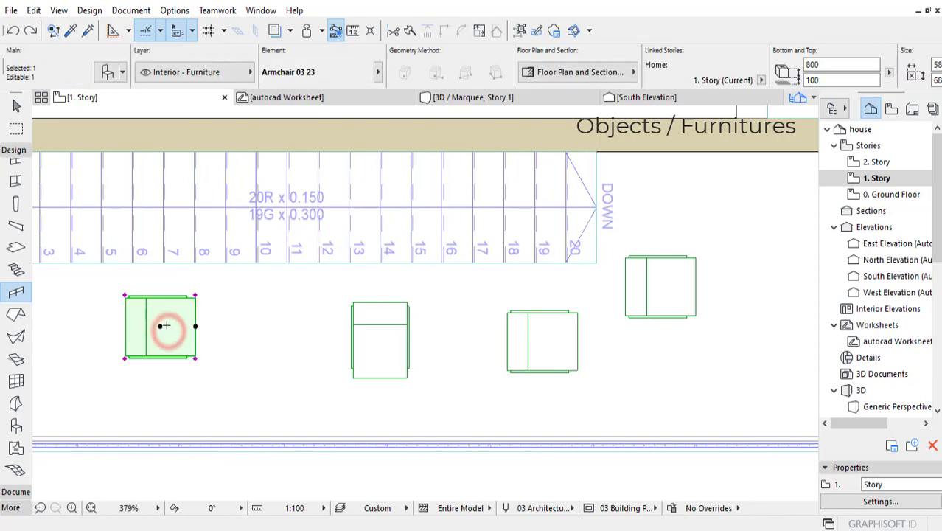
key(ctrl+e)
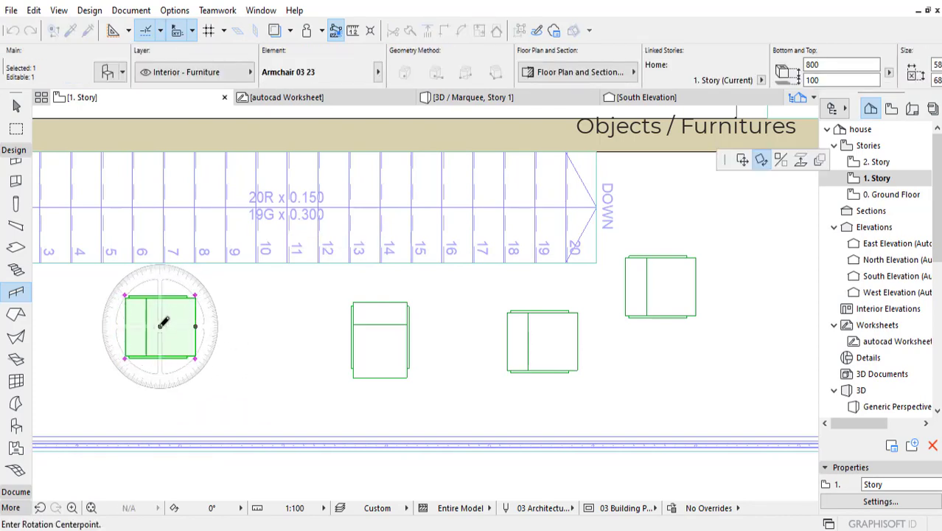
click(160, 326)
click(241, 326)
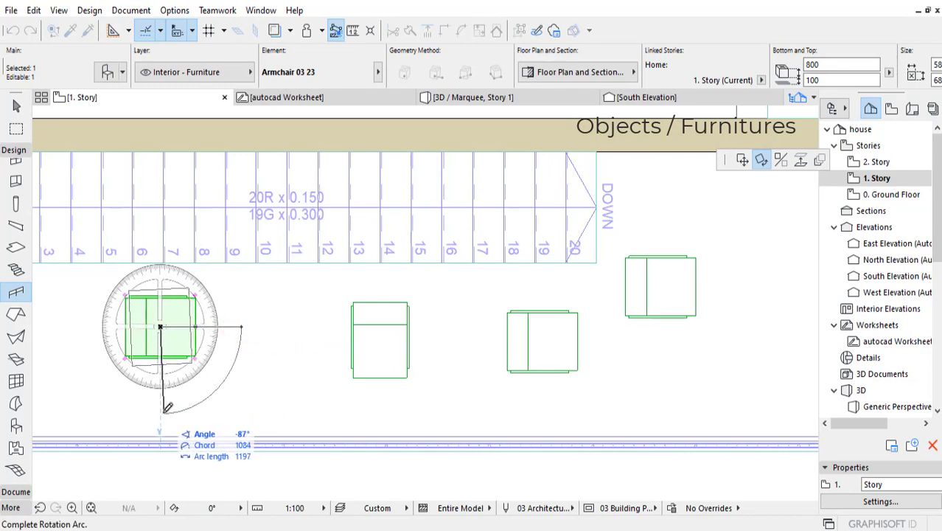
click(174, 393)
Create a new layer named FURNITURE in the layer settings
scroll(534, 221, down, 3)
scroll(530, 321, down, 3)
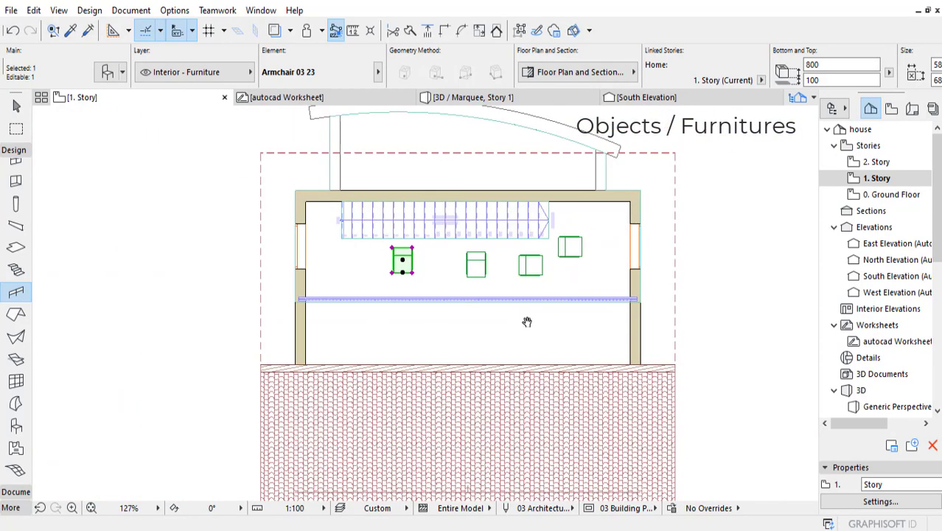
scroll(530, 302, up, 4)
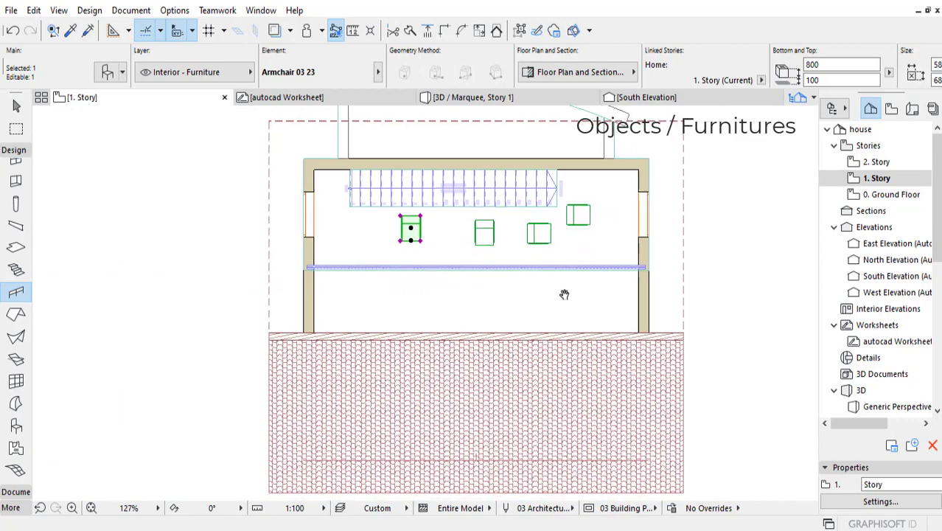
middle_drag(573, 290, 574, 307)
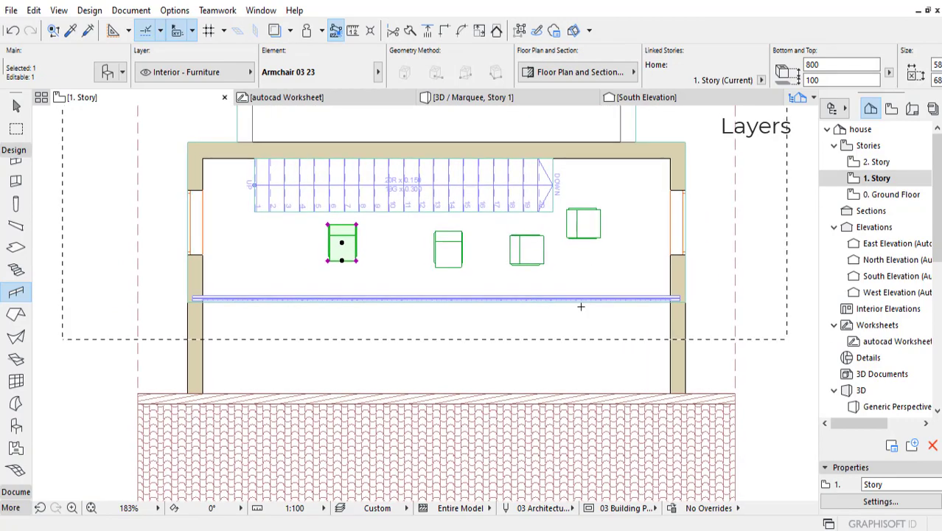
key(ctrl+l)
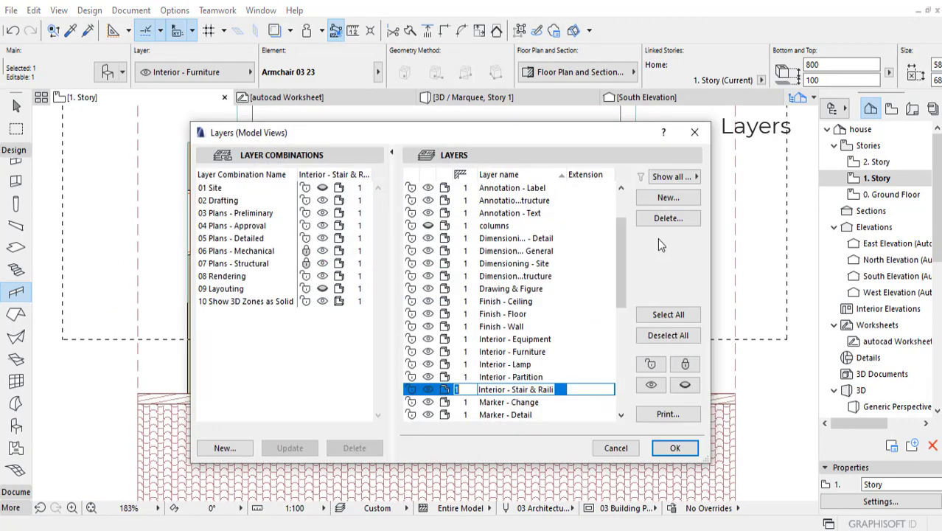
click(668, 197)
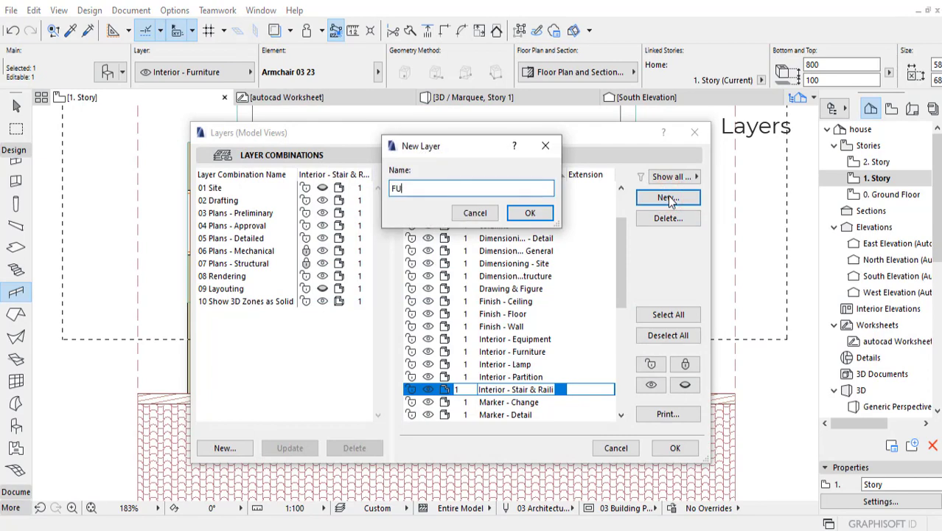
click(530, 213)
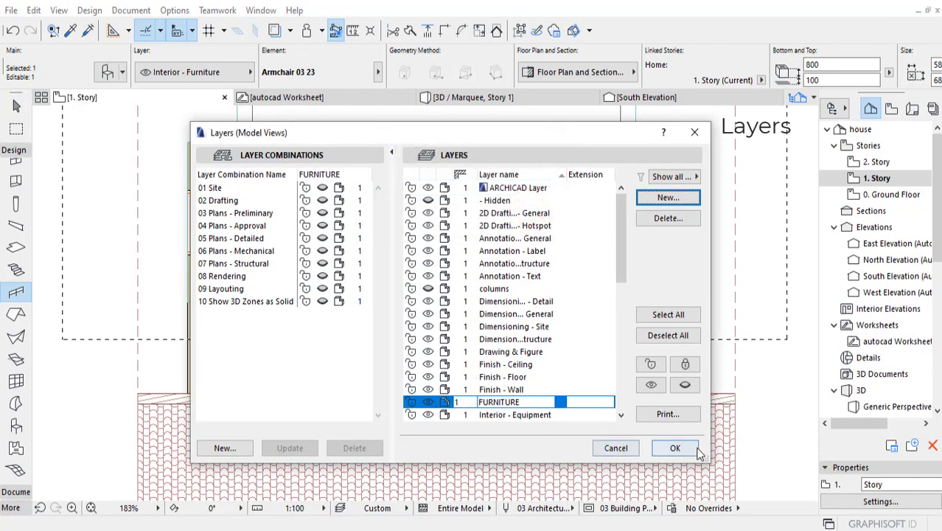
click(675, 448)
Assign all four armchairs on the 1. Story plan to the FURNITURE layer
shift+click(439, 251)
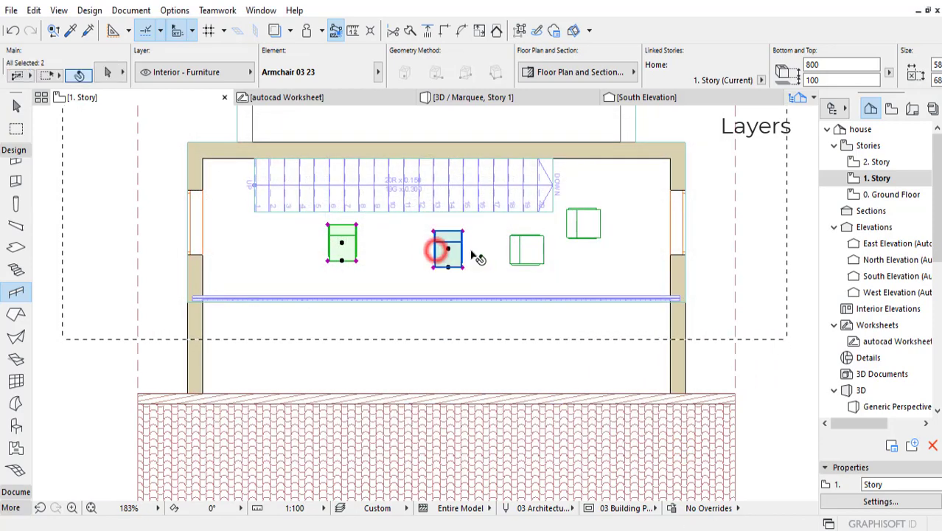
shift+click(526, 249)
shift+click(588, 223)
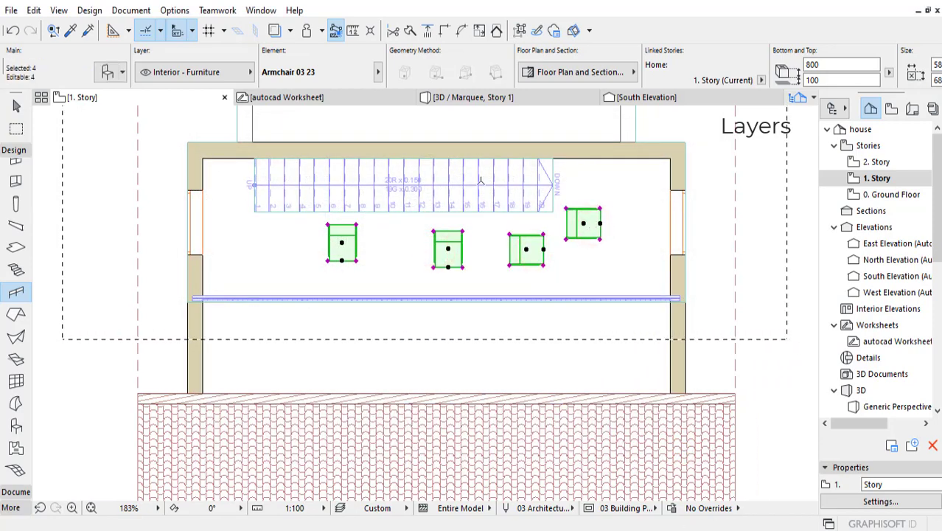
click(179, 74)
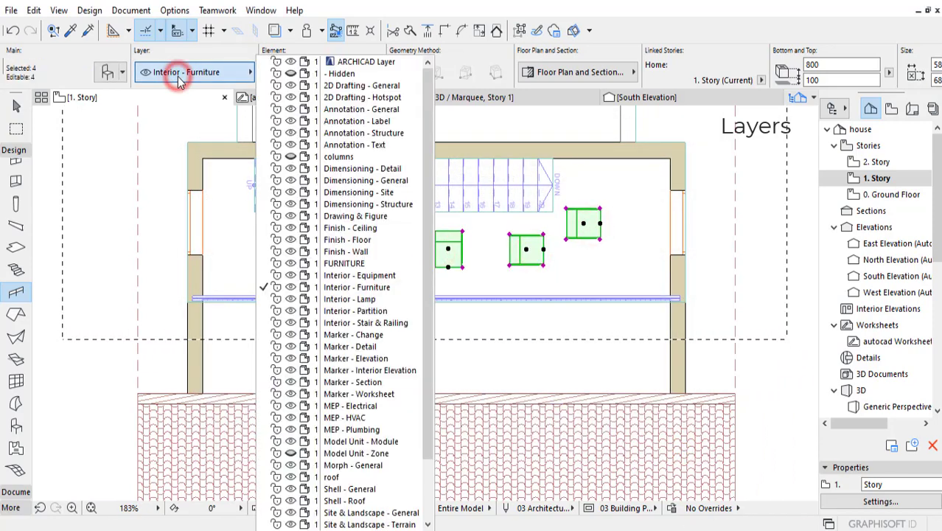
click(355, 263)
Assign the two armchairs and two sofa beds on the 0. Ground Floor plan to the FURNITURE layer, leaving nothing selected
double_click(912, 196)
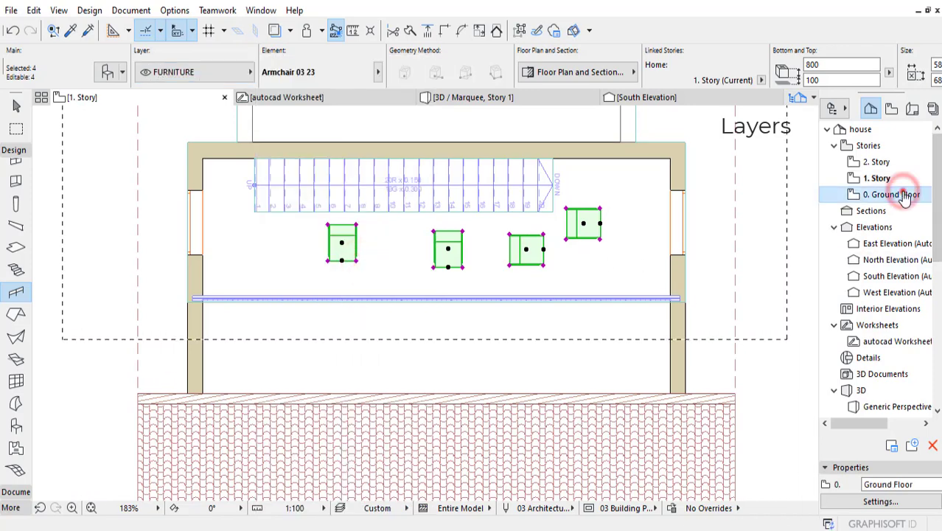
shift+click(242, 299)
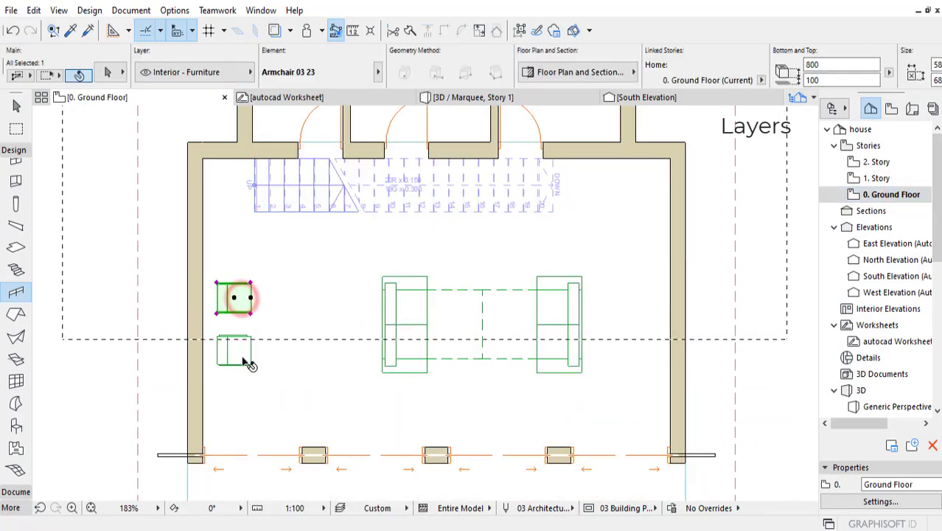
shift+click(241, 357)
shift+click(394, 301)
shift+click(544, 306)
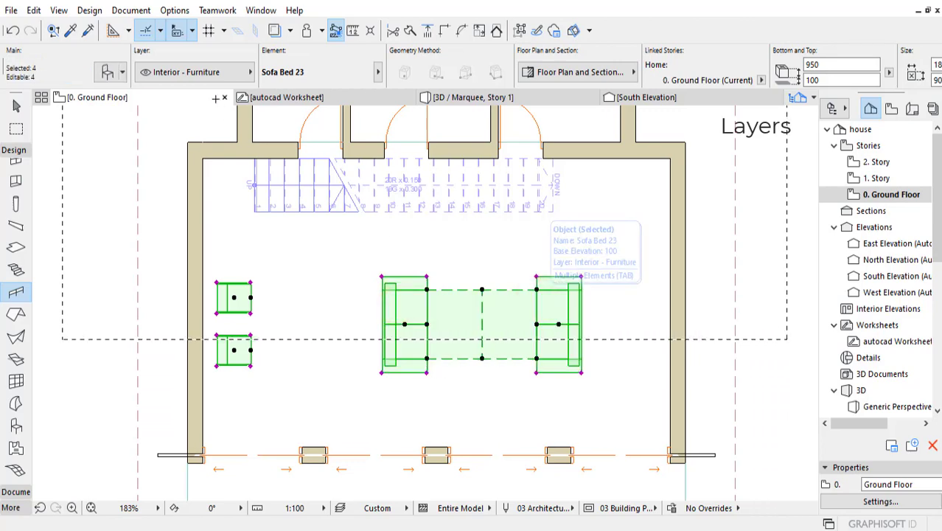
click(192, 71)
click(335, 264)
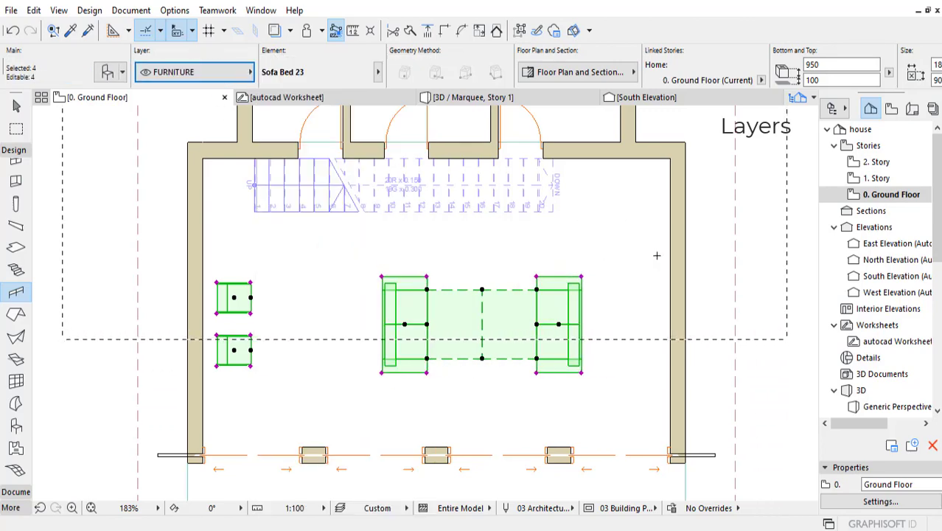
middle_drag(679, 245, 666, 296)
key(Escape)
Create a new layer combination named Furniture in the layer settings
scroll(595, 309, down, 3)
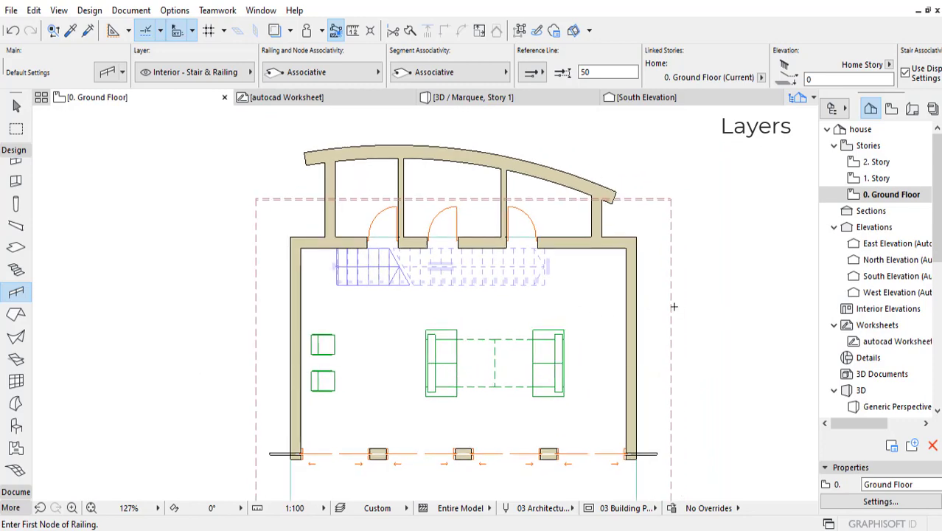
key(ctrl+l)
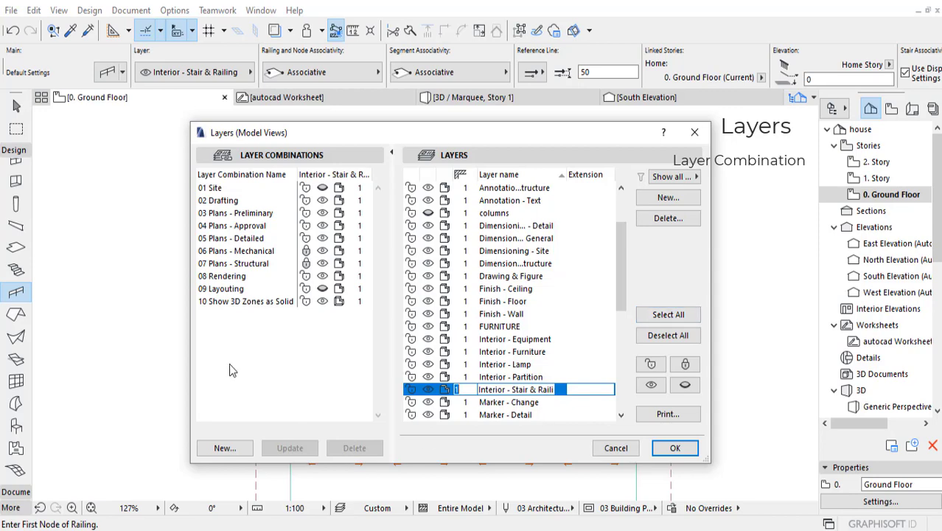
mouse_move(622, 263)
mouse_down()
mouse_move(623, 364)
mouse_move(623, 269)
mouse_up()
drag(600, 142, 290, 139)
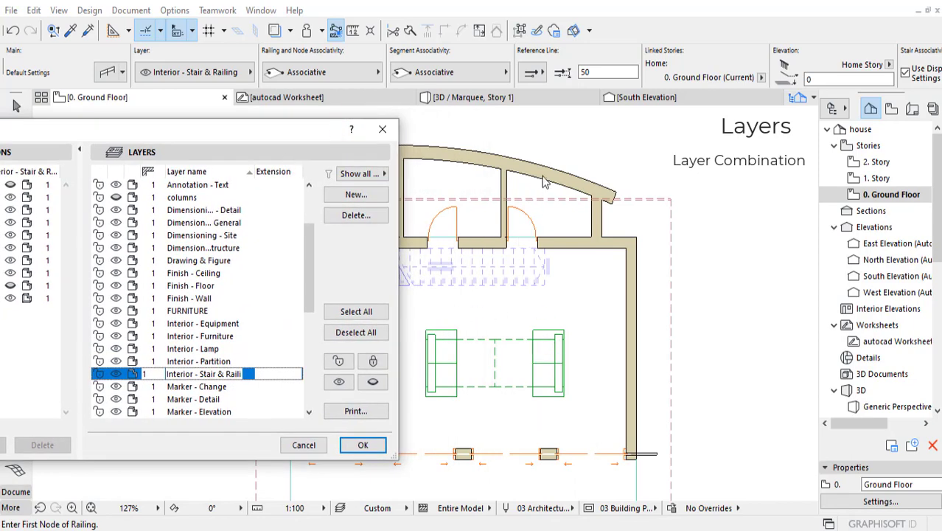
drag(300, 134, 501, 148)
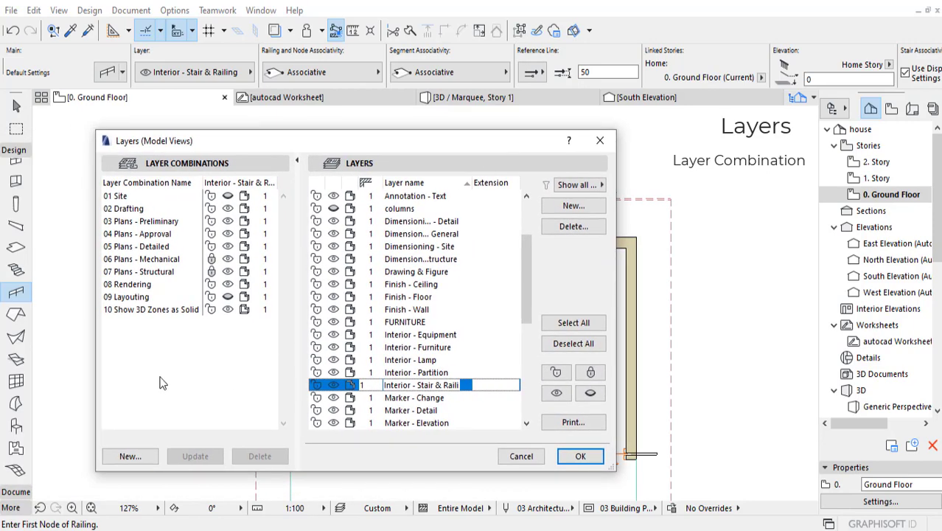
click(127, 452)
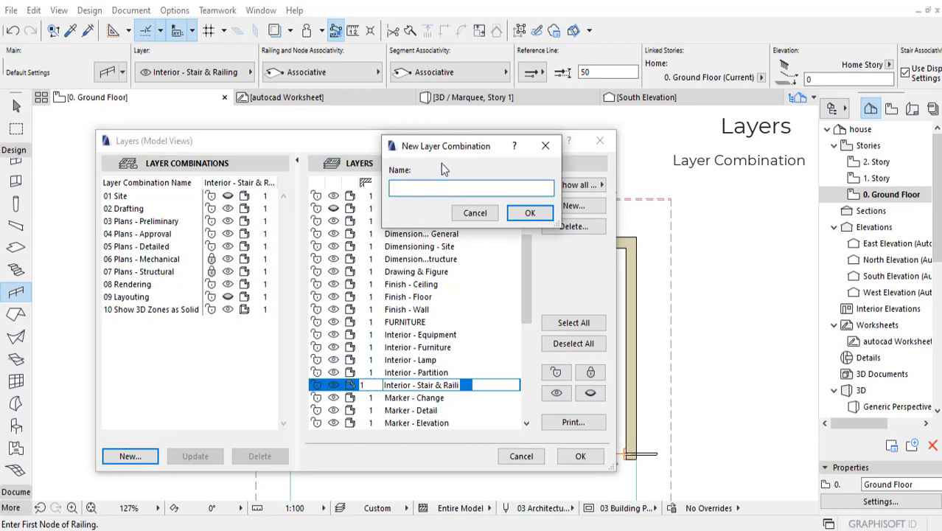
drag(450, 149, 458, 156)
text(Fu)
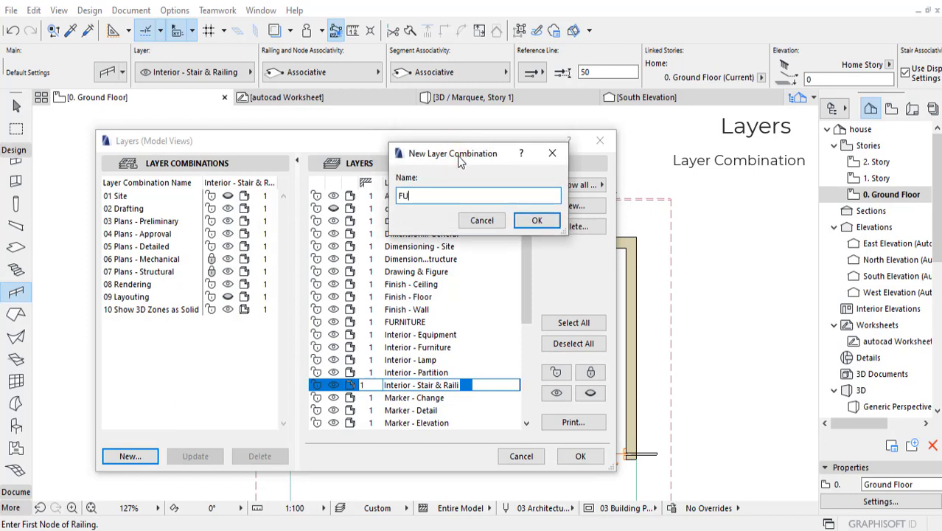
text(rniture)
click(530, 222)
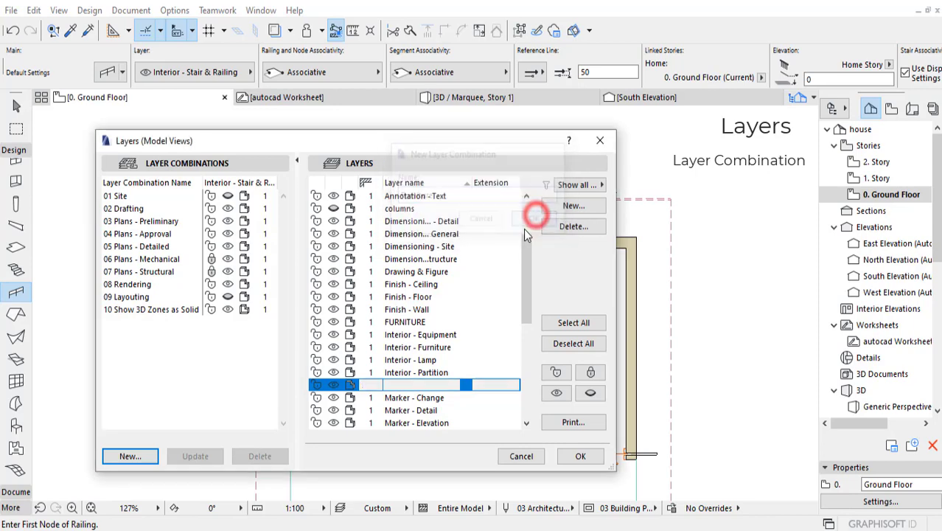
Look through the layer list and add two new layers named electrical and plumbing
drag(524, 297, 524, 320)
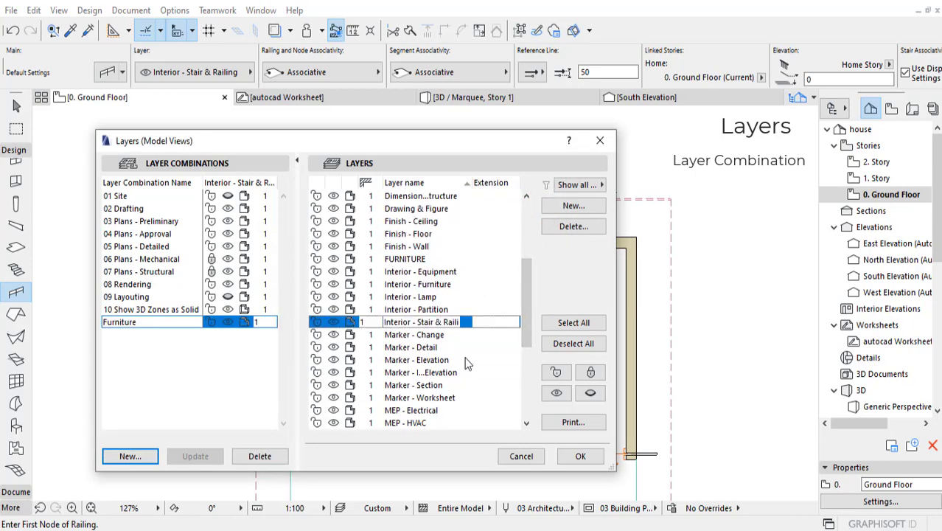
drag(527, 309, 524, 385)
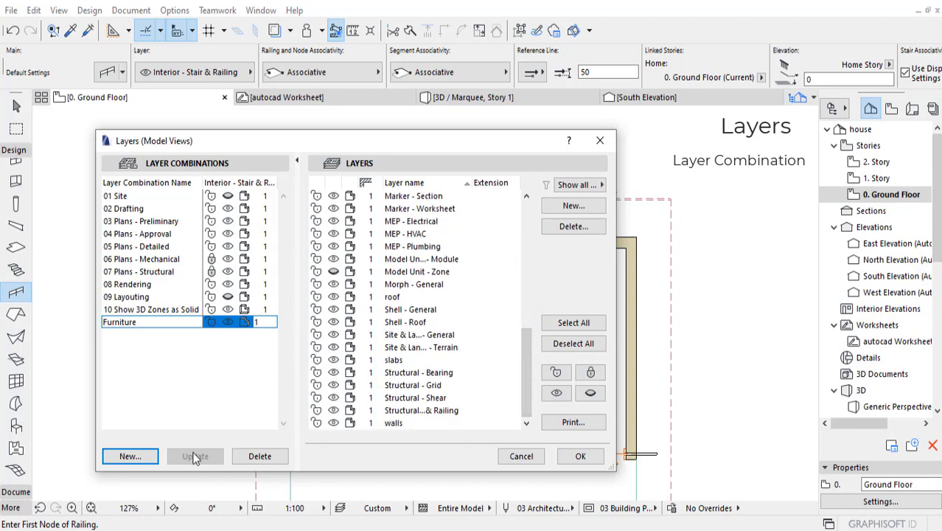
drag(527, 362, 525, 214)
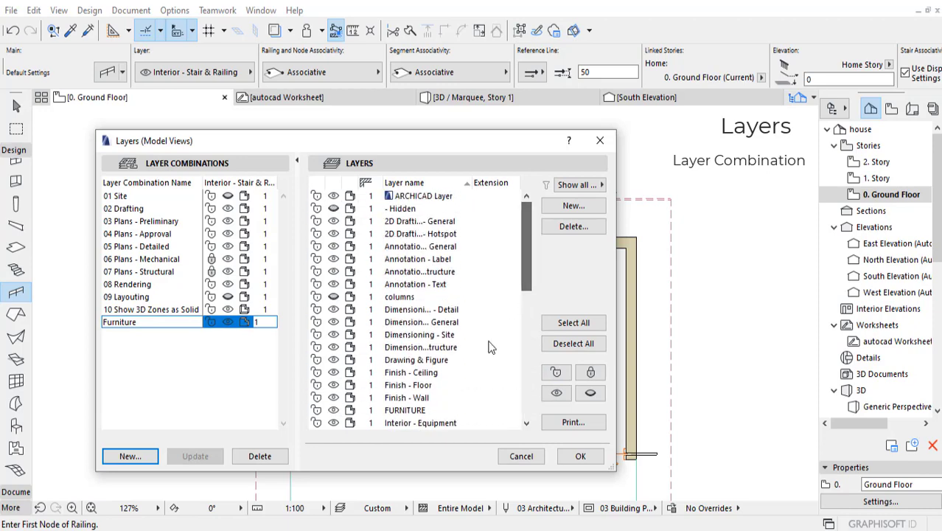
mouse_move(524, 260)
mouse_down()
mouse_move(523, 396)
mouse_move(525, 363)
mouse_up()
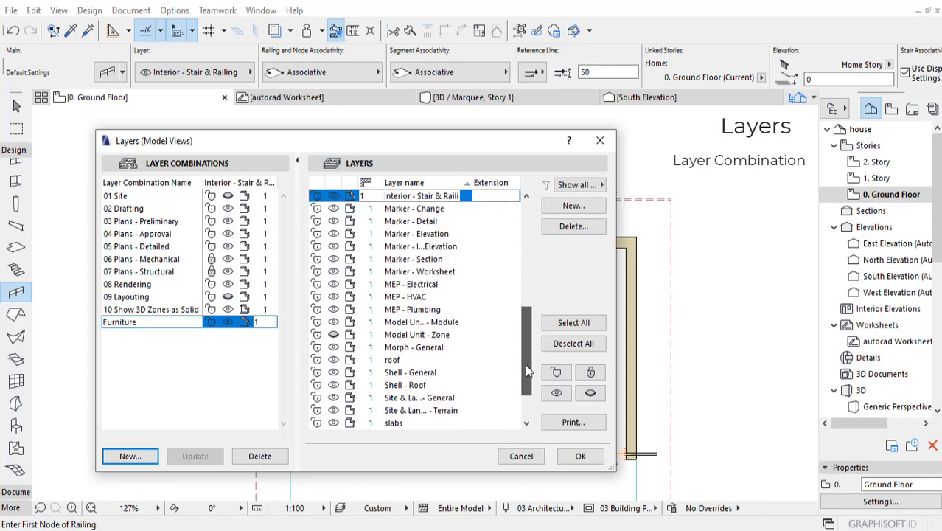
click(573, 205)
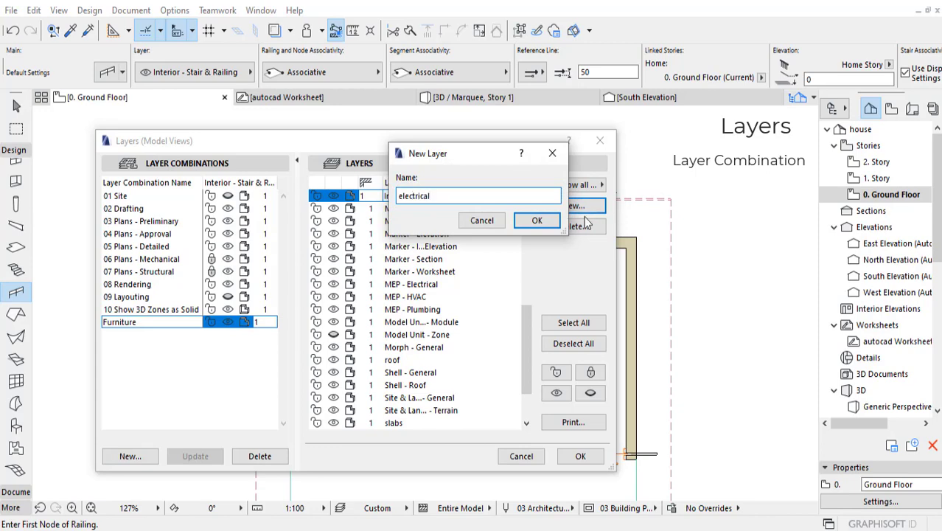
key(Return)
click(585, 210)
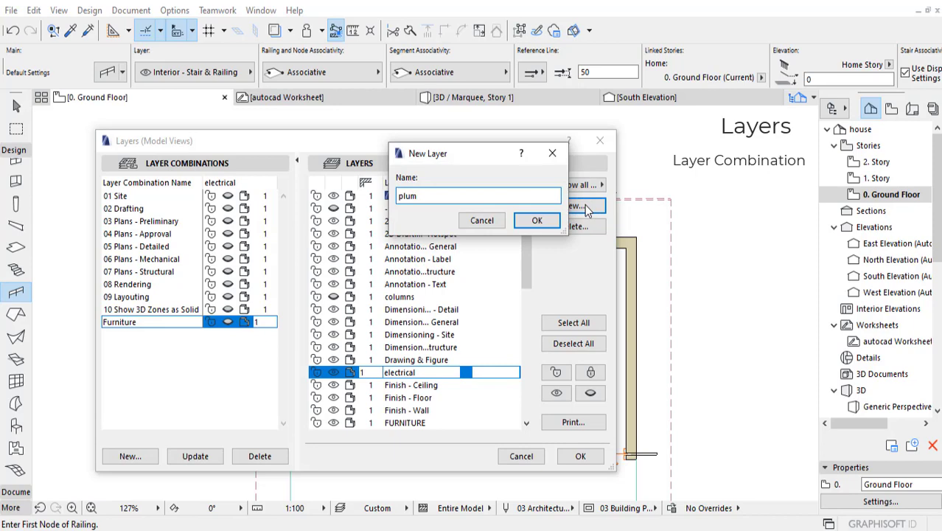
text(plumbing)
click(536, 221)
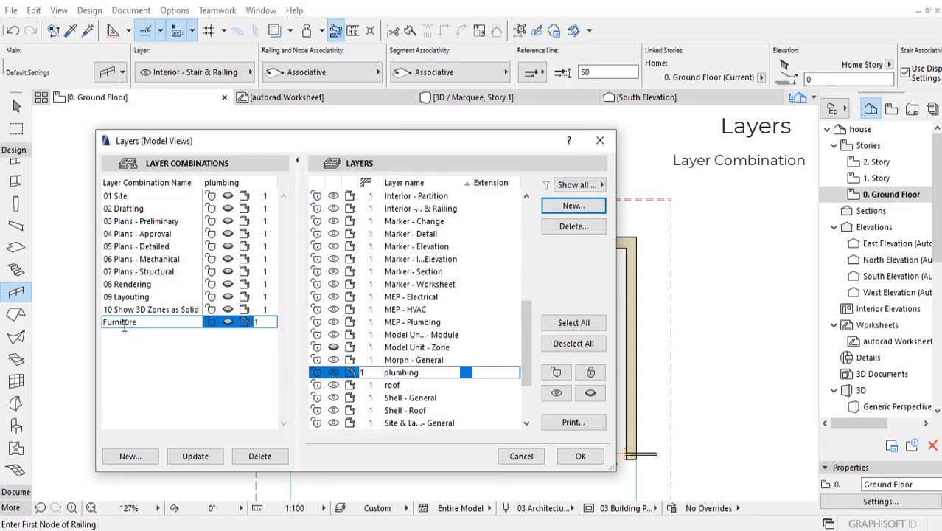
Hide the FURNITURE and electrical layers in the layer list
scroll(527, 340, up, 4)
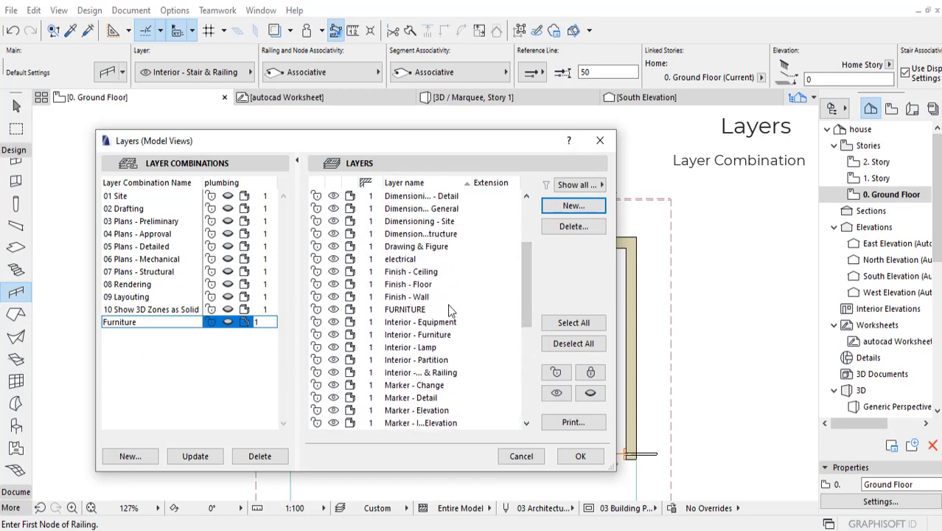
scroll(528, 286, down, 1)
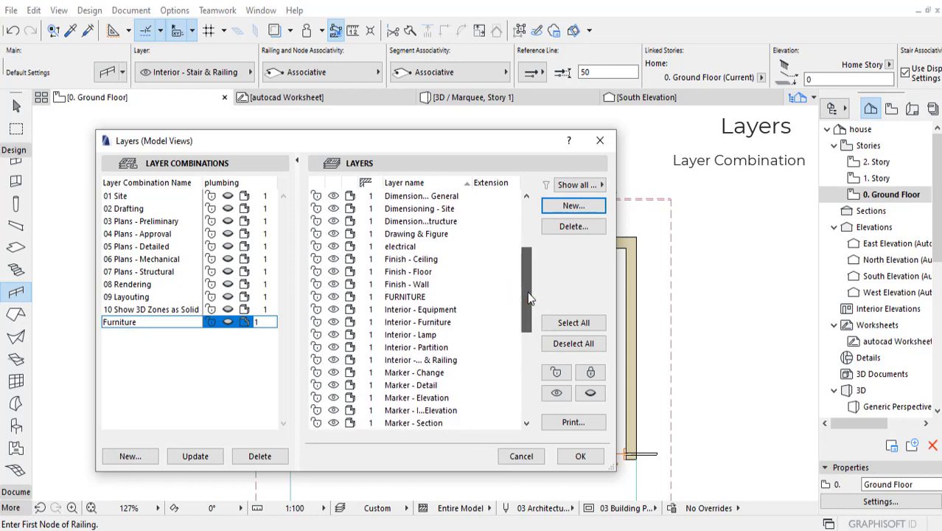
click(334, 297)
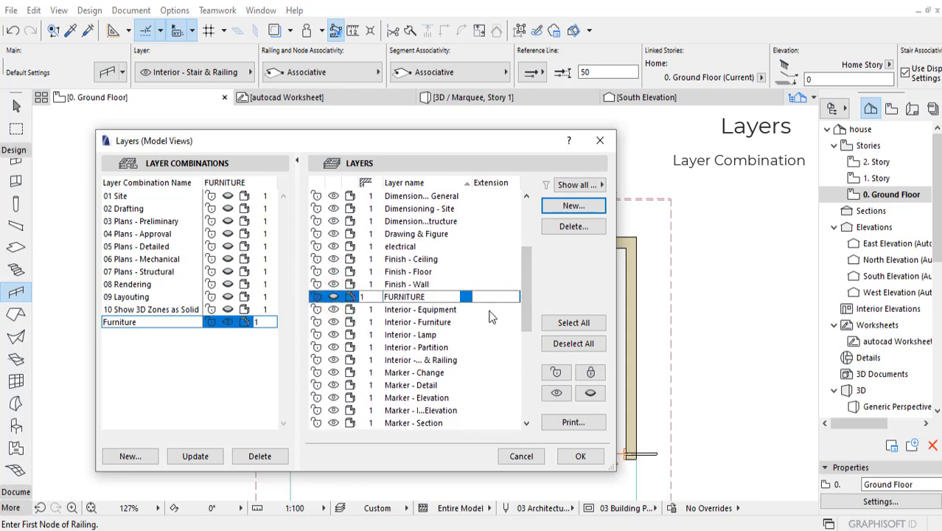
drag(525, 291, 522, 376)
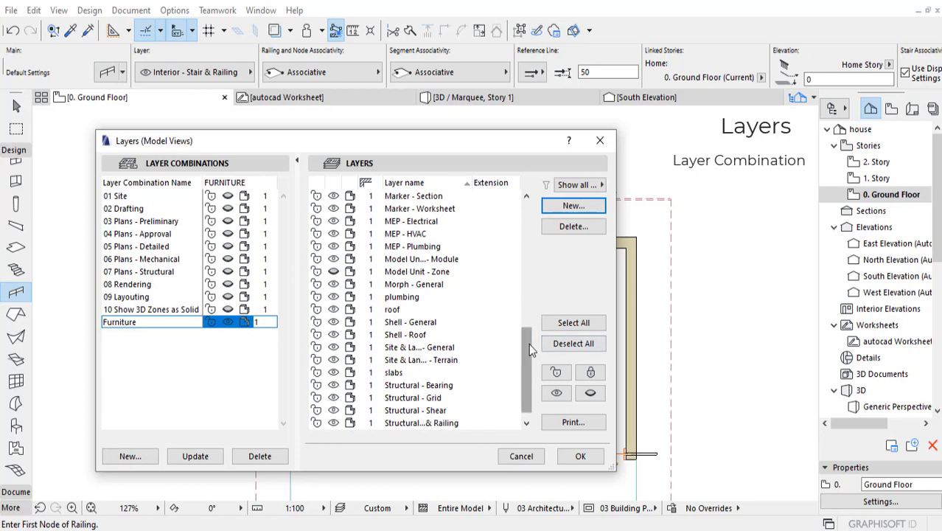
drag(528, 344, 528, 250)
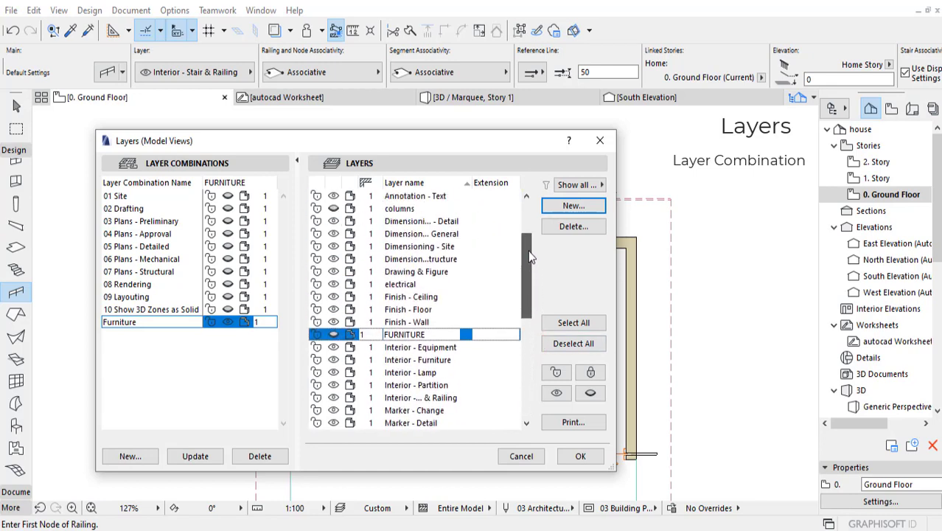
click(334, 286)
drag(527, 295, 524, 398)
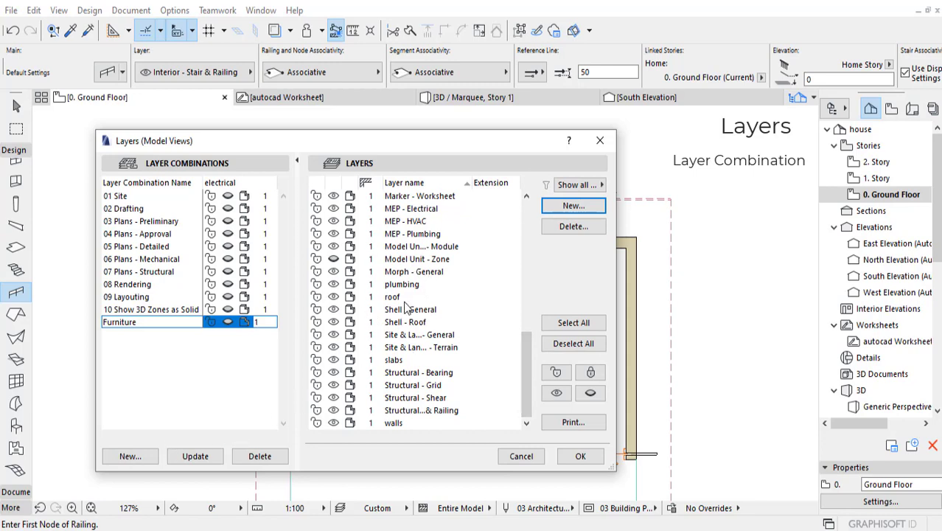
Create a new layer combination named plumbing
click(129, 456)
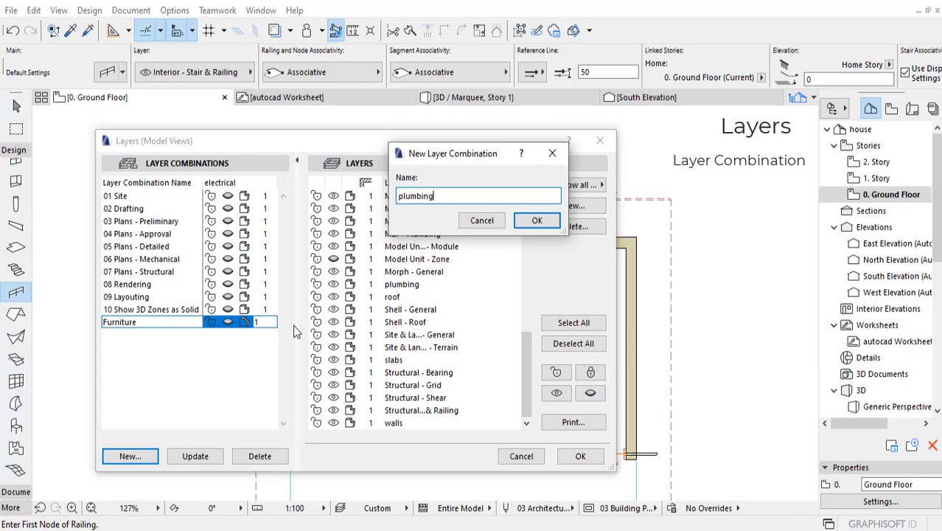
click(537, 219)
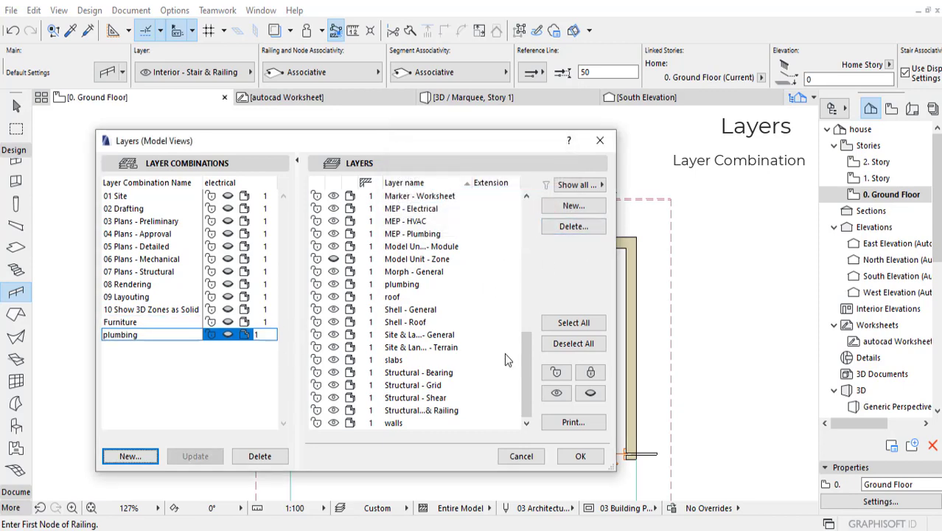
drag(527, 355, 536, 276)
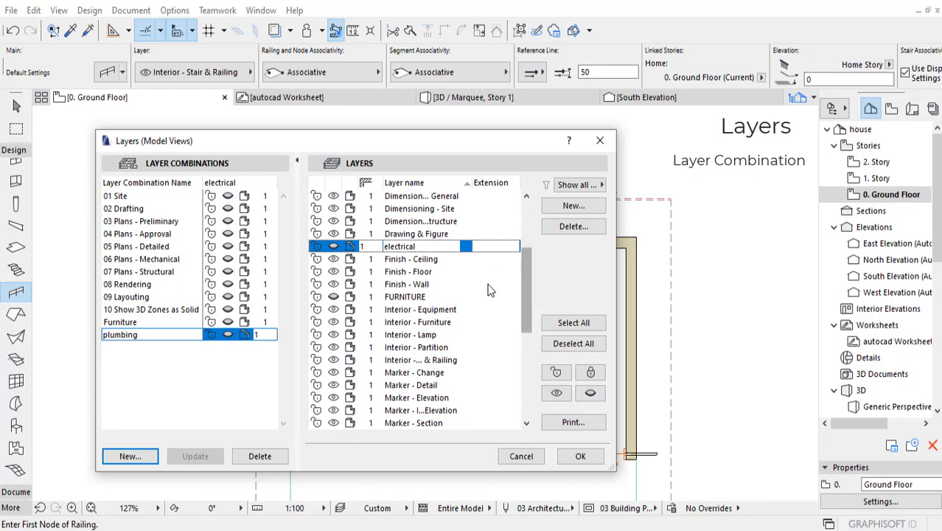
Hide the plumbing layer in the layer list and check the other layers' visibility
mouse_move(525, 274)
mouse_down()
mouse_move(524, 266)
mouse_move(527, 390)
mouse_up()
click(334, 296)
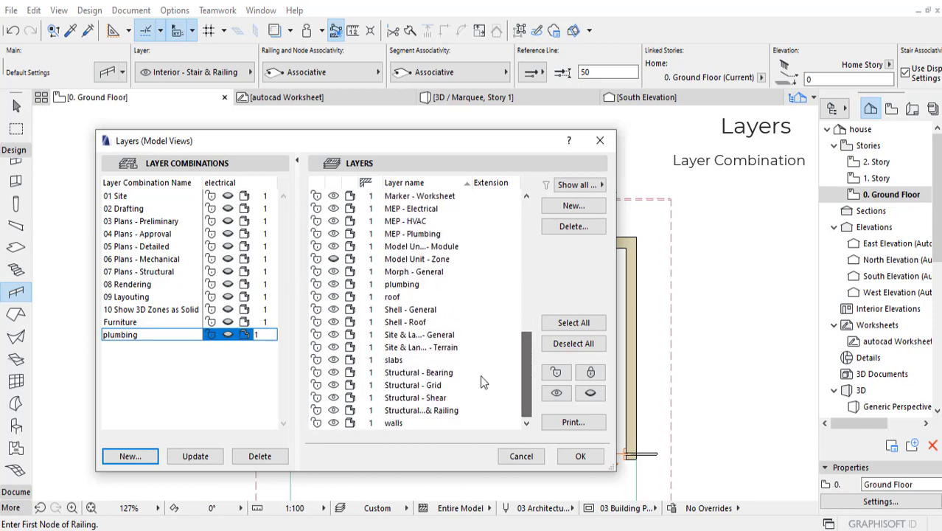
click(332, 284)
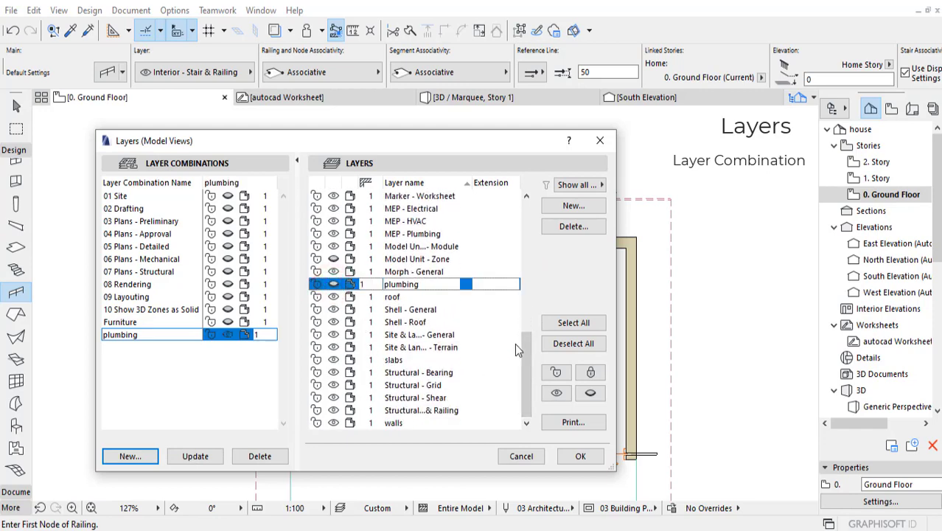
drag(527, 353, 532, 214)
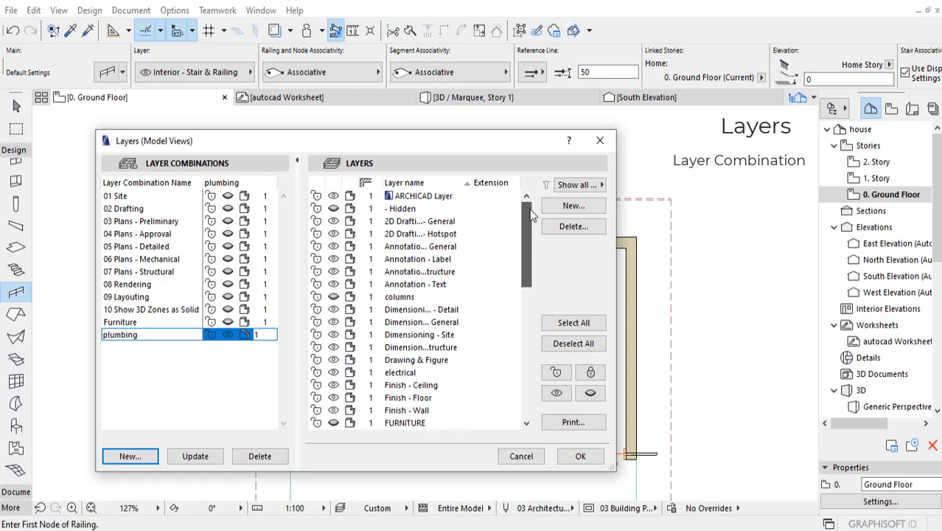
drag(523, 248, 527, 352)
Create a new layer combination named eletrical and enlarge the layer settings window to show more layers
click(130, 455)
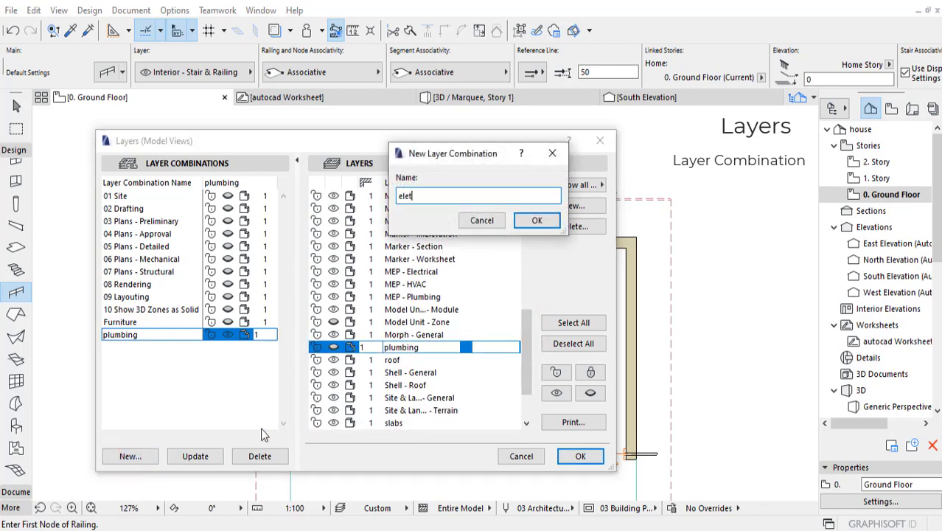
text(eletrical)
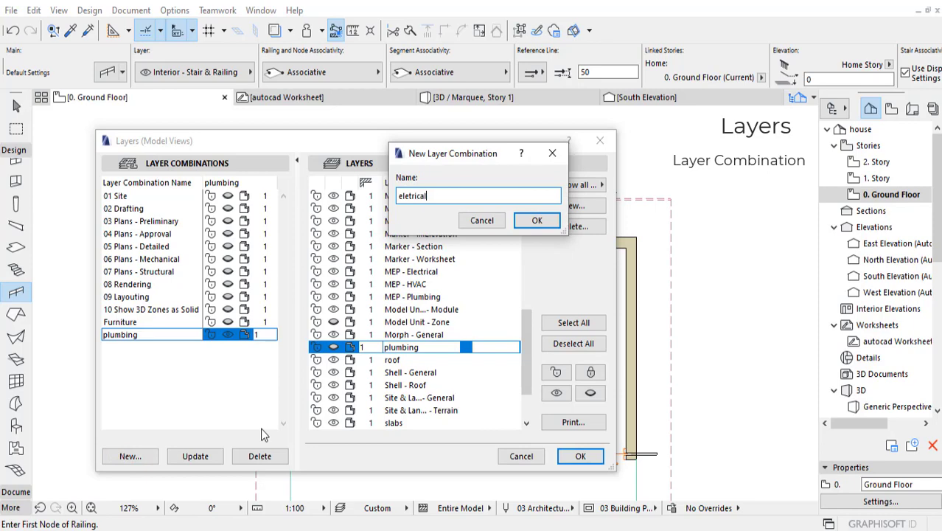
click(547, 221)
drag(536, 129, 538, 18)
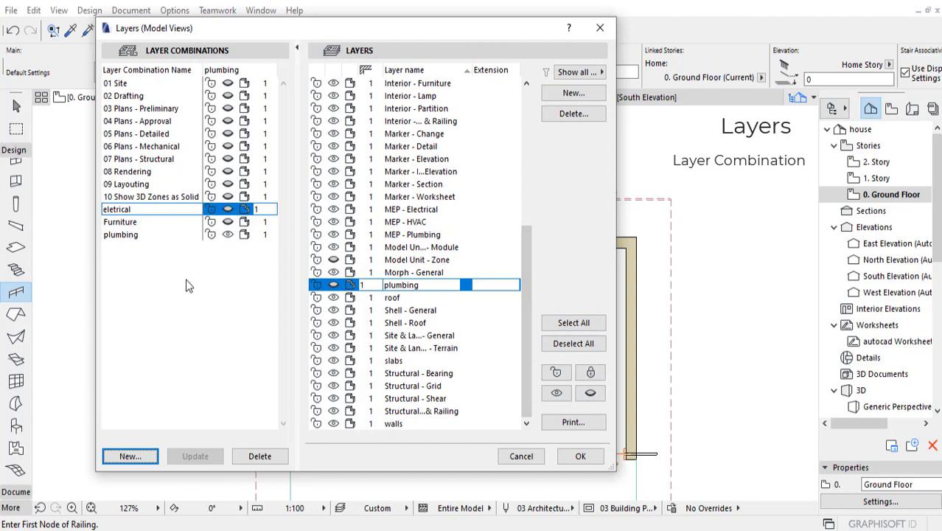
Select the Furniture layer combination and review the visibility of the electrical, FURNITURE and plumbing layers
click(120, 222)
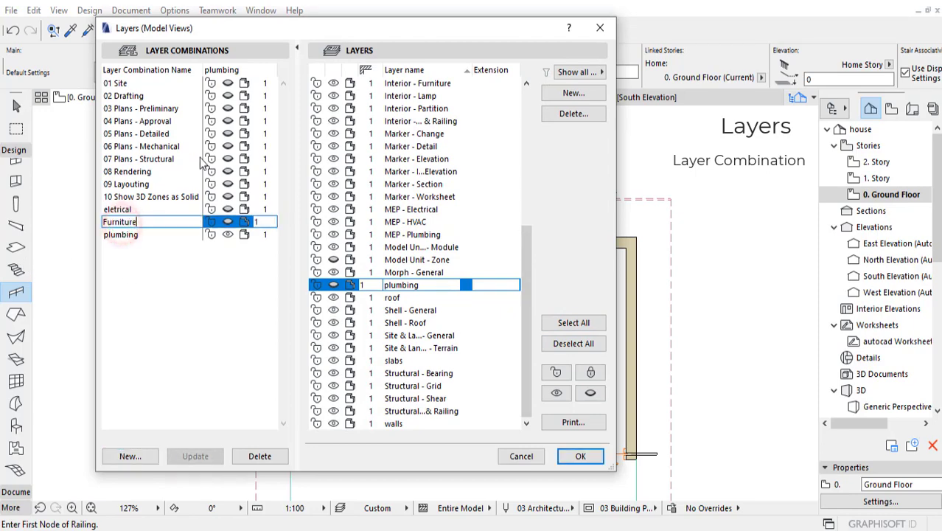
drag(373, 33, 375, 51)
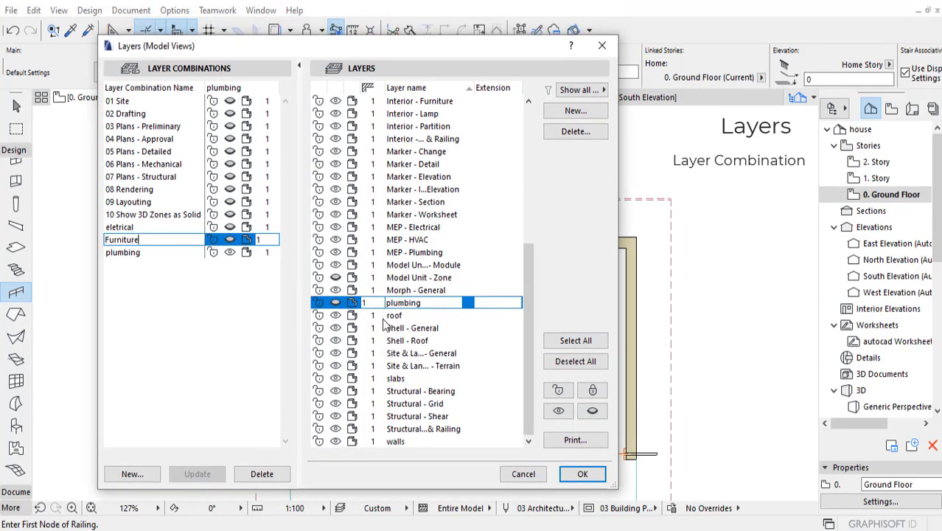
drag(524, 302, 528, 174)
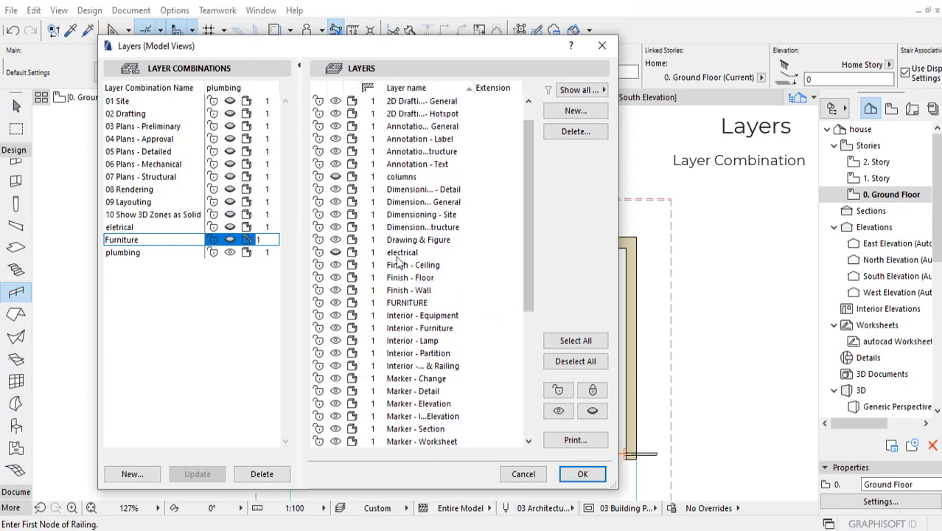
drag(527, 239, 514, 422)
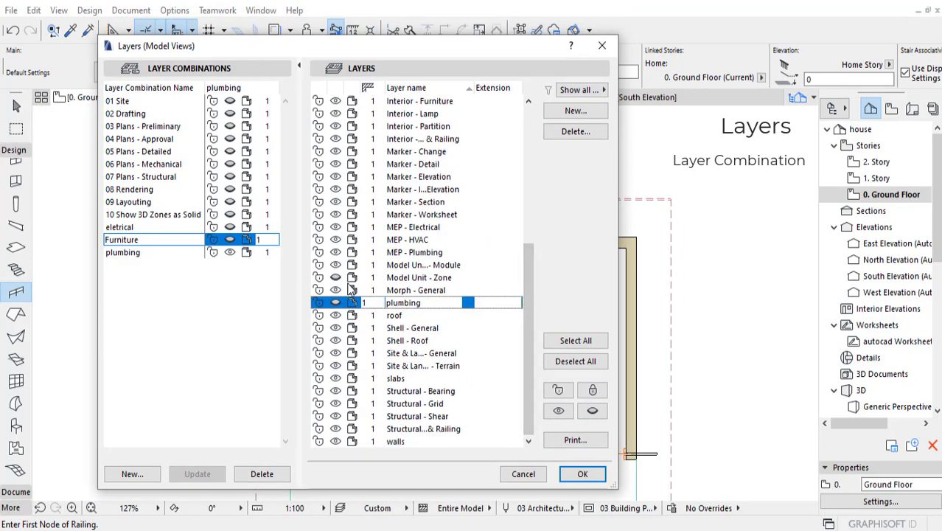
drag(519, 45, 351, 44)
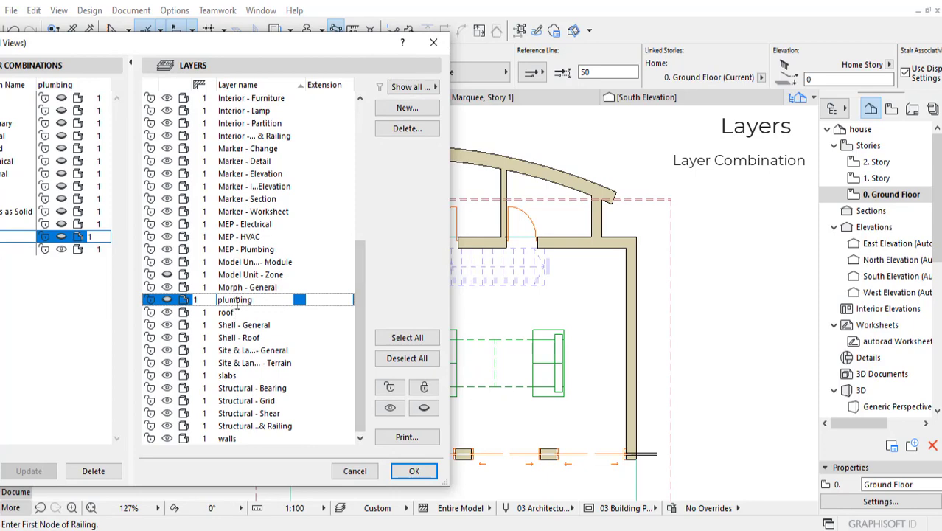
drag(287, 56, 413, 54)
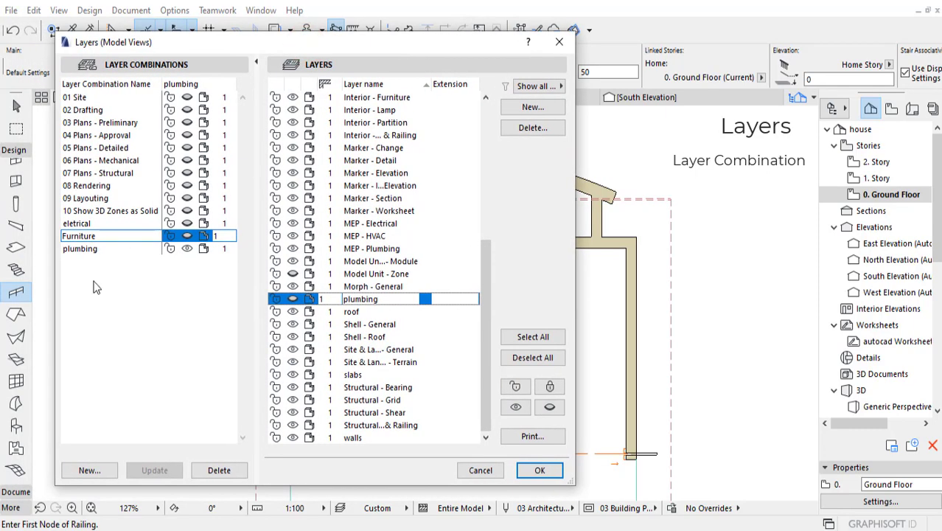
Select the eletrical layer combination and review which layers it shows and hides
click(81, 223)
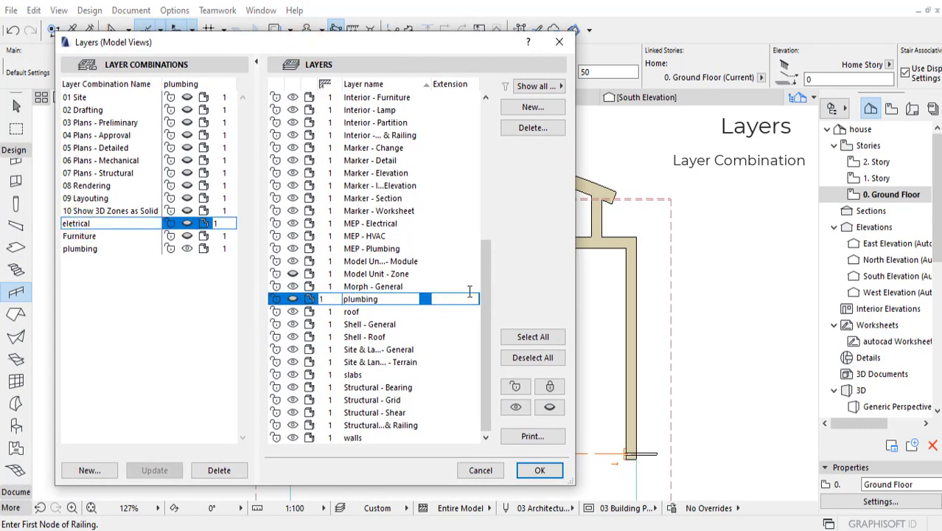
drag(483, 303, 494, 223)
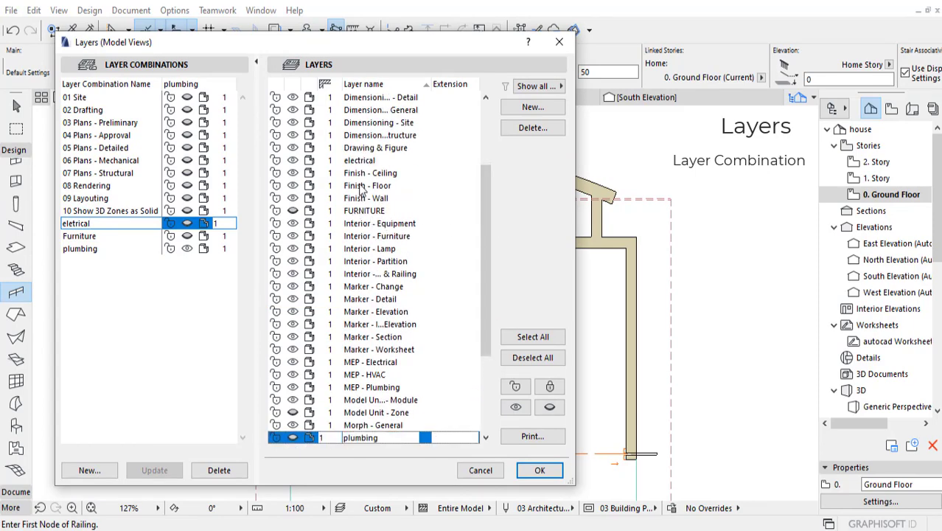
drag(483, 238, 482, 279)
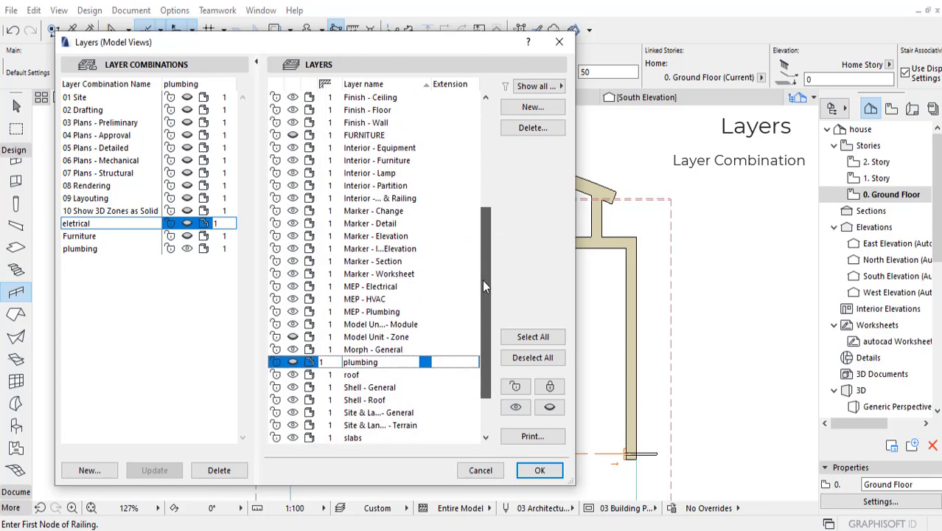
Switch between the eletrical, Furniture and plumbing combinations to compare their layer visibility
click(81, 236)
click(79, 249)
click(82, 227)
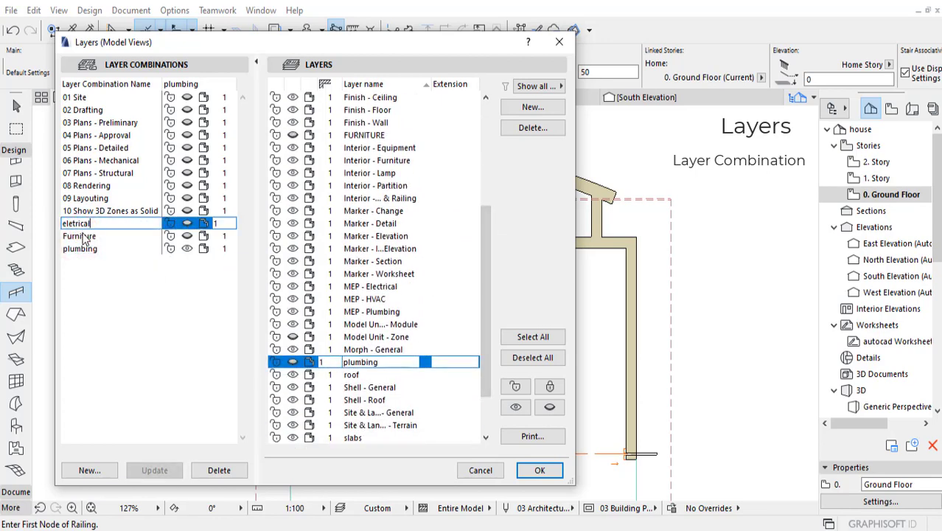
click(83, 236)
click(82, 249)
click(83, 236)
click(84, 224)
click(85, 236)
click(82, 249)
click(83, 235)
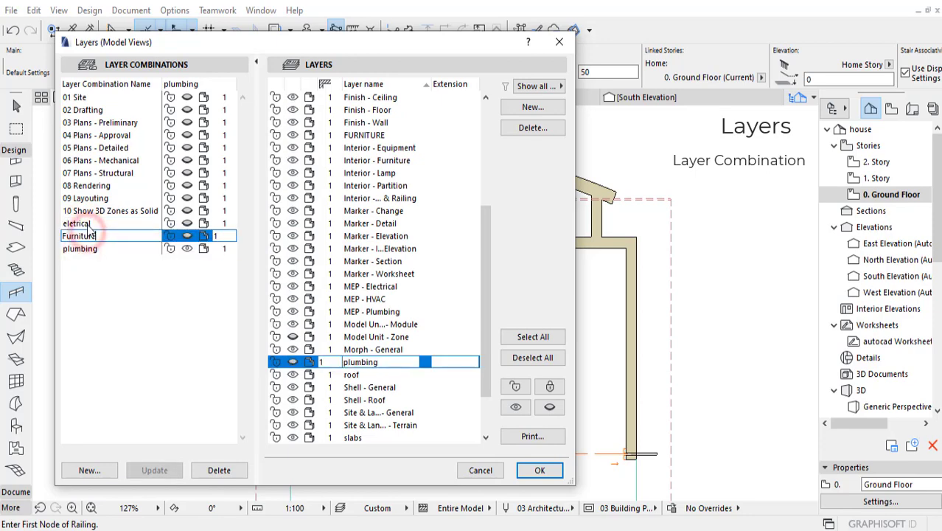
click(94, 224)
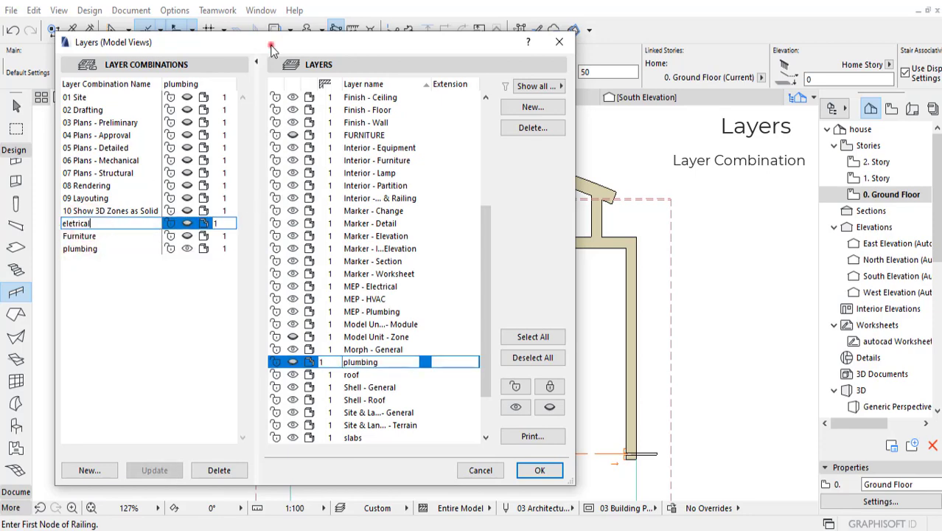
Compare the predefined combinations from 03 Plans - Preliminary to 08 Rendering, then apply 03 Plans - Preliminary to the plan
drag(271, 47, 379, 71)
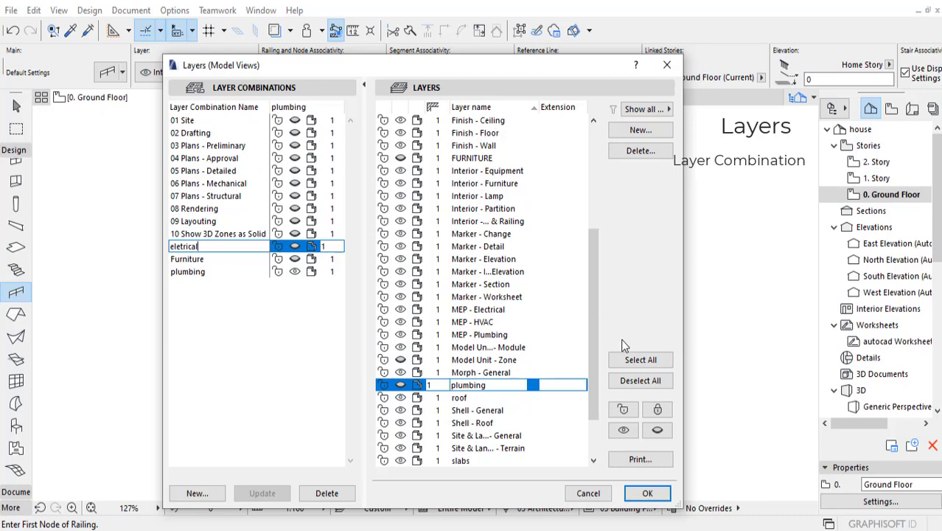
drag(597, 316, 599, 219)
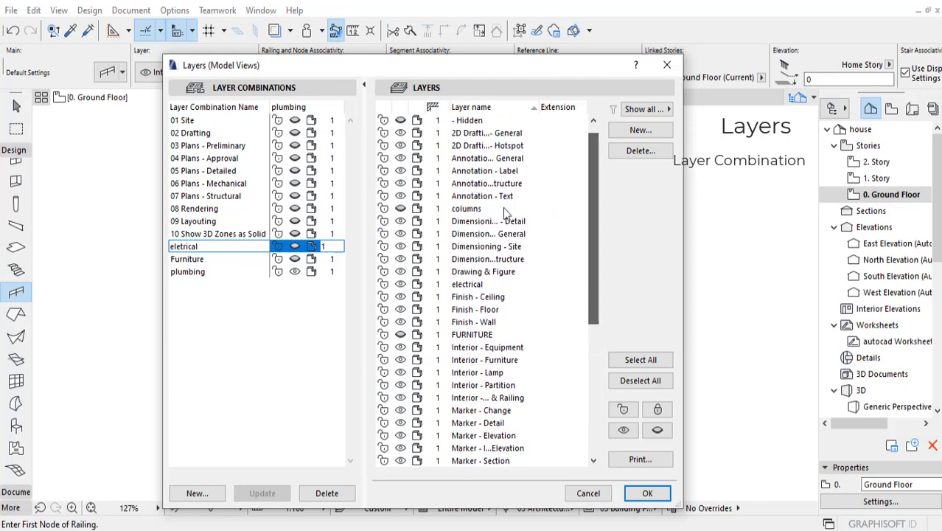
click(198, 145)
click(193, 158)
click(188, 170)
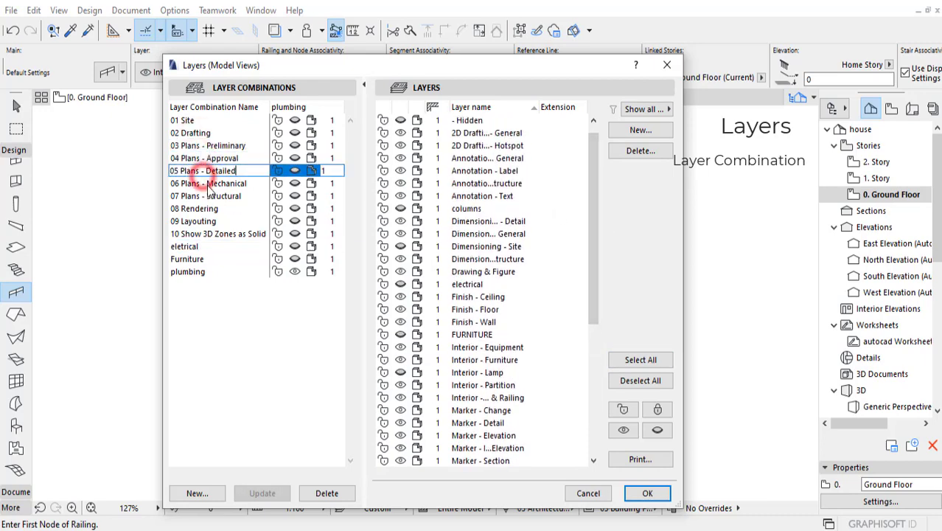
click(188, 182)
click(209, 196)
click(209, 208)
click(213, 183)
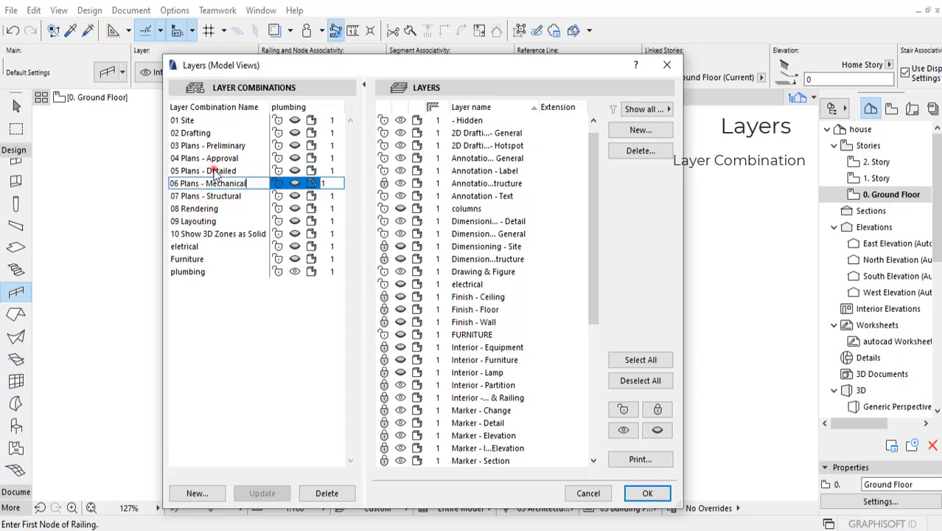
click(210, 170)
click(221, 158)
click(224, 146)
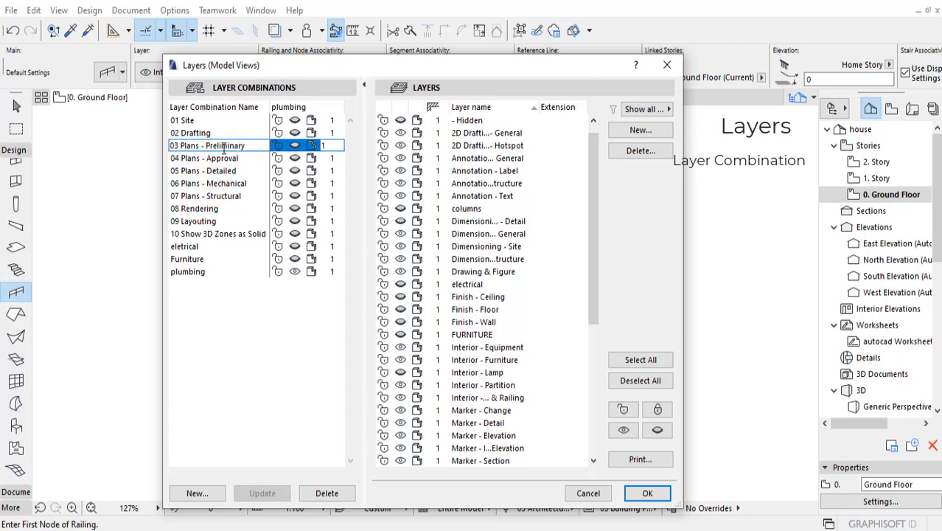
click(657, 494)
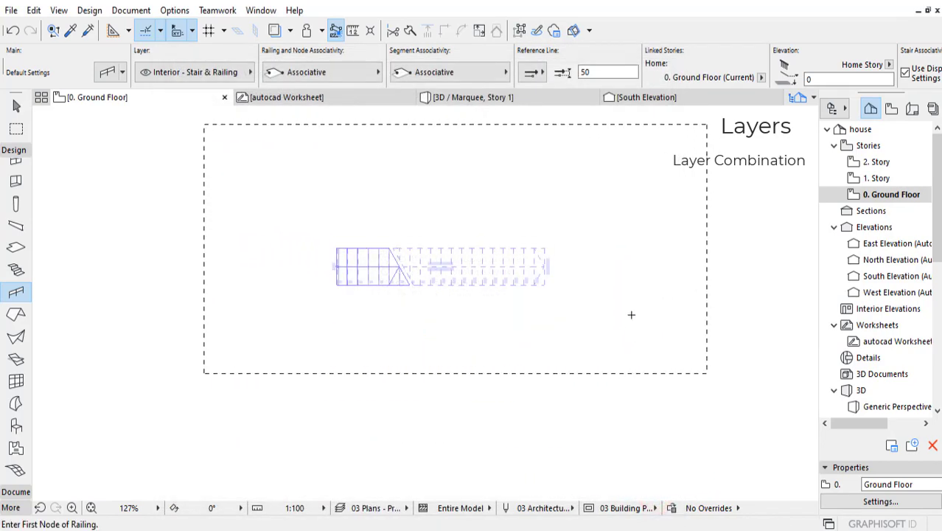
Open the layer settings and make every layer in the project visible
key(ctrl+l)
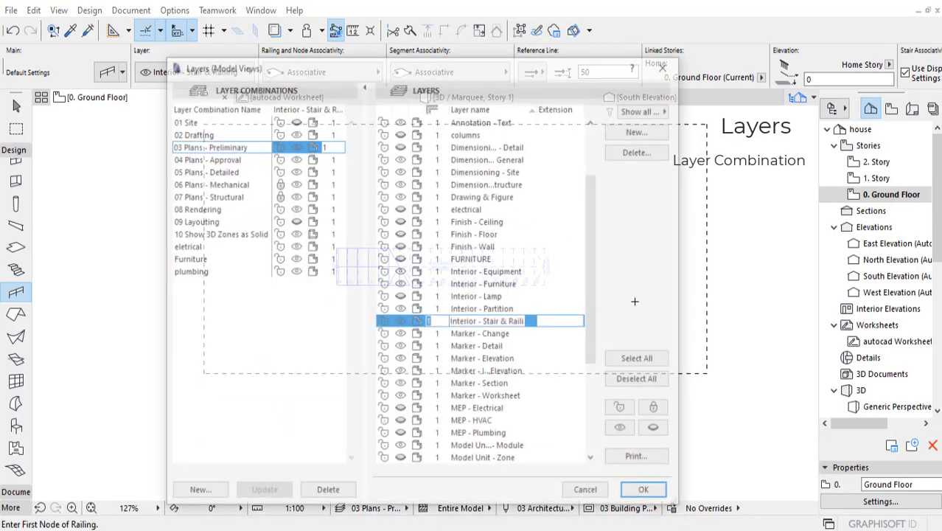
click(642, 109)
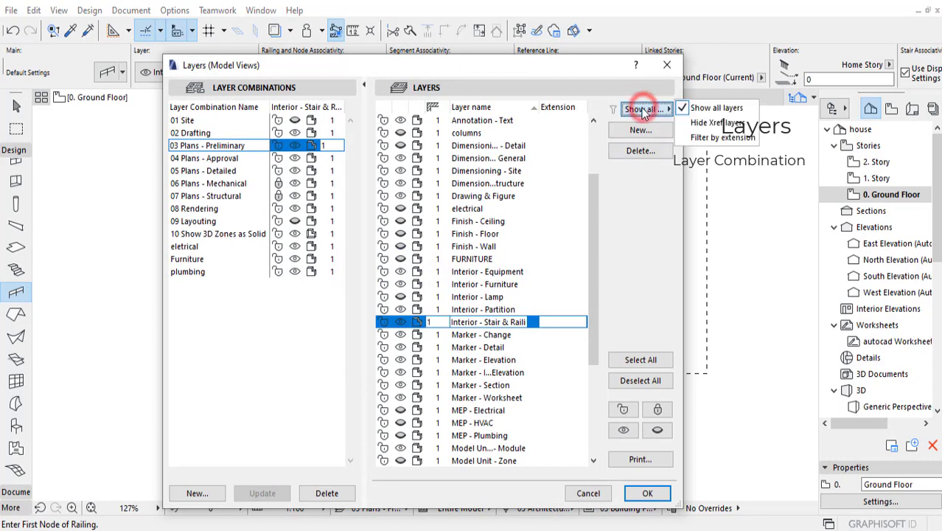
click(652, 359)
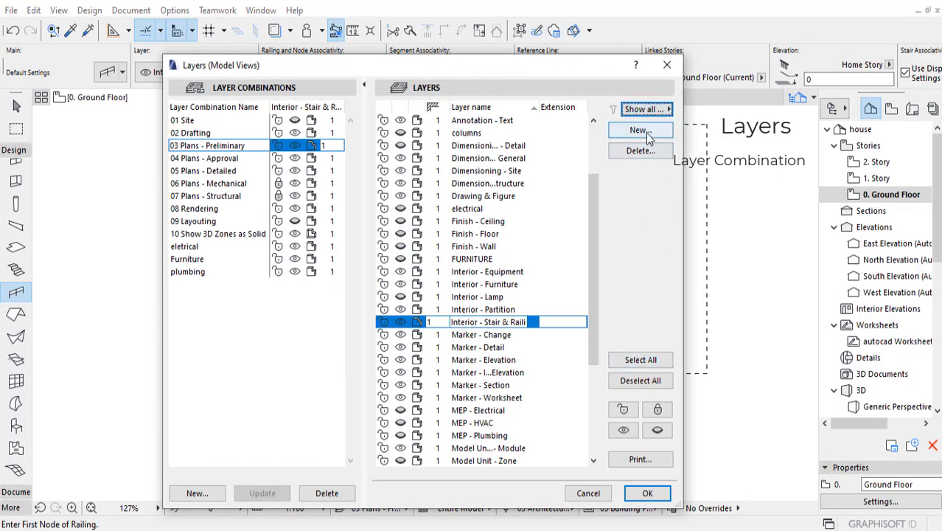
click(627, 431)
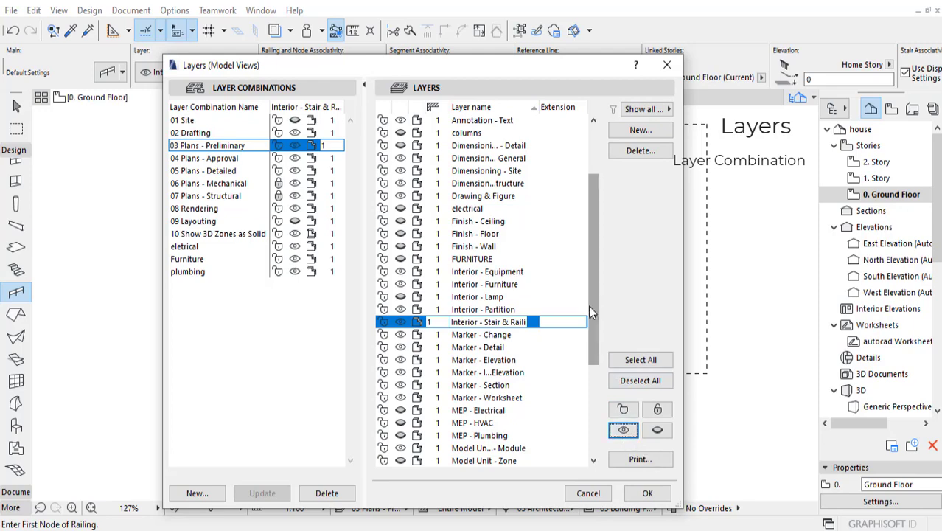
click(624, 432)
drag(597, 317, 592, 385)
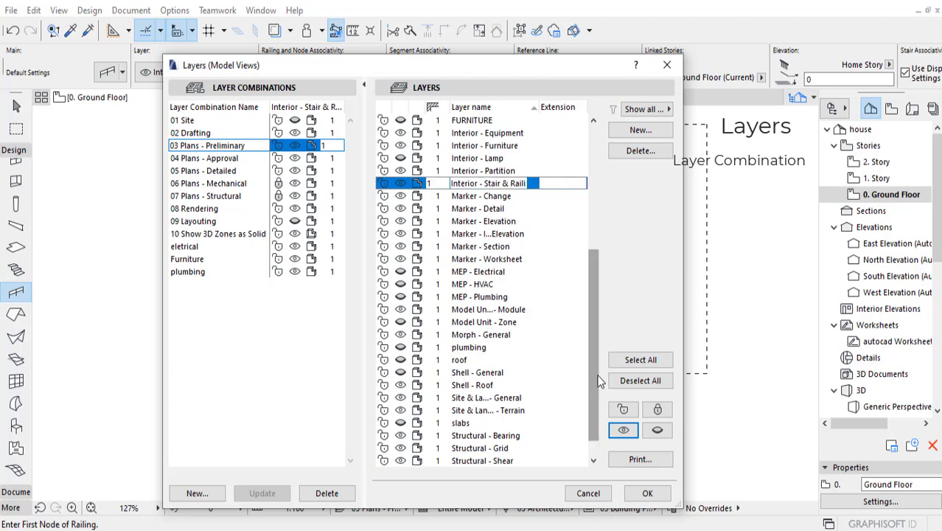
click(641, 361)
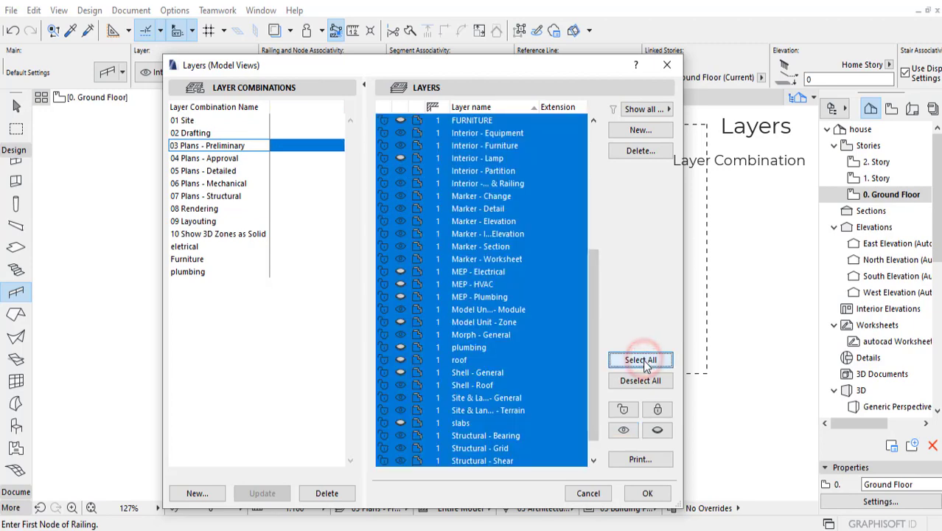
click(399, 347)
drag(591, 351, 622, 173)
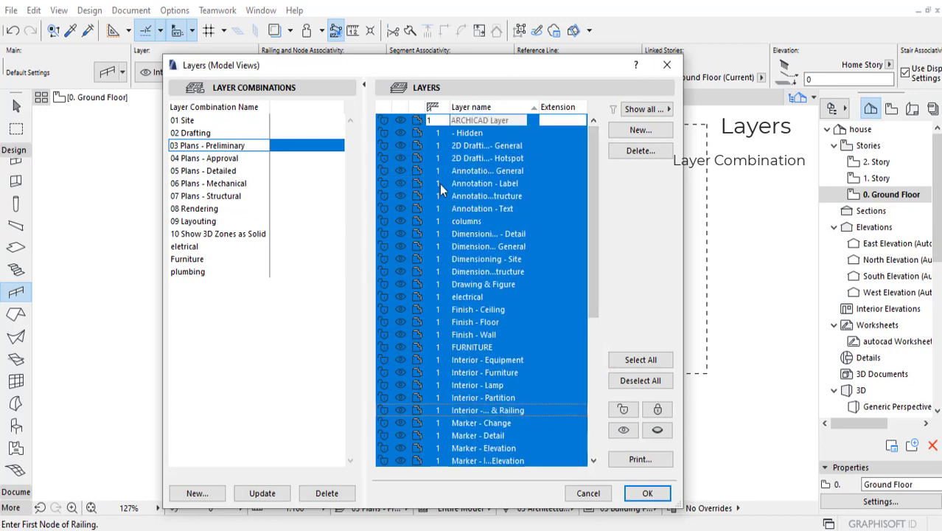
Save the current layer visibility as a new layer combination named "all layers - on" and apply it to the plan
click(196, 494)
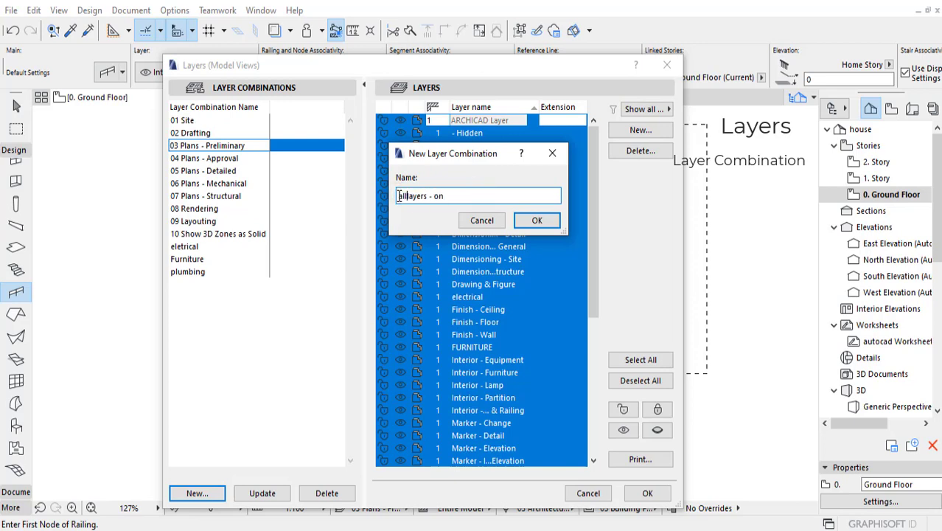
click(535, 220)
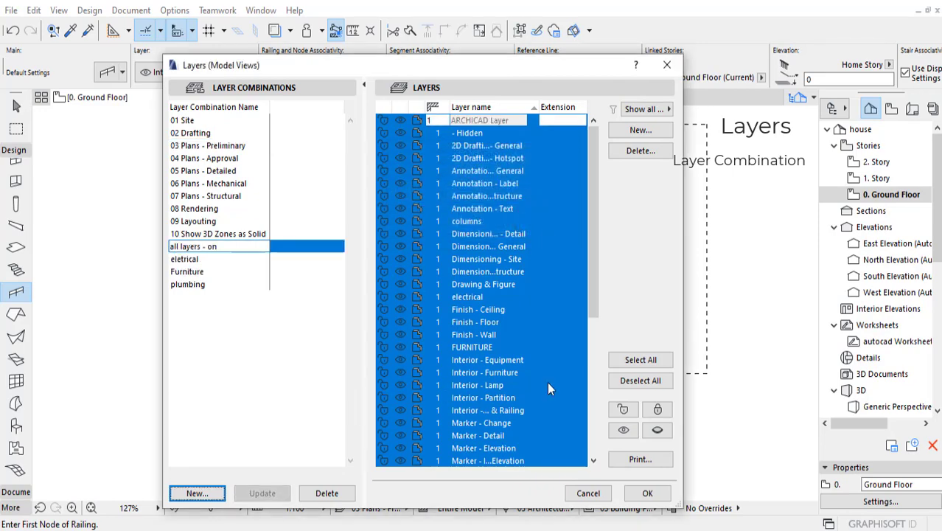
click(648, 492)
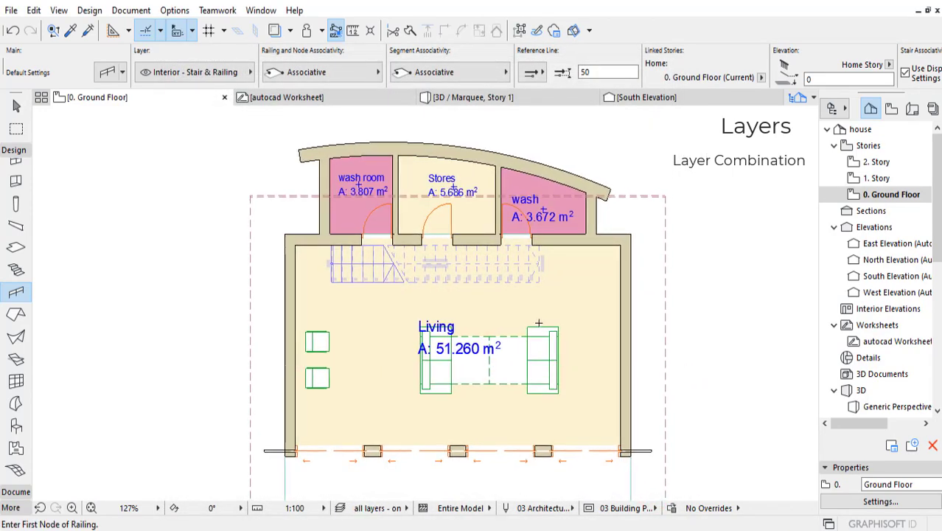
Hide the Model Unit - Zone layer, update the "all layers - on" combination with this change and apply it
key(ctrl+l)
drag(593, 316, 591, 415)
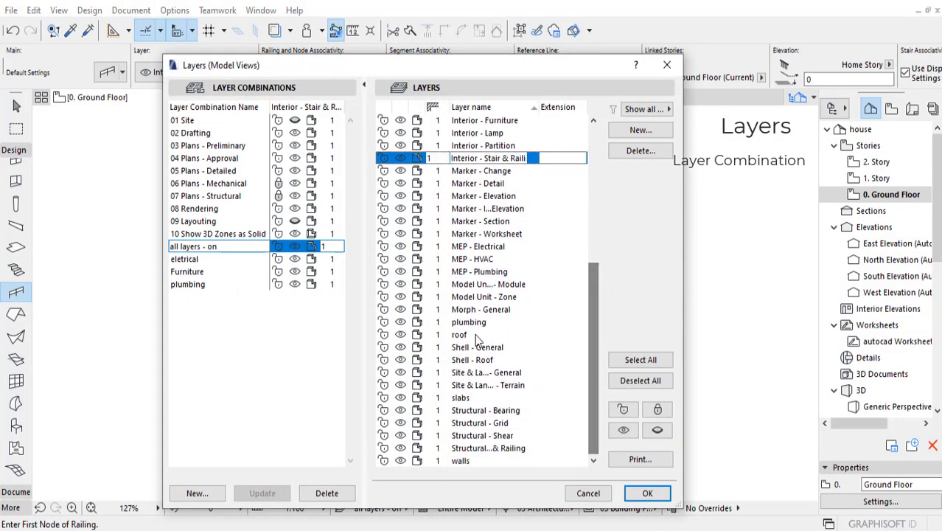
click(399, 298)
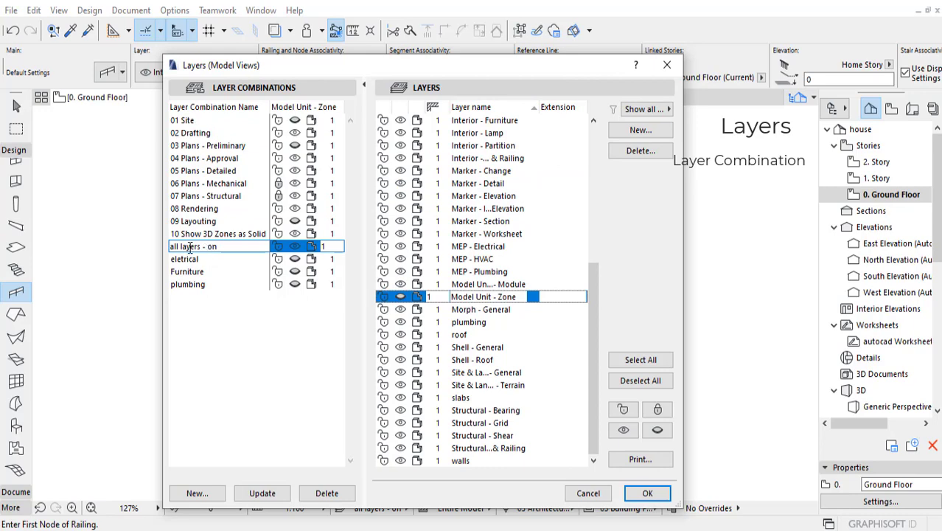
click(262, 494)
click(647, 493)
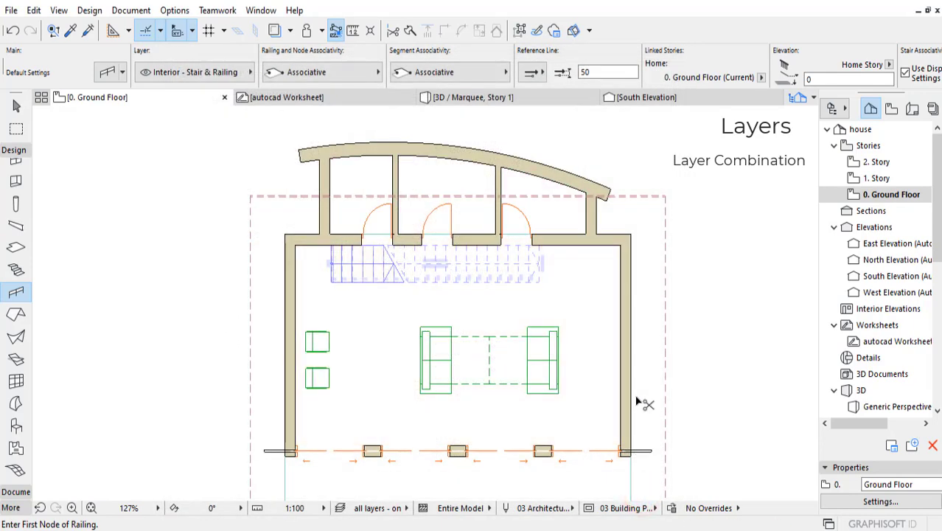
Switch to the 3D view and show all elements of the house instead of only the marquee area
scroll(532, 273, down, 1)
middle_drag(536, 311, 532, 329)
scroll(488, 300, up, 1)
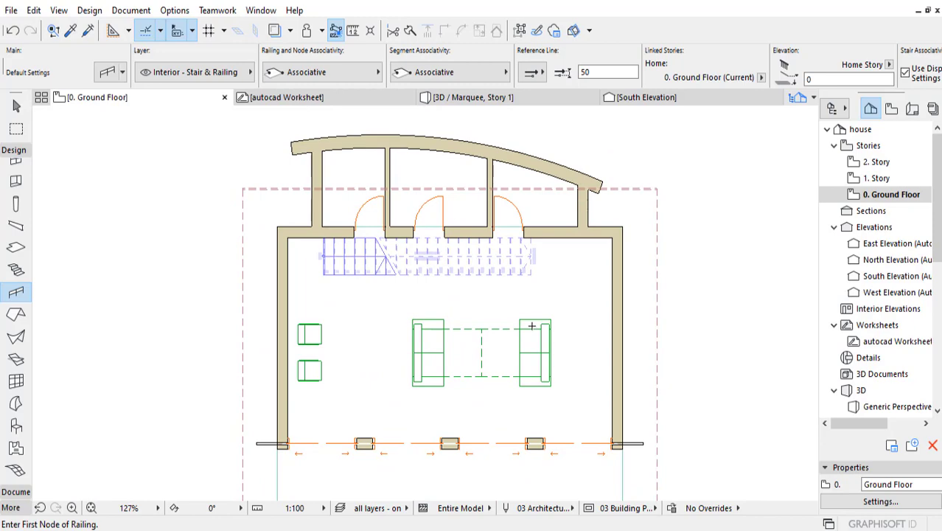
middle_drag(534, 341, 506, 327)
mouse_move(442, 94)
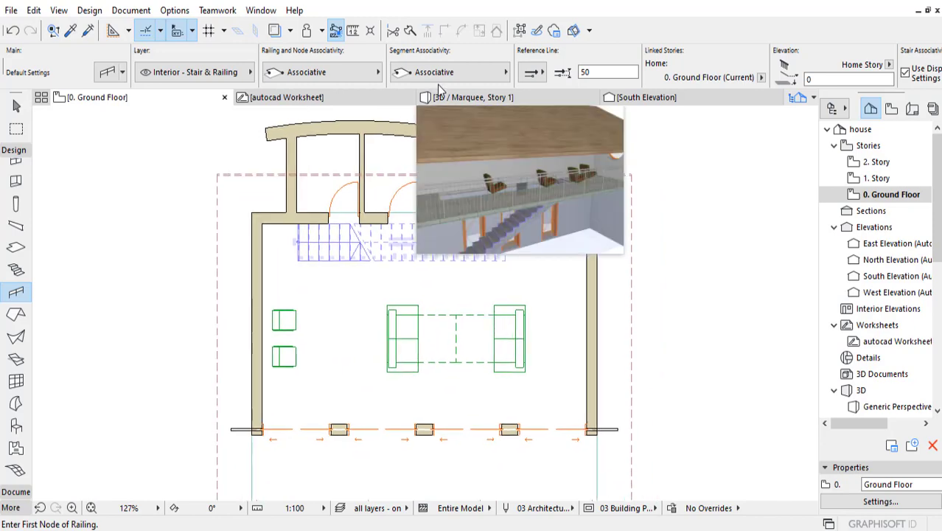
click(513, 99)
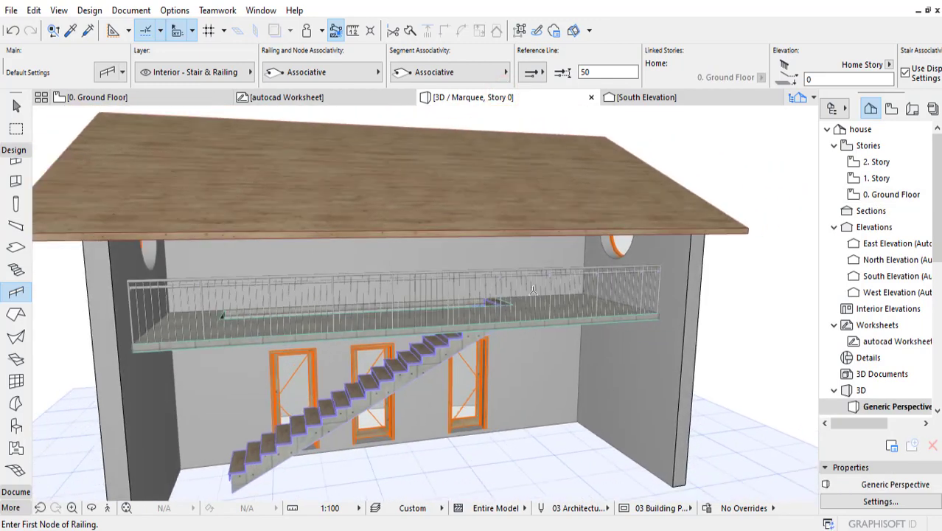
scroll(533, 291, down, 2)
shift+middle_drag(591, 278, 661, 267)
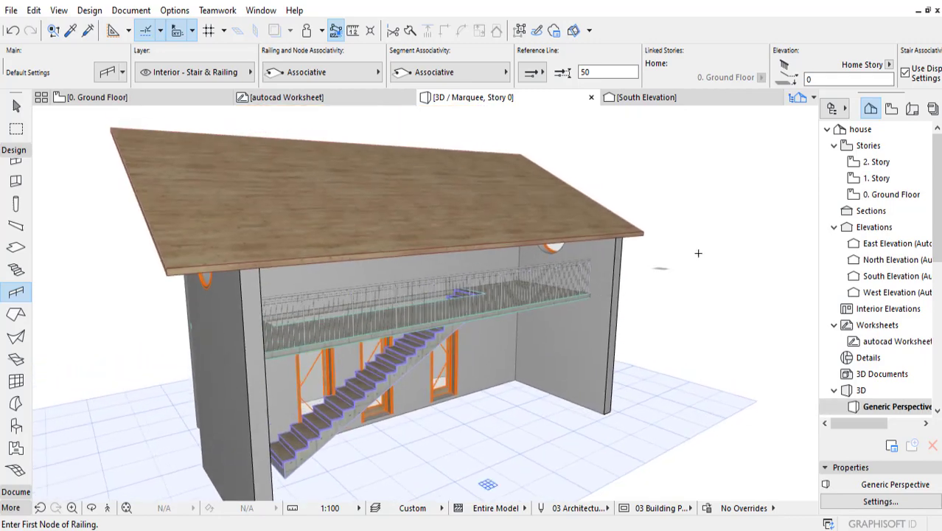
right_click(723, 221)
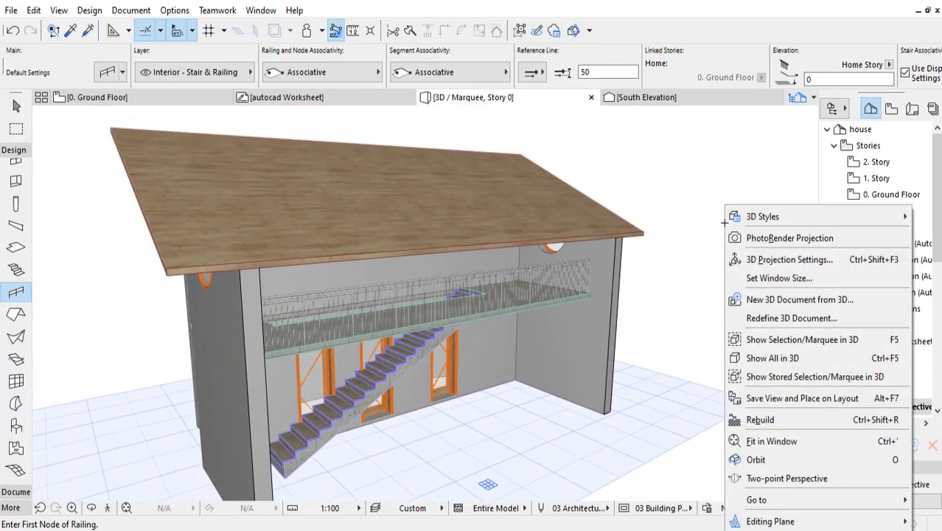
click(791, 359)
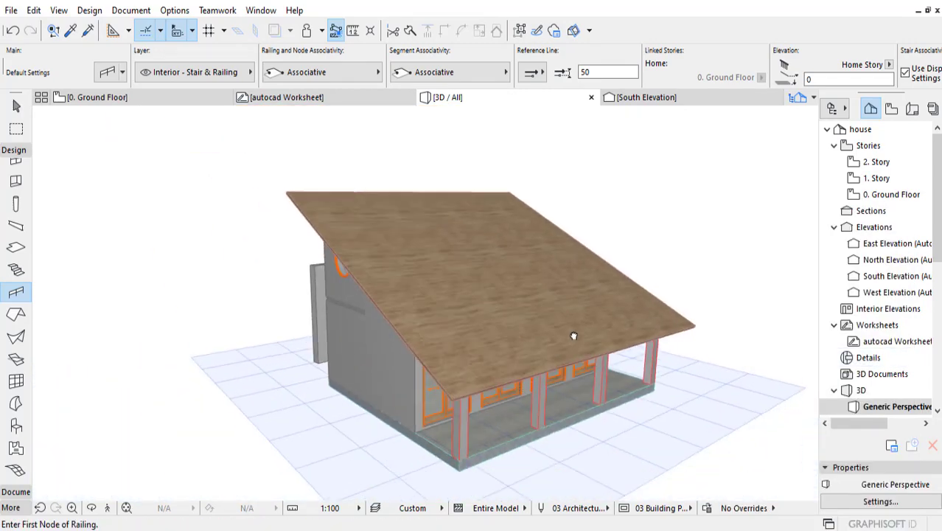
Check the slab edge on the side wall in 3D, then open the 1. Story plan and select its floor slab
shift+middle_drag(566, 314, 339, 335)
scroll(324, 333, up, 5)
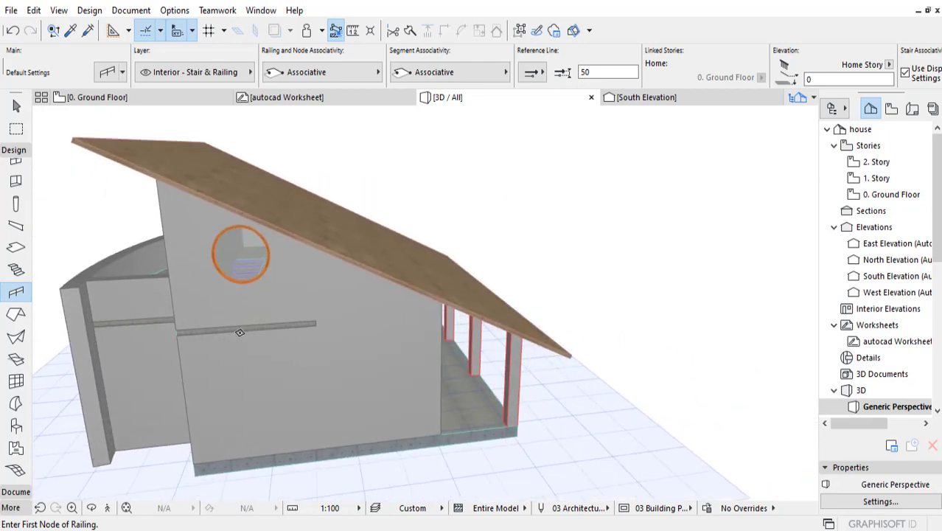
scroll(260, 325, up, 4)
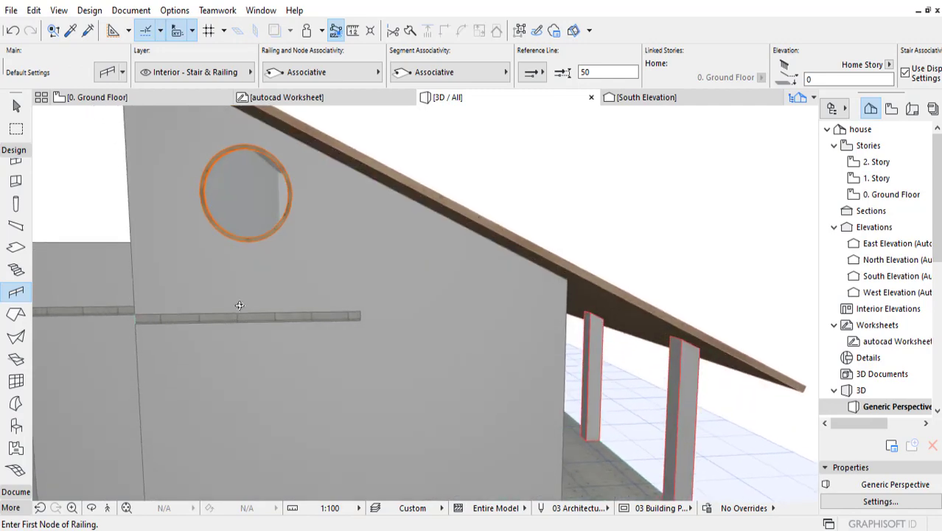
scroll(277, 303, down, 2)
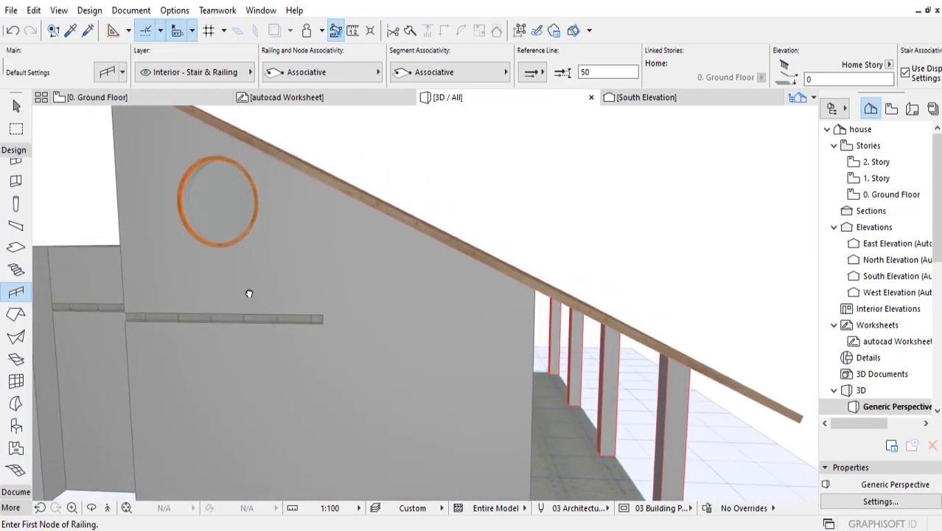
click(147, 97)
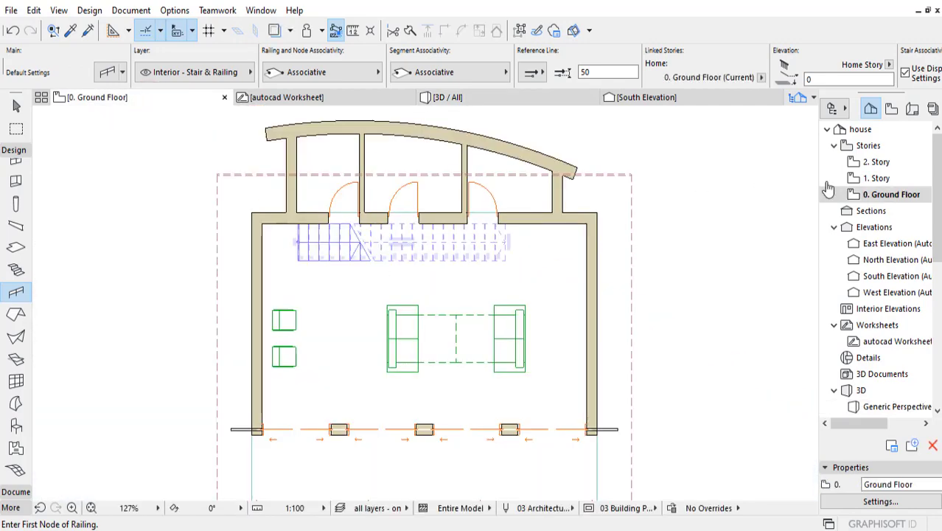
double_click(881, 178)
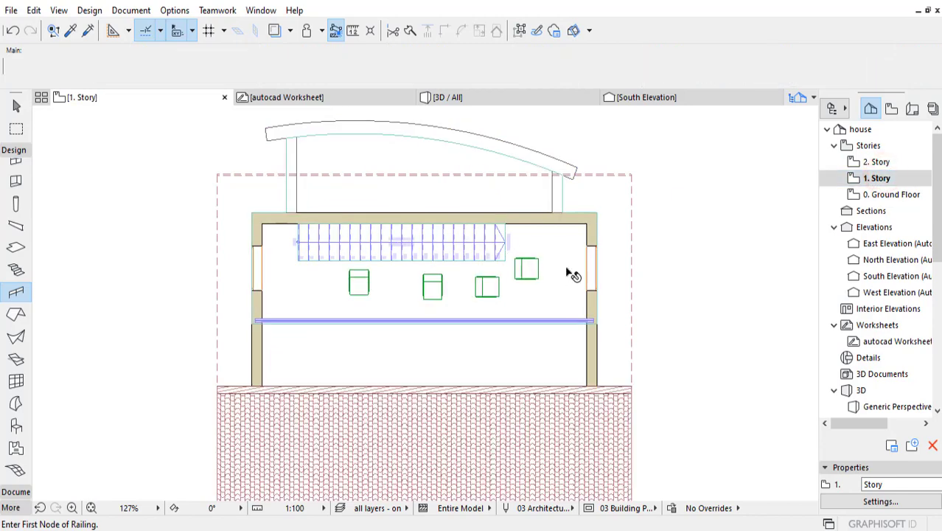
key(Escape)
click(566, 269)
scroll(531, 232, up, 3)
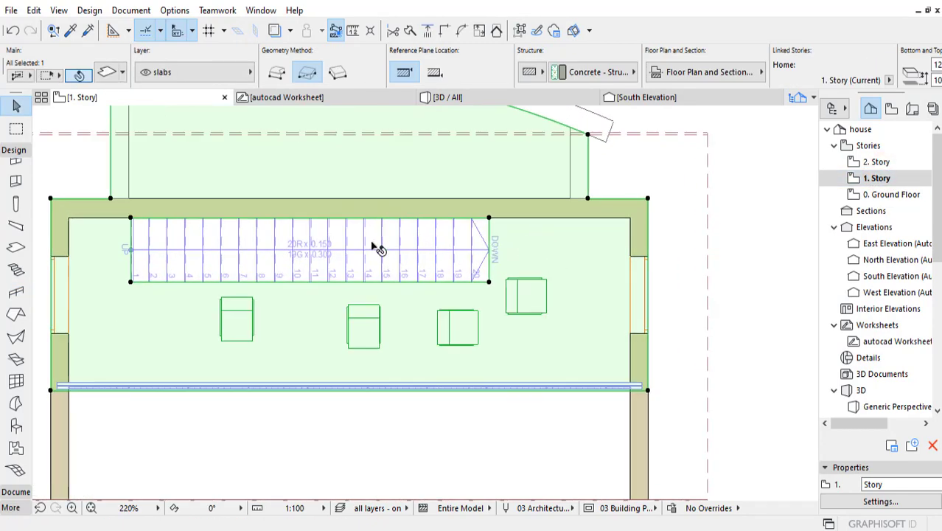
Offset the 1. Story slab's left edge inward to the inner face of the side wall
middle_drag(194, 302, 273, 311)
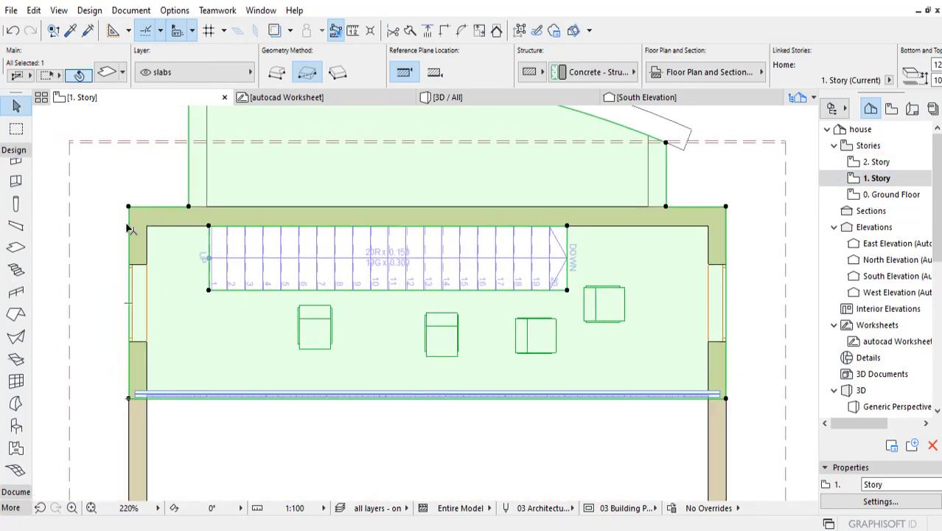
click(129, 238)
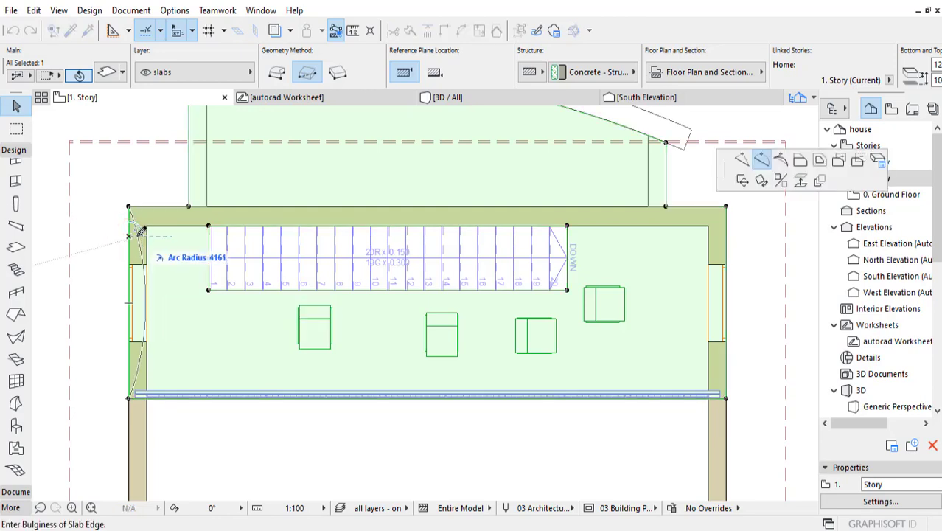
click(800, 162)
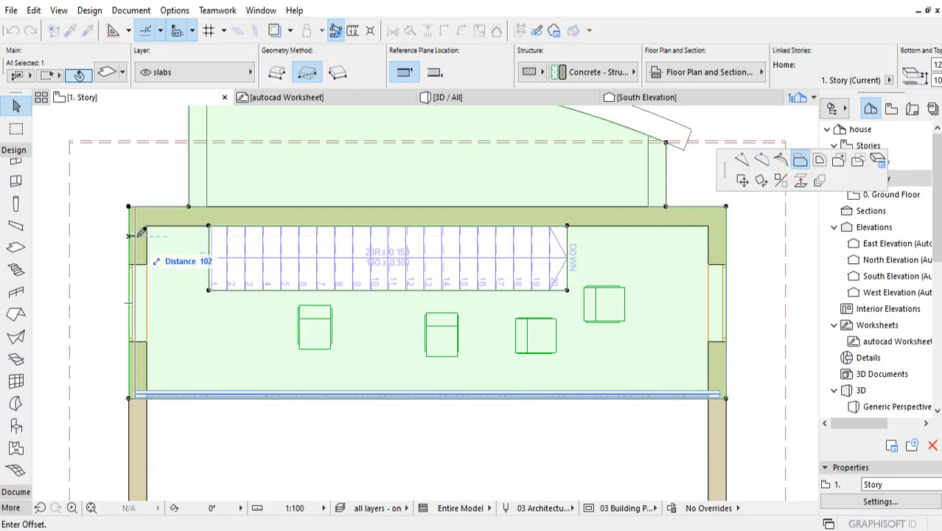
click(148, 219)
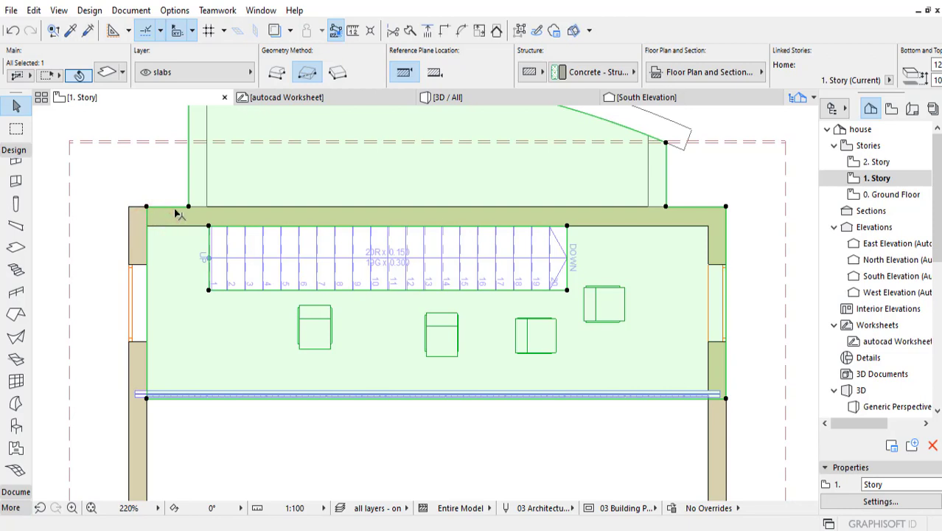
Offset the slab's two short edges along the stair-side wall and its right edge inward by 300 to the inner wall faces
click(174, 208)
click(172, 220)
click(680, 206)
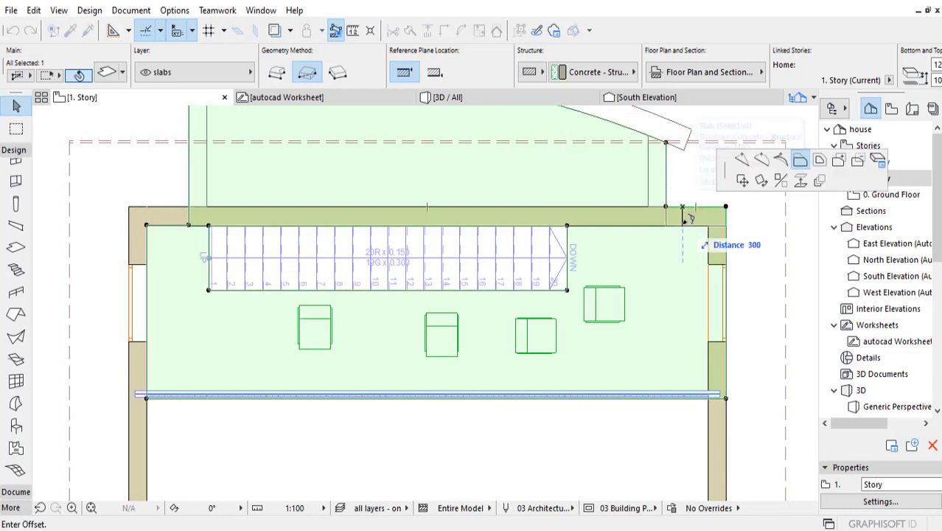
click(680, 223)
click(727, 249)
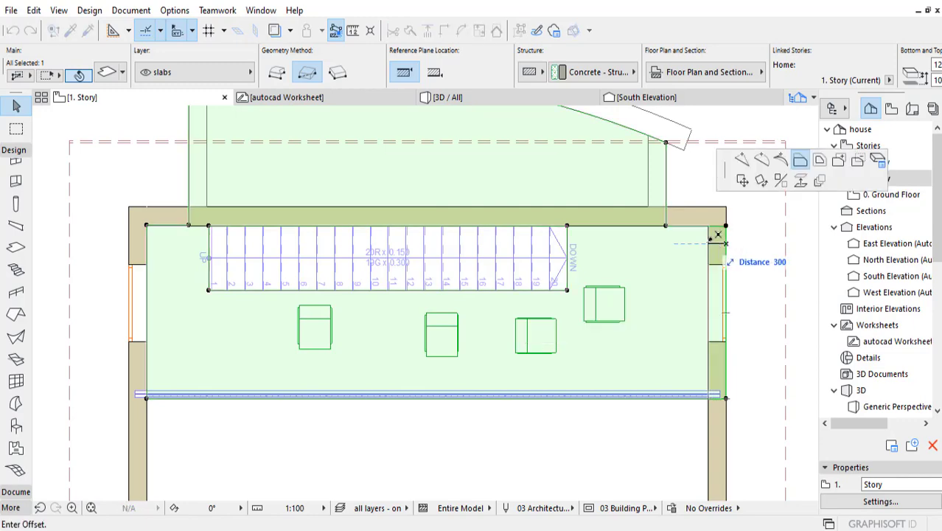
click(708, 240)
Return to the 3D view and inspect the house's outer walls around the trimmed slab edges
click(448, 97)
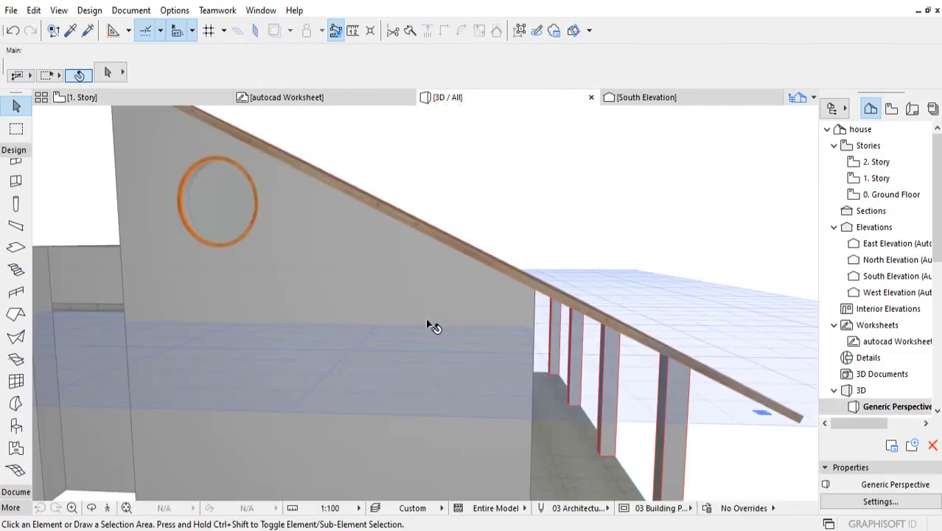
scroll(359, 402, down, 3)
shift+middle_drag(359, 402, 335, 429)
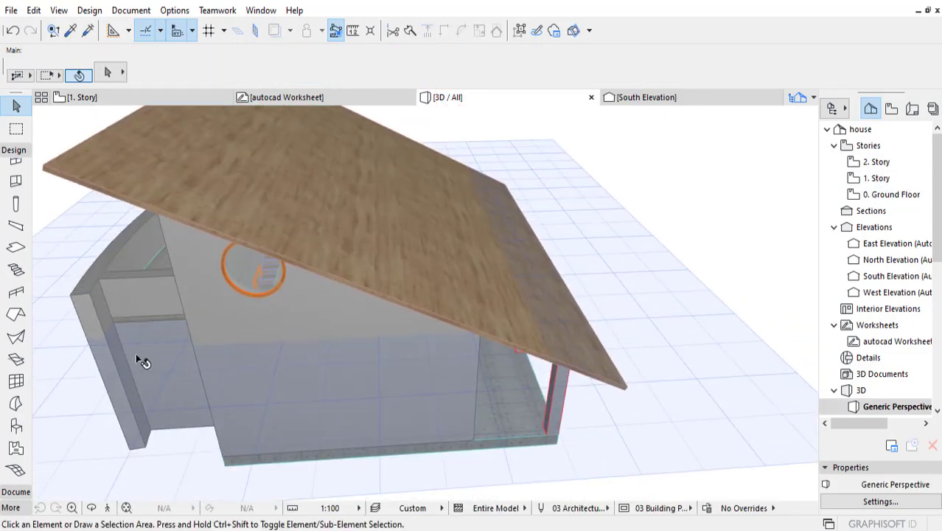
scroll(146, 332, up, 1)
shift+middle_drag(151, 333, 643, 295)
scroll(246, 396, up, 1)
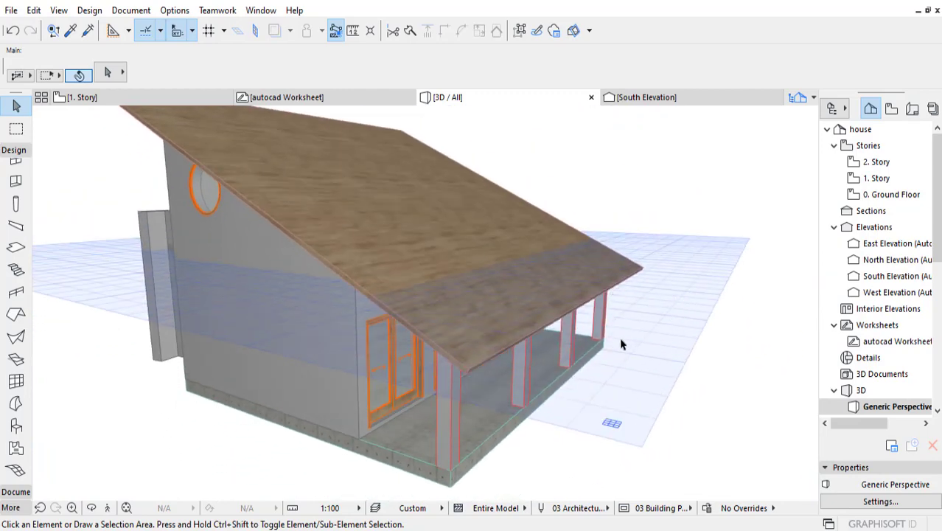
shift+middle_drag(620, 344, 642, 325)
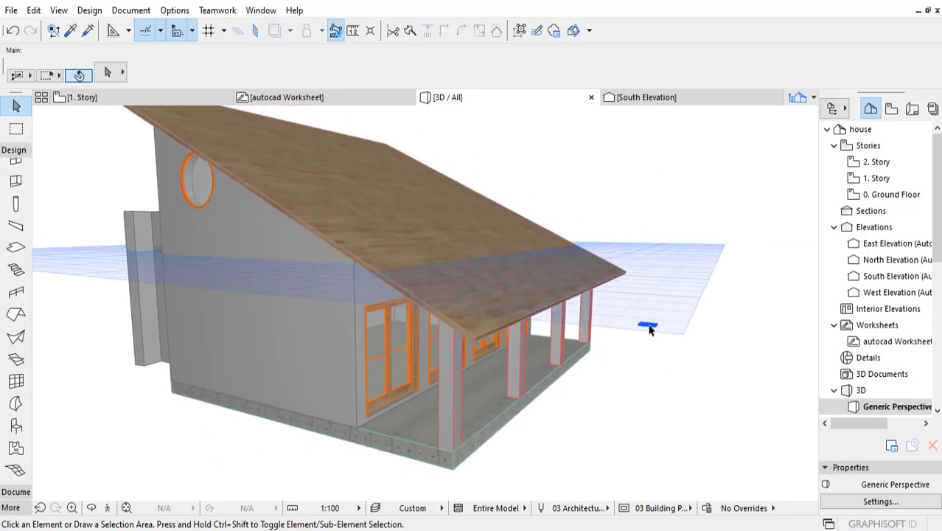
Offset the 3D editing plane down to the bottom corner of the ground floor slab
click(649, 329)
click(670, 327)
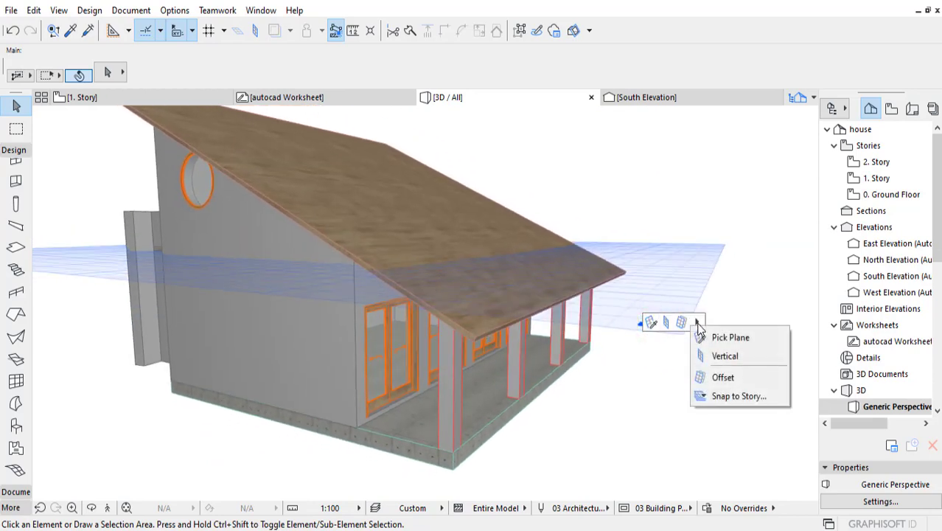
click(704, 377)
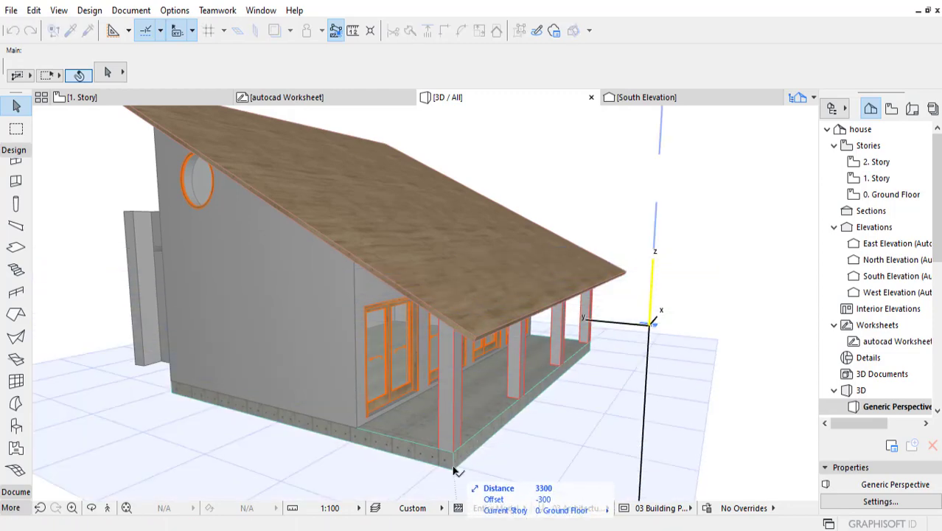
click(452, 454)
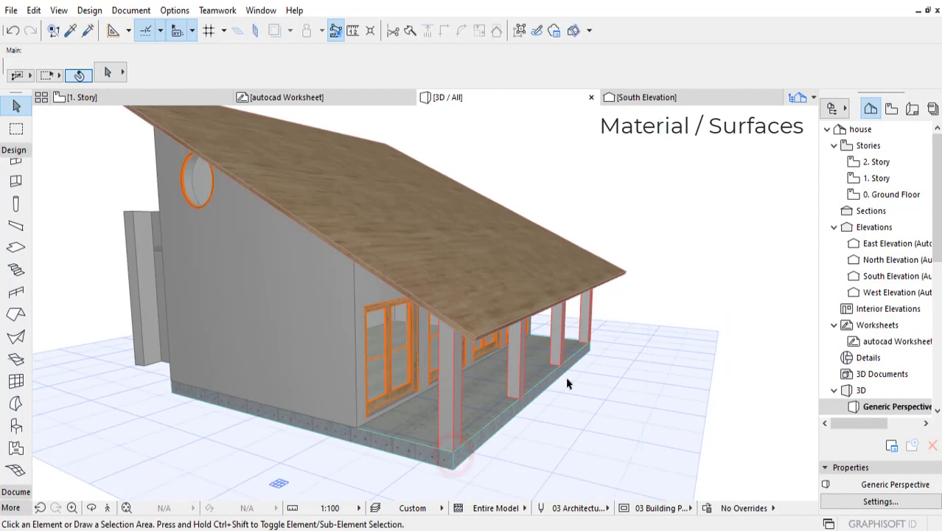
scroll(567, 382, down, 1)
shift+middle_drag(589, 379, 572, 384)
middle_drag(622, 217, 497, 248)
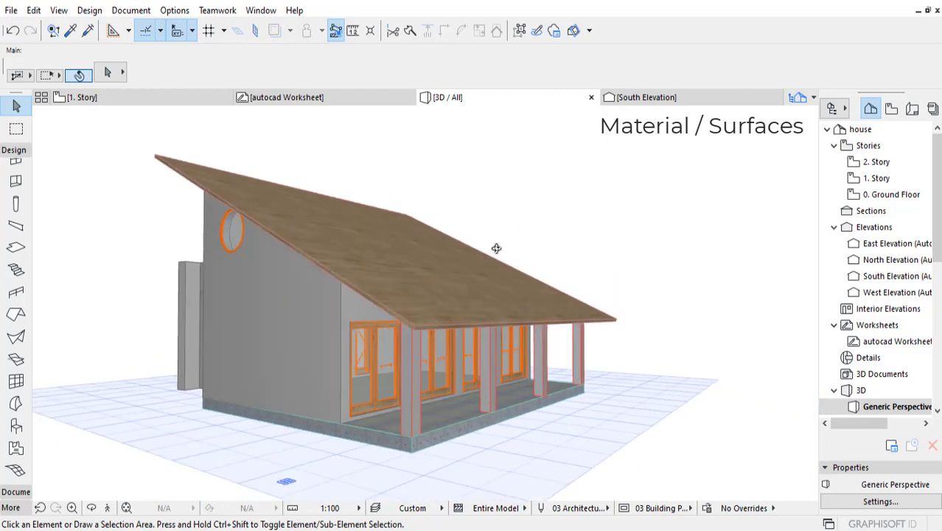
Display the 3D Visualization toolbar and place it above the house model
right_click(414, 38)
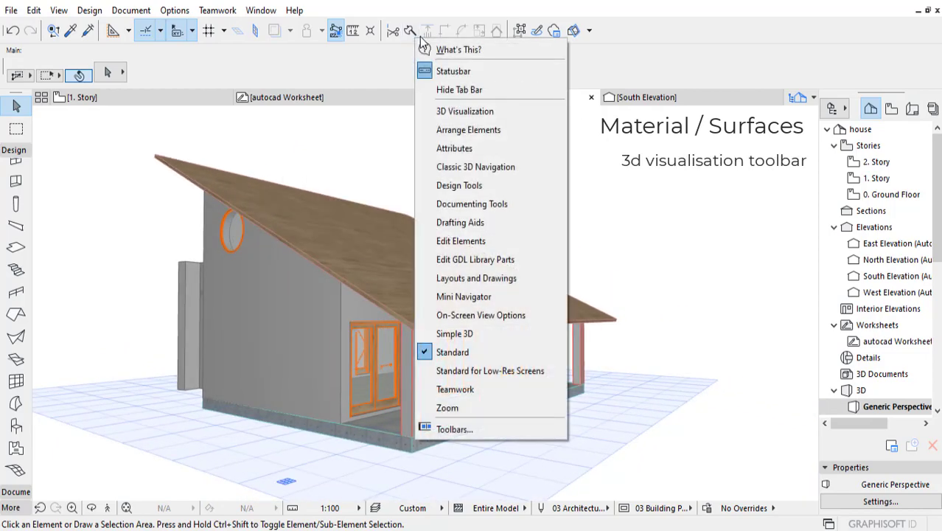
right_click(283, 33)
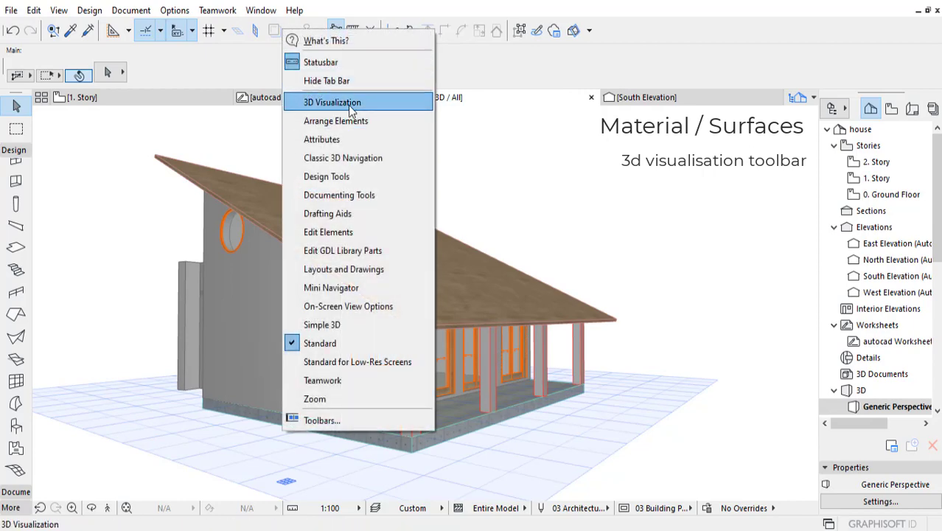
click(478, 30)
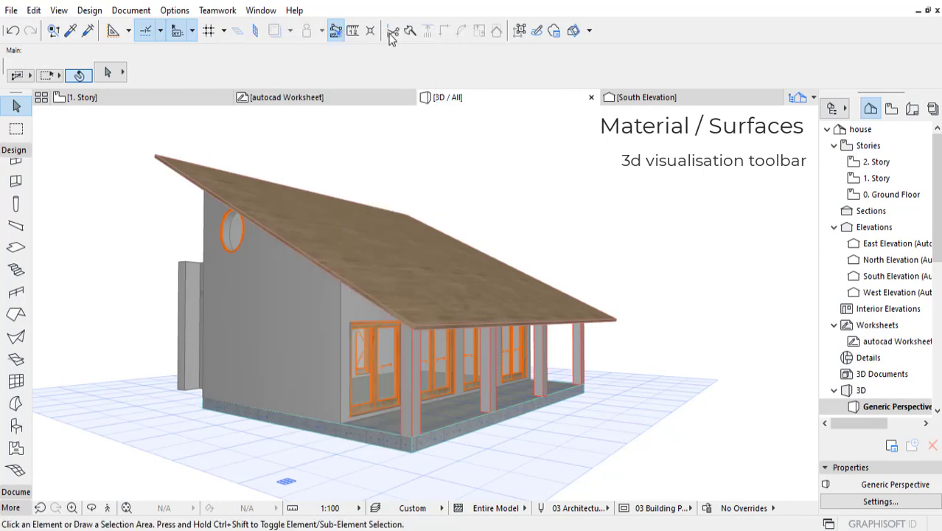
right_click(274, 36)
click(311, 101)
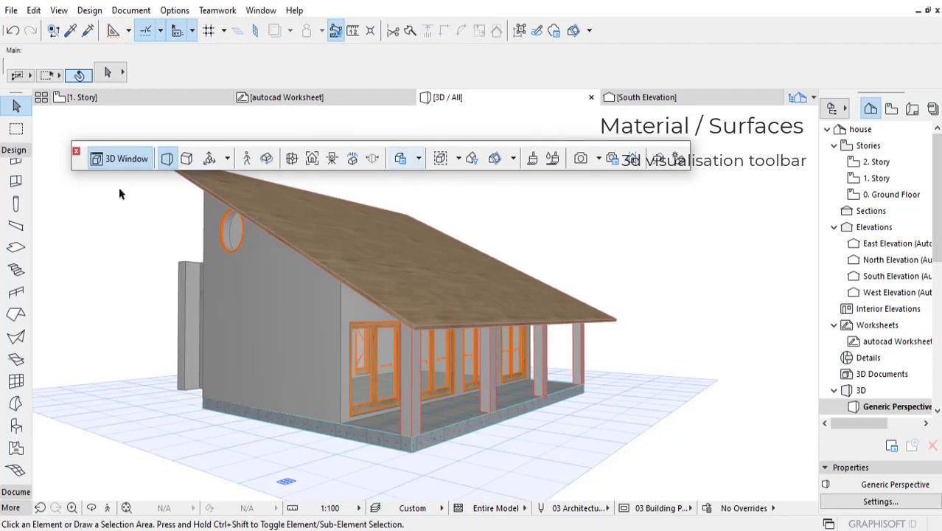
drag(80, 166, 83, 160)
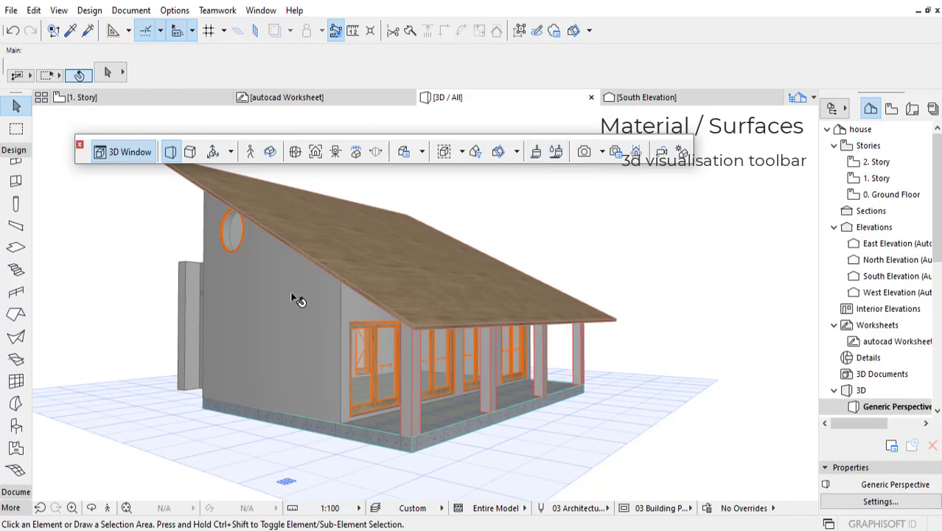
Select all of the house's walls in the 3D view
drag(293, 299, 498, 298)
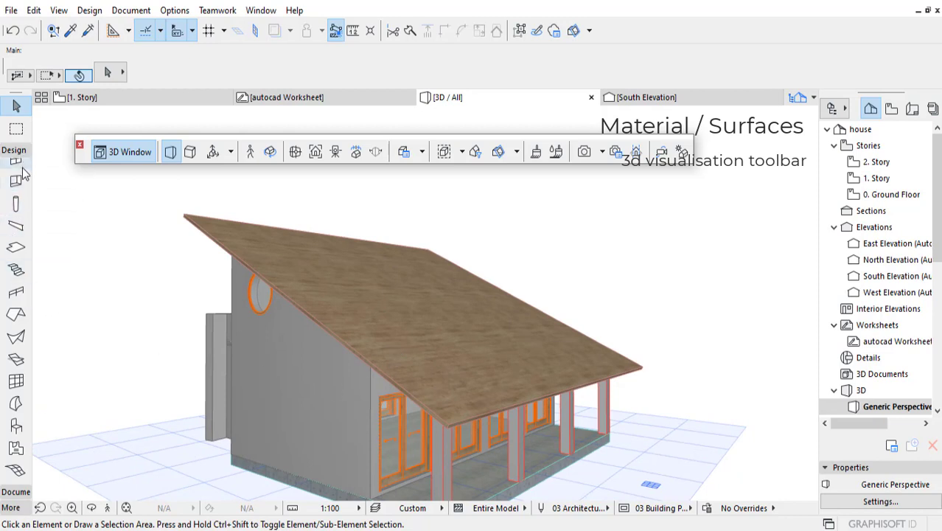
scroll(16, 170, up, 2)
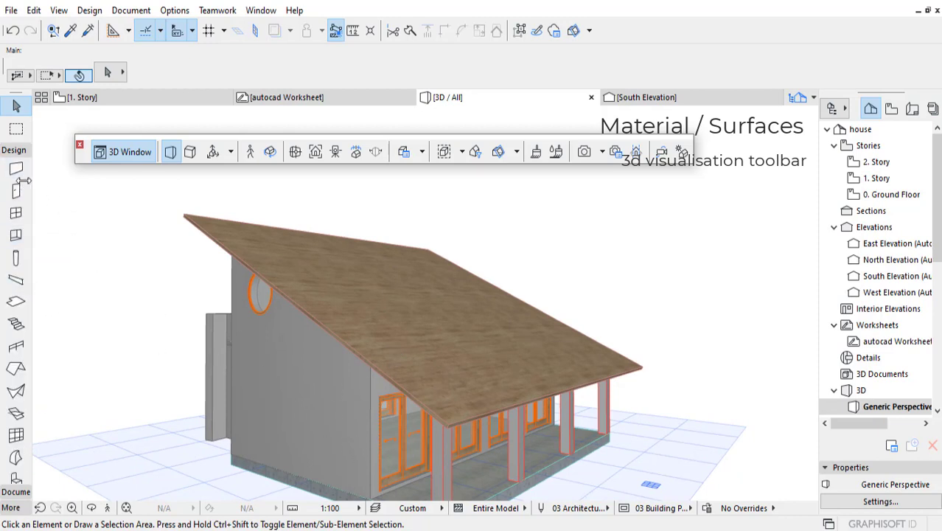
click(16, 169)
middle_drag(317, 389, 324, 393)
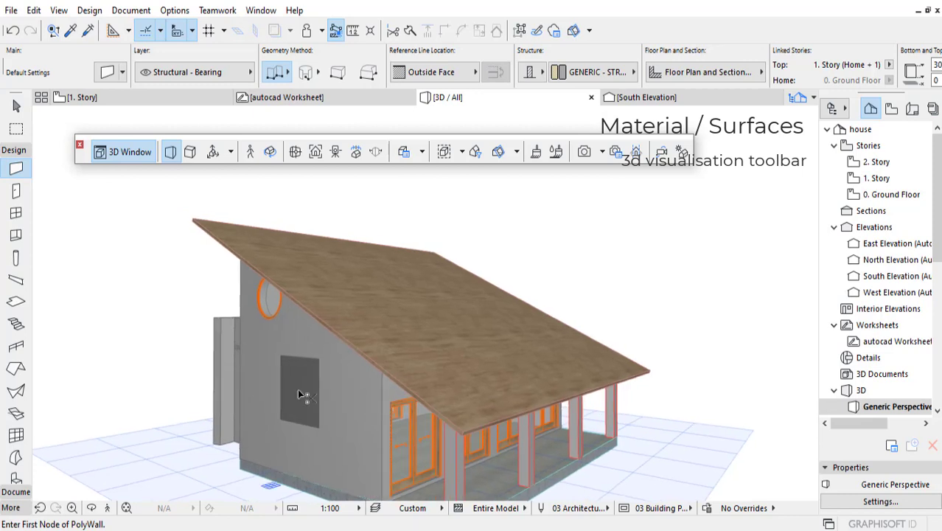
key(ctrl+a)
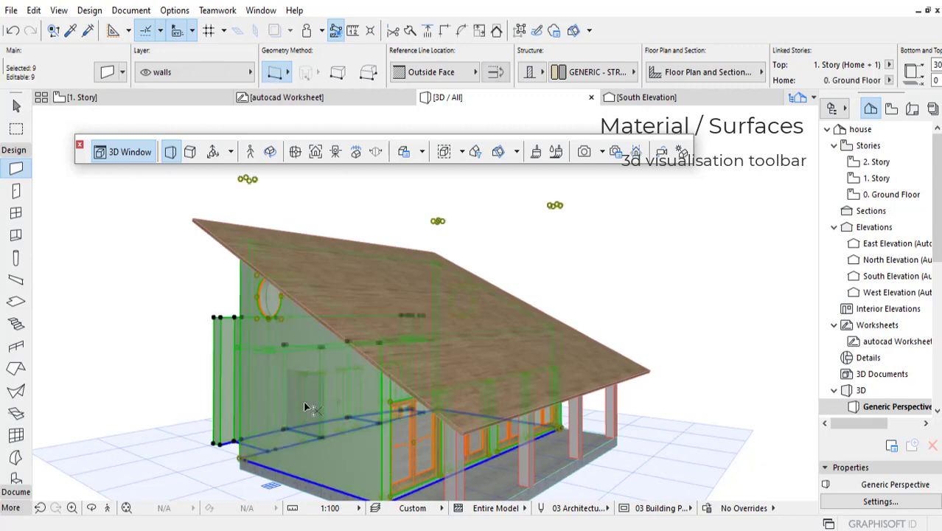
Review the selected walls' settings and browse the building materials available for them
scroll(648, 71, down, 5)
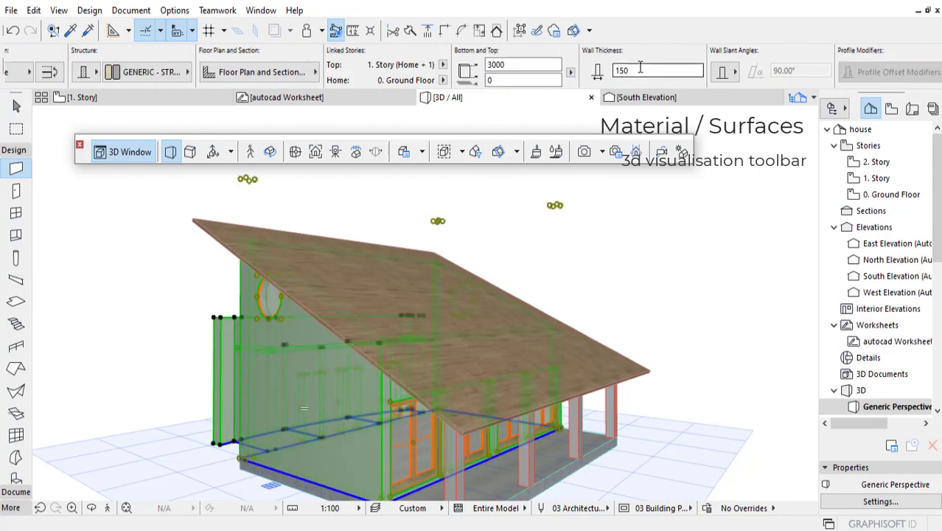
scroll(434, 82, up, 5)
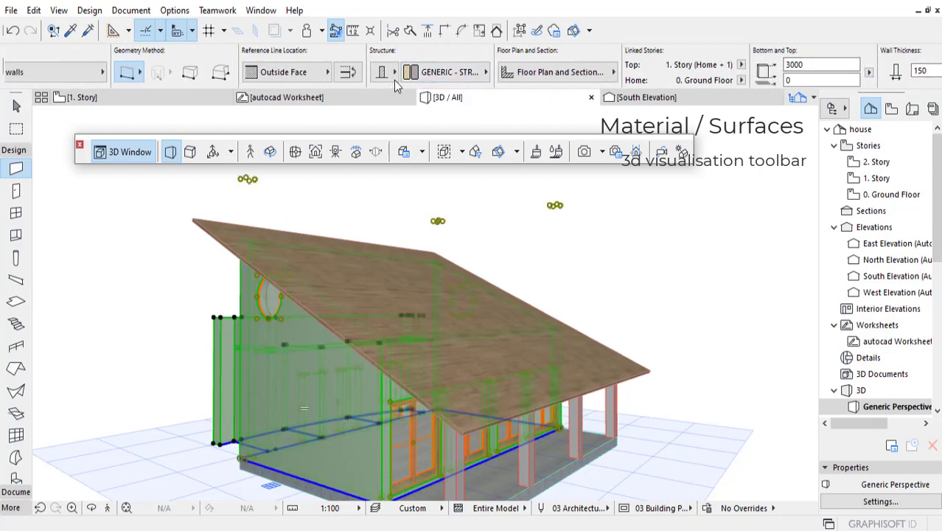
click(465, 73)
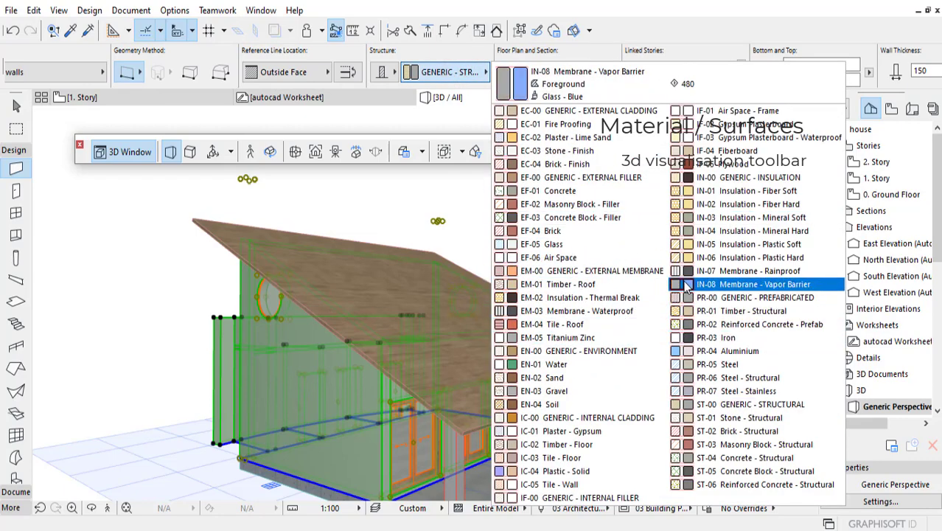
click(683, 2)
Override all three surfaces of the selected walls and link them to share one surface, Stucco - Yellow Rough
scroll(633, 61, down, 4)
scroll(633, 60, down, 4)
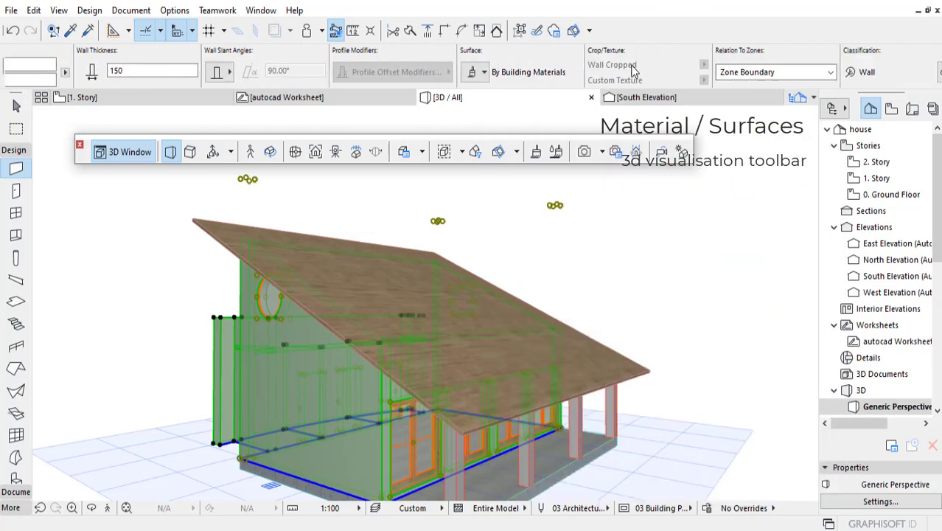
click(334, 74)
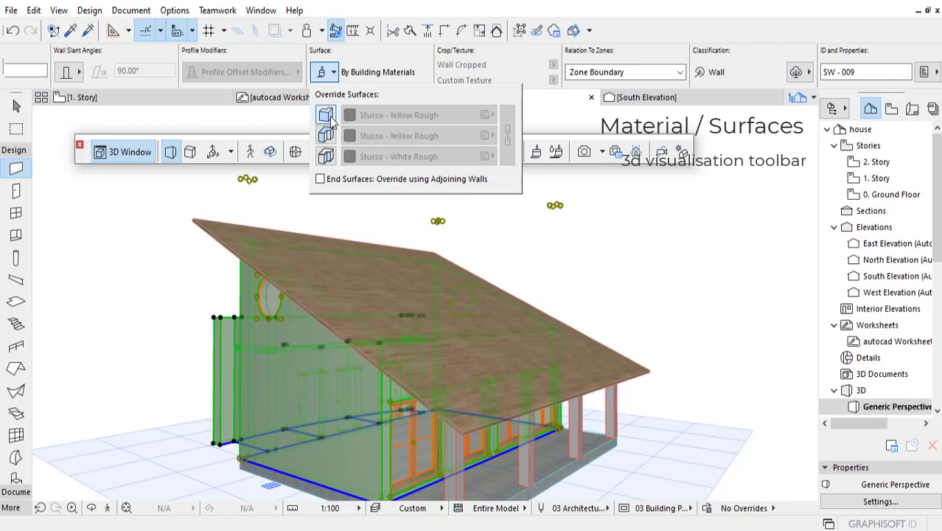
click(329, 117)
click(327, 157)
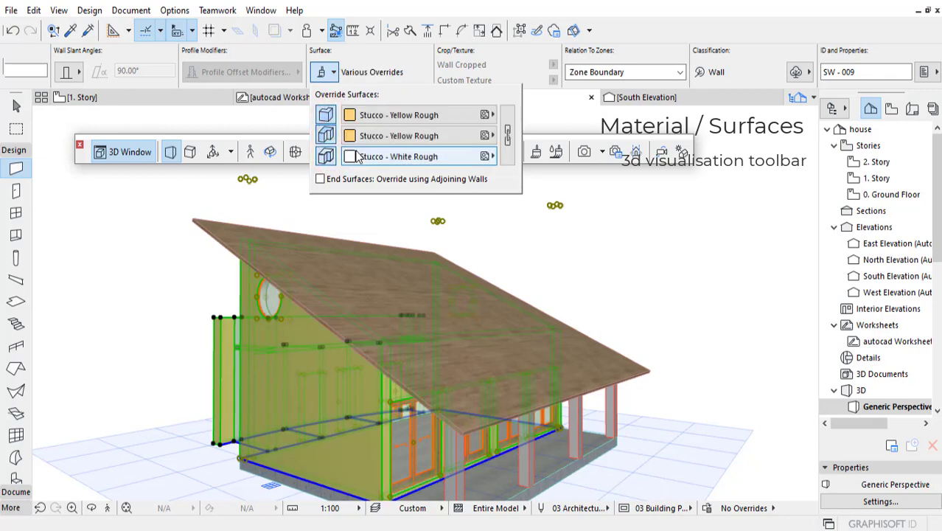
click(509, 138)
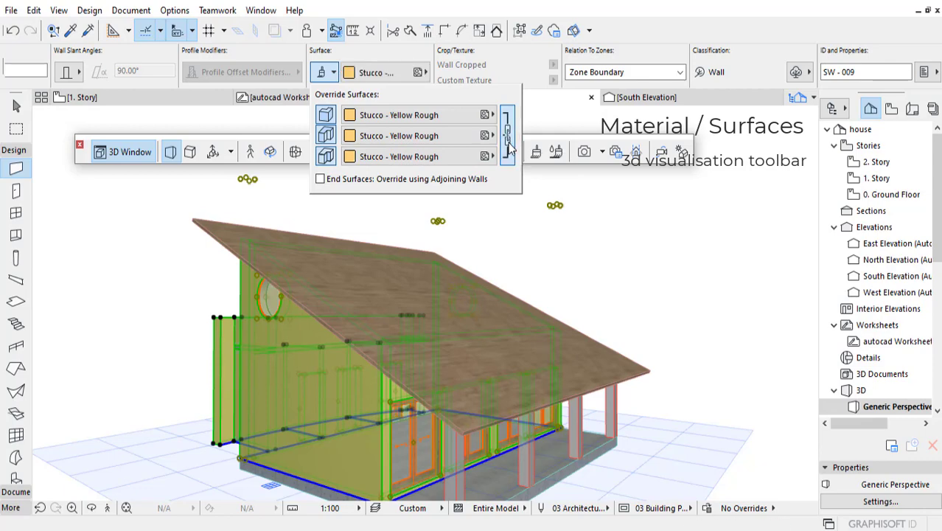
Change the linked surface override of the selected walls to Brick - Brown and inspect it on the model
click(493, 156)
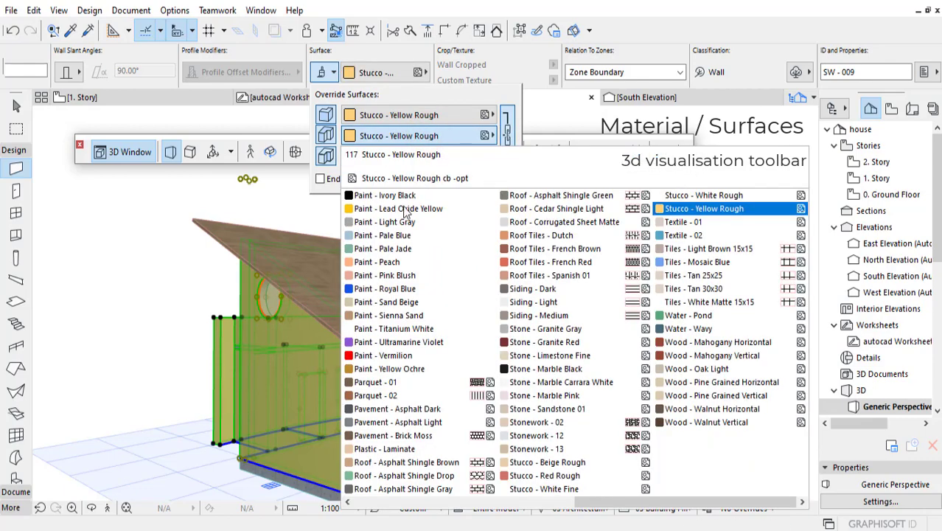
scroll(413, 269, up, 3)
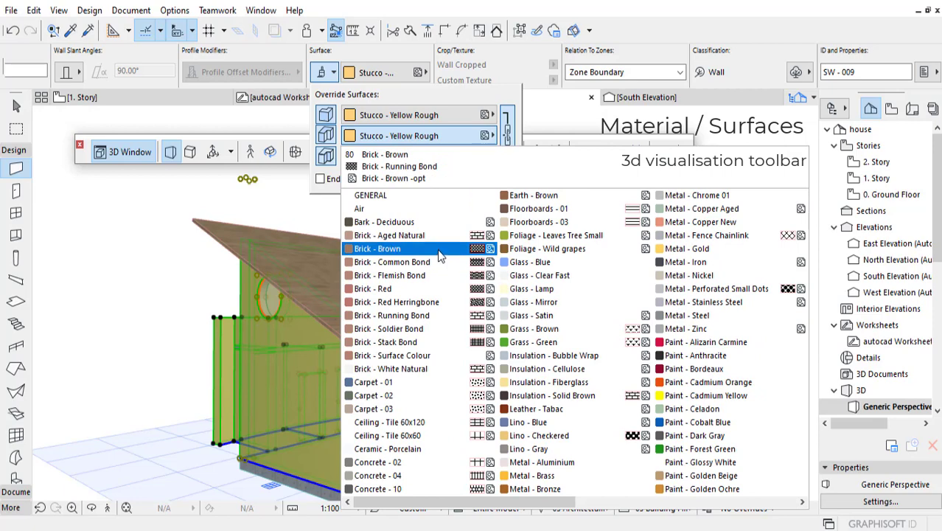
click(440, 255)
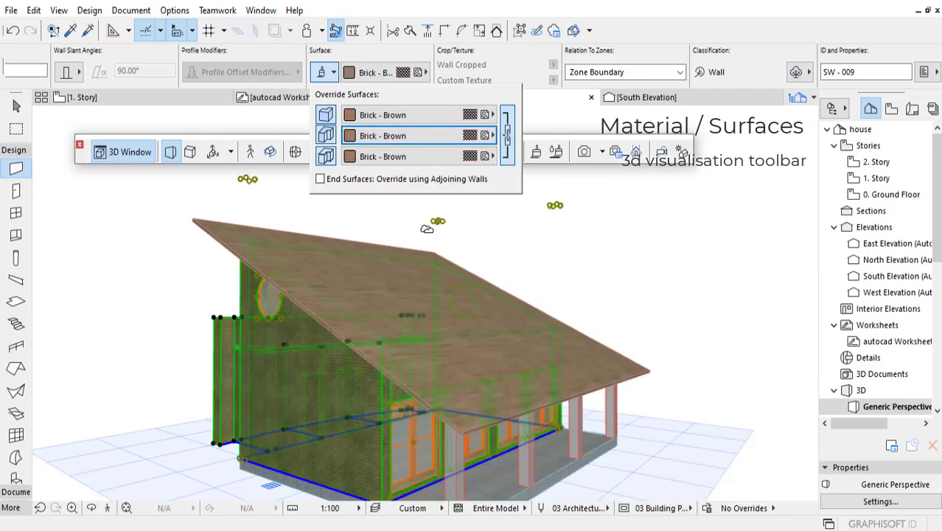
click(406, 315)
shift+middle_drag(348, 333, 878, 335)
shift+middle_drag(763, 323, 495, 329)
Set the surface of all selected walls to Paint - Peach, then deselect them to view the finish
click(406, 72)
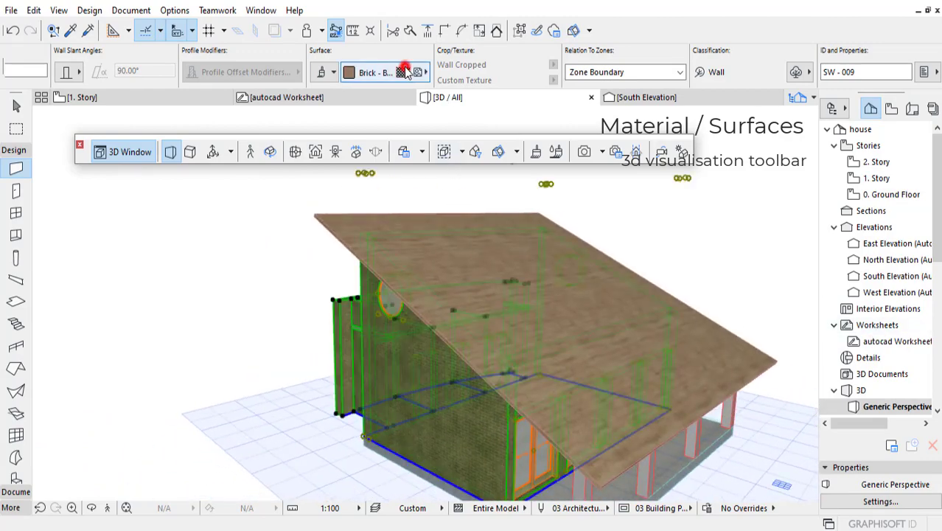
scroll(483, 337, right, 2)
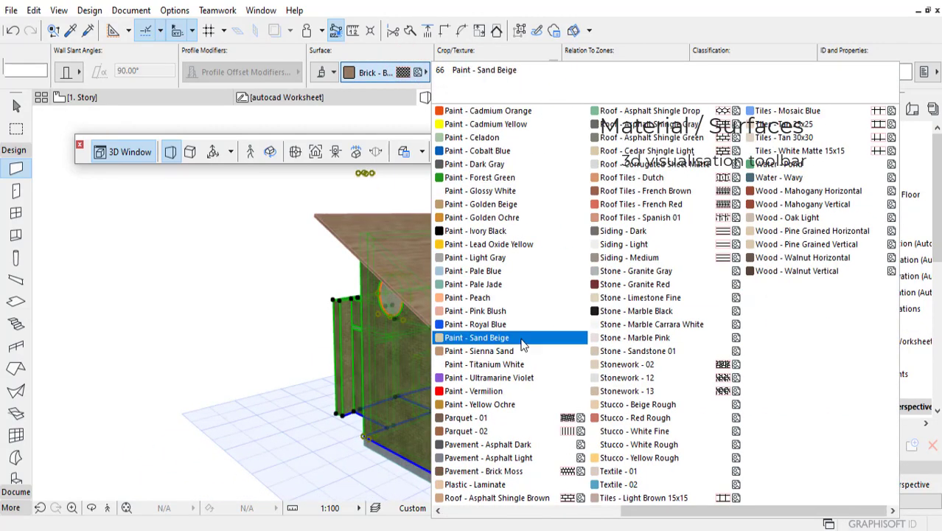
scroll(631, 336, left, 2)
click(791, 299)
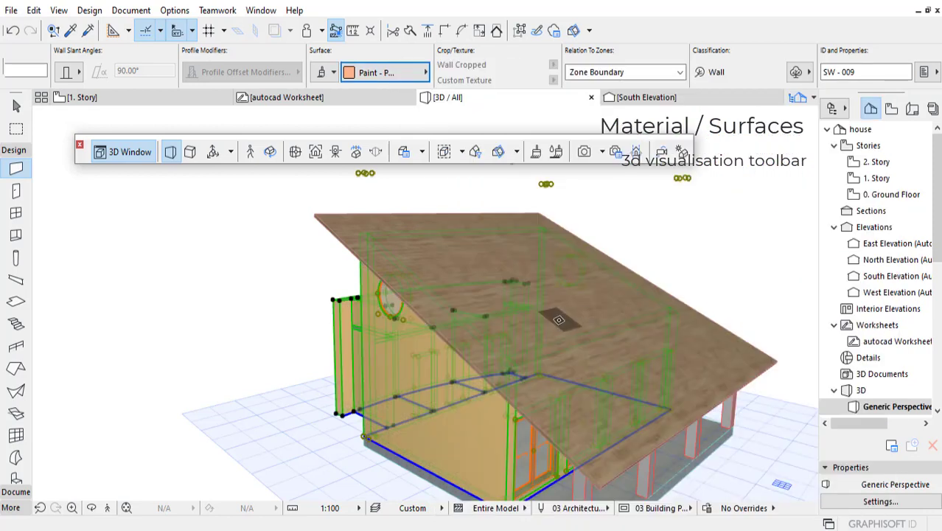
shift+middle_drag(558, 317, 483, 199)
key(ctrl+a)
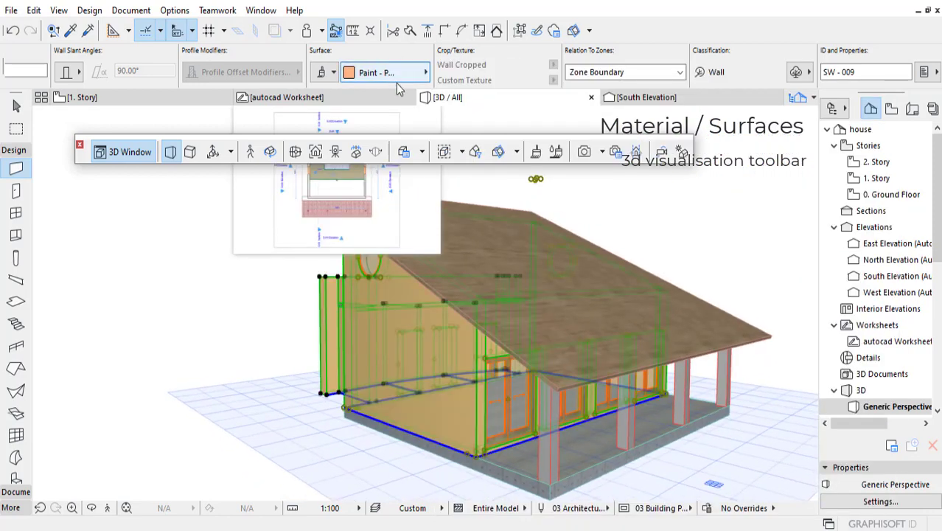
shift+middle_drag(670, 227, 680, 251)
key(Escape)
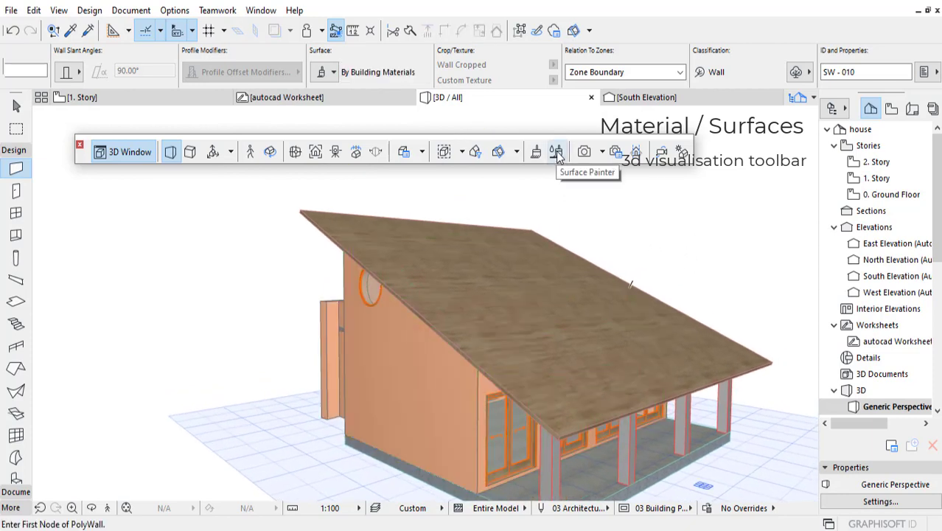
Use the Surface Painter to paint the outer side wall with Paint - Celadon, keeping its window clear of the house
click(558, 153)
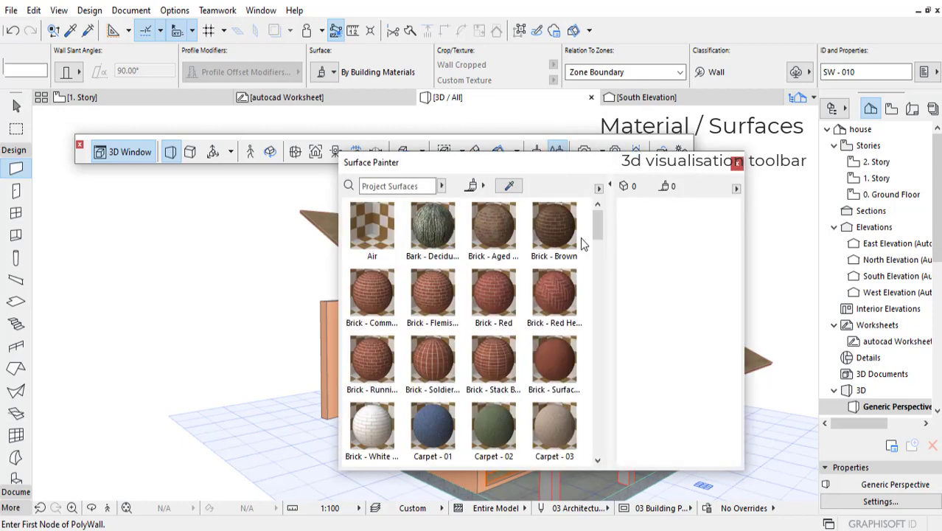
mouse_move(595, 222)
mouse_down()
mouse_move(596, 420)
mouse_move(592, 211)
mouse_move(588, 337)
mouse_up()
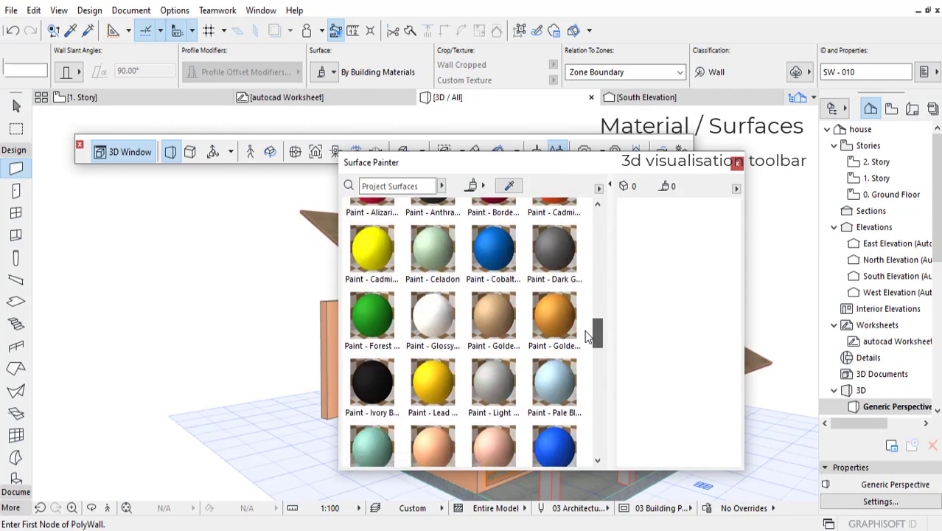
click(445, 247)
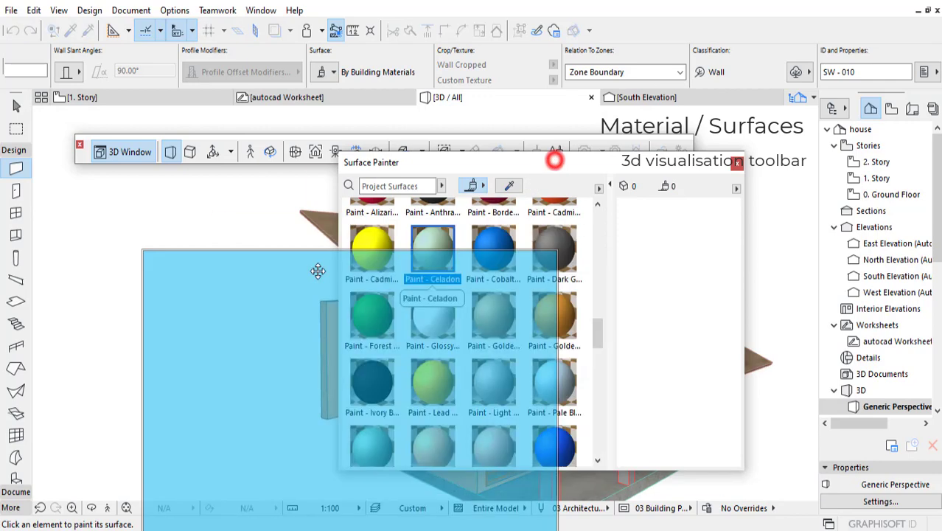
drag(191, 245, 191, 242)
click(433, 384)
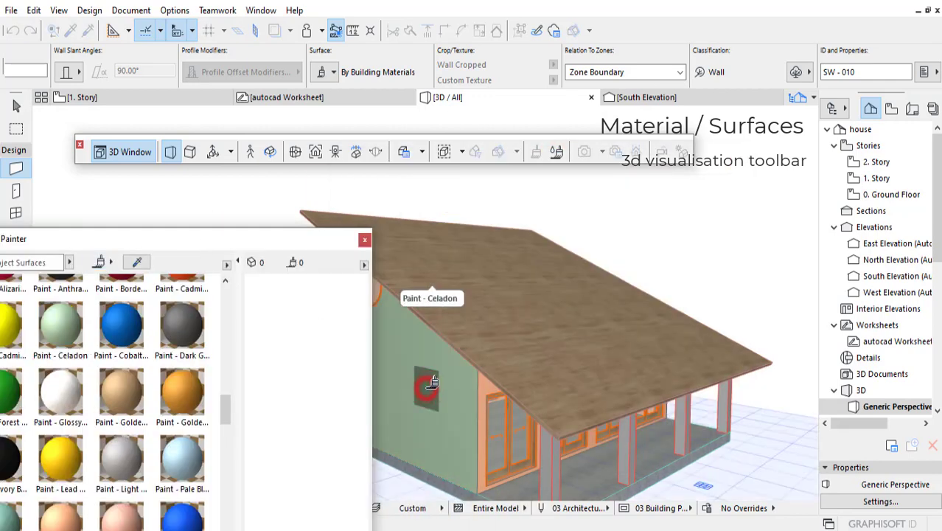
scroll(480, 388, up, 2)
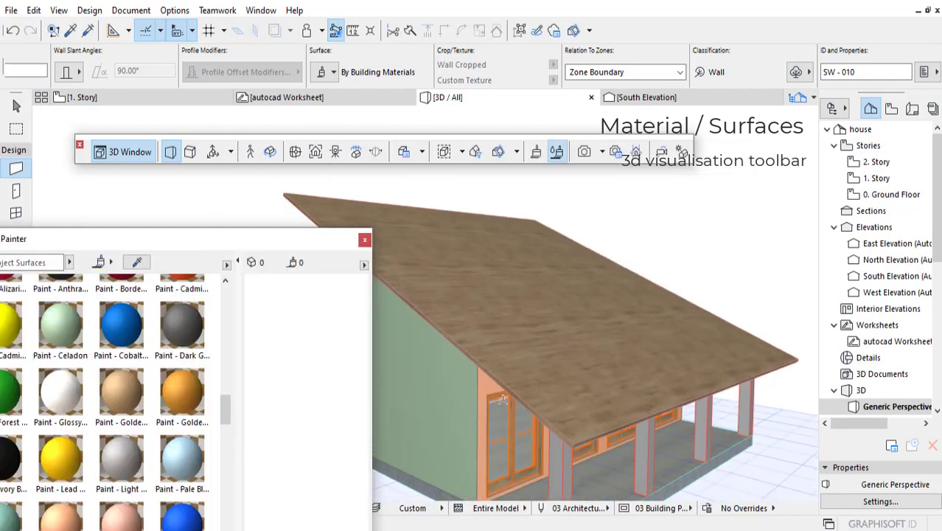
Paint the veranda wall around the doors and its adjoining end face with the Paint - Celadon surface
shift+middle_drag(481, 389, 491, 374)
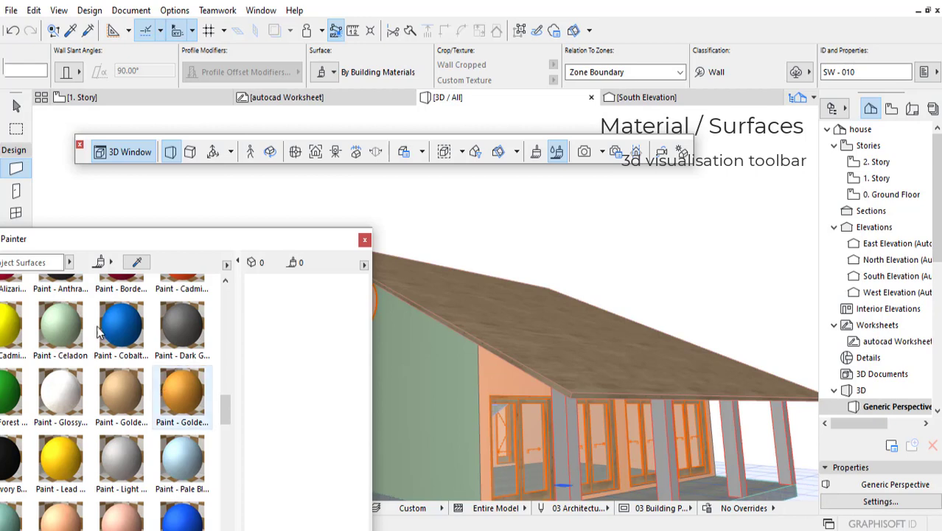
drag(66, 320, 500, 374)
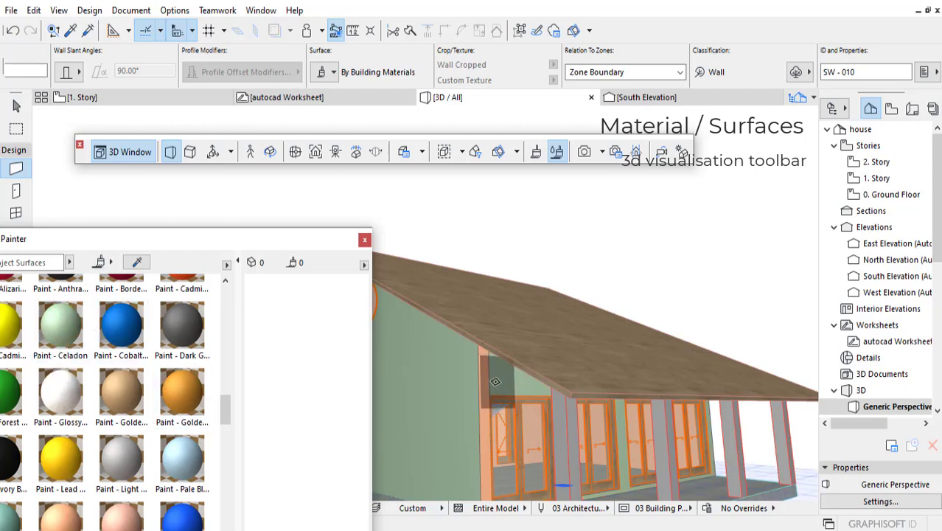
click(488, 381)
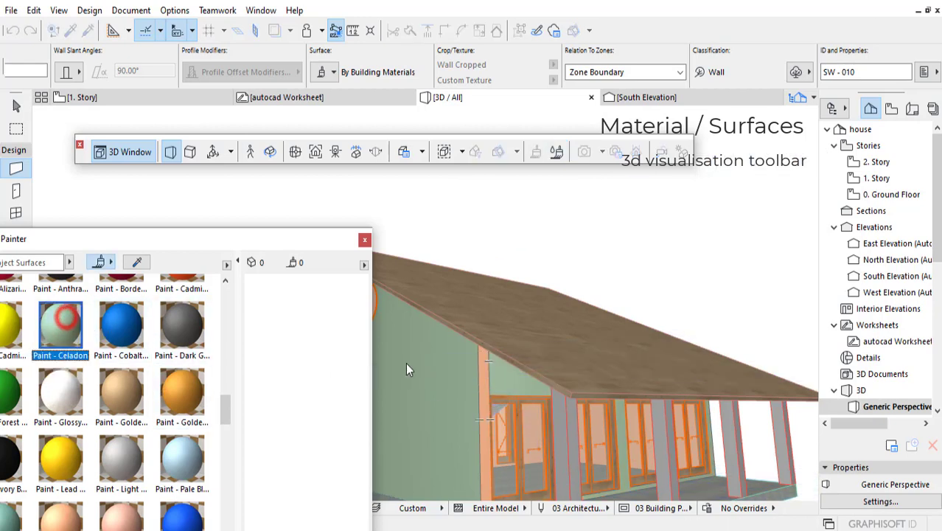
drag(60, 324, 484, 381)
scroll(553, 402, down, 1)
scroll(640, 411, down, 2)
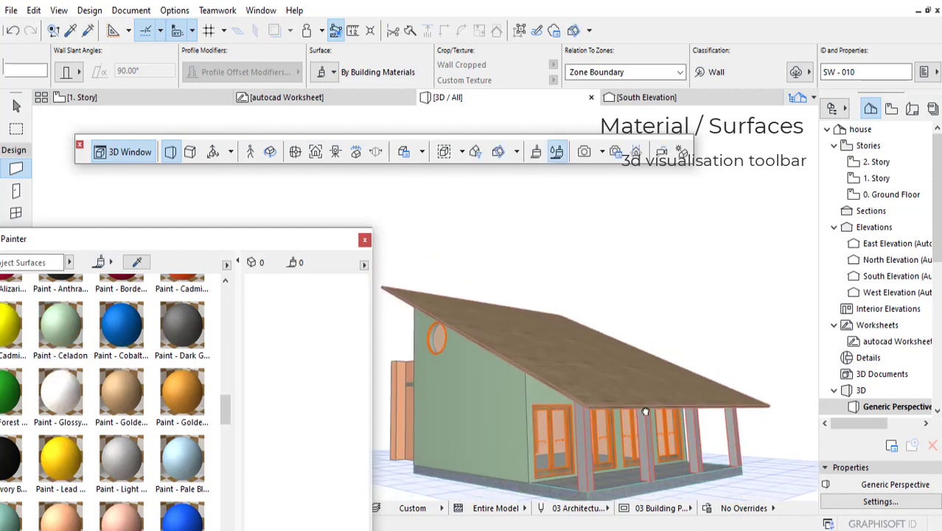
Apply Paint - Celadon to the exposed wall end face at the opposite end of the veranda
shift+middle_drag(607, 407, 413, 413)
mouse_move(48, 333)
mouse_down()
mouse_move(575, 439)
mouse_move(563, 413)
mouse_move(508, 407)
mouse_up()
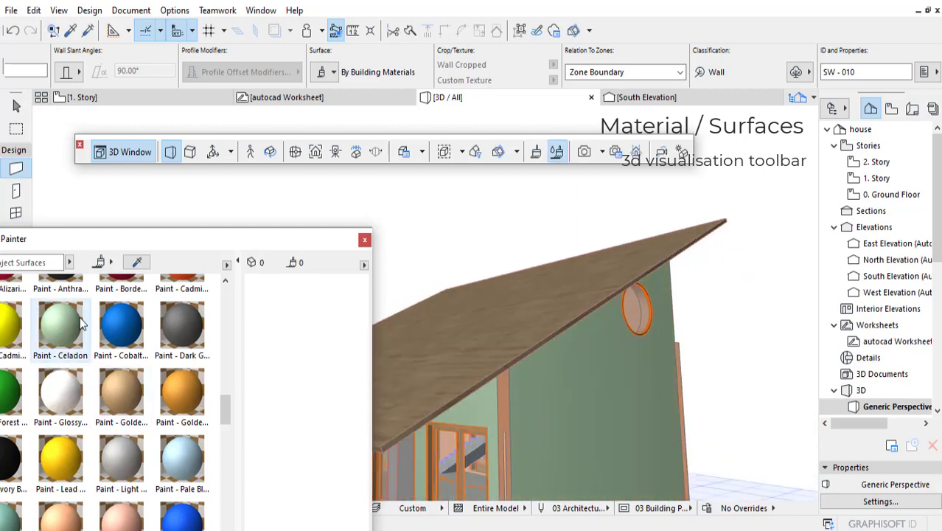
click(508, 431)
mouse_move(634, 385)
shift+middle_down()
mouse_move(608, 418)
mouse_move(456, 416)
shift+middle_up()
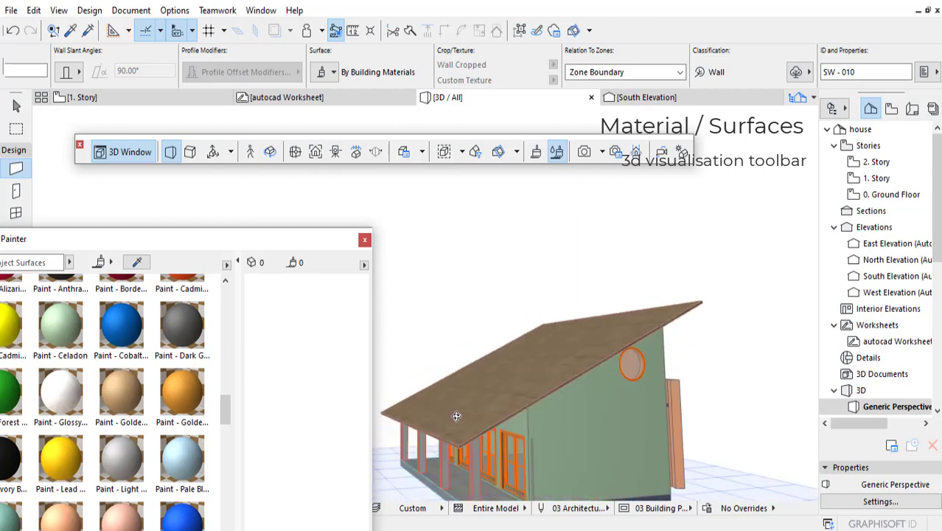
shift+middle_drag(548, 423, 385, 427)
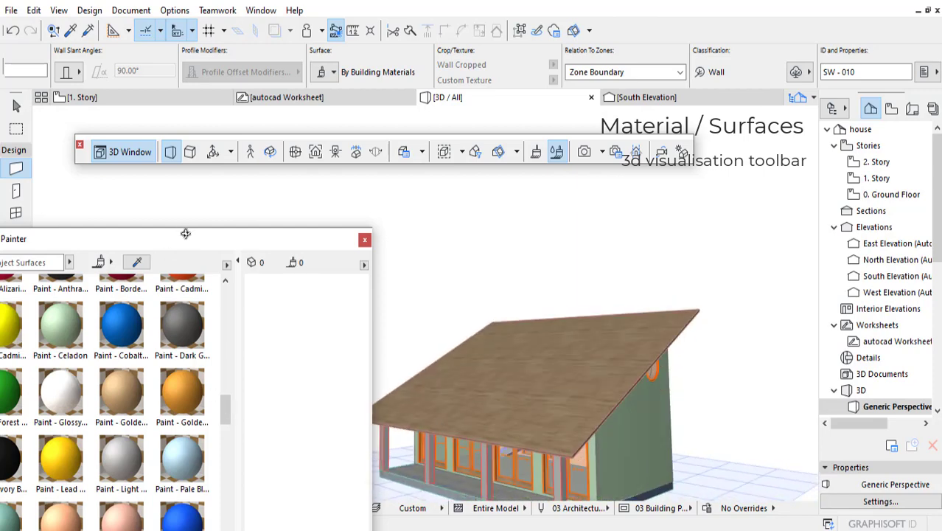
Find the Roof Tiles - Spanish 01 surface in the Surface Painter and apply it to the sloped roof
drag(305, 234, 554, 191)
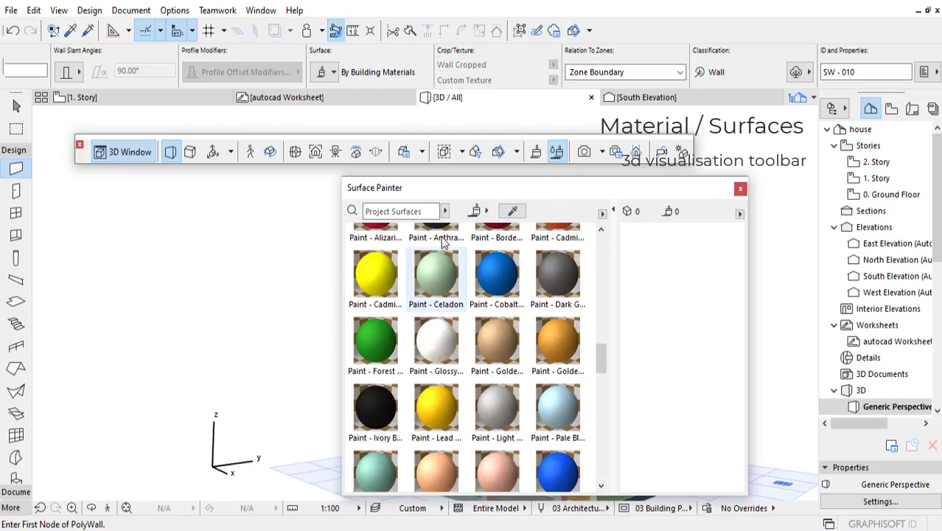
click(445, 212)
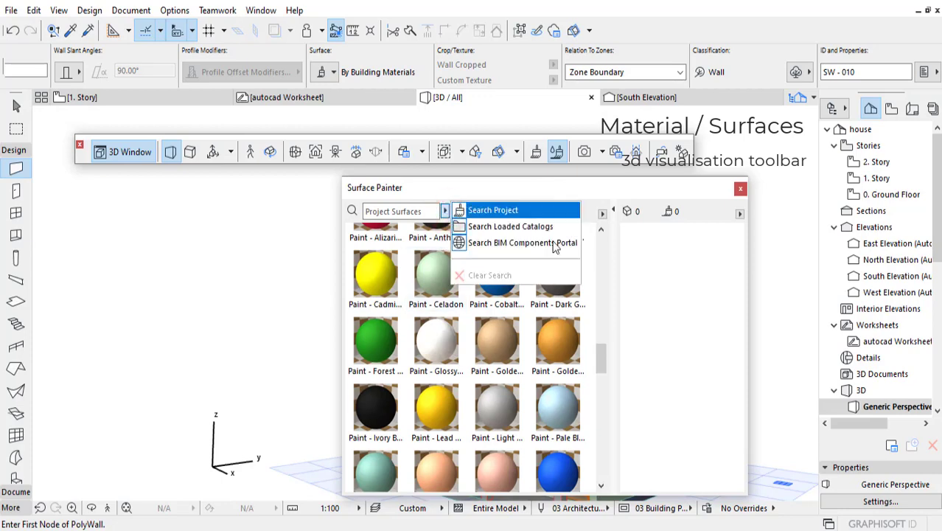
click(602, 364)
drag(598, 358, 600, 412)
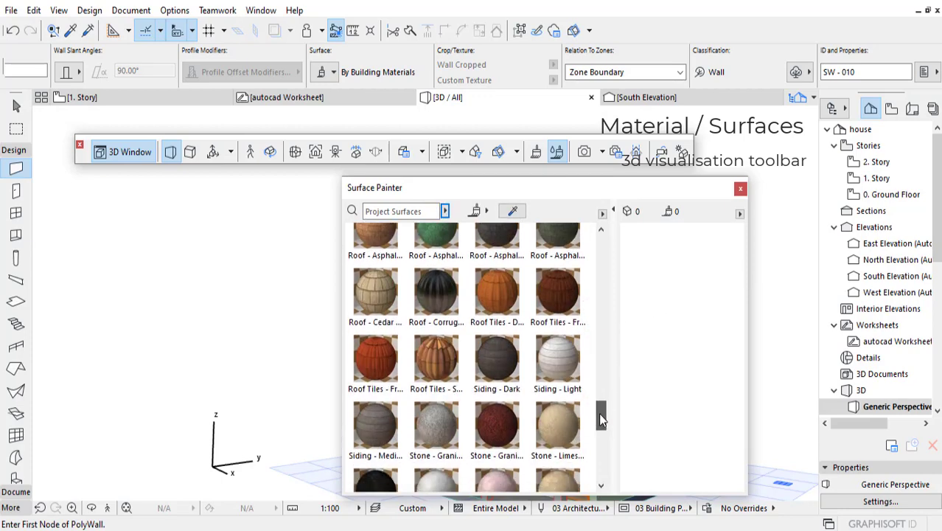
click(432, 362)
drag(611, 186, 254, 227)
click(523, 372)
shift+middle_drag(571, 390, 611, 421)
drag(269, 232, 342, 180)
shift+middle_drag(570, 357, 610, 336)
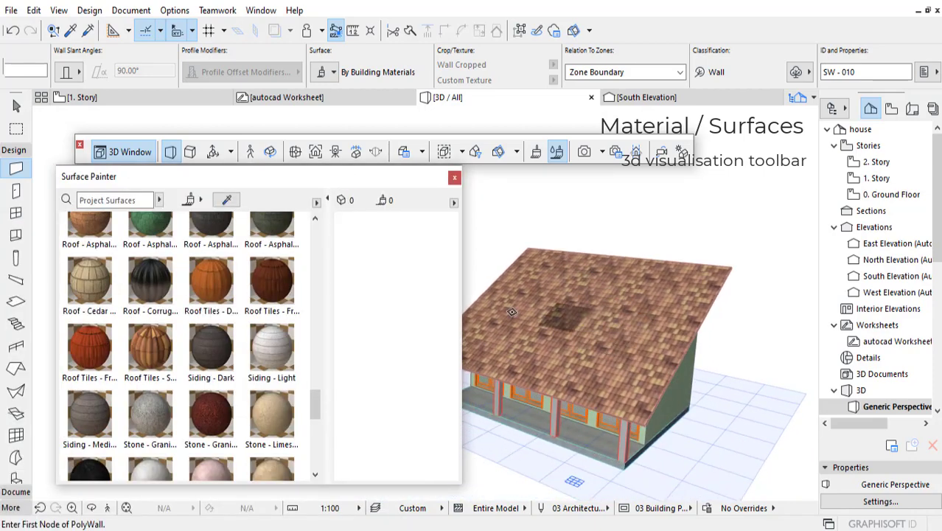
Close the Surface Painter and open the Surfaces settings dialog, placing it clear of the house model
drag(302, 183, 291, 174)
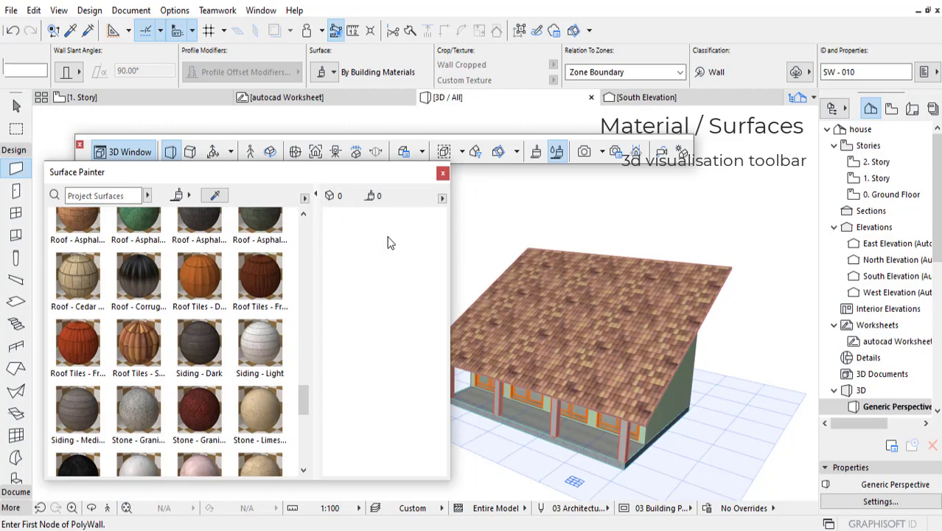
mouse_move(313, 404)
mouse_down()
mouse_move(303, 448)
mouse_move(306, 227)
mouse_up()
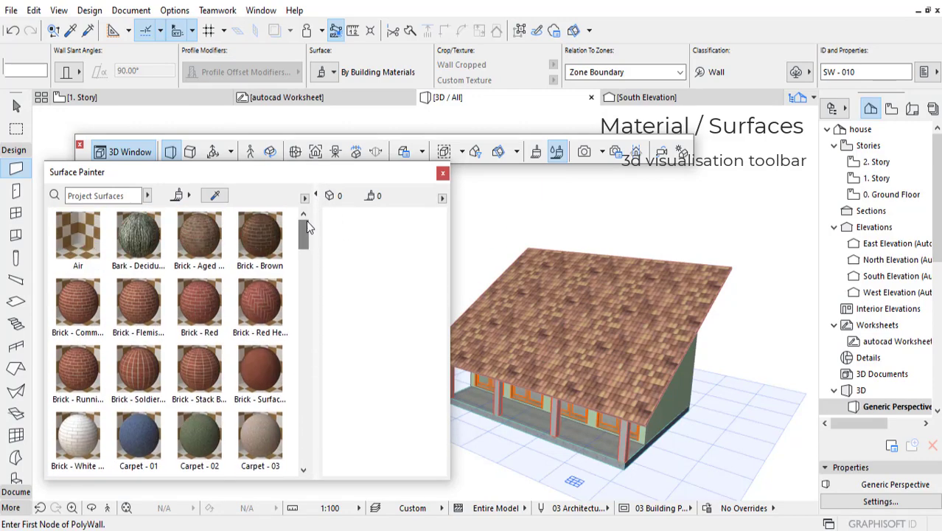
click(444, 176)
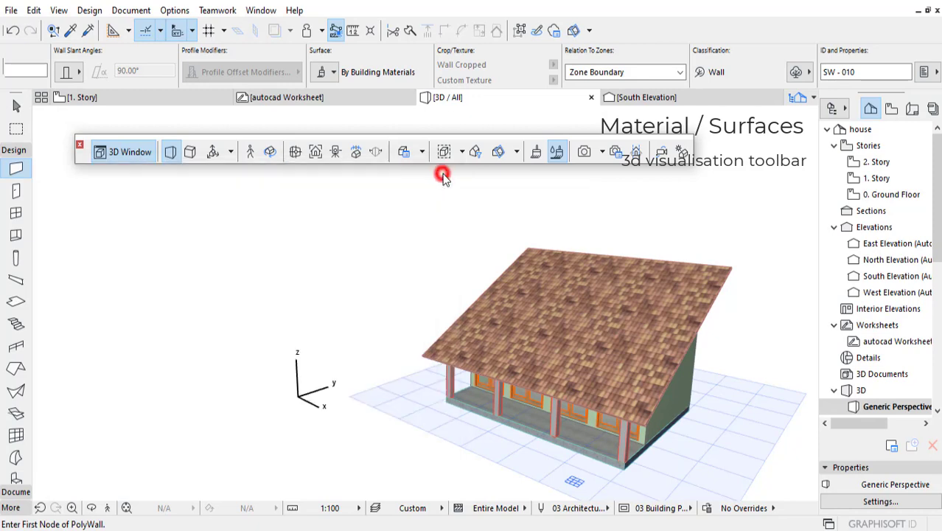
click(537, 152)
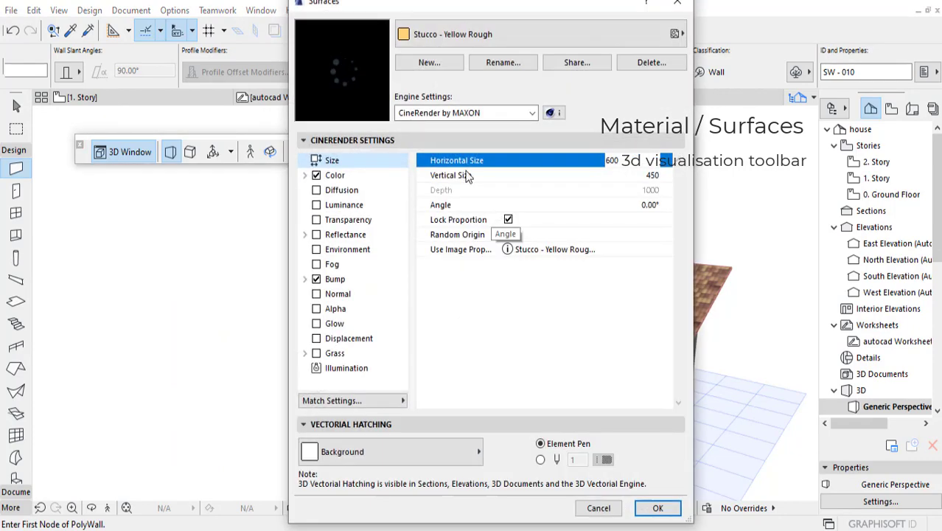
drag(495, 9, 218, 9)
Choose Paint - Pale Jade as the surface displayed in the Surfaces settings
click(228, 38)
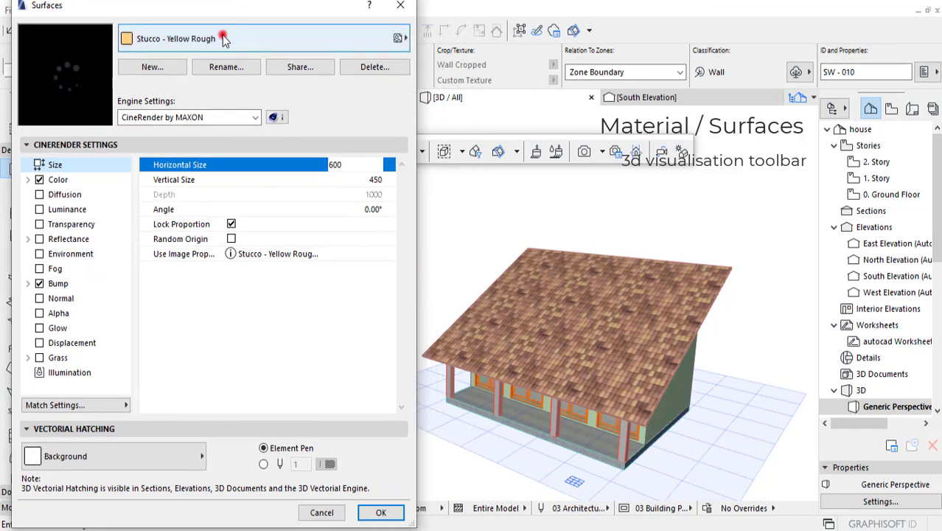
click(223, 35)
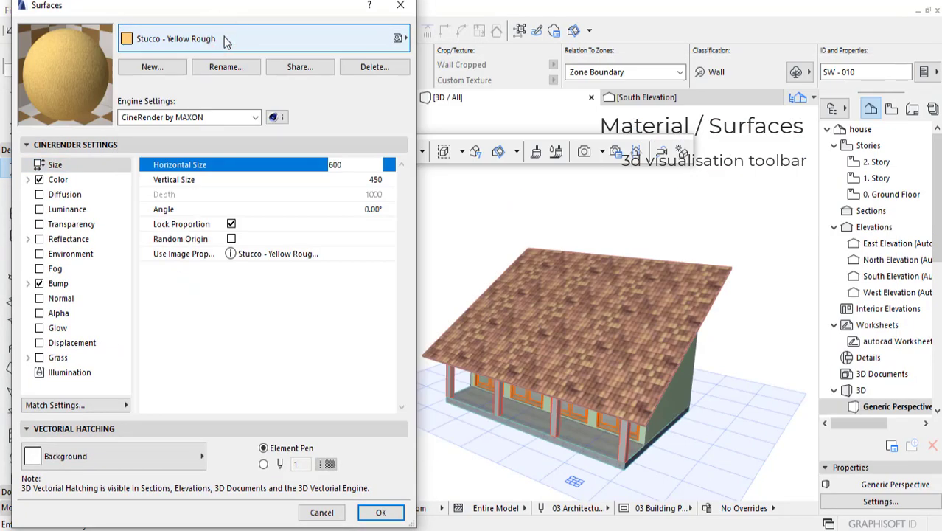
click(248, 37)
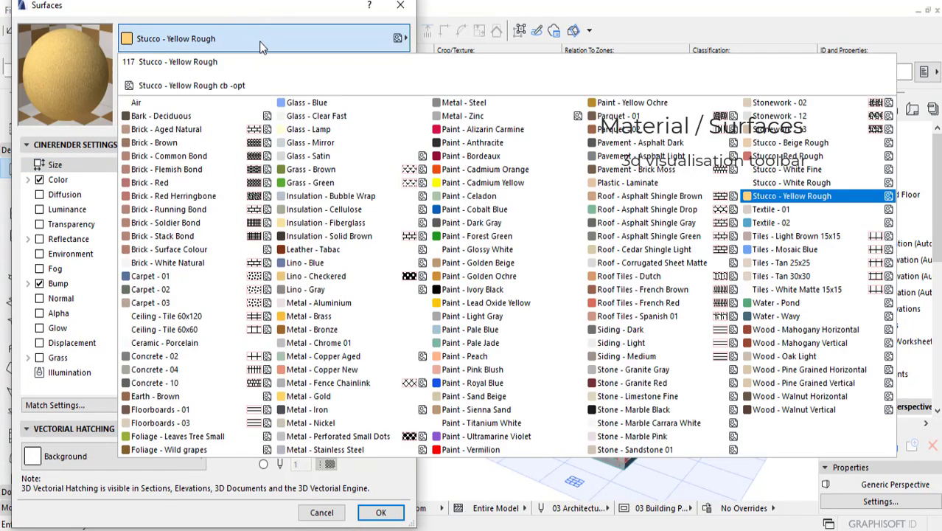
click(492, 343)
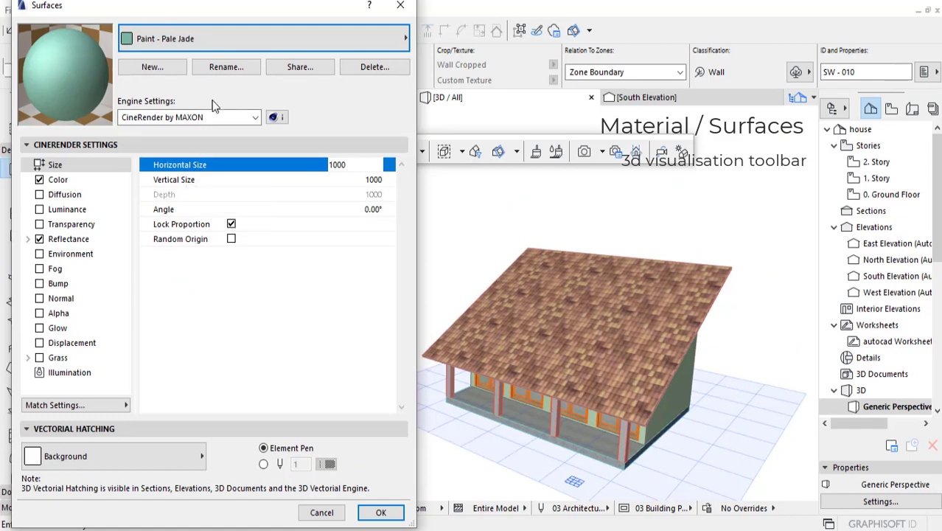
Choose Roof Tiles - Dutch as the surface displayed in the Surfaces settings
click(248, 37)
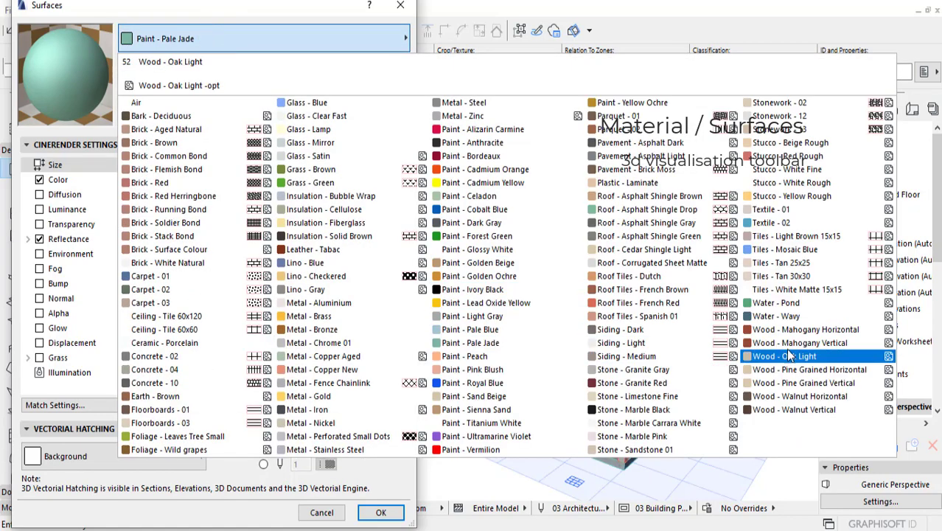
click(660, 277)
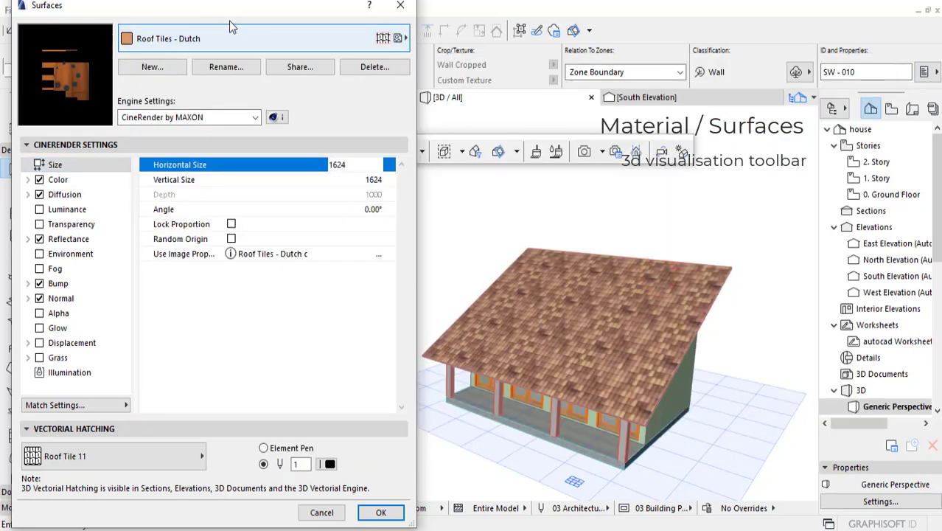
drag(237, 9, 245, 8)
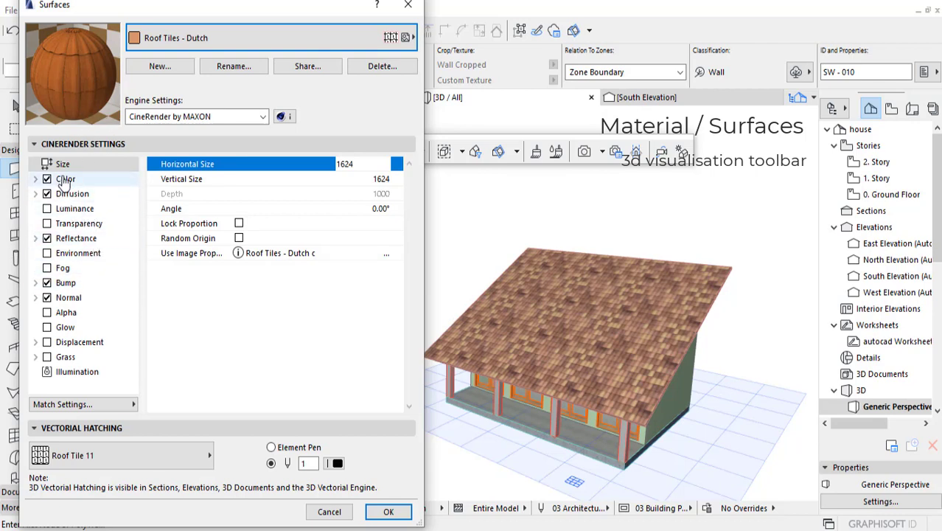
Examine the sub-entries of the Color, Diffusion and Reflectance channels for the Dutch roof tile surface
click(35, 179)
click(35, 180)
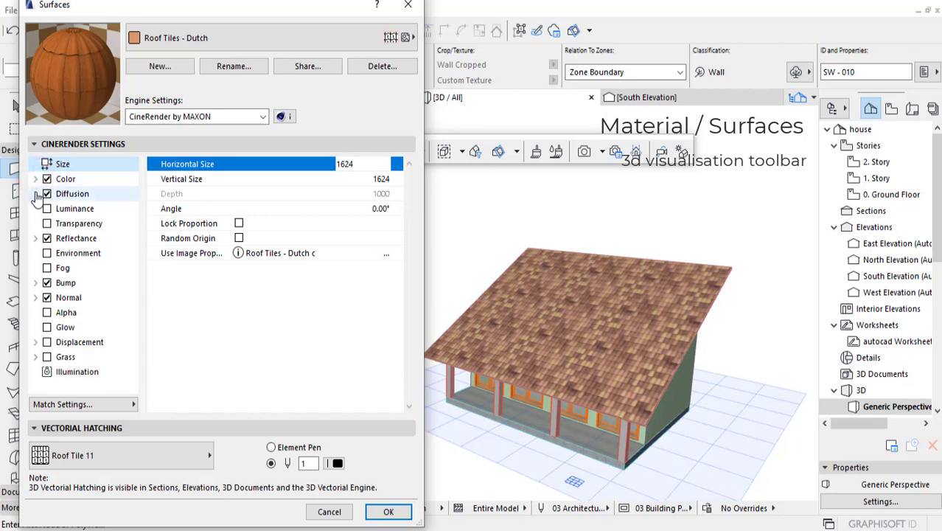
click(36, 194)
click(35, 194)
click(35, 238)
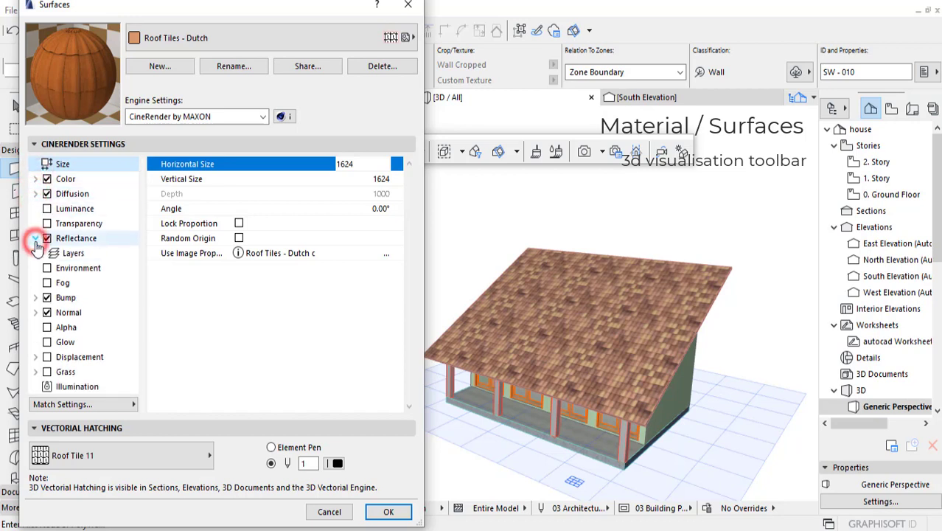
click(36, 238)
click(36, 194)
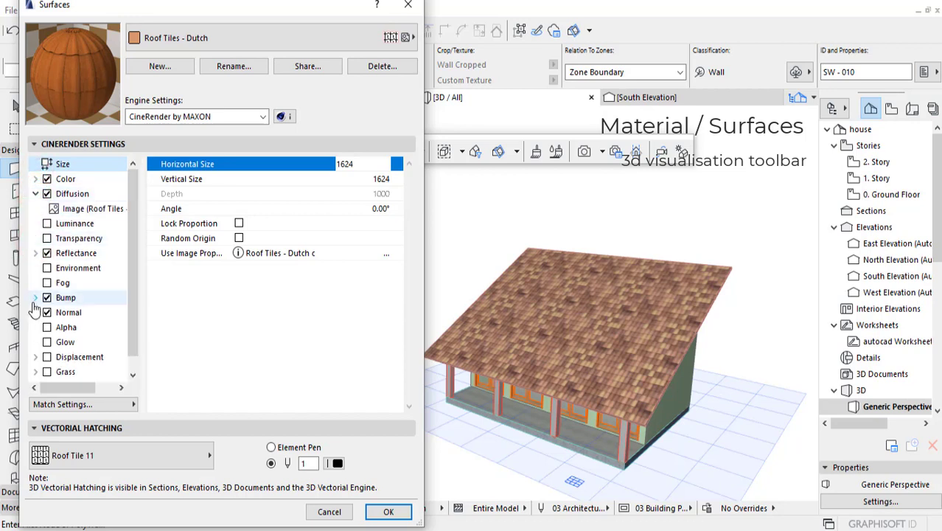
click(35, 194)
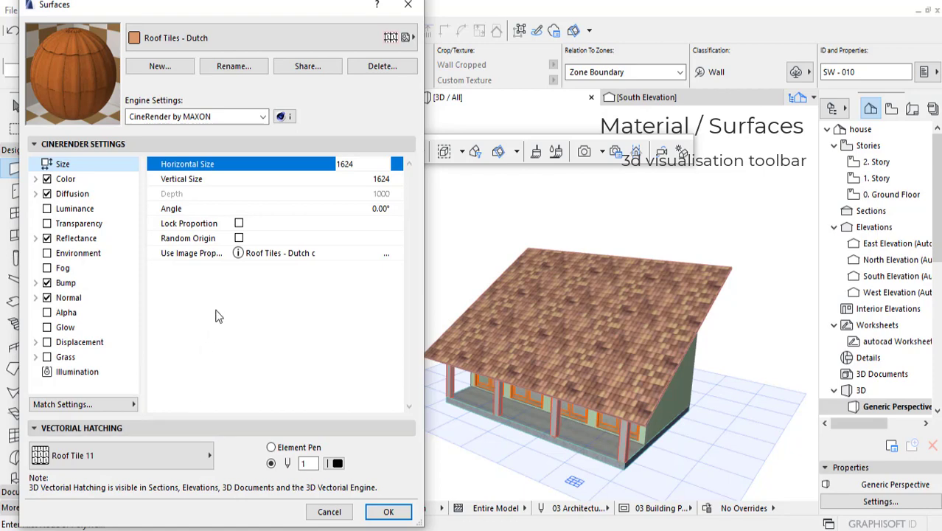
Examine the surface's vectorial hatching pattern, its CineRender settings section and the Match Settings options
click(132, 427)
click(135, 428)
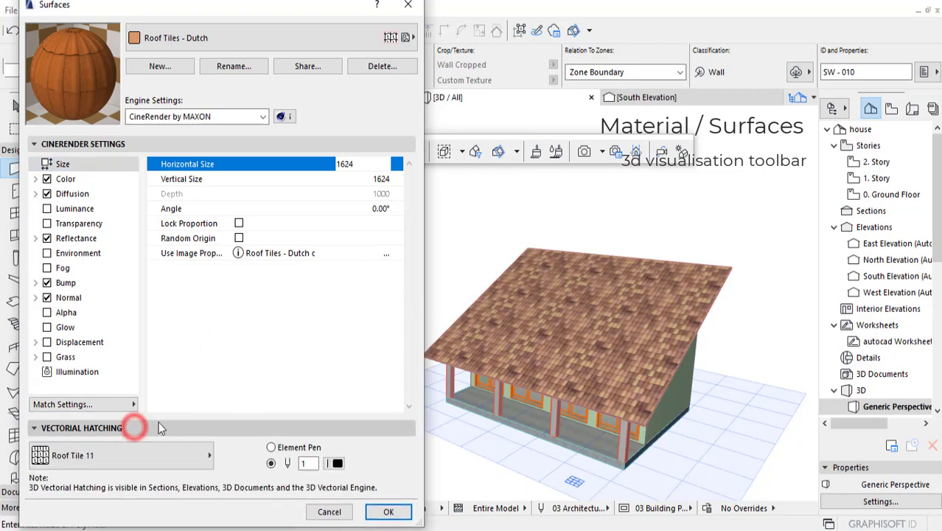
click(114, 456)
click(115, 455)
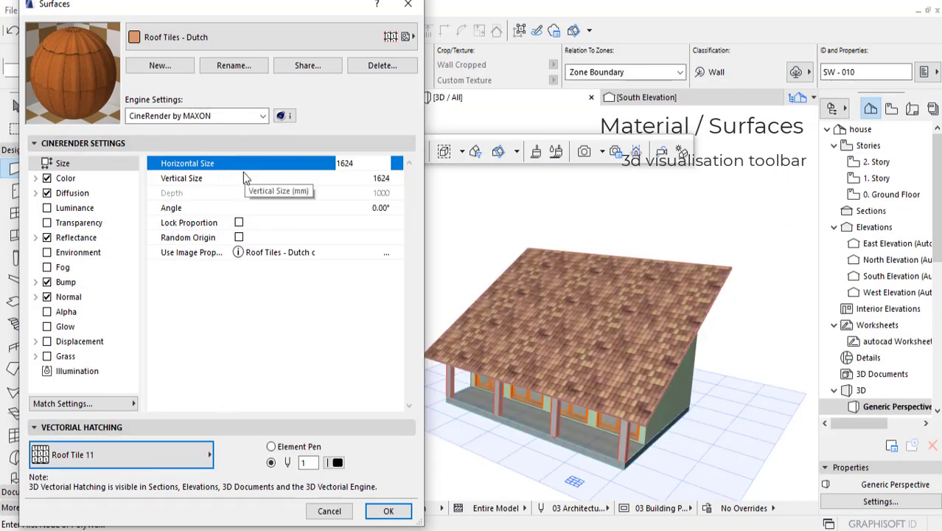
click(33, 143)
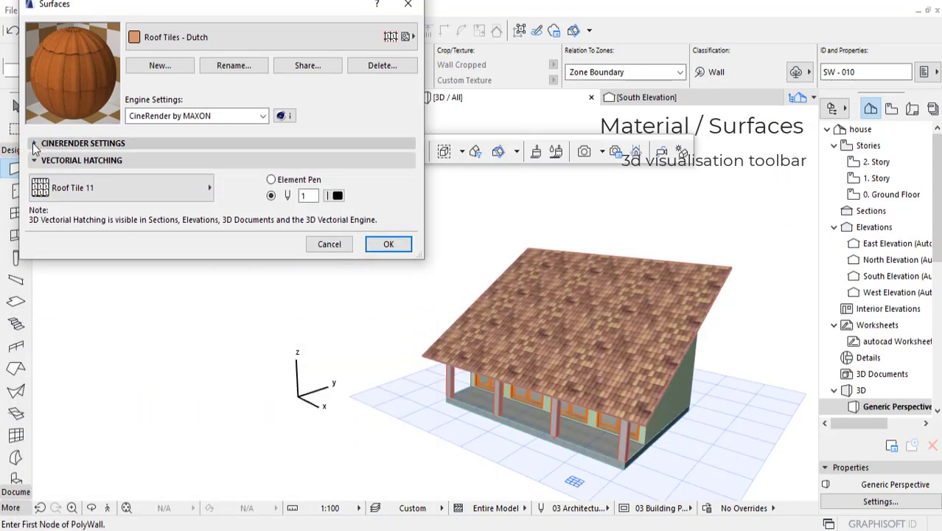
click(33, 143)
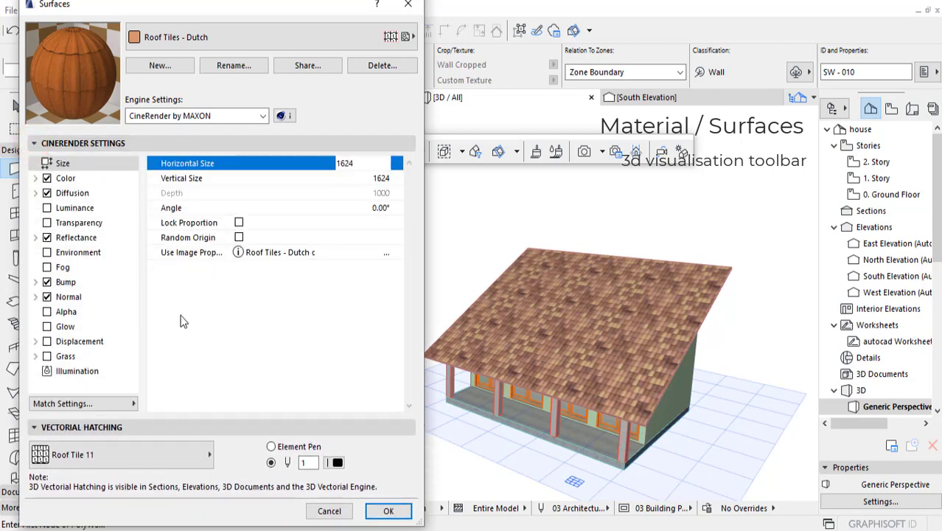
click(132, 404)
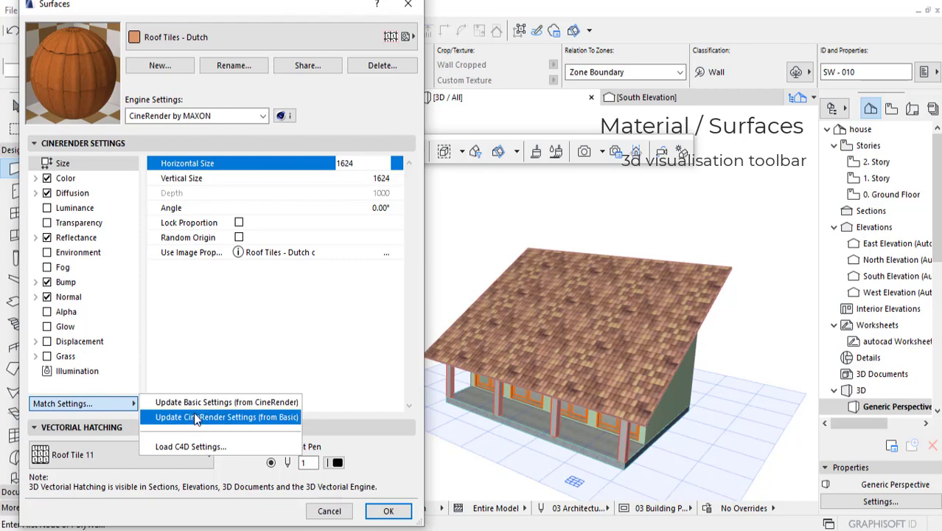
click(210, 369)
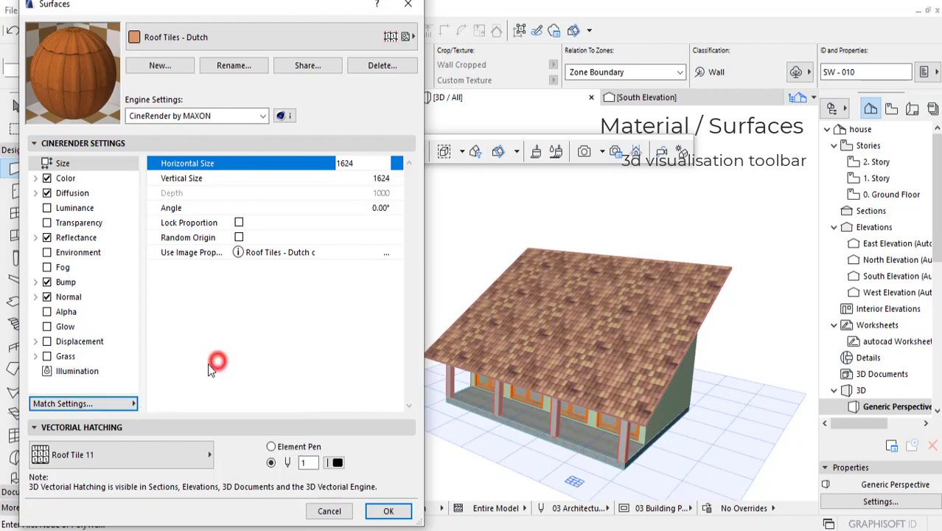
click(133, 447)
click(137, 447)
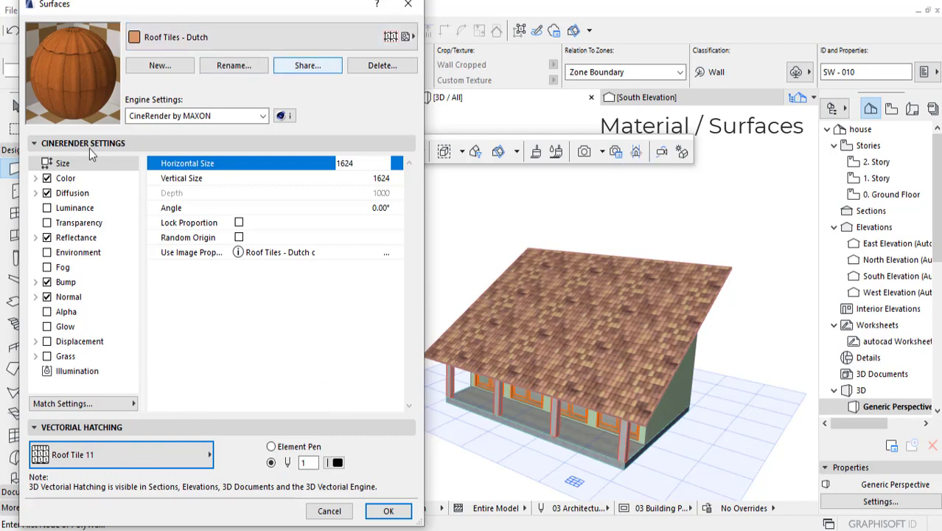
Show the Size settings of the Roof Tiles - Dutch surface
click(73, 170)
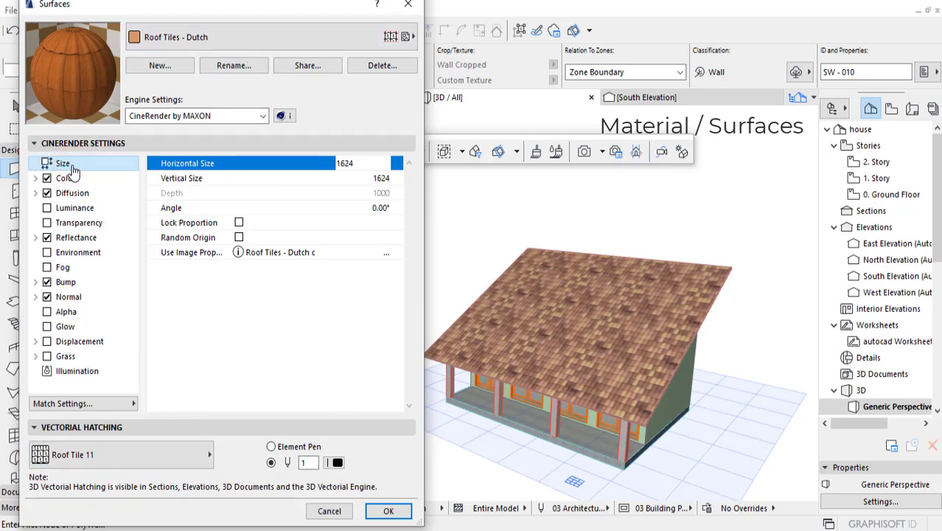
click(76, 161)
drag(327, 9, 332, 8)
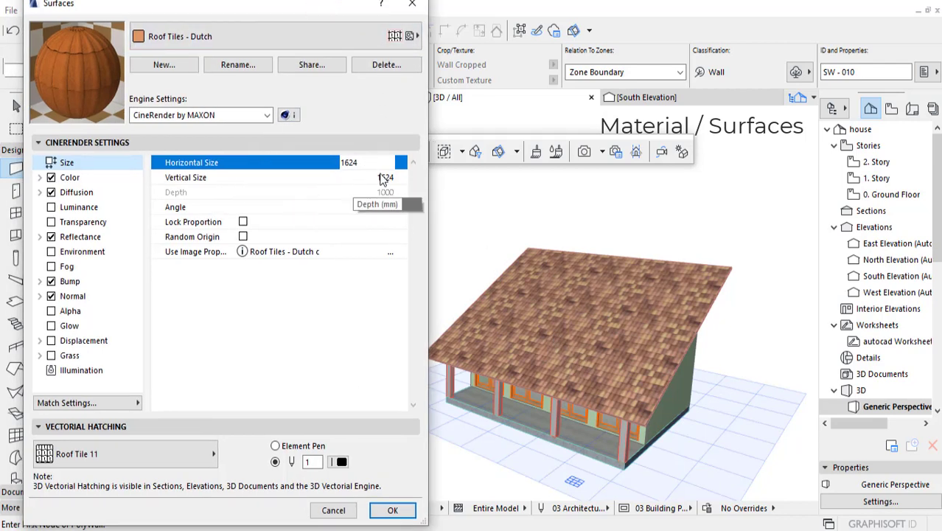
Close the Surfaces settings without saving changes
click(337, 510)
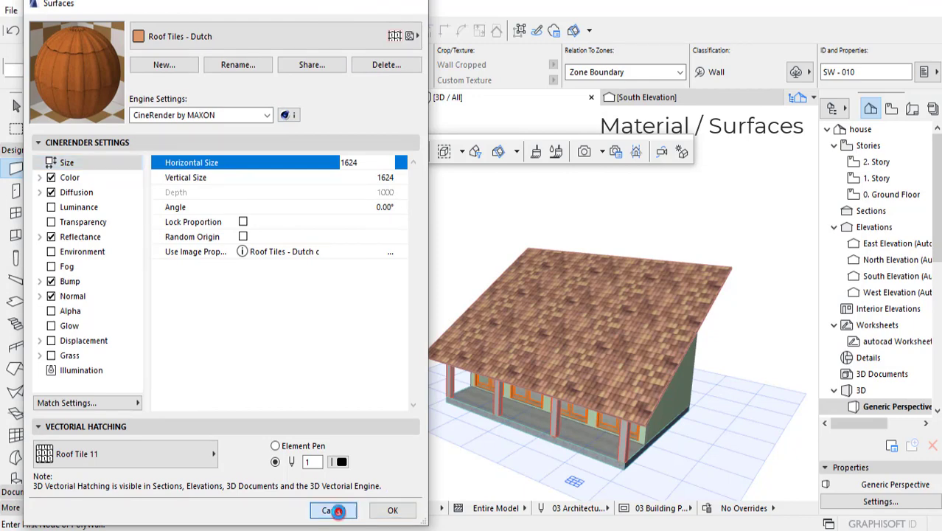
scroll(596, 357, up, 2)
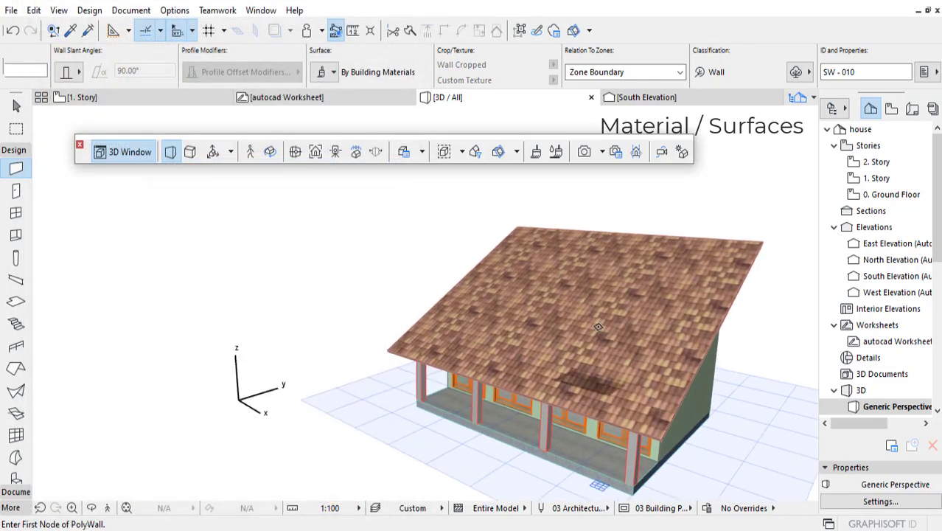
shift+middle_drag(597, 374, 511, 329)
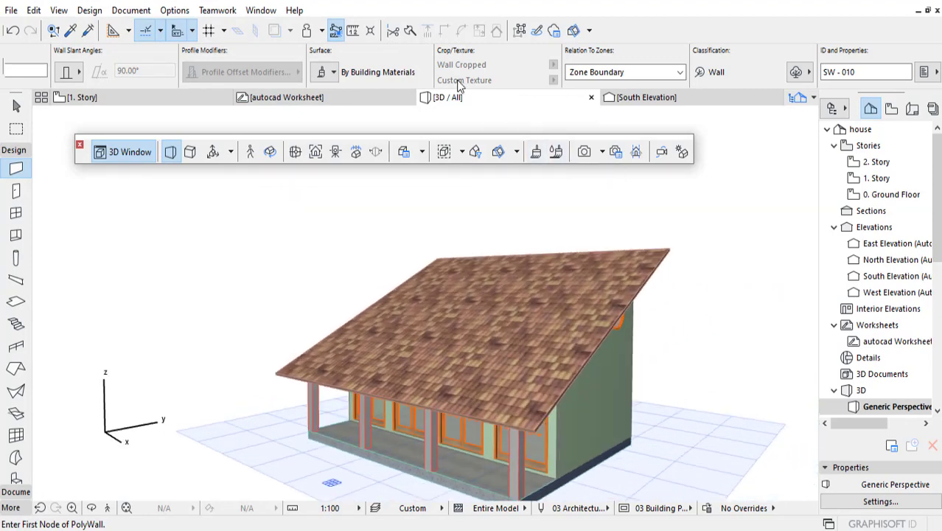
Select the tiled roof and look over its surface override and custom texture settings
click(517, 329)
scroll(539, 74, down, 5)
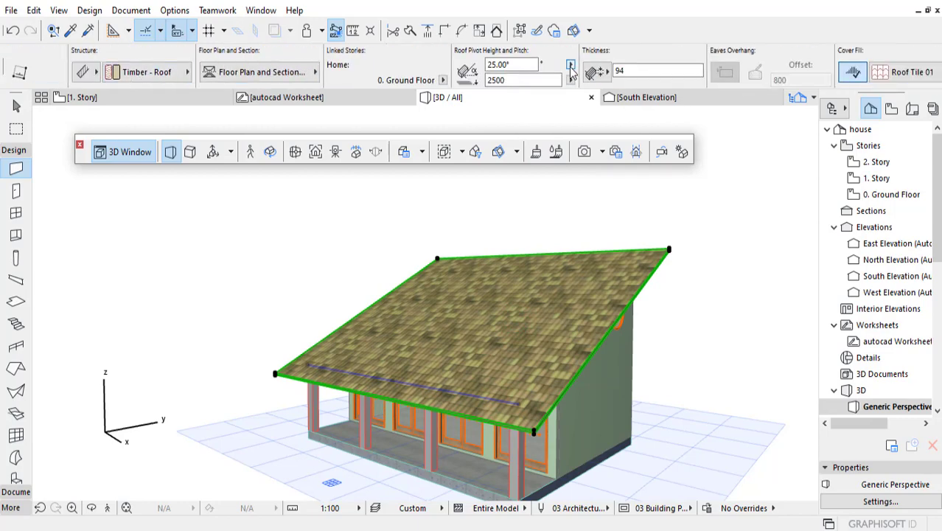
scroll(539, 74, down, 1)
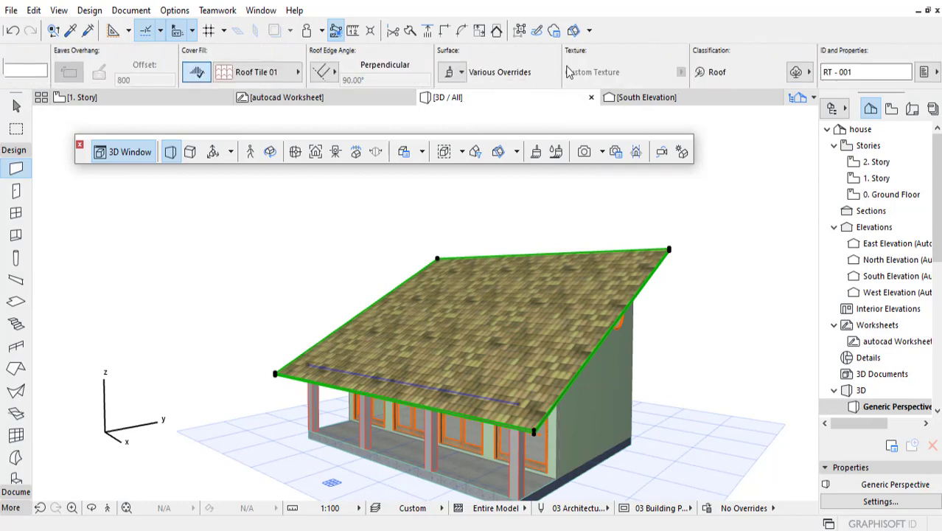
scroll(513, 78, up, 13)
shift+middle_drag(611, 368, 567, 370)
scroll(577, 377, down, 5)
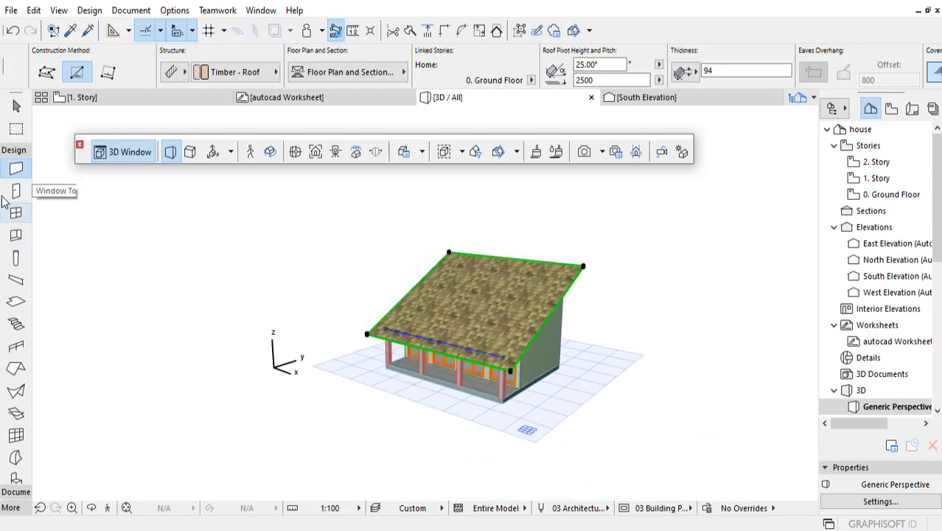
Draw a large rectangular ground slab that extends well beyond the house on all sides
click(16, 301)
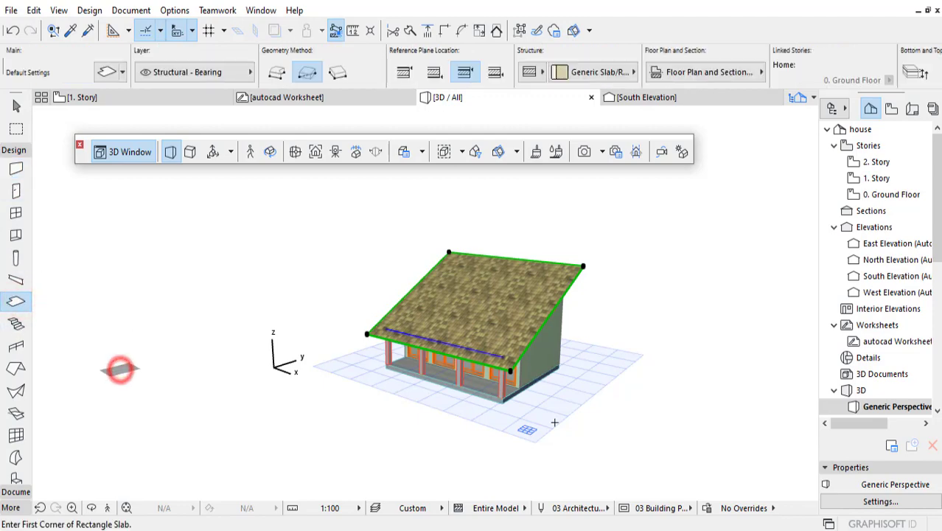
click(737, 313)
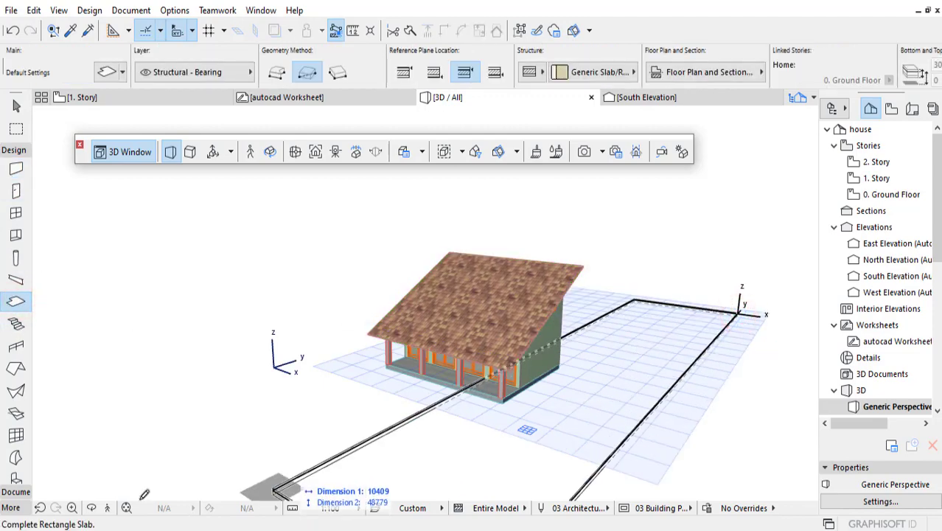
click(35, 370)
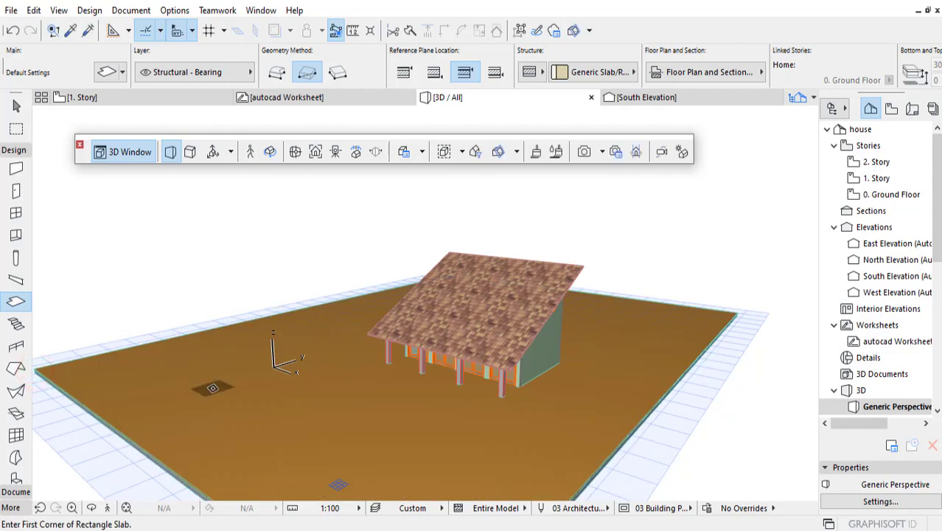
Change the ground slab to a basic Concrete - Structural structure with a thickness of 0
shift+click(214, 388)
click(539, 72)
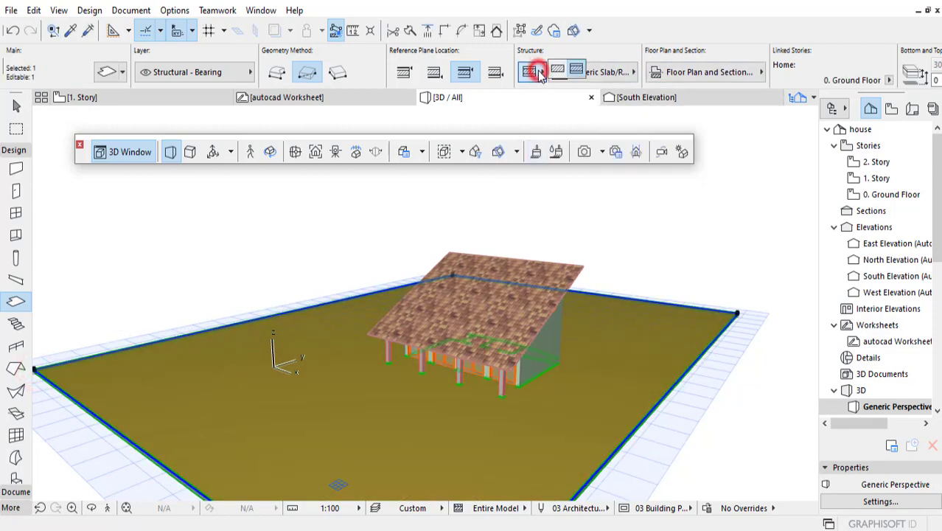
click(558, 71)
scroll(572, 69, down, 5)
click(372, 65)
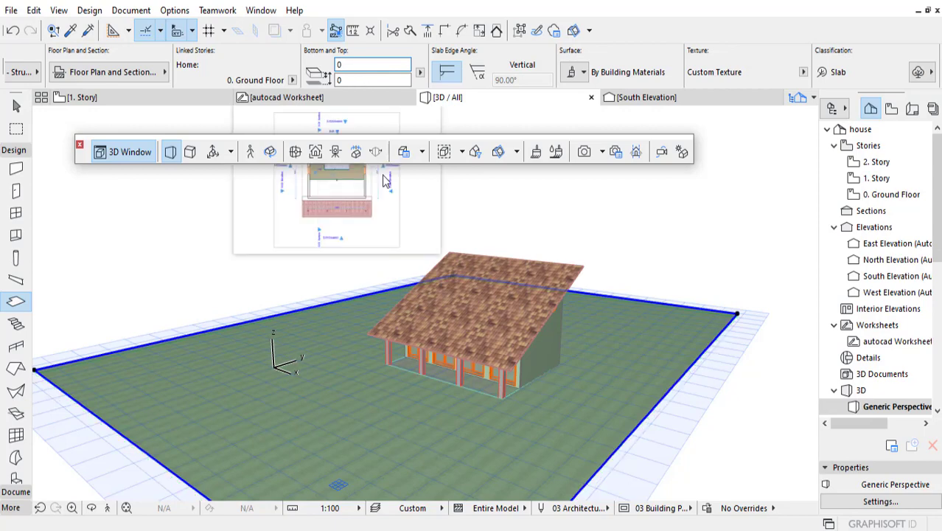
key(Escape)
key(Escape)
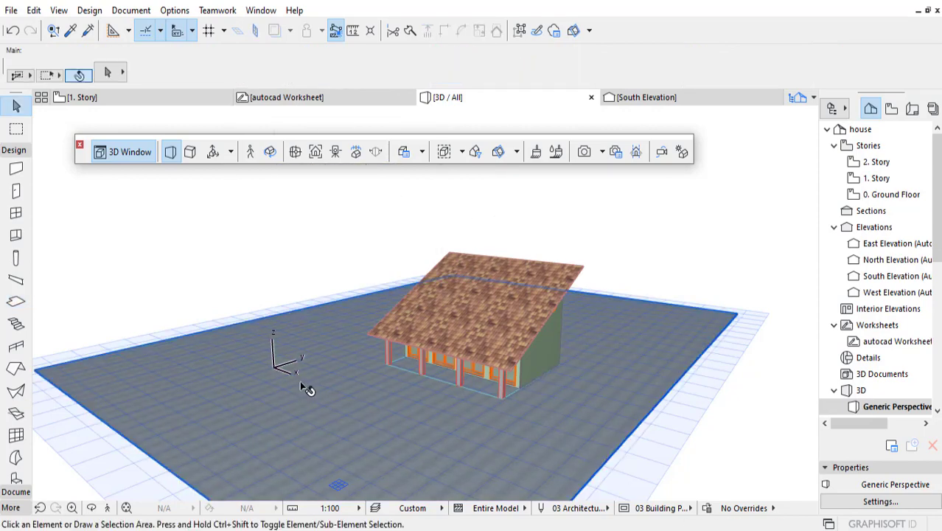
Paint the ground slab with the Grass - Green surface using the Surface Painter
click(300, 381)
scroll(721, 79, down, 4)
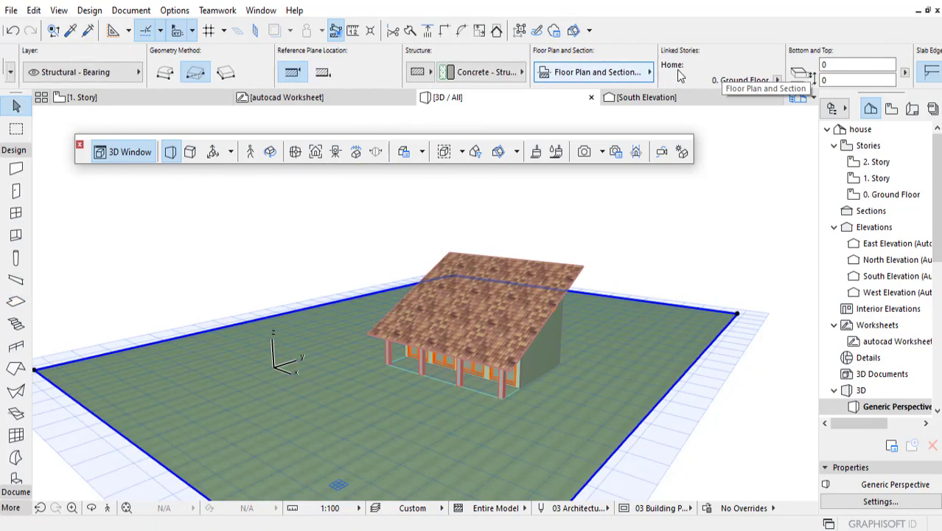
click(555, 153)
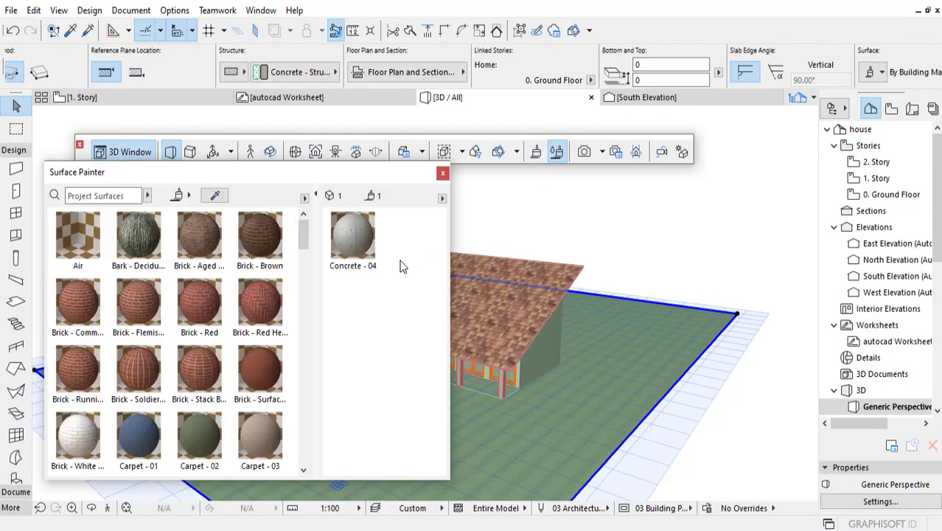
mouse_move(305, 236)
mouse_down()
mouse_move(298, 461)
mouse_move(297, 362)
mouse_move(297, 382)
mouse_move(280, 281)
mouse_up()
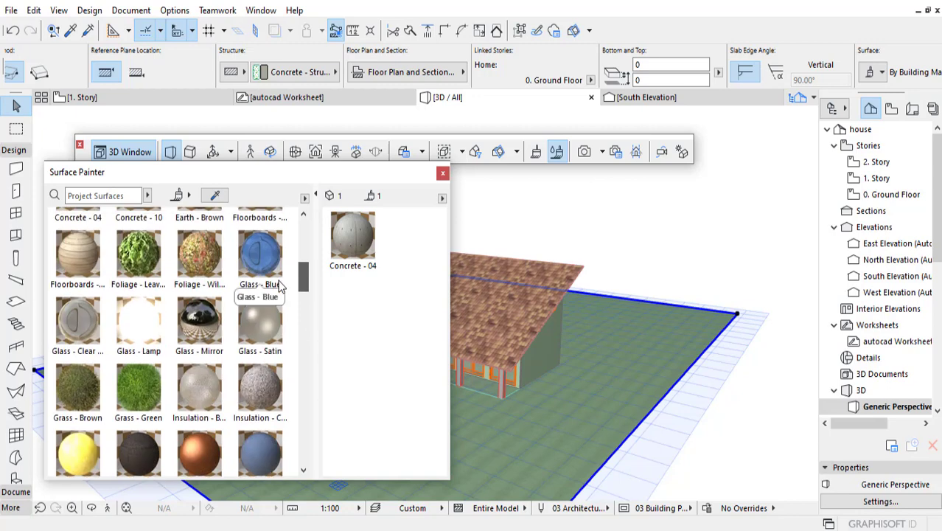
click(137, 389)
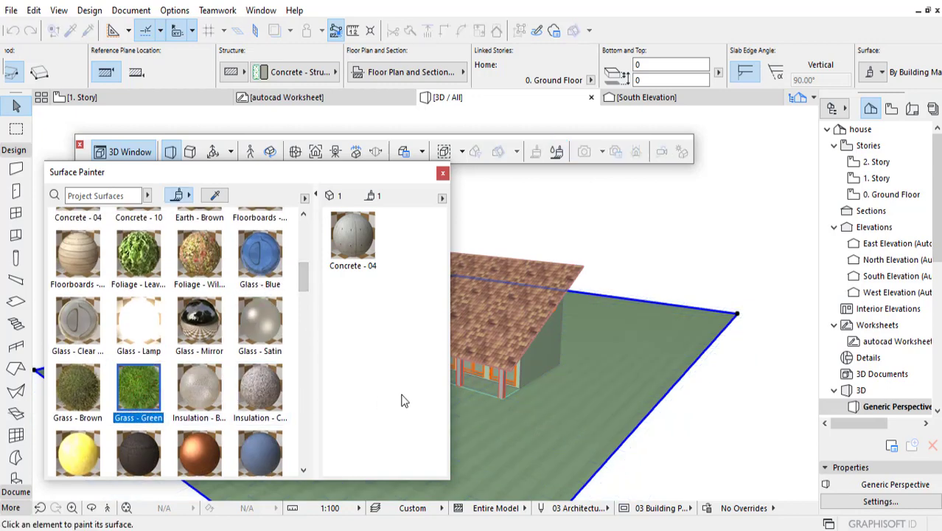
click(578, 411)
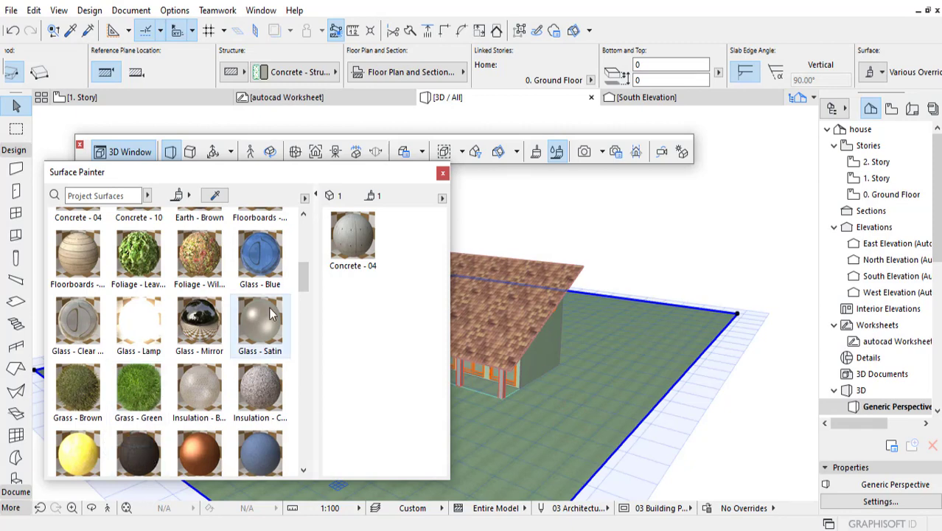
click(443, 174)
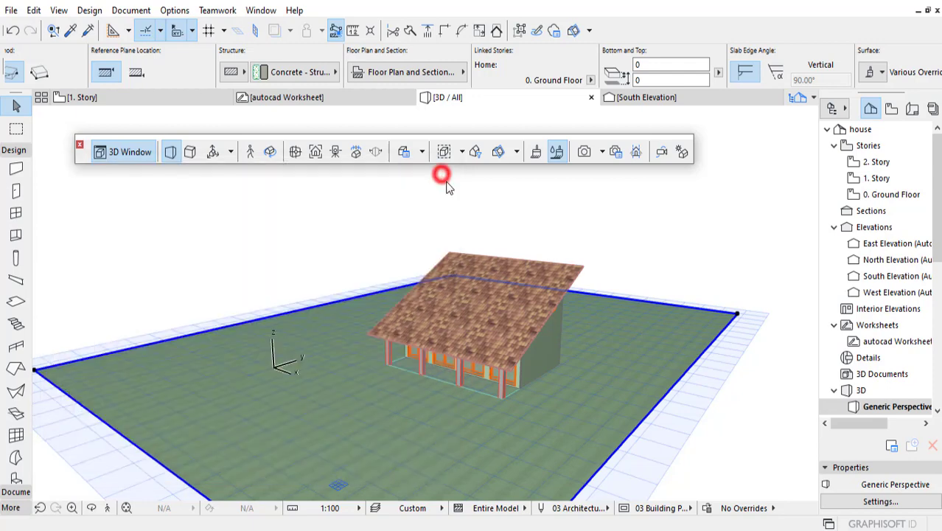
Reset the custom texture of the ground slab
click(602, 404)
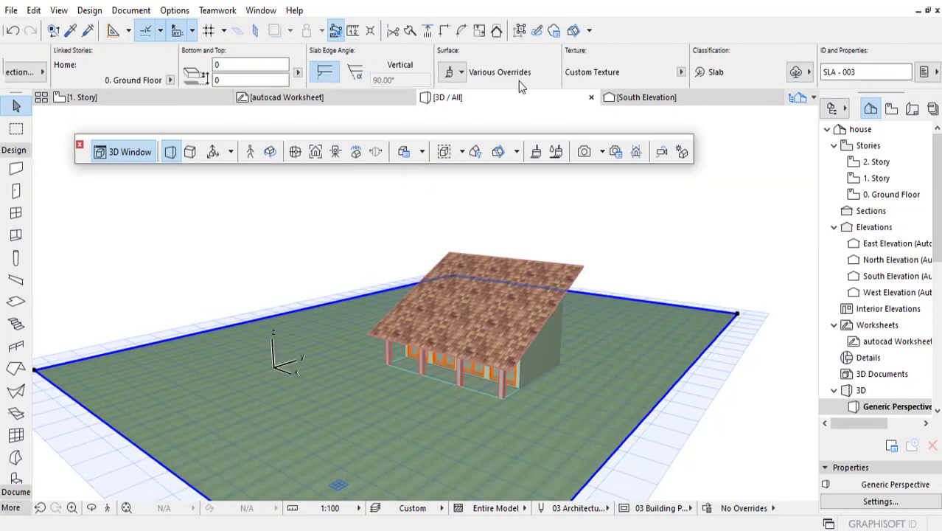
click(680, 72)
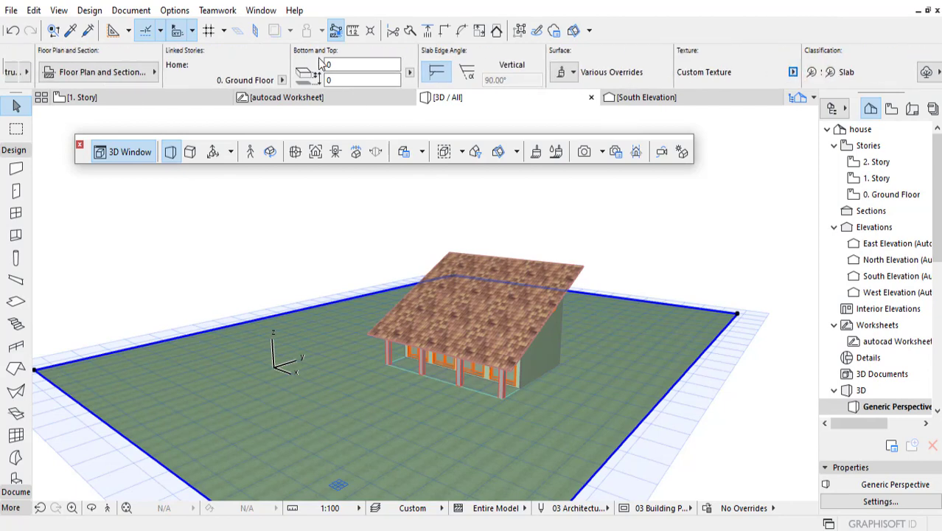
scroll(320, 64, up, 5)
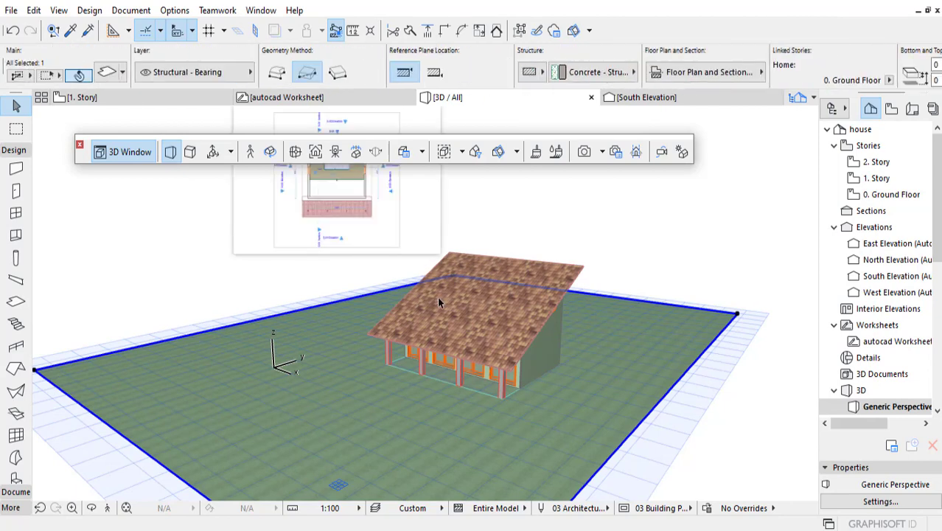
scroll(438, 302, down, 1)
scroll(653, 163, up, 1)
scroll(697, 72, down, 2)
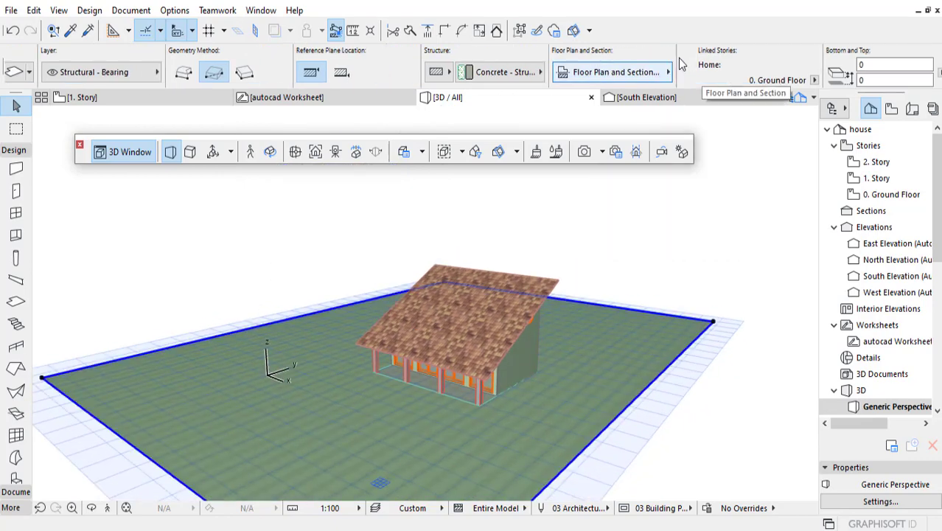
scroll(681, 66, down, 4)
click(681, 72)
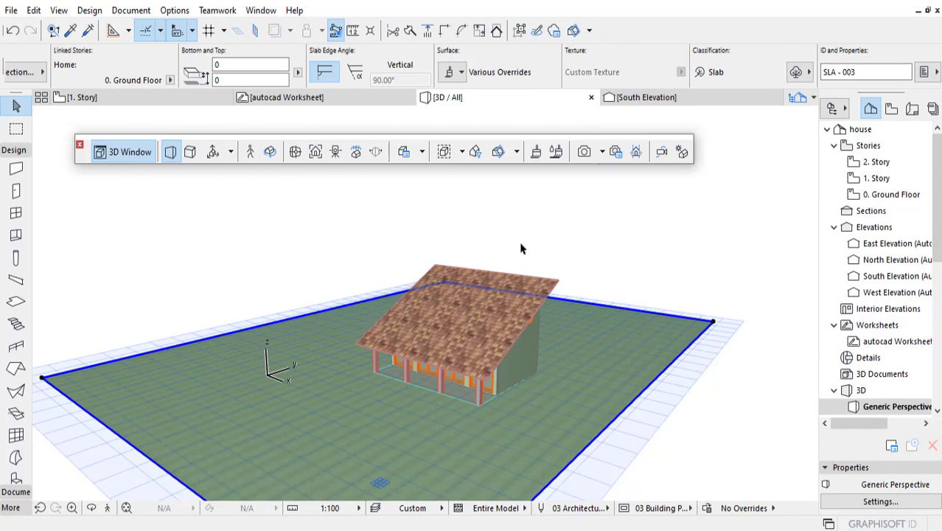
Enable the ground slab's top and edge surface overrides and set the edge surface to Grass - Brown
click(451, 72)
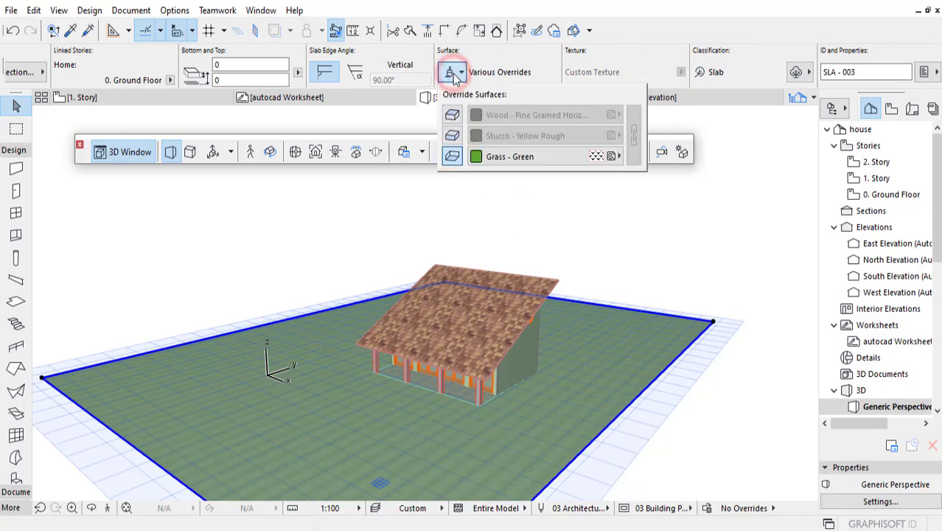
click(452, 134)
click(451, 116)
click(530, 136)
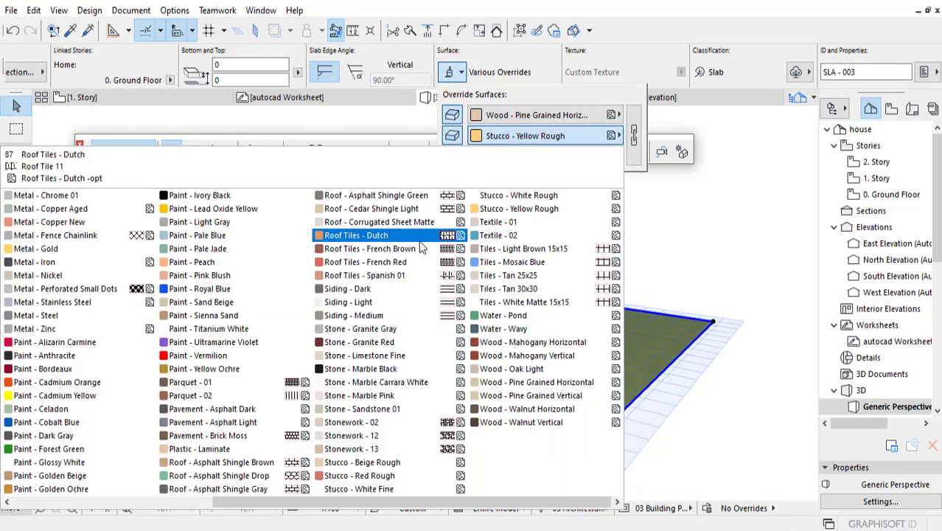
scroll(122, 382, up, 2)
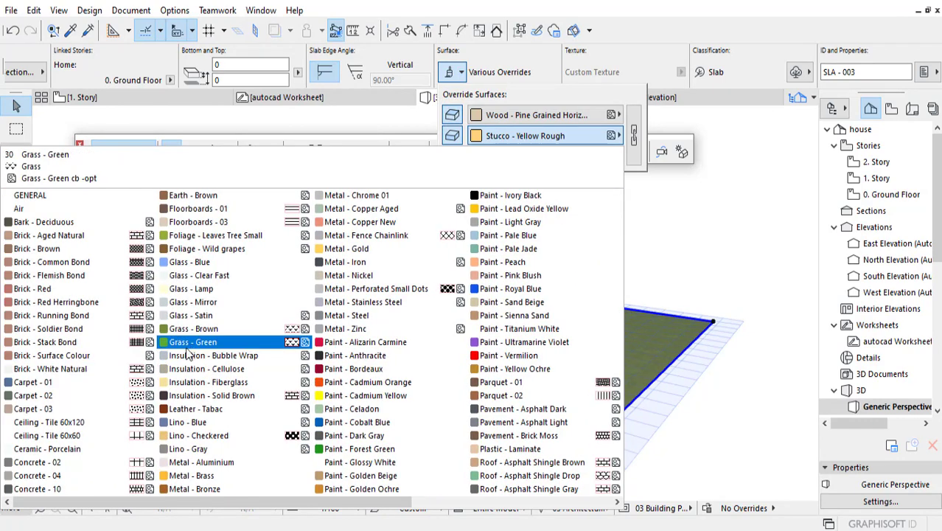
click(198, 328)
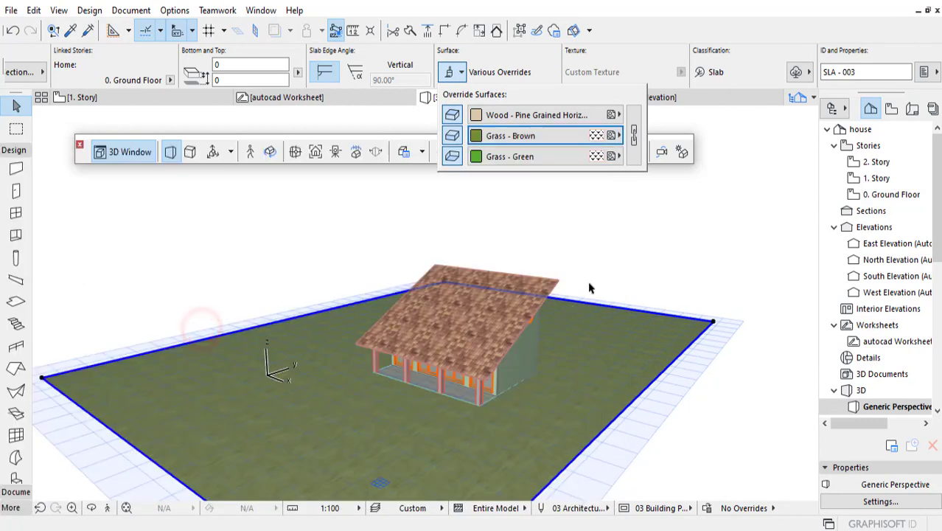
click(691, 270)
Frame a close, low-angle corner view of the house and open the PhotoRendering Settings
middle_drag(542, 385, 454, 326)
scroll(483, 336, up, 3)
scroll(482, 332, up, 2)
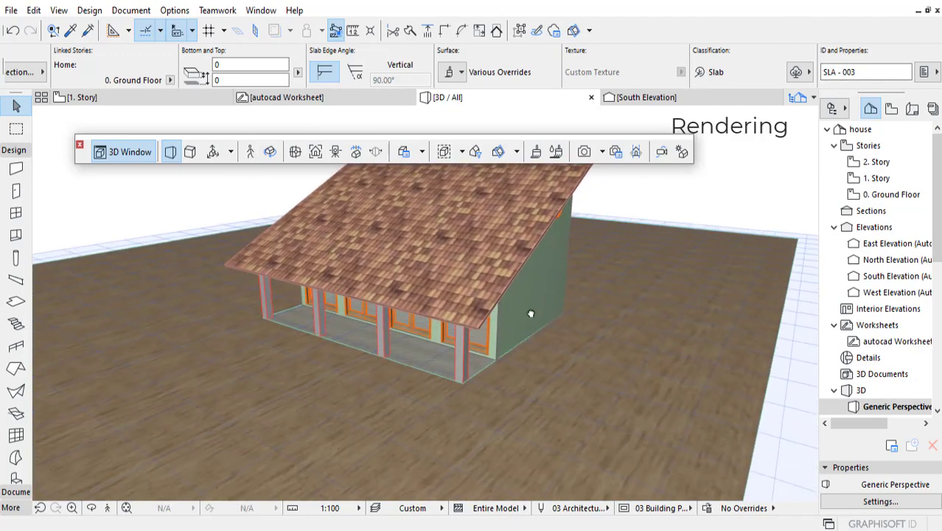
shift+middle_drag(530, 313, 573, 281)
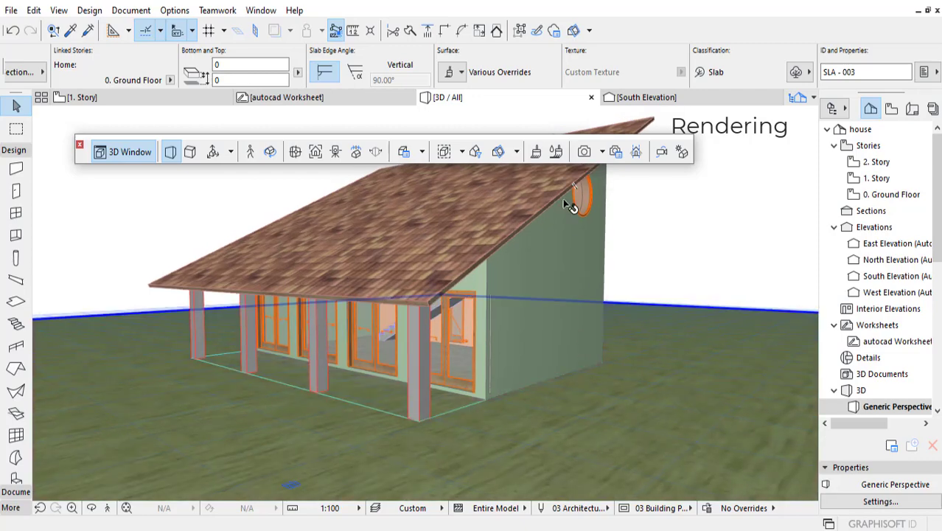
click(616, 153)
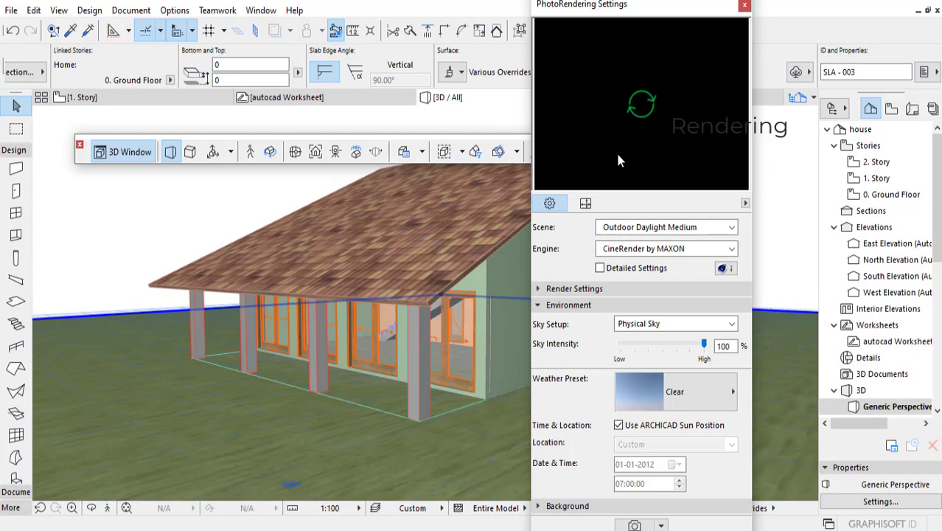
Turn on Detailed Settings for the Outdoor Daylight Medium scene with the CineRender by MAXON engine
click(628, 270)
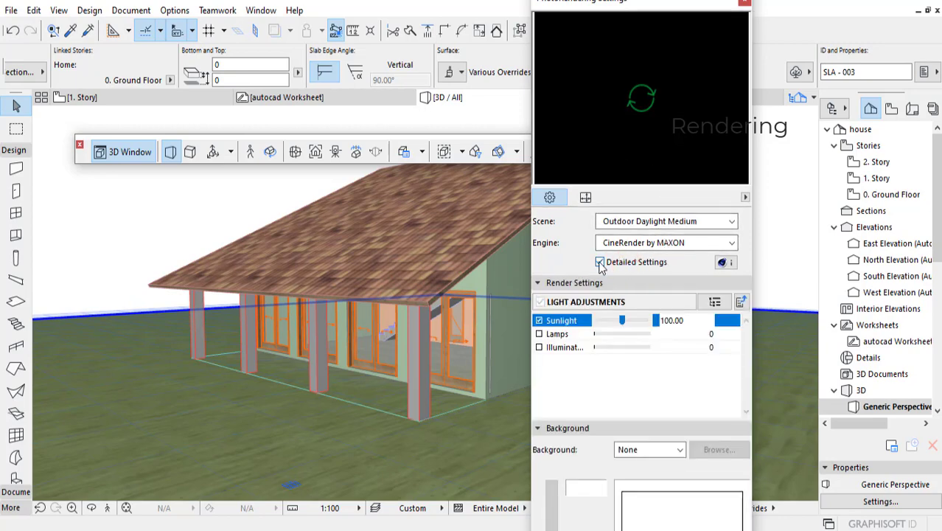
click(599, 261)
drag(638, 7, 631, 11)
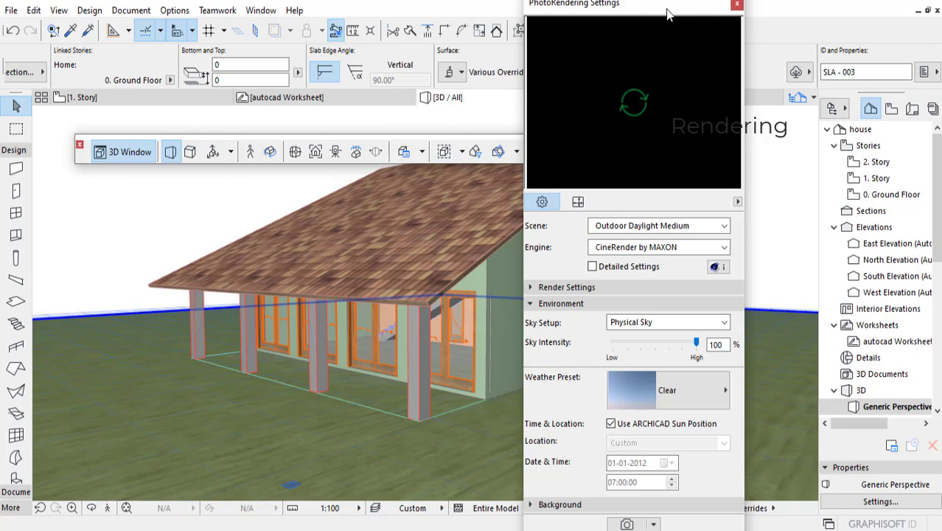
drag(667, 15, 658, 10)
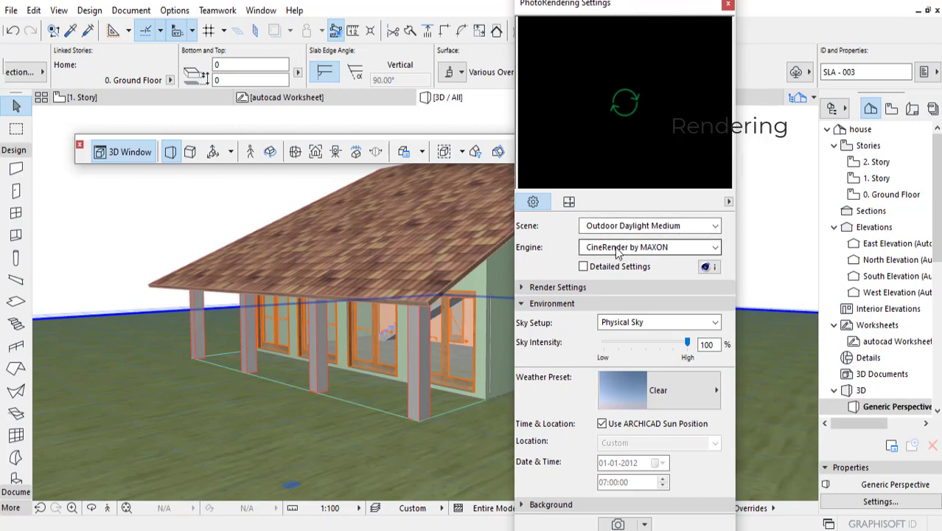
drag(656, 5, 662, 7)
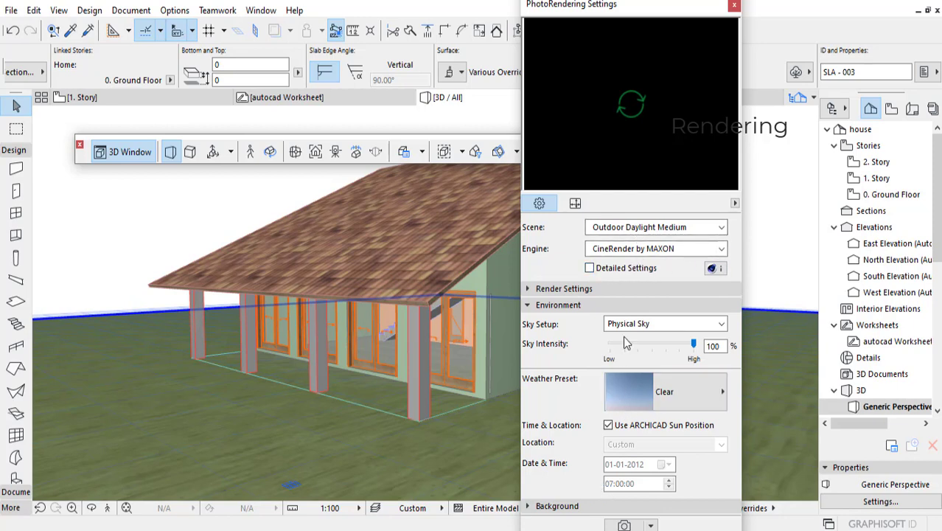
click(590, 268)
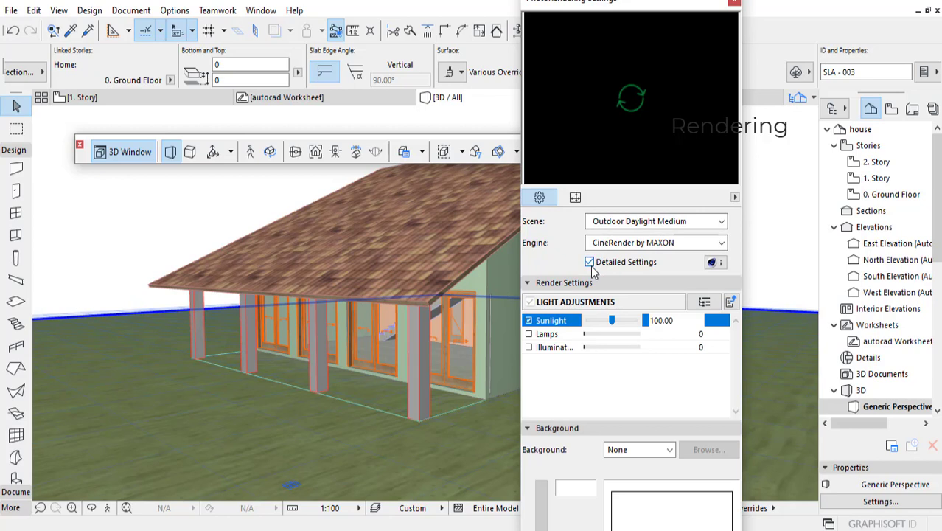
Examine the detailed CineRender options, including shadow, environment, effects, global illumination and physical renderer settings
click(729, 302)
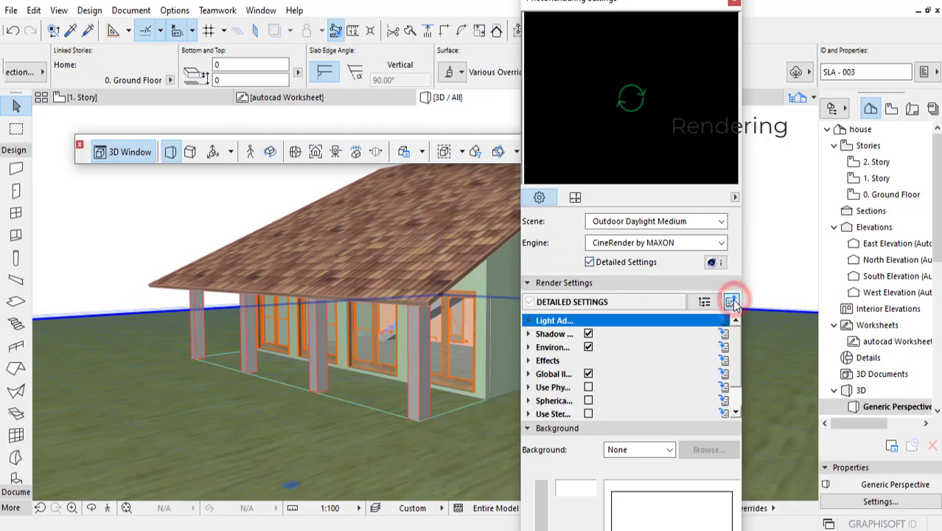
scroll(649, 354, down, 2)
scroll(583, 361, up, 1)
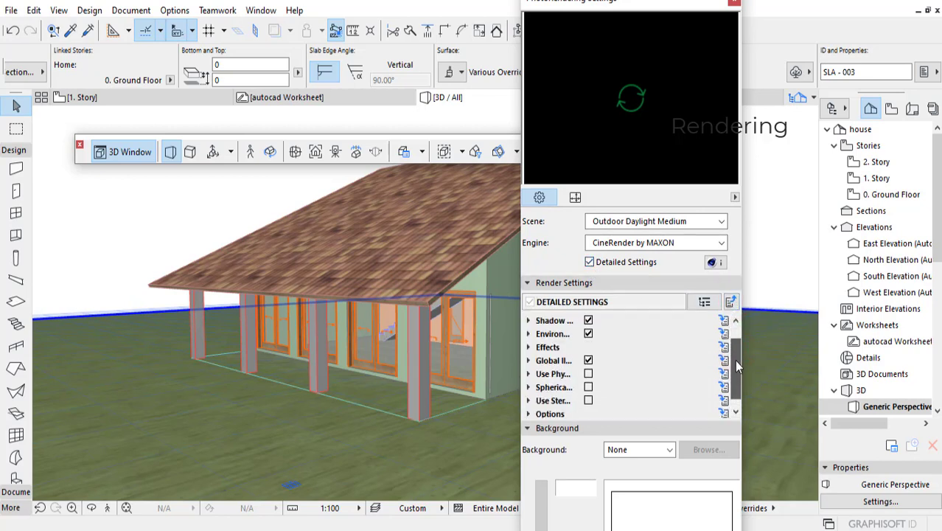
click(527, 360)
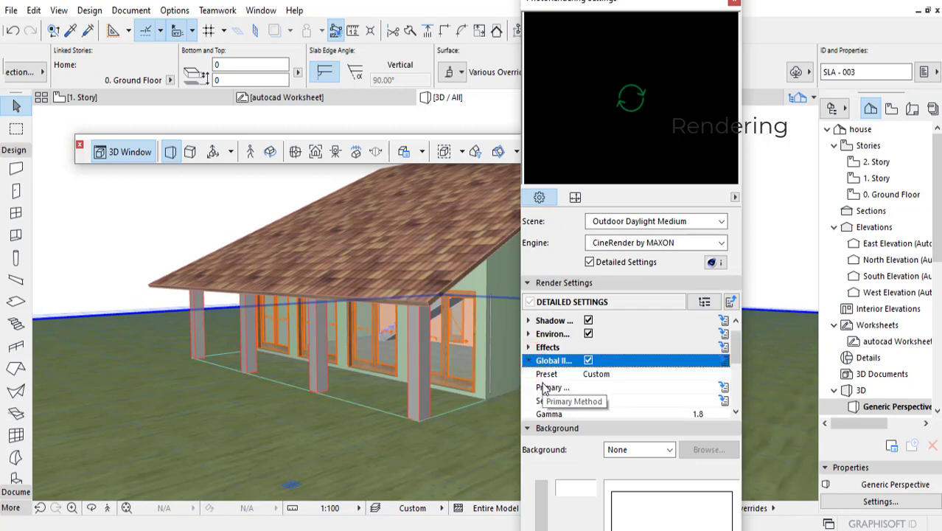
click(528, 347)
click(528, 334)
click(528, 320)
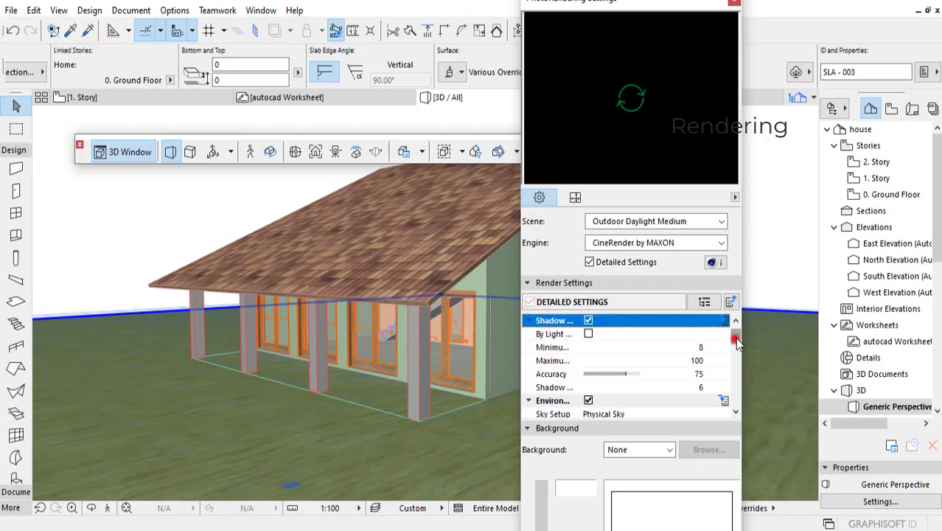
drag(736, 338, 737, 402)
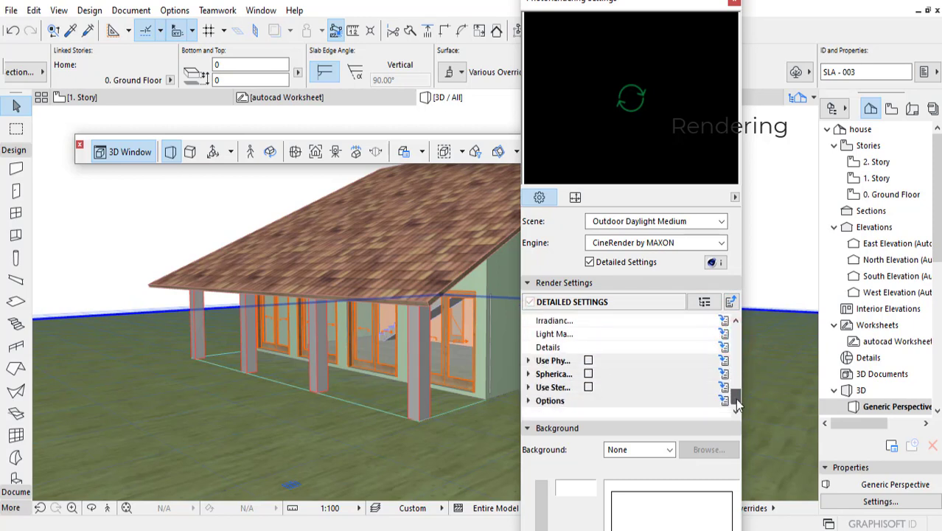
click(528, 373)
click(528, 360)
scroll(737, 383, up, 3)
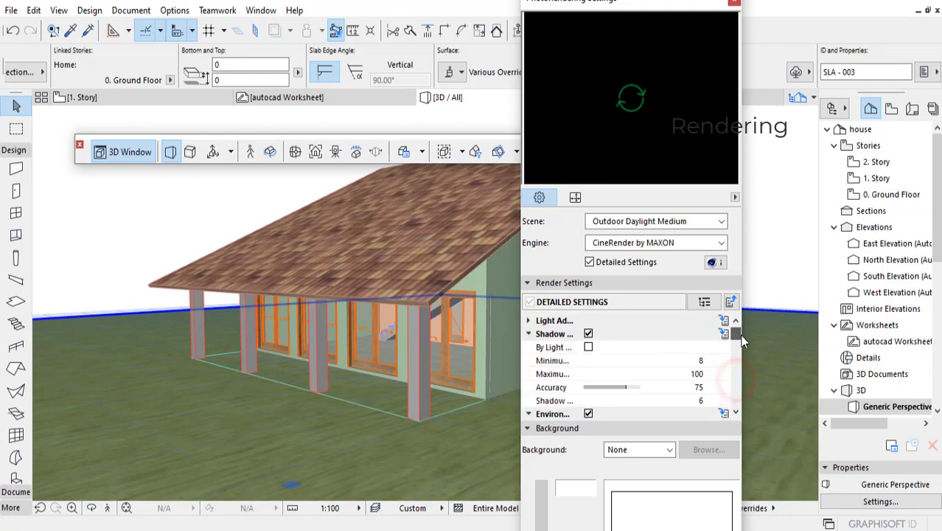
Turn off Detailed Settings, select the Outdoor Daylight Medium scene, and collapse the expanded settings groups
click(589, 262)
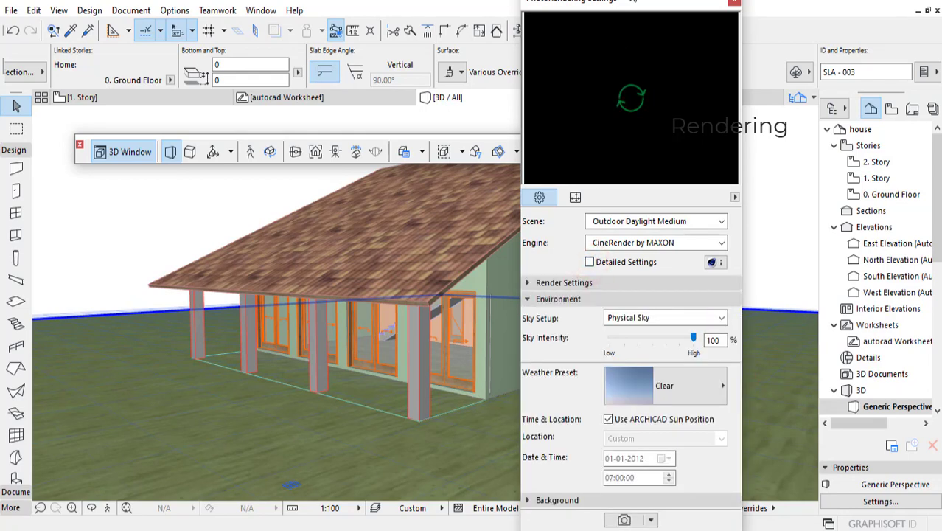
drag(636, 4, 620, 4)
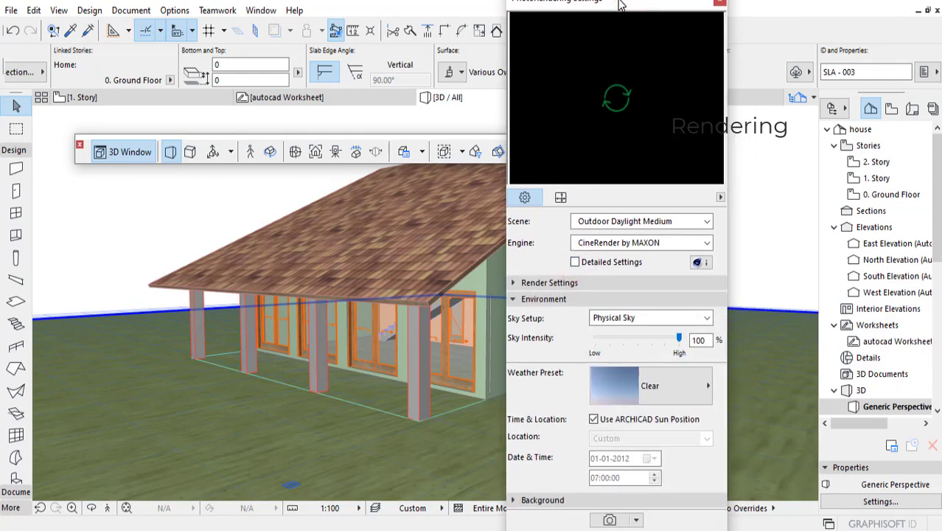
click(706, 221)
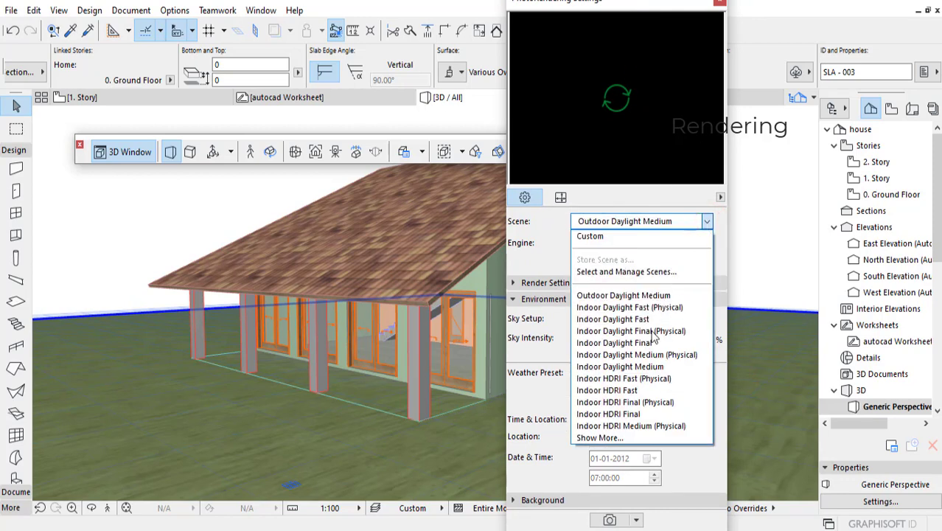
click(646, 296)
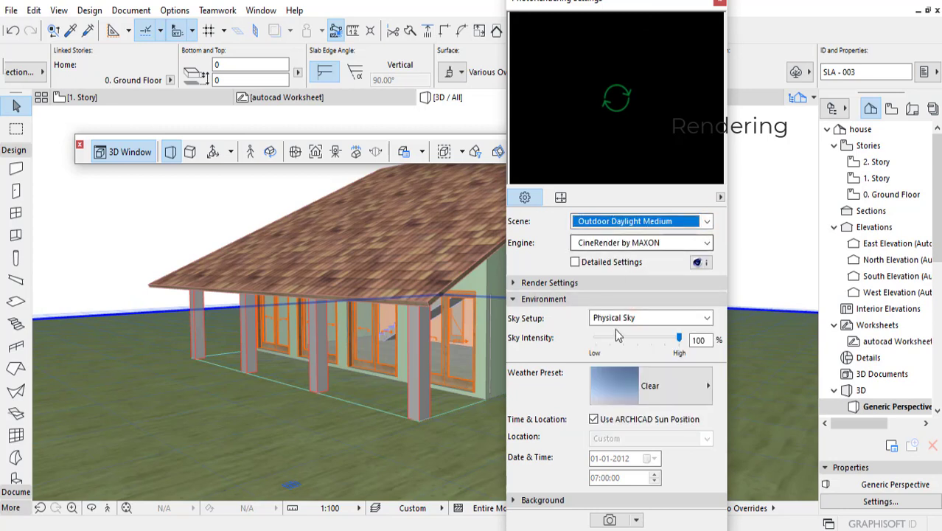
click(559, 299)
click(549, 283)
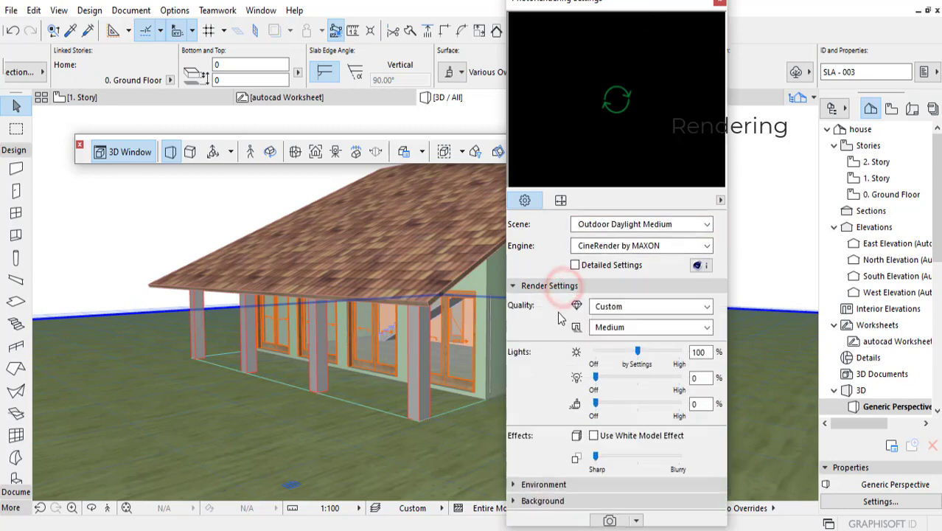
click(523, 282)
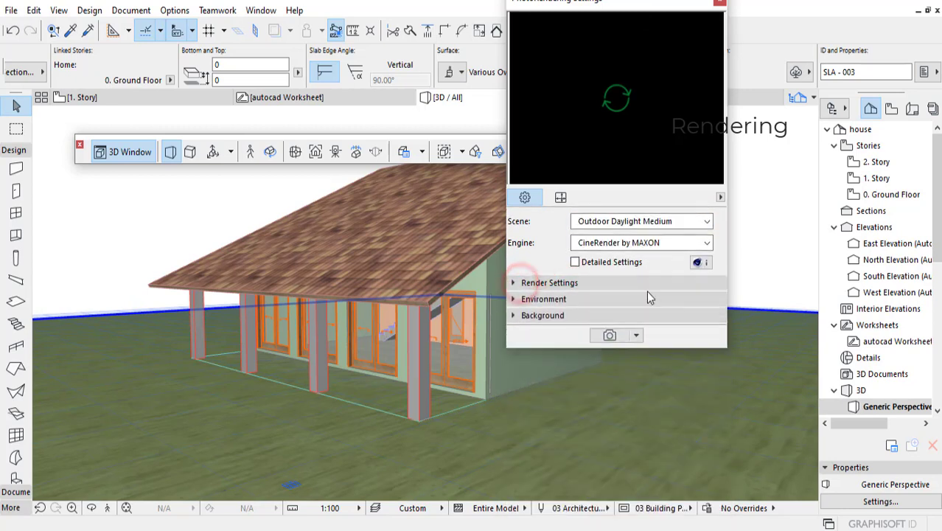
Refresh the preview and render the house view with CineRender by MAXON, closing PhotoRendering Settings when finished
click(624, 97)
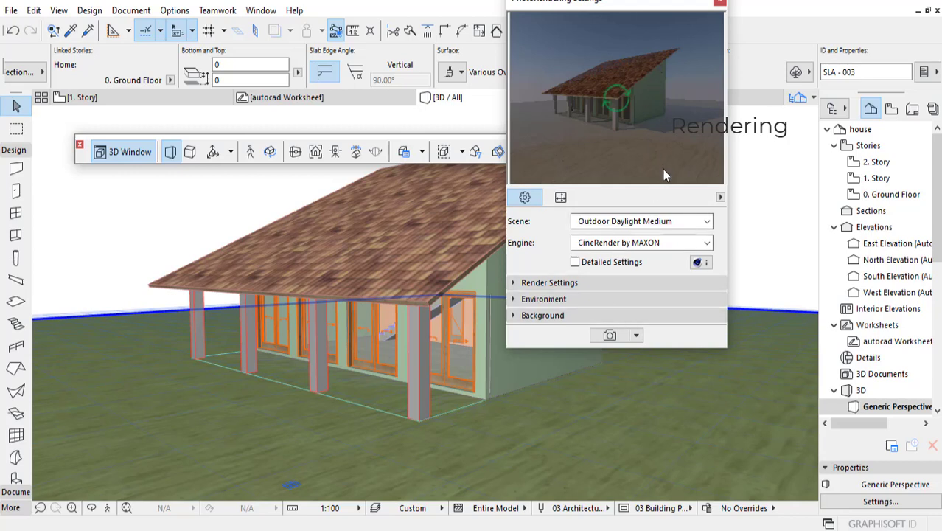
click(613, 340)
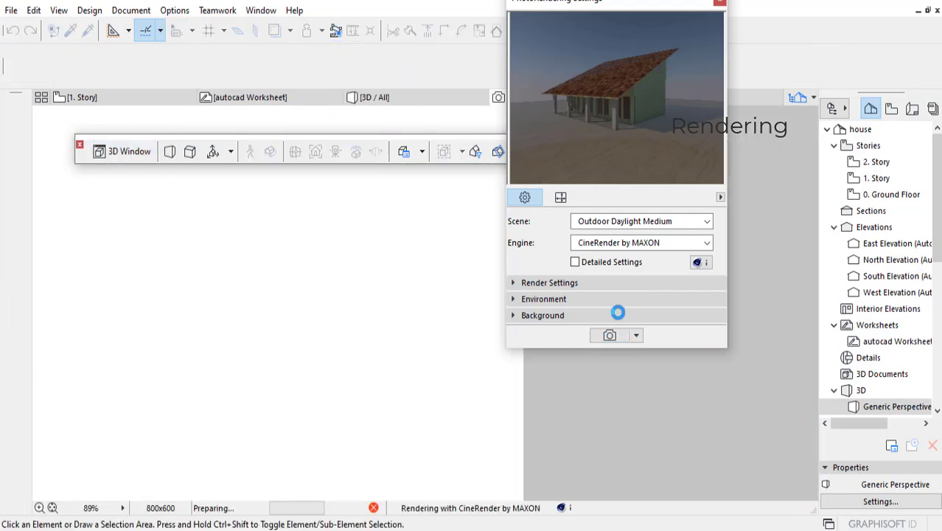
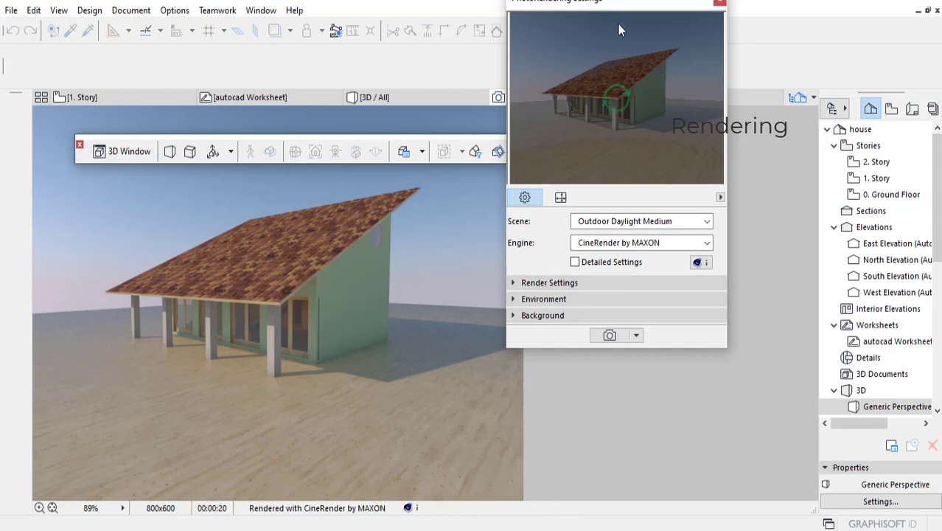
drag(649, 5, 726, 30)
click(789, 27)
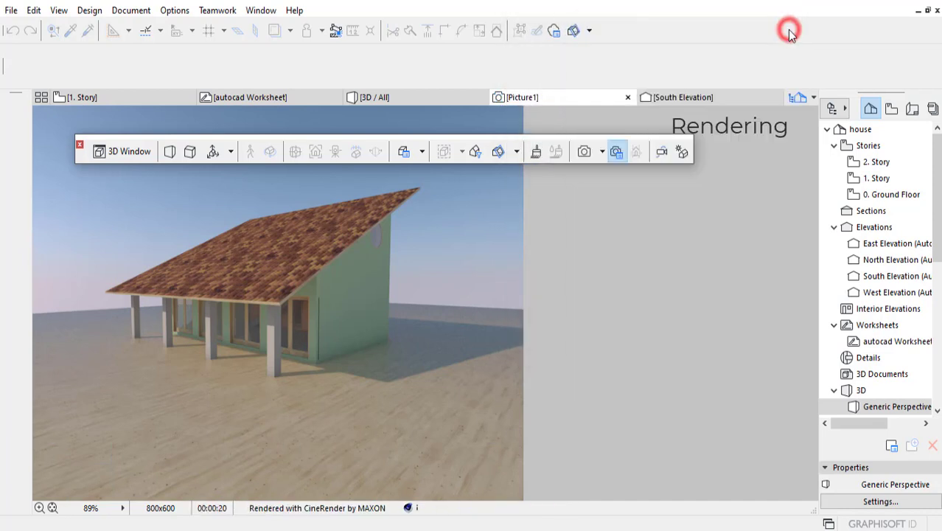
Examine the file formats offered for saving the rendered picture and leave without saving it
click(11, 11)
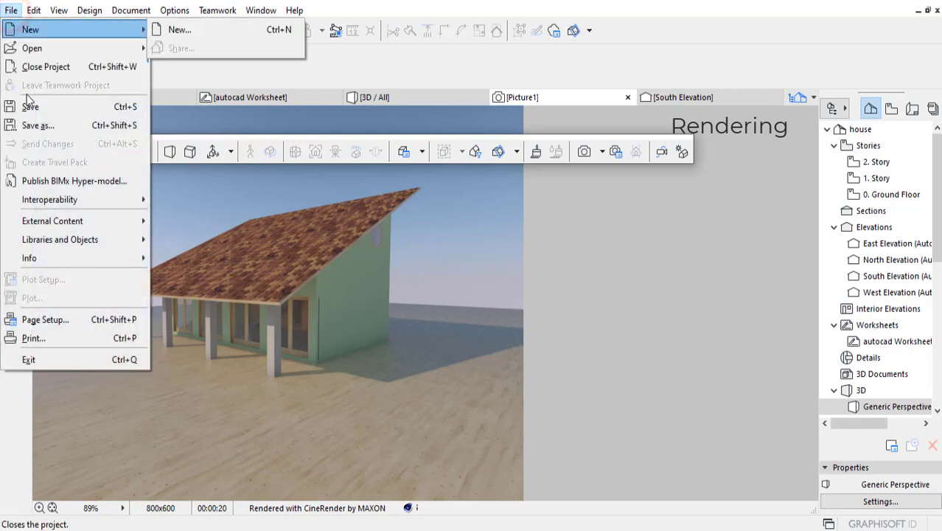
click(33, 122)
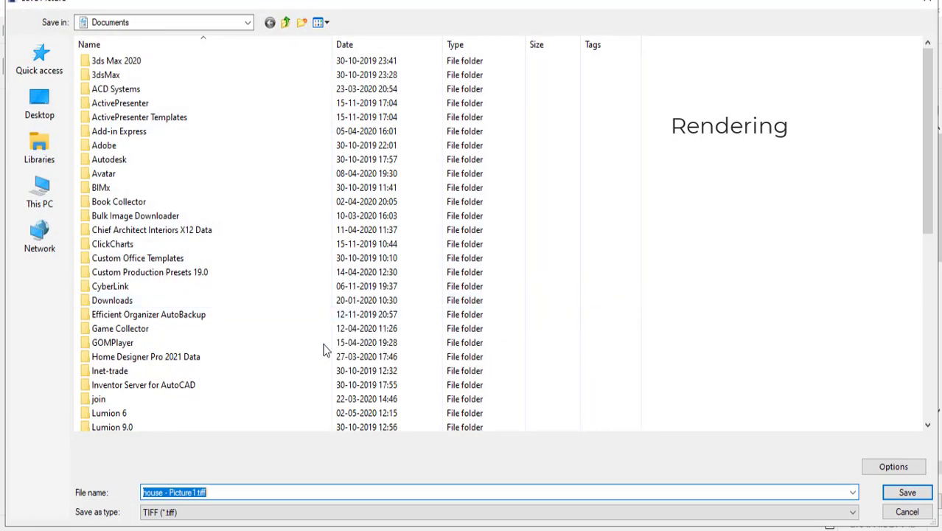
click(248, 512)
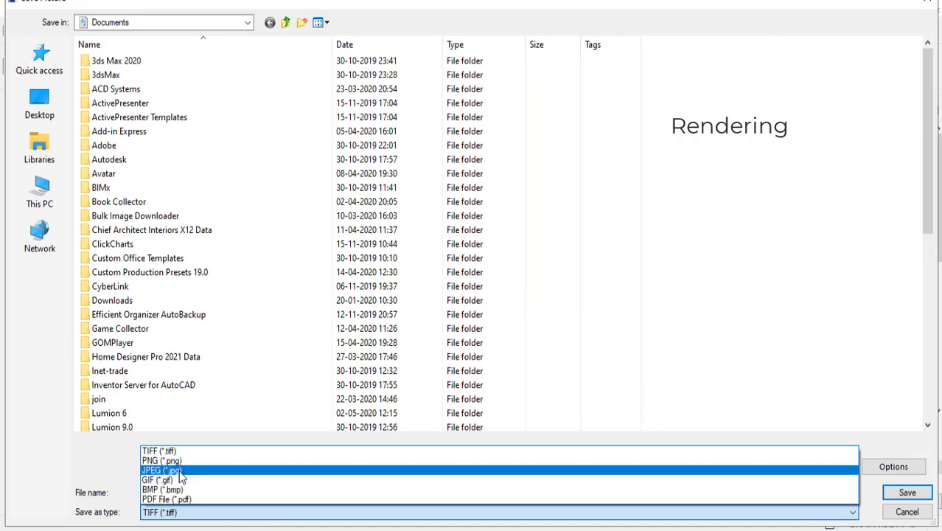
click(73, 484)
click(166, 511)
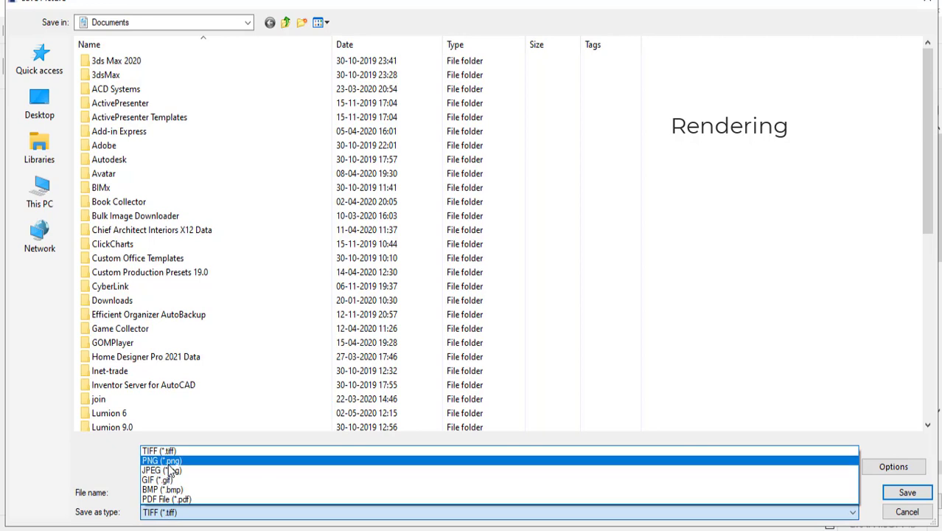
click(47, 455)
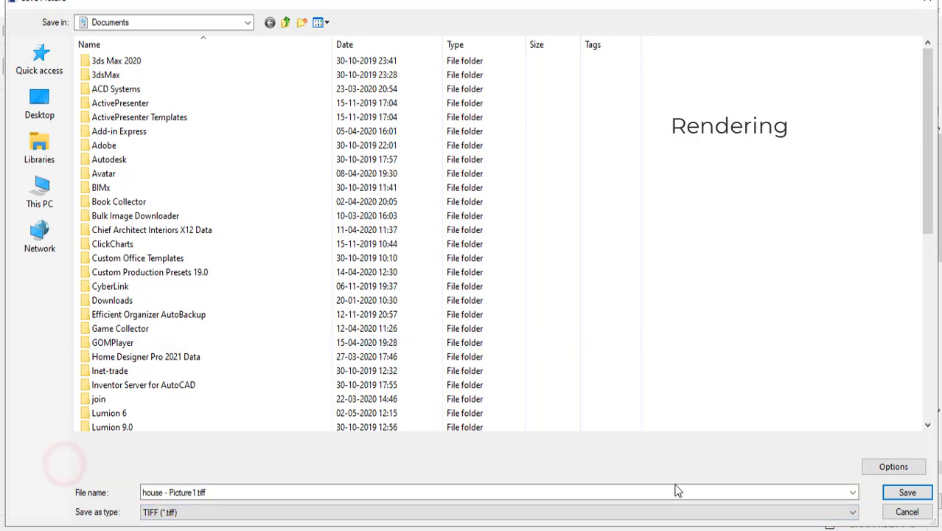
click(906, 511)
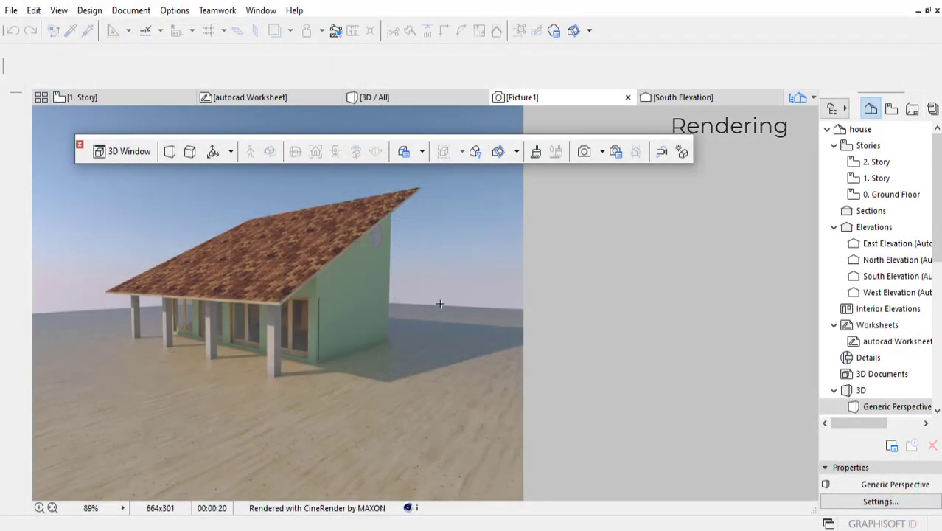
Reopen PhotoRendering Settings and examine the choices of both Quality options, keeping Custom and Medium
click(602, 153)
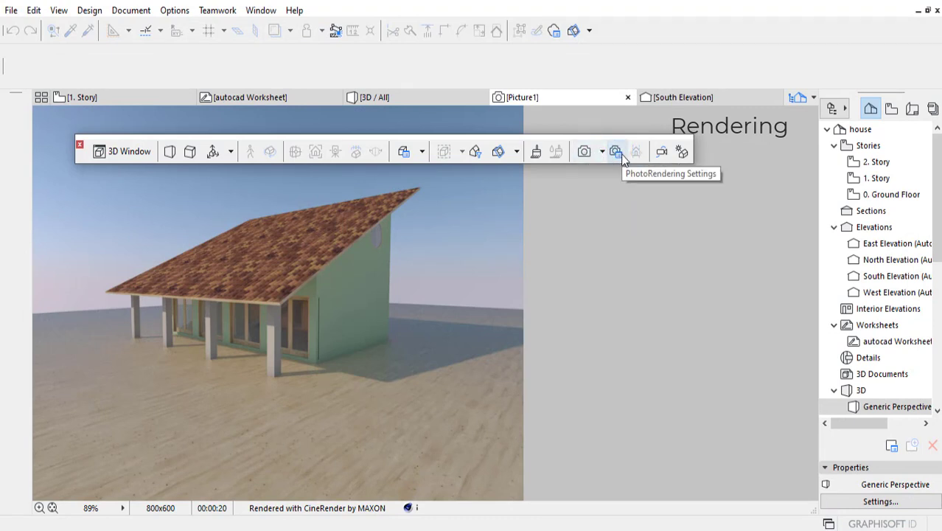
click(616, 152)
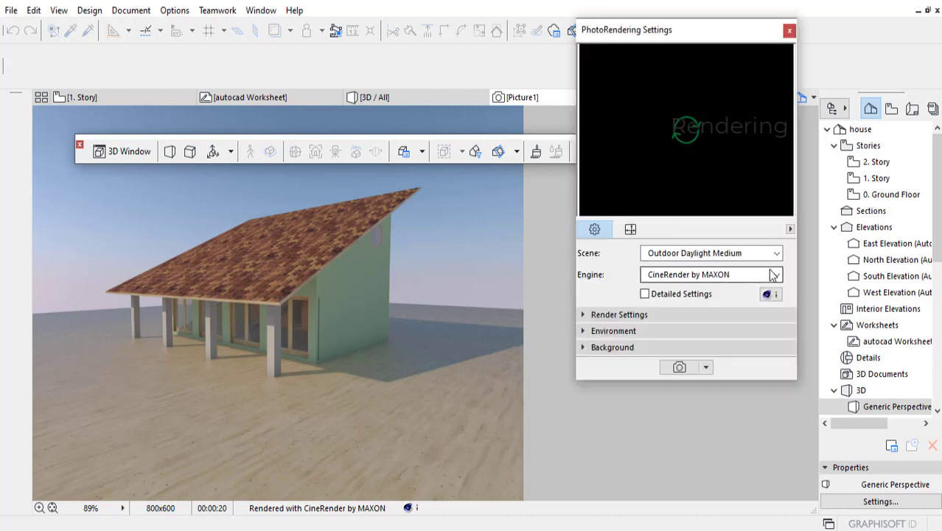
click(599, 315)
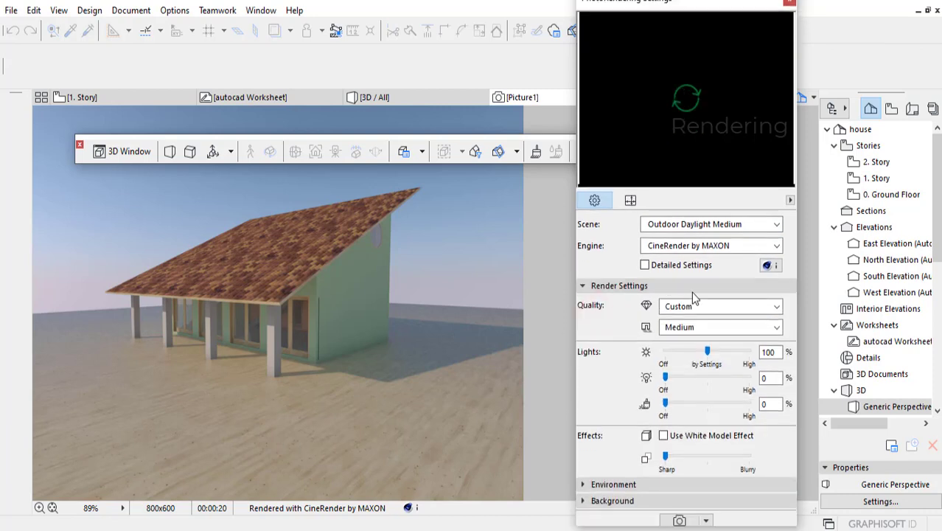
click(730, 308)
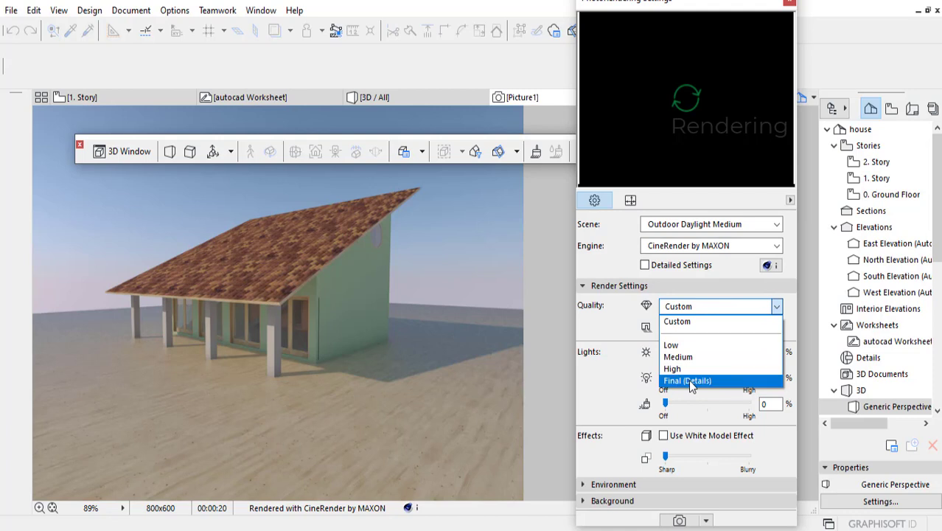
click(678, 322)
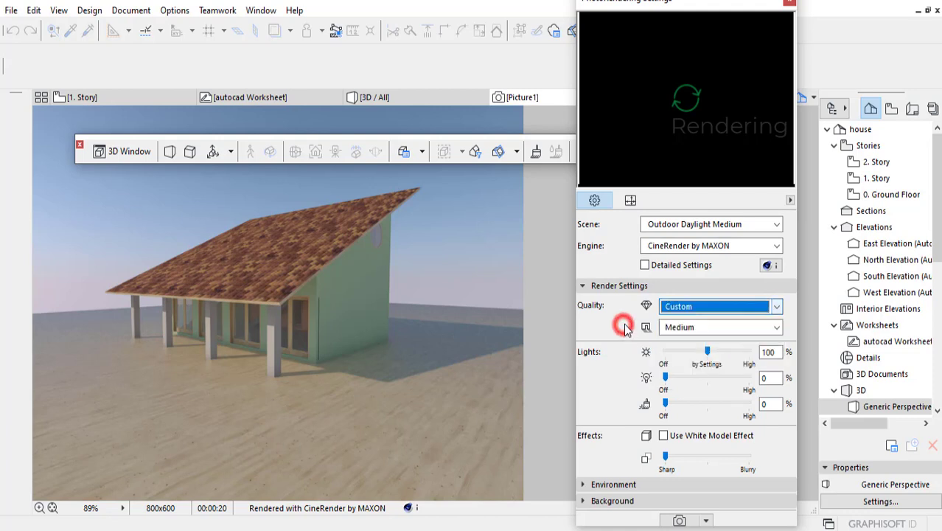
click(707, 302)
click(597, 327)
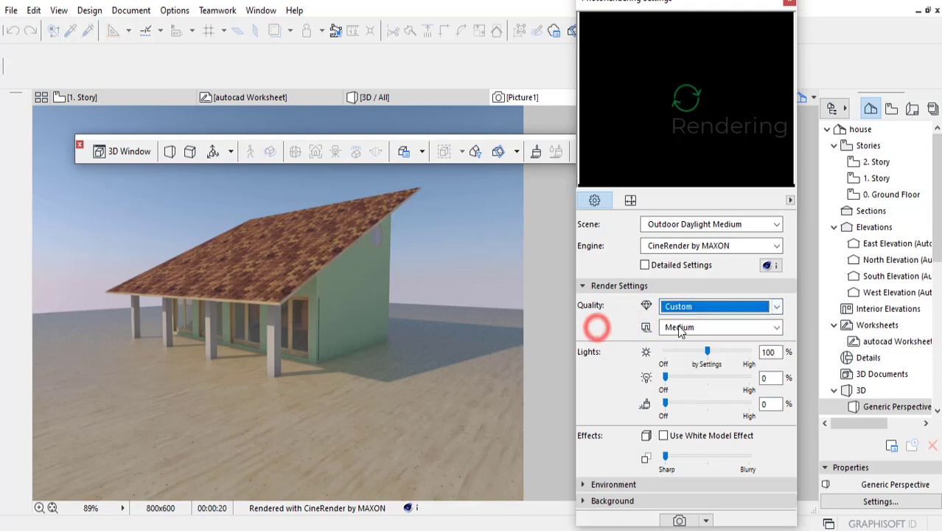
click(714, 328)
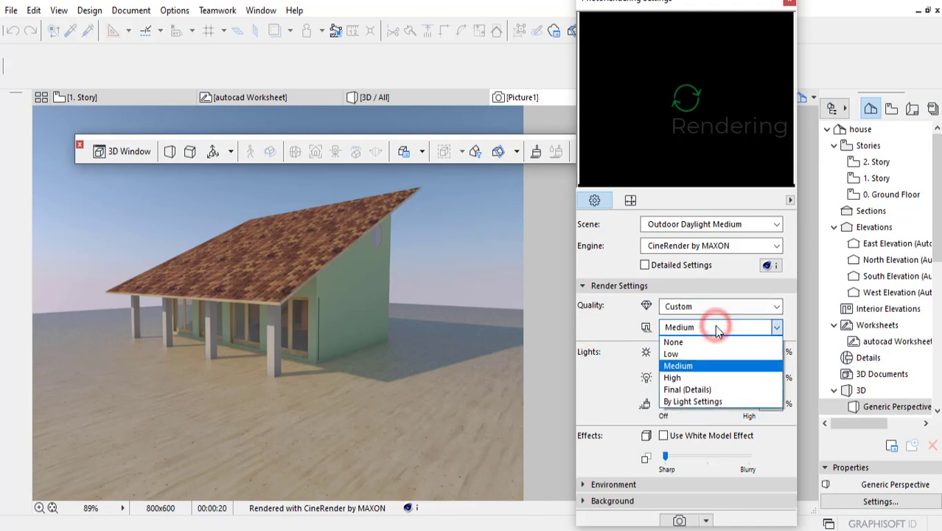
click(714, 327)
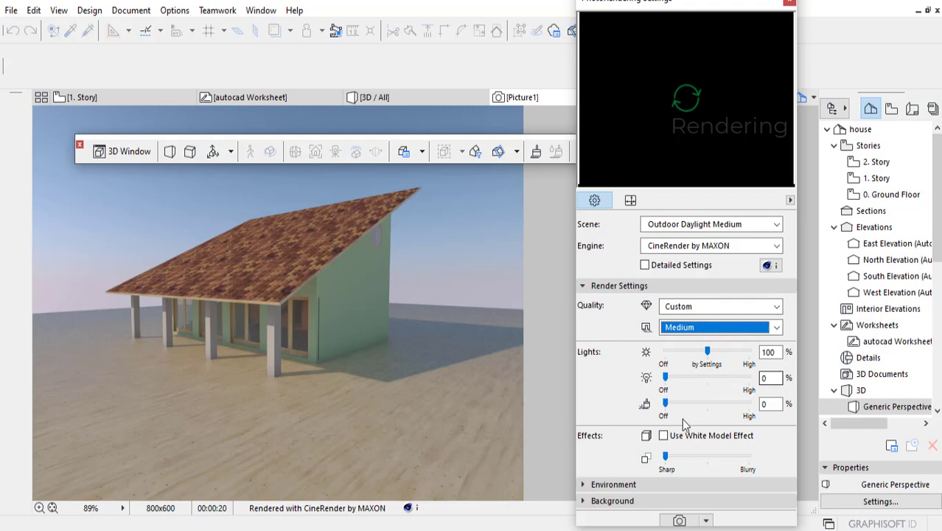
Examine the Environment and Background settings and the available rendering engines, keeping CineRender by MAXON
click(617, 484)
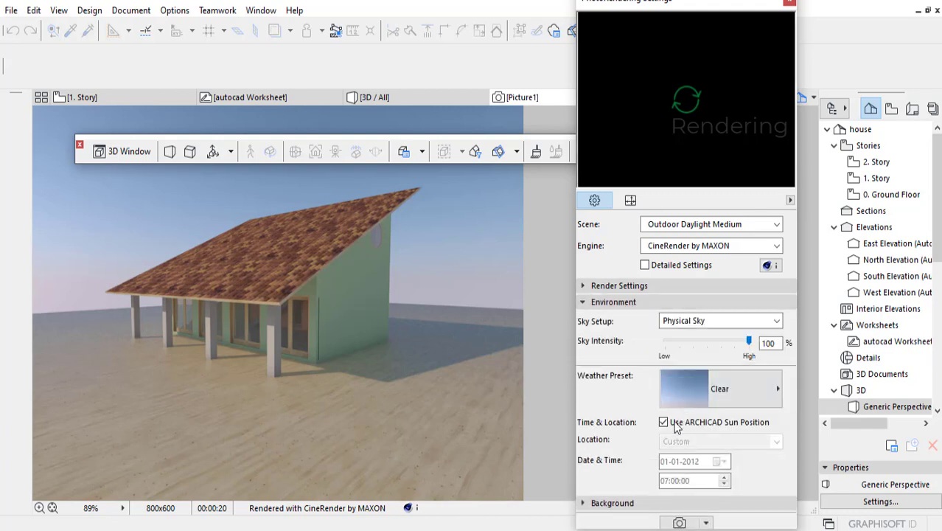
click(623, 502)
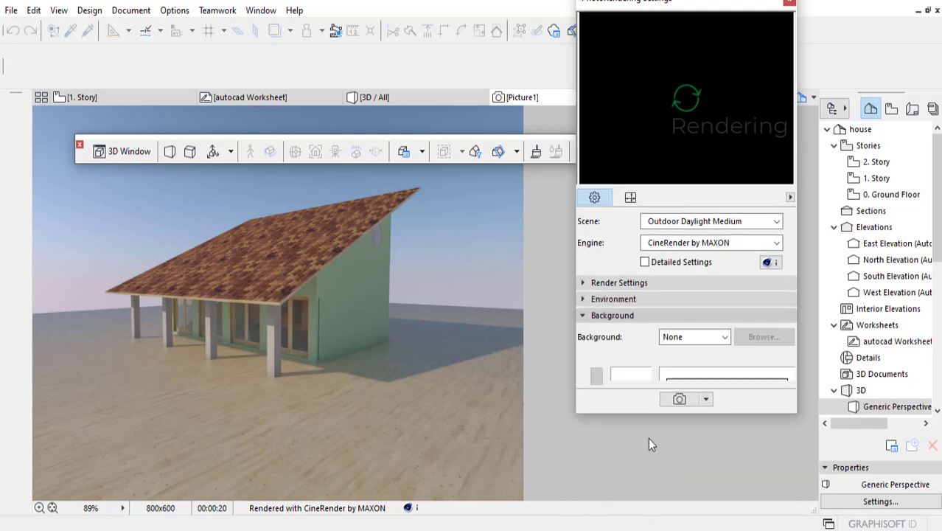
click(594, 319)
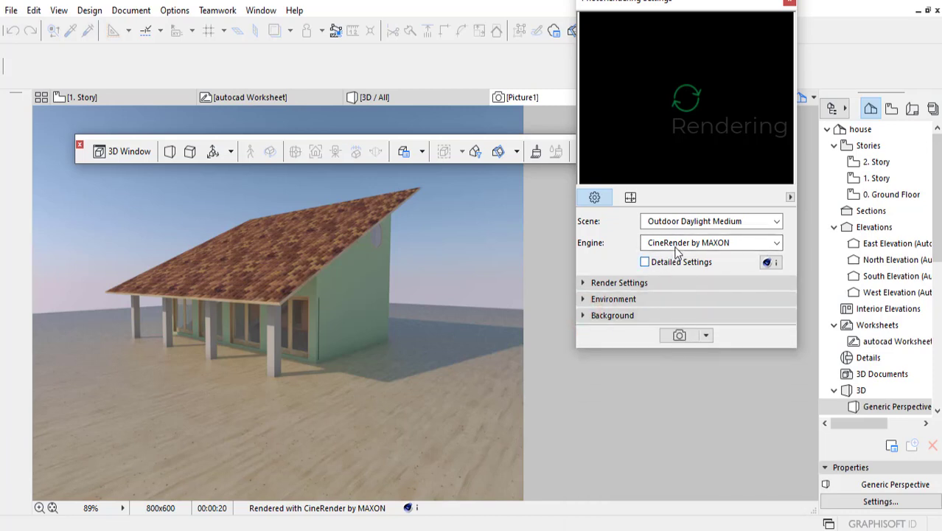
click(723, 243)
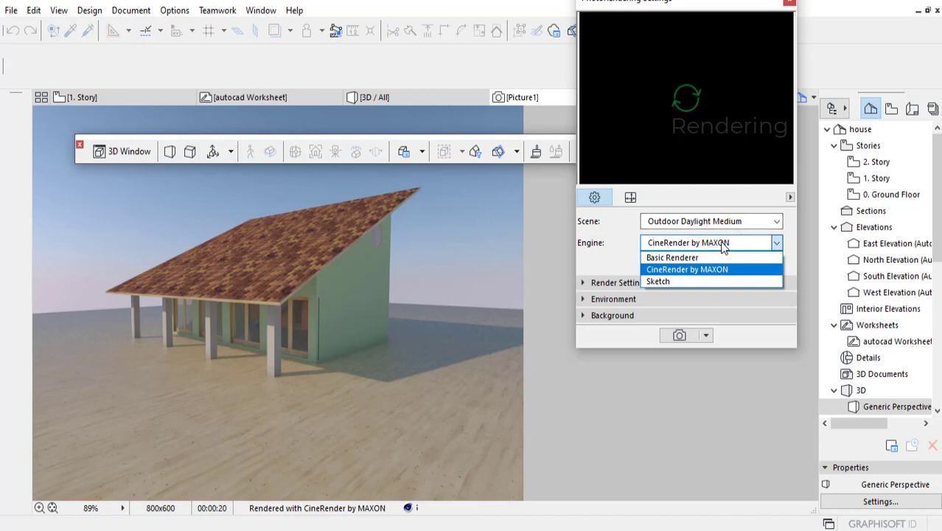
click(726, 243)
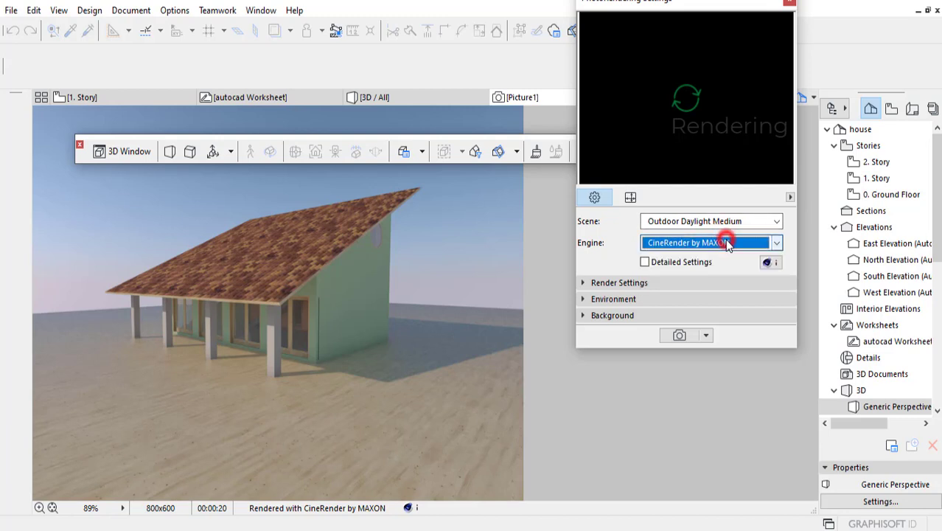
Switch the rendering engine to Sketch and refresh the preview
click(726, 244)
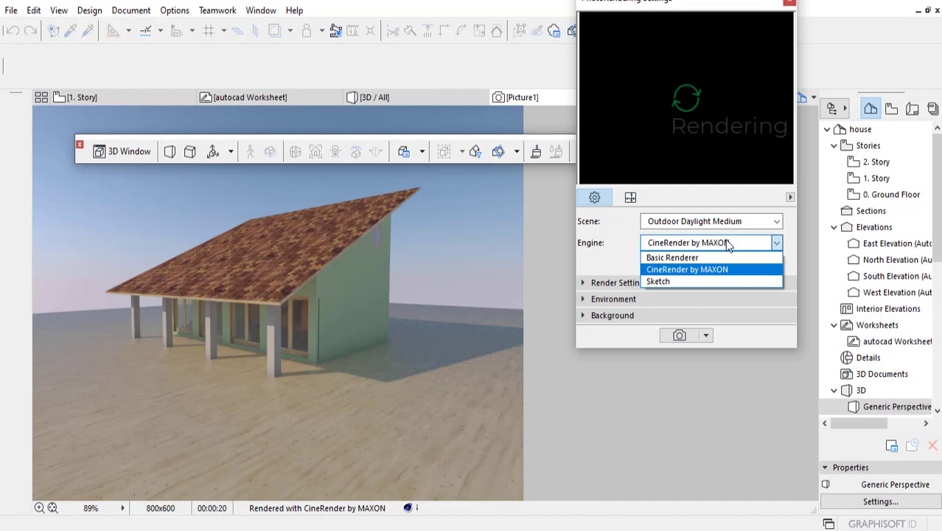
click(726, 243)
click(726, 243)
click(667, 281)
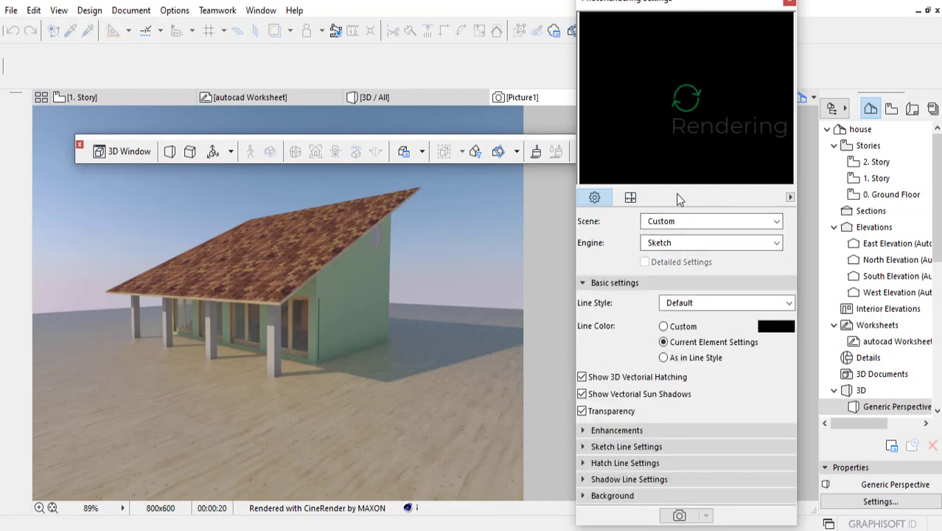
click(688, 95)
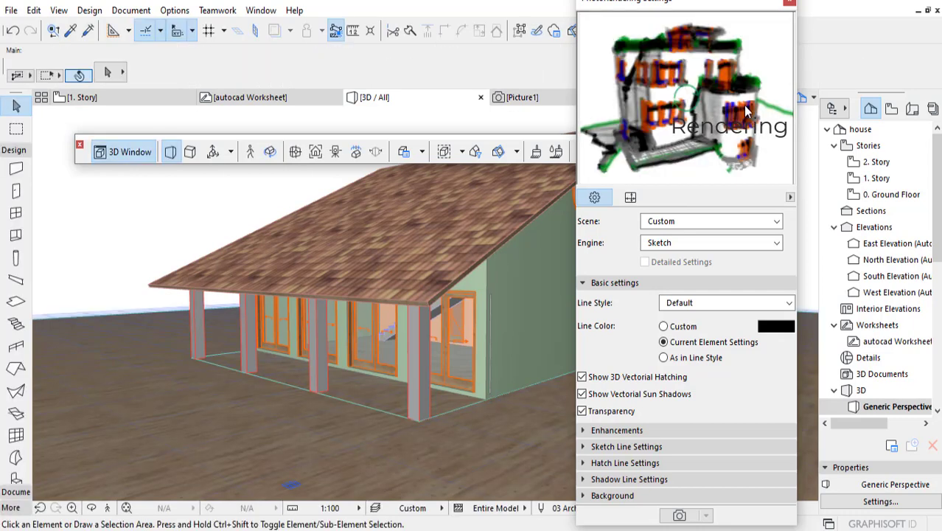
Review the Enhancements and the sketch, hatch and shadow line settings, and render the house view with the Sketch engine
click(643, 430)
click(643, 406)
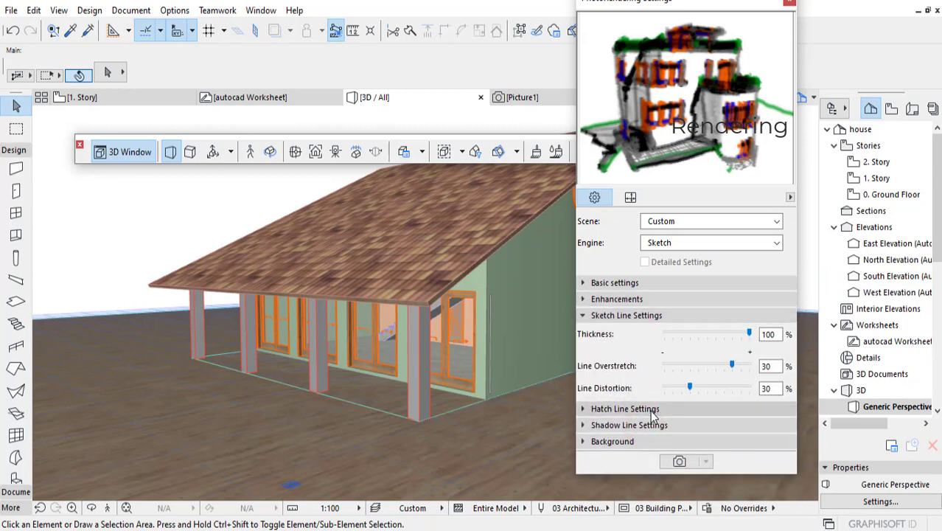
click(650, 415)
click(634, 466)
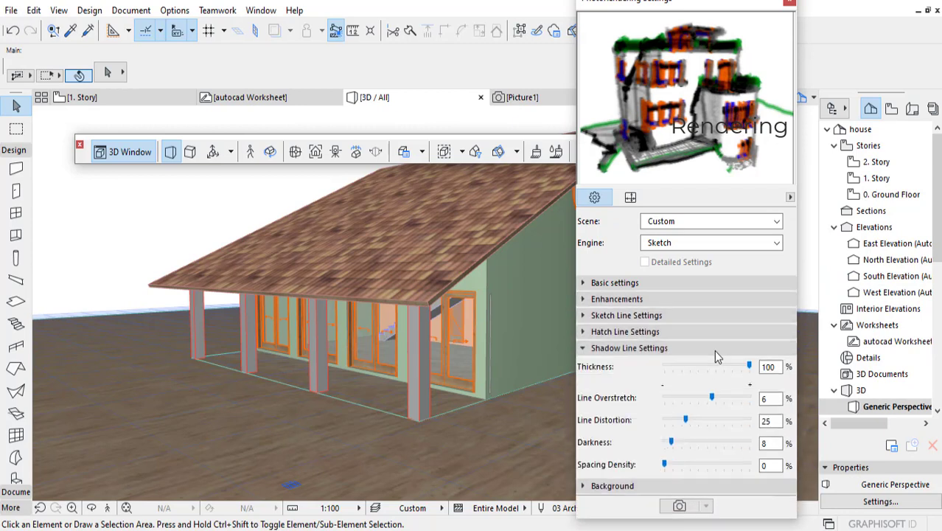
click(679, 506)
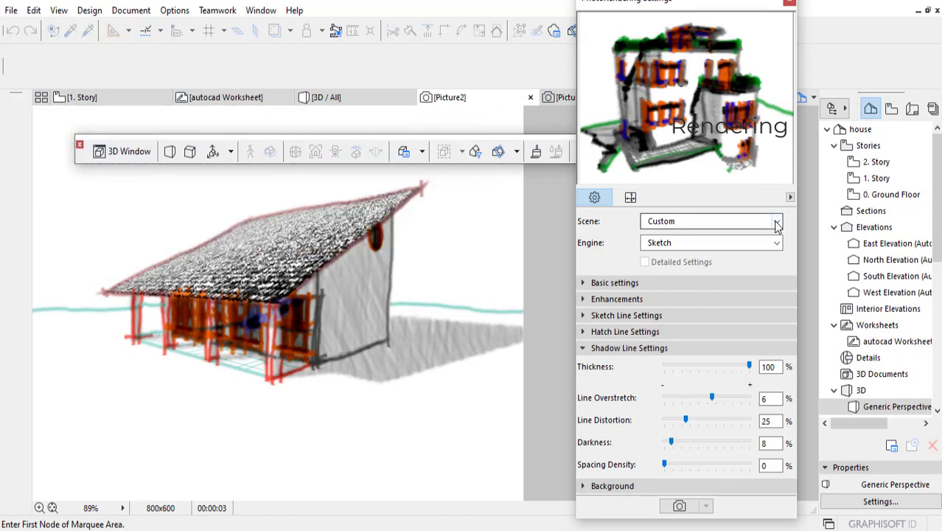
Set the rendering engine back to CineRender by MAXON and close PhotoRendering Settings
click(708, 242)
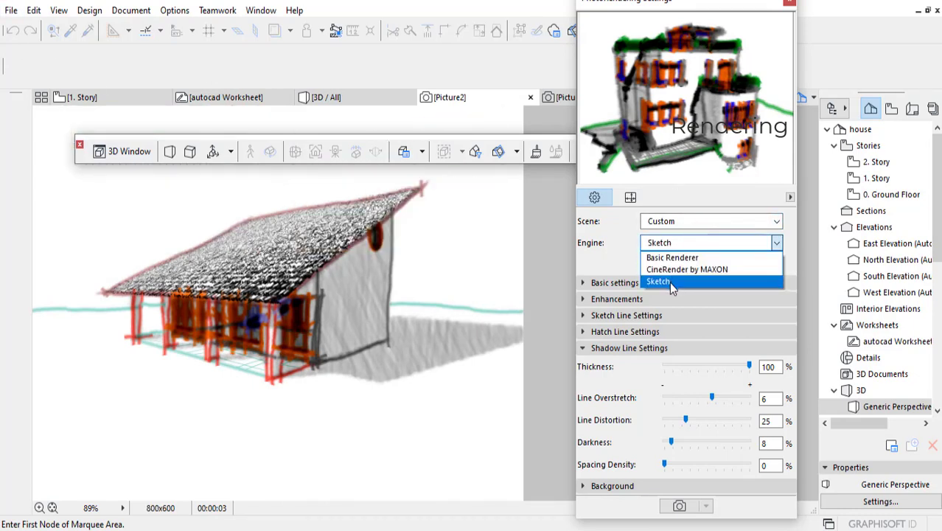
click(675, 275)
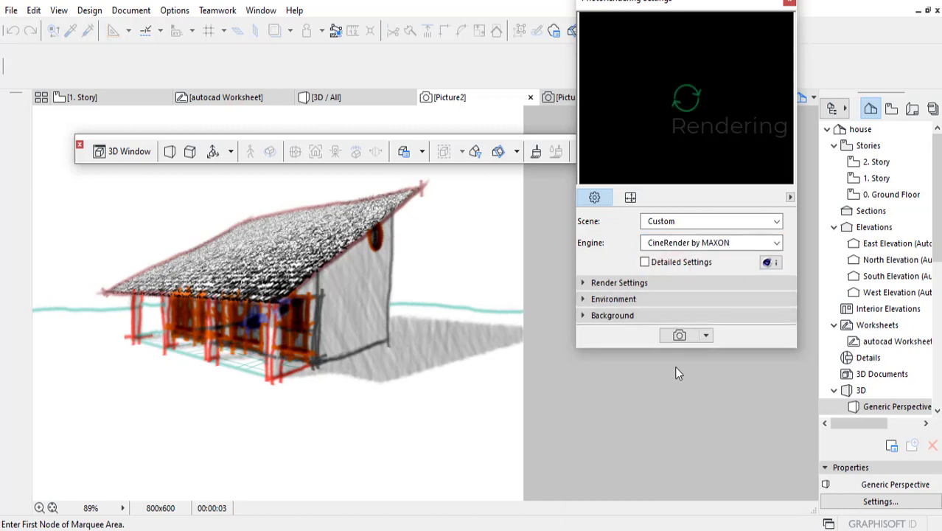
click(790, 4)
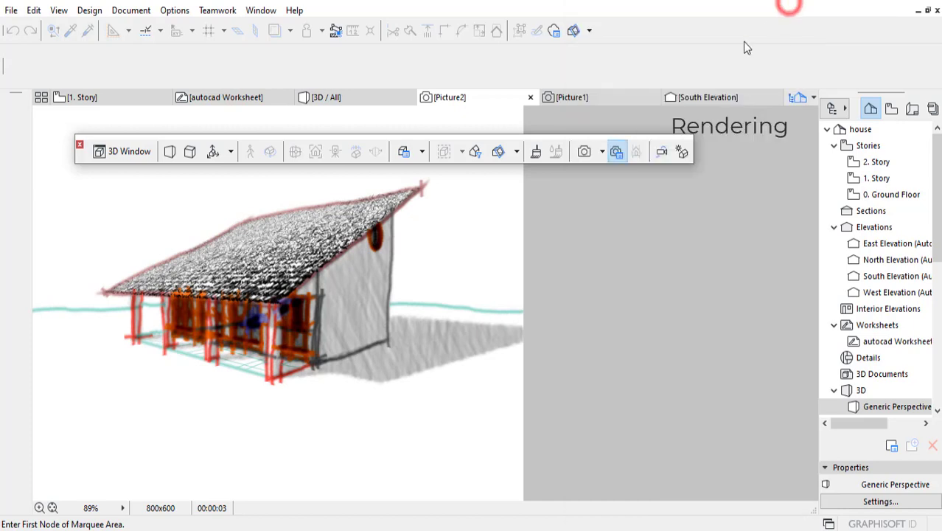
Start a CineRender rendering of the full house and close the unfinished picture without saving
click(584, 154)
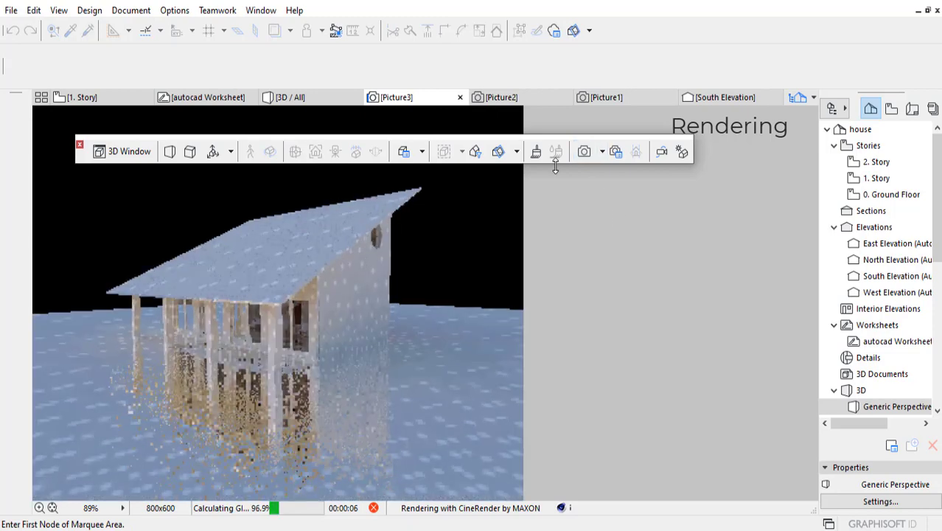
click(460, 97)
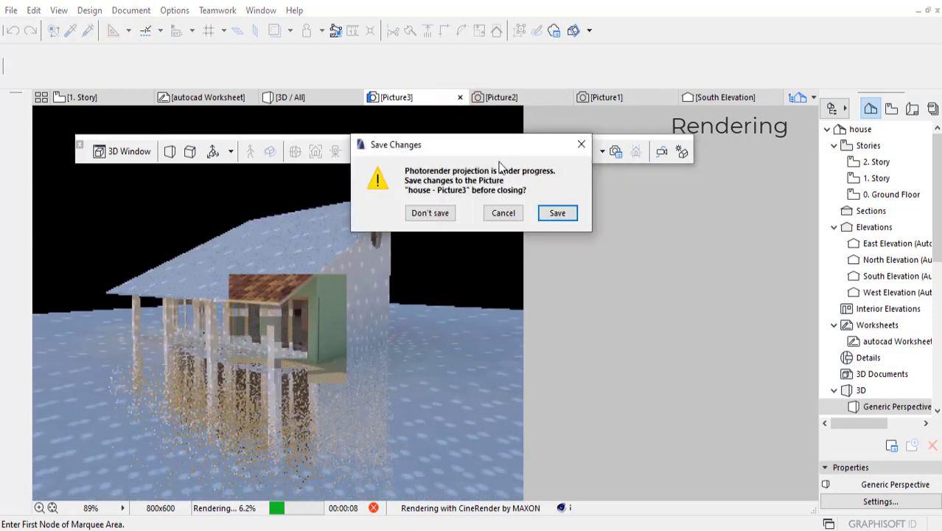
click(431, 213)
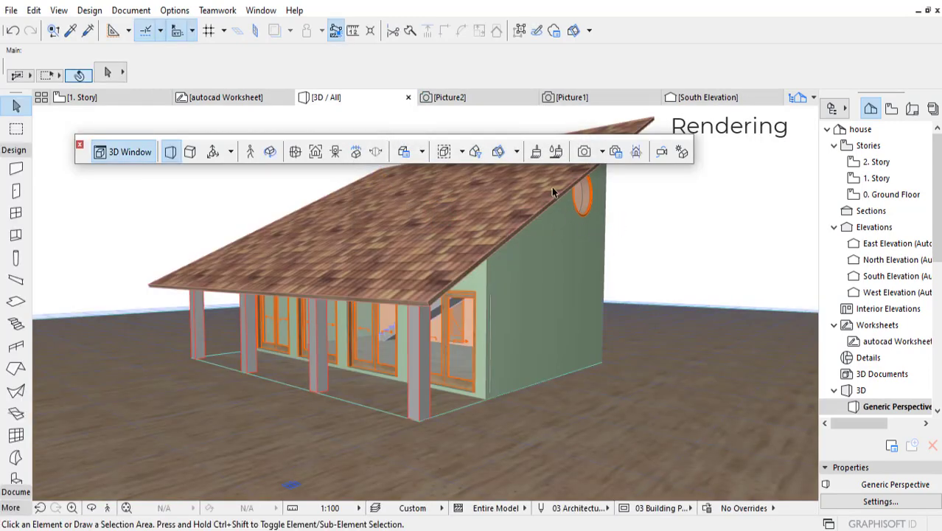
Turn on 3D Cutaway and add a horizontal cutting plane that slices down through the house roof
shift+middle_drag(490, 261, 563, 297)
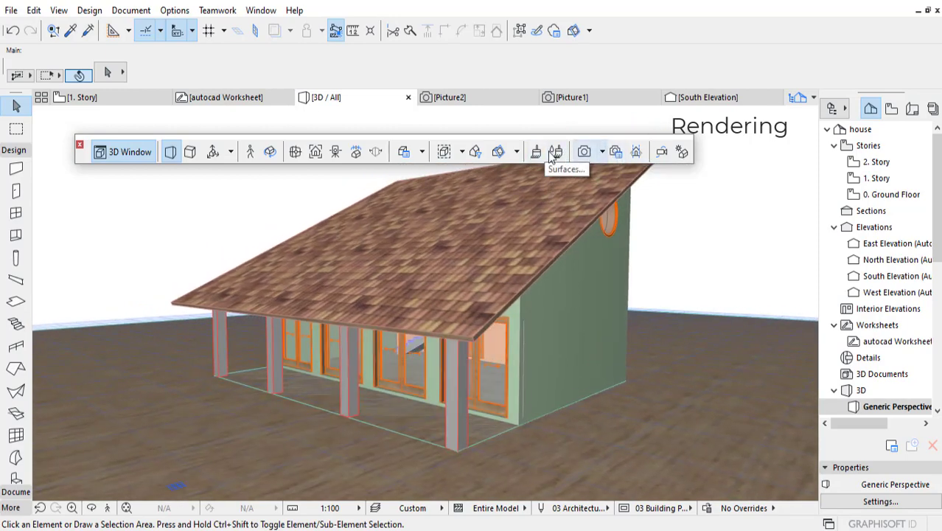
shift+middle_drag(550, 242, 543, 271)
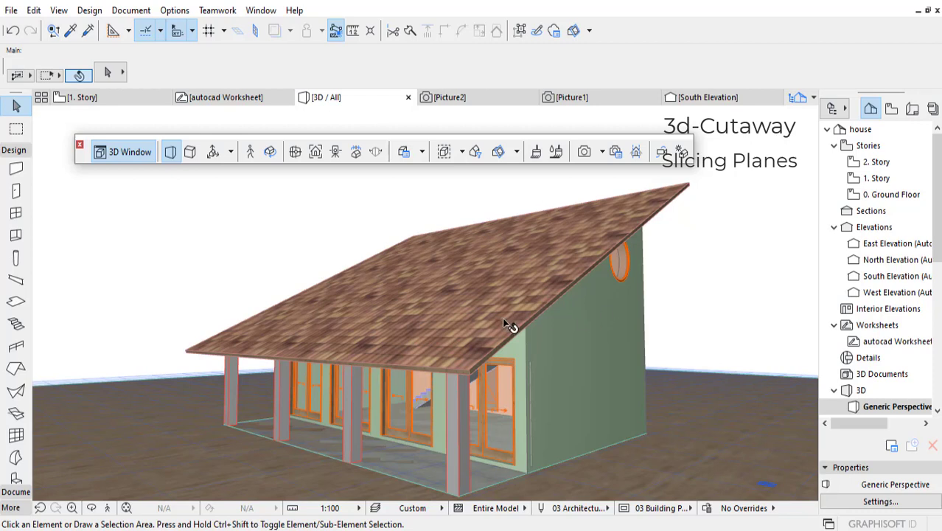
click(510, 137)
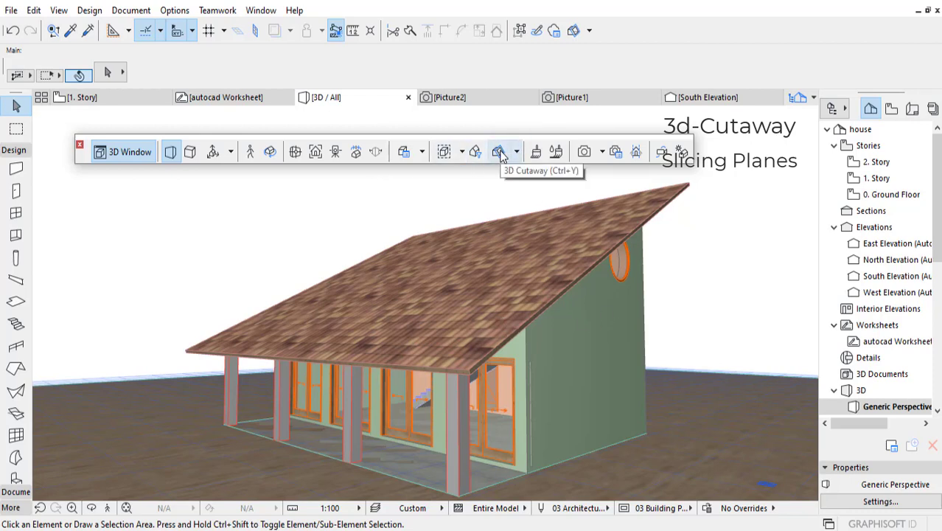
click(499, 152)
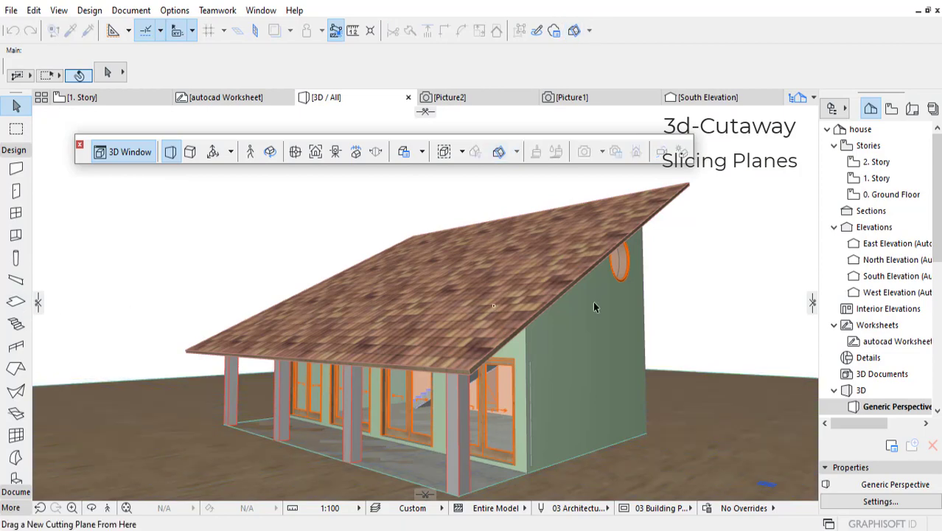
click(423, 113)
drag(423, 113, 424, 329)
shift+middle_drag(520, 258, 516, 295)
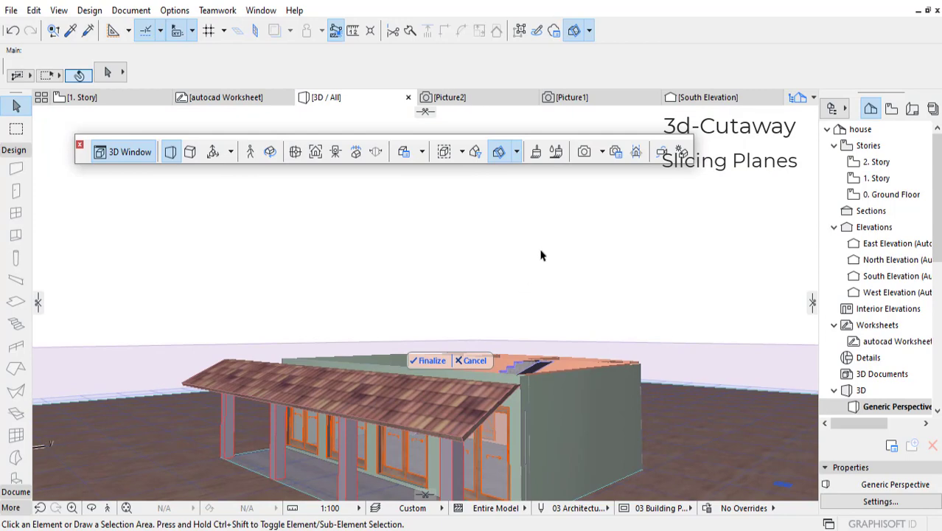
mouse_move(558, 255)
shift+middle_down()
mouse_move(550, 266)
mouse_move(595, 326)
mouse_move(588, 268)
mouse_move(567, 272)
mouse_move(568, 254)
shift+middle_up()
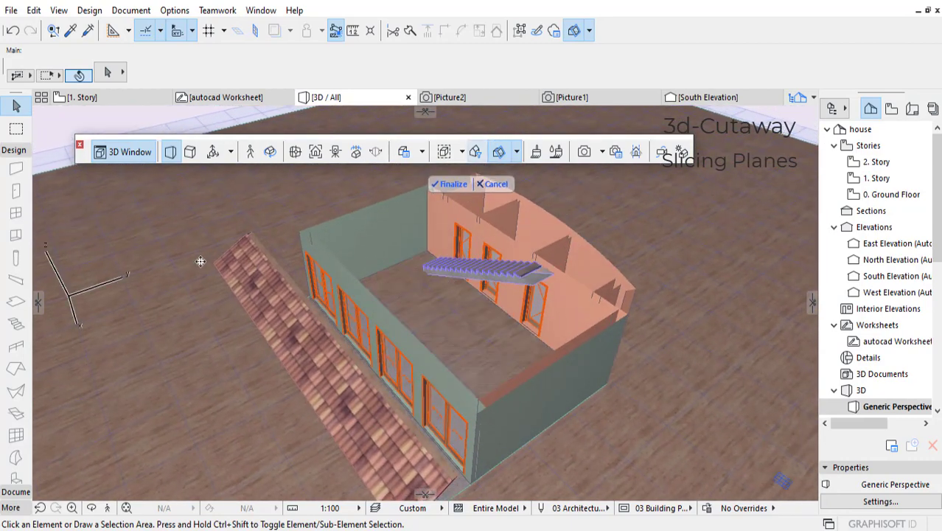
Lower the horizontal cutting plane by about 830 so it cuts the walls and windows, and finalize the cut
click(195, 227)
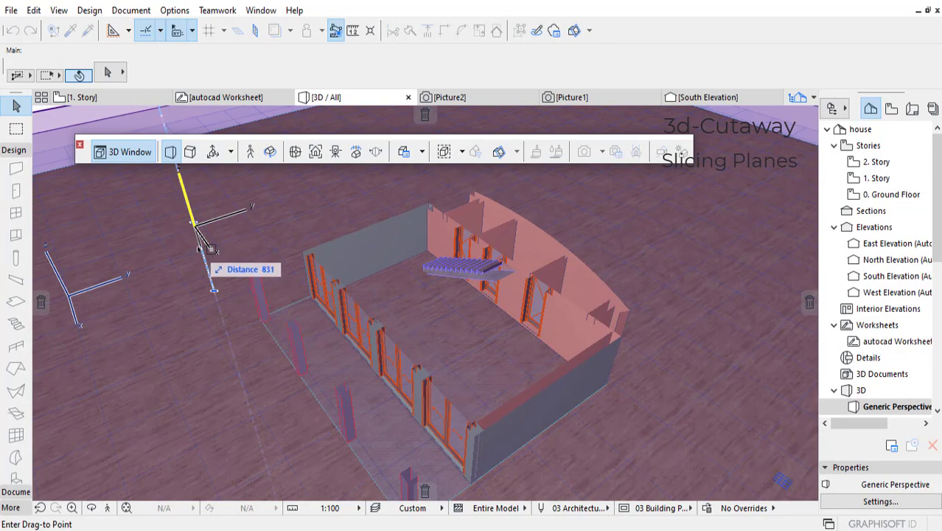
click(199, 252)
mouse_move(631, 283)
shift+middle_down()
mouse_move(630, 267)
mouse_move(626, 292)
shift+middle_up()
click(448, 208)
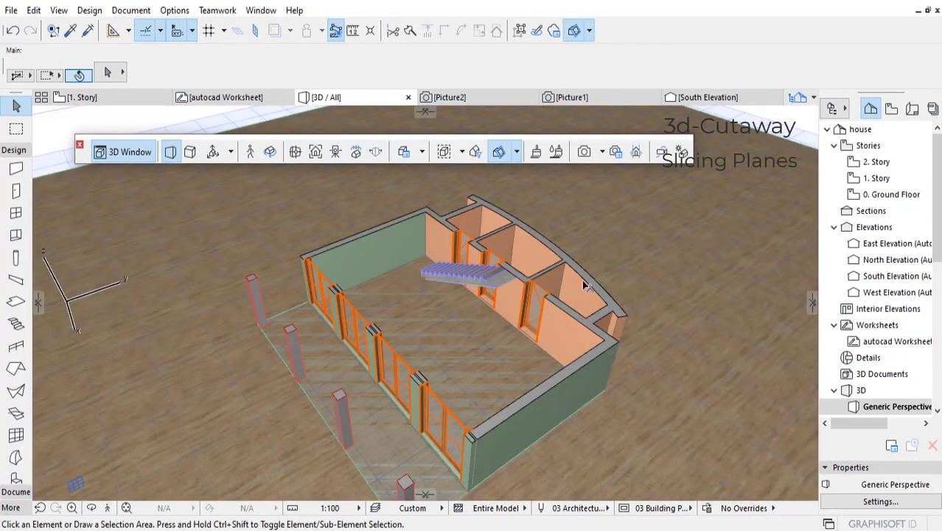
shift+middle_drag(448, 208, 648, 275)
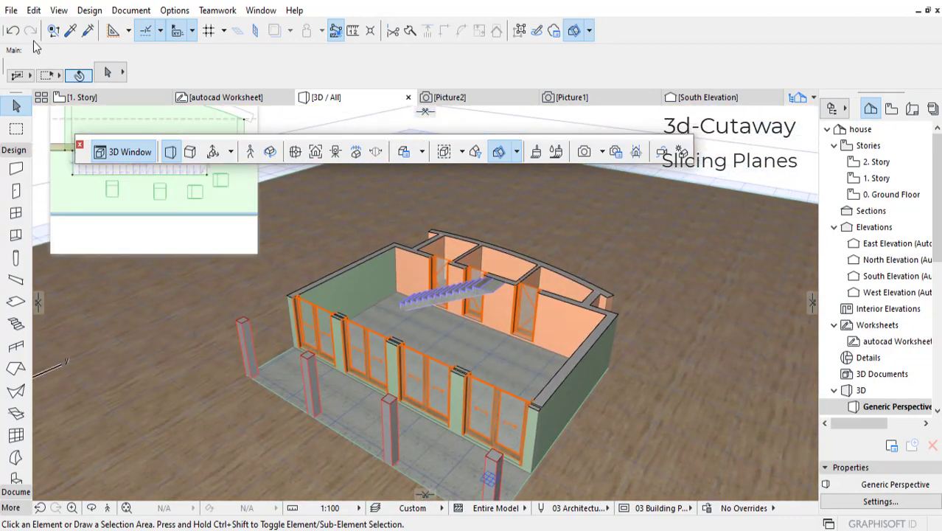
Examine the file formats offered for saving the cutaway 3D view and leave without saving
click(11, 10)
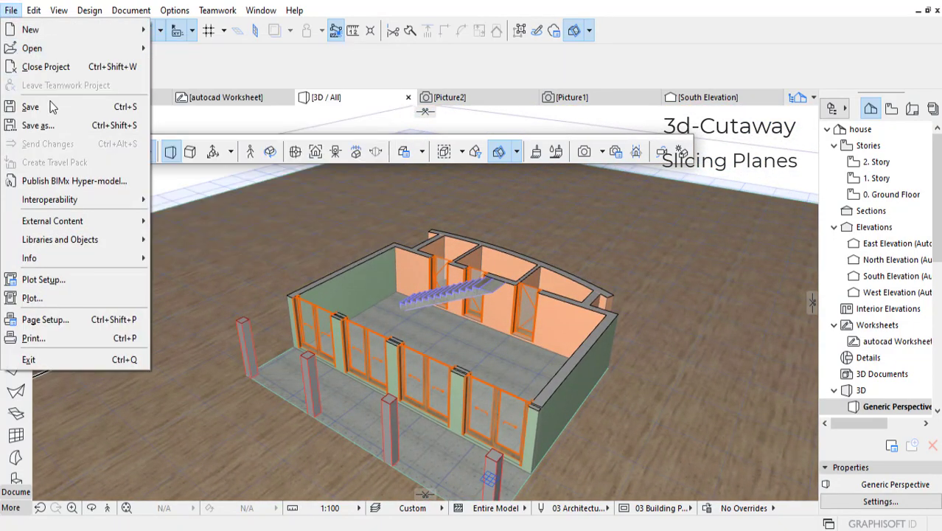
click(40, 126)
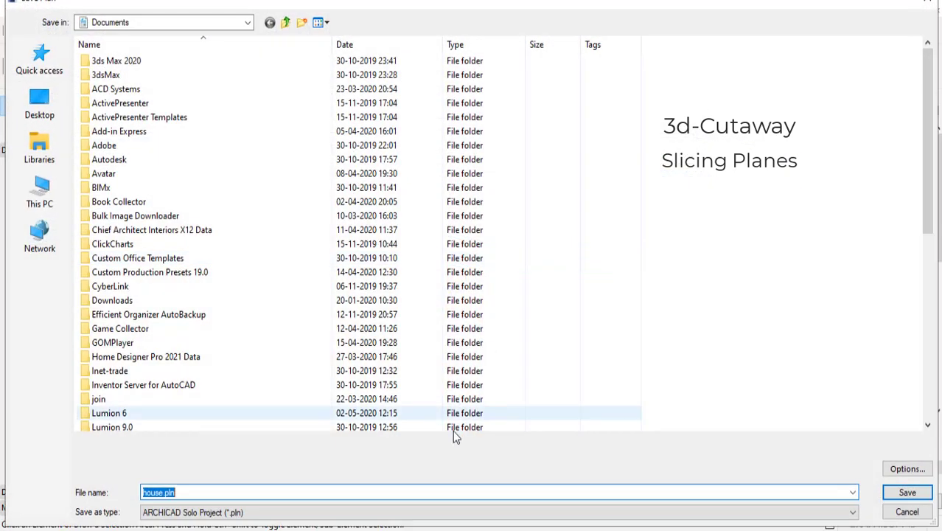
click(417, 512)
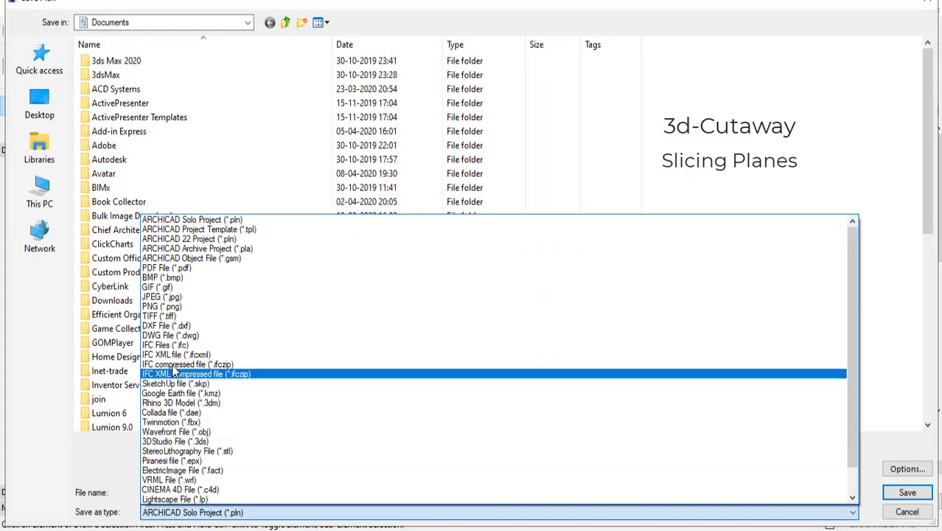
key(Escape)
key(Escape)
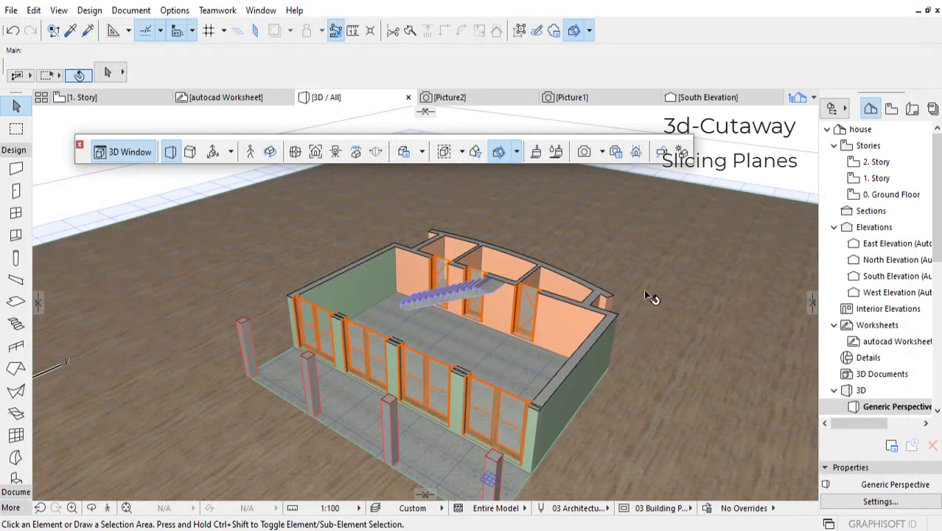
Start a CineRender rendering of the cutaway house and close the unfinished picture without saving
drag(646, 295, 514, 326)
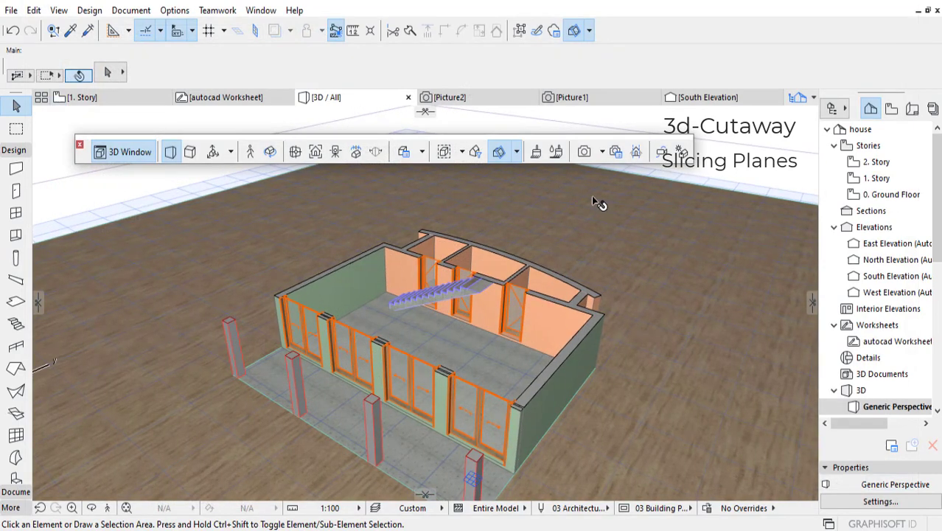
click(584, 152)
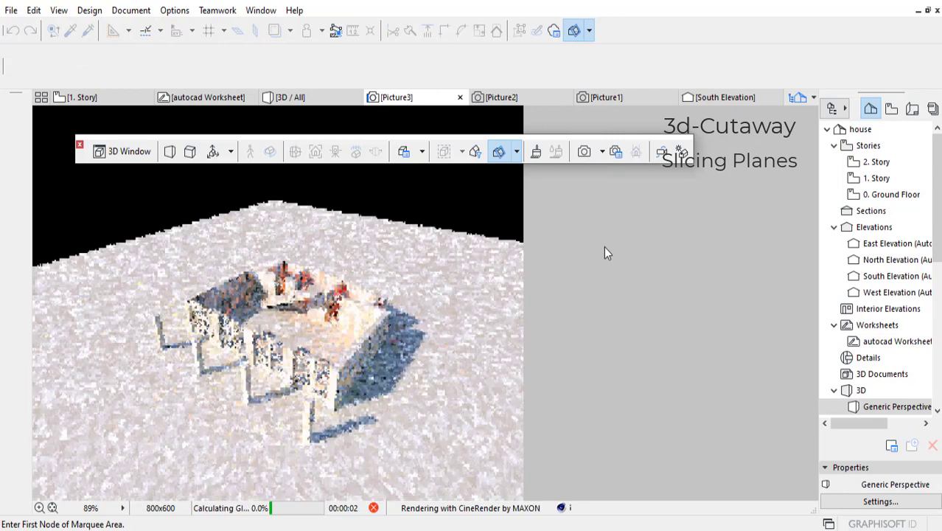
click(460, 97)
click(441, 212)
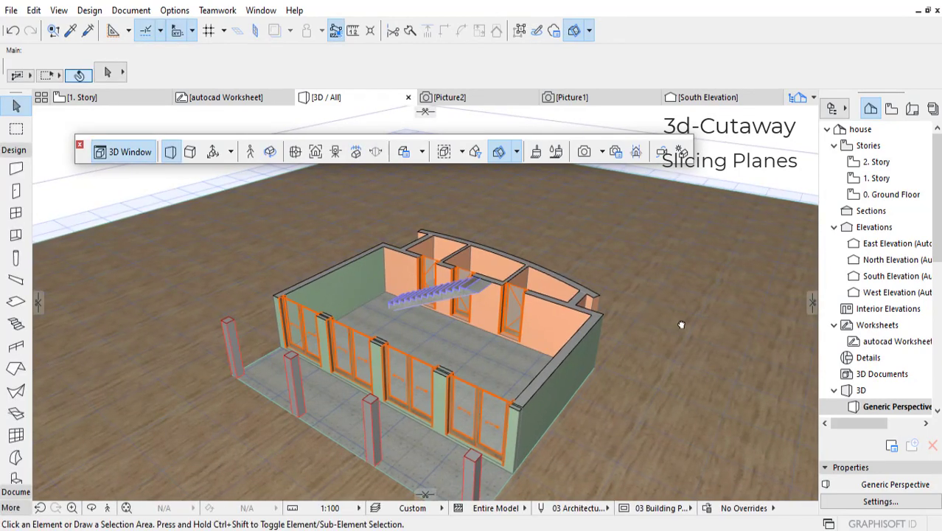
Add a vertical cutting plane that slices off the end wall side of the house, and finalize the cut
shift+middle_drag(680, 324, 696, 328)
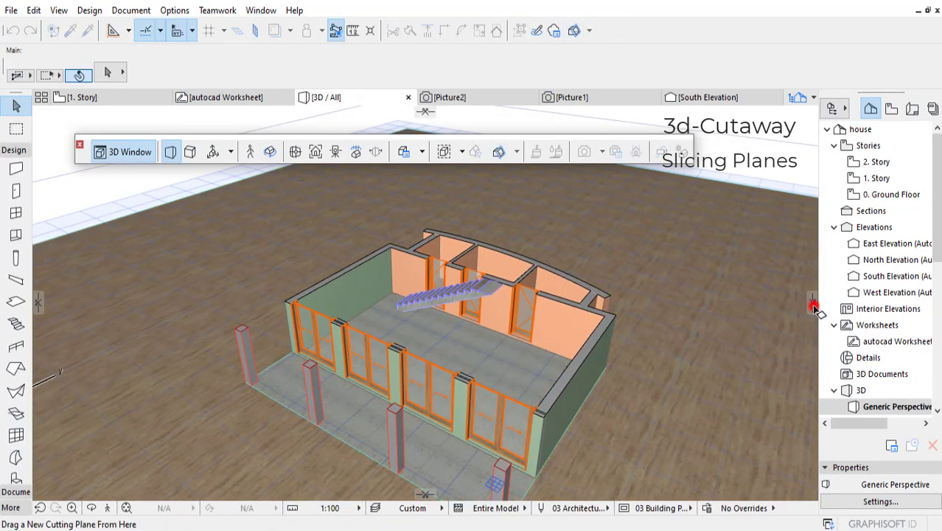
drag(814, 308, 555, 331)
click(578, 332)
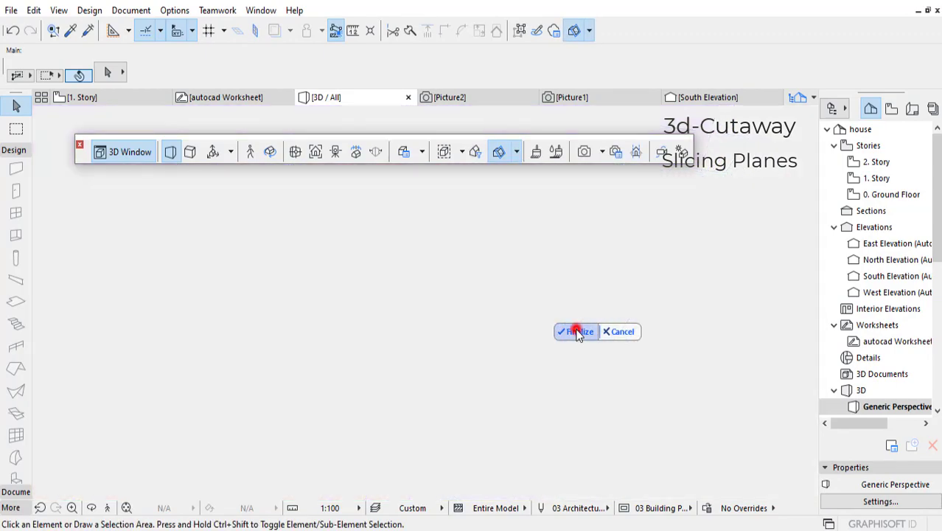
shift+middle_drag(600, 318, 609, 291)
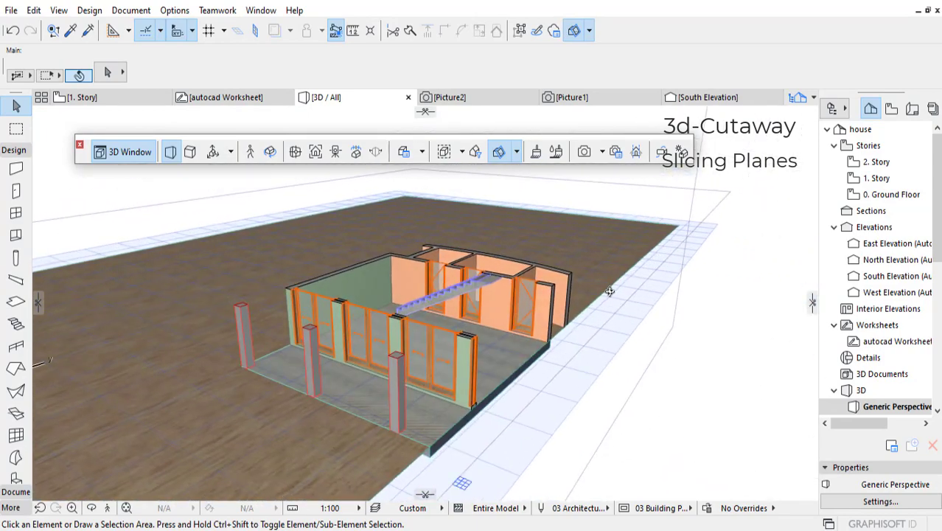
shift+middle_drag(594, 373, 619, 324)
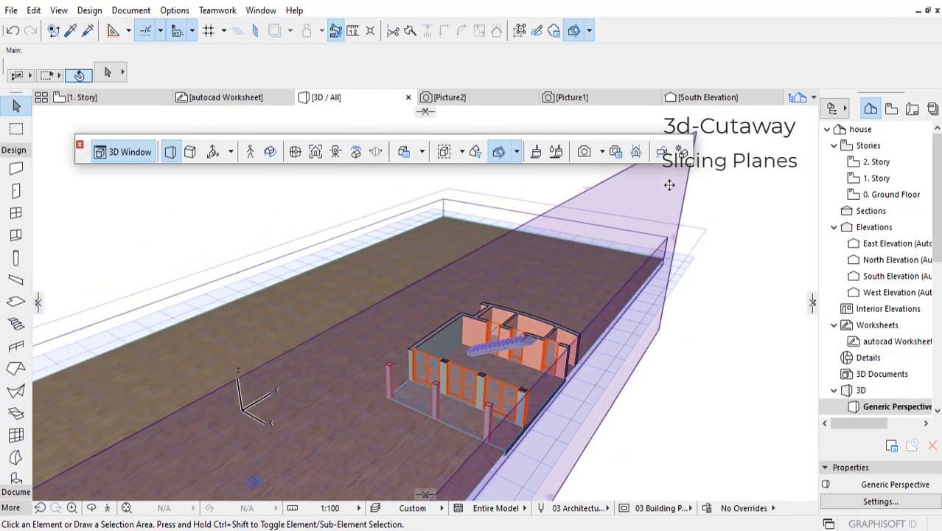
Turn off 3D Cutaway to show the complete house with its roof again
click(497, 153)
shift+middle_drag(667, 322, 573, 322)
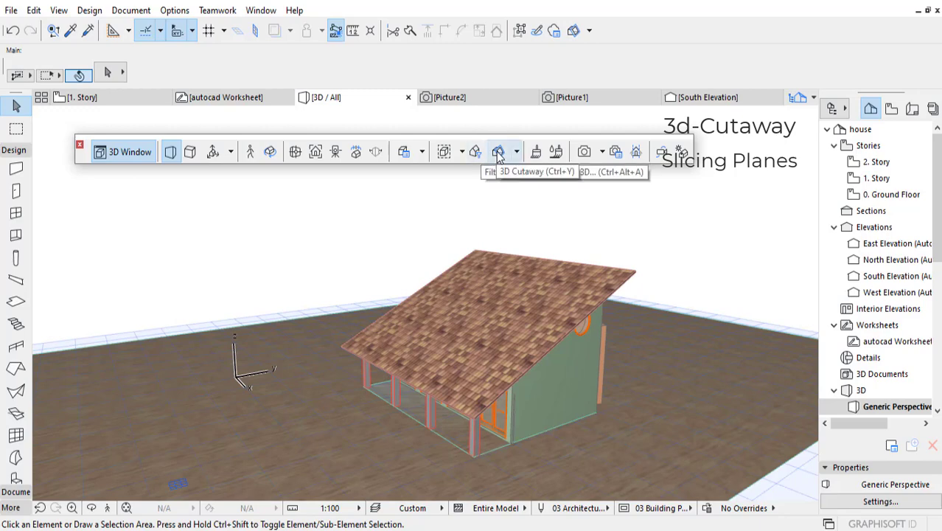
click(498, 153)
click(498, 152)
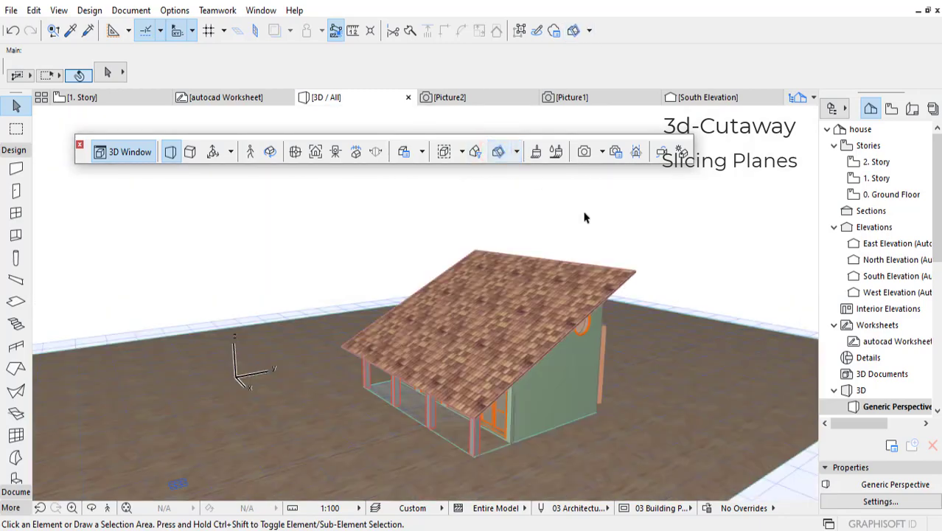
shift+middle_drag(585, 210, 602, 357)
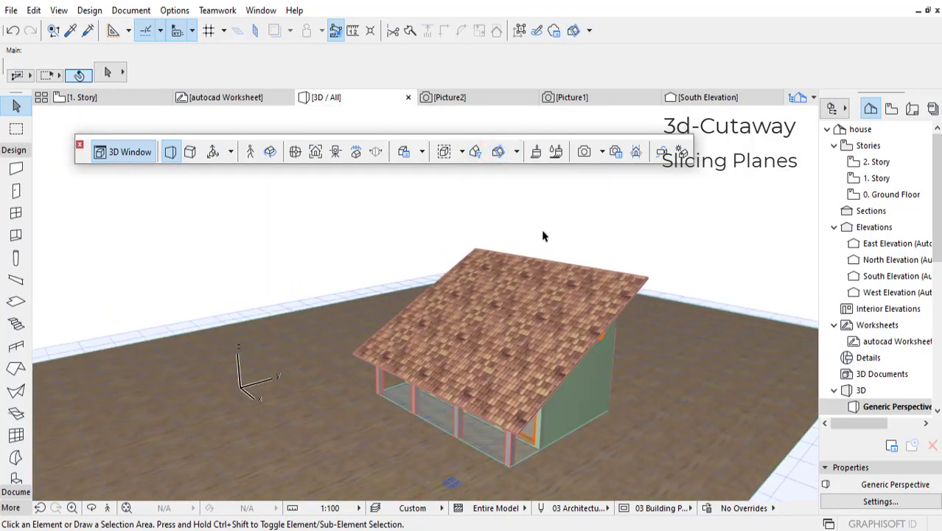
Turn 3D Cutaway back on and delete the vertical cutting plane on the end wall side of the house
click(498, 153)
shift+middle_drag(638, 310, 665, 215)
click(665, 210)
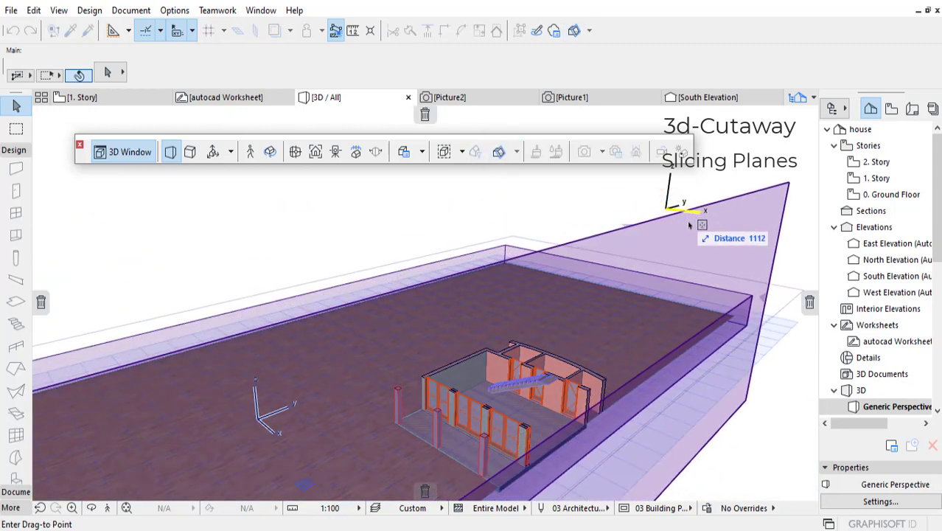
click(815, 297)
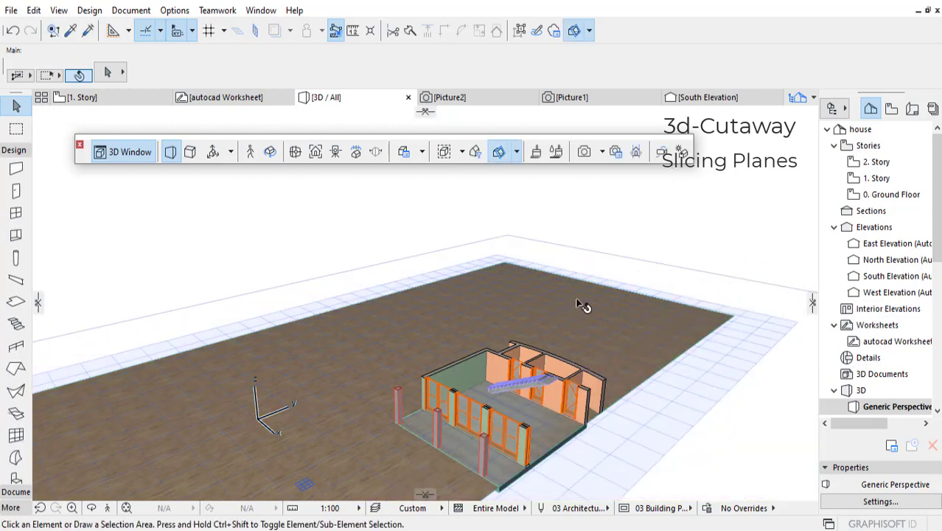
Delete the horizontal cutting plane that slices off the roof, restoring the whole house in the 3D view
click(628, 262)
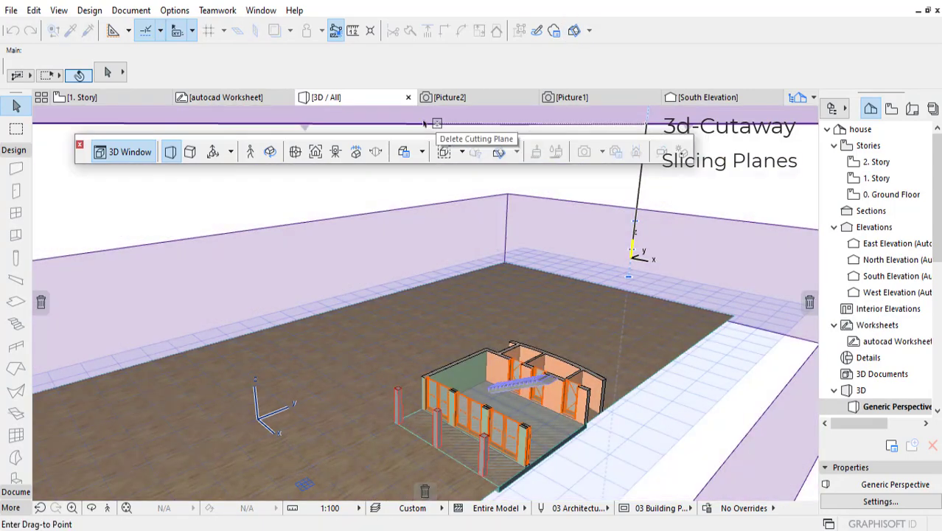
click(428, 121)
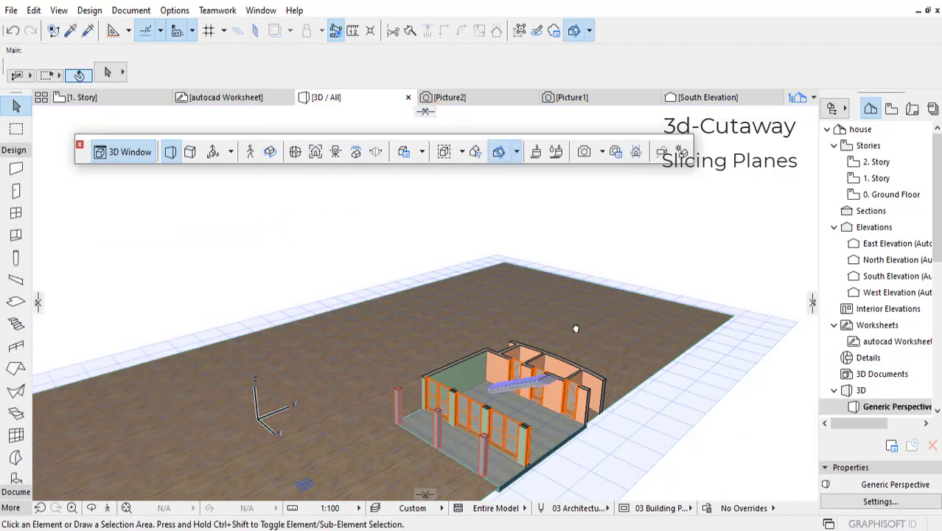
shift+middle_drag(575, 329, 591, 322)
shift+middle_drag(652, 314, 542, 371)
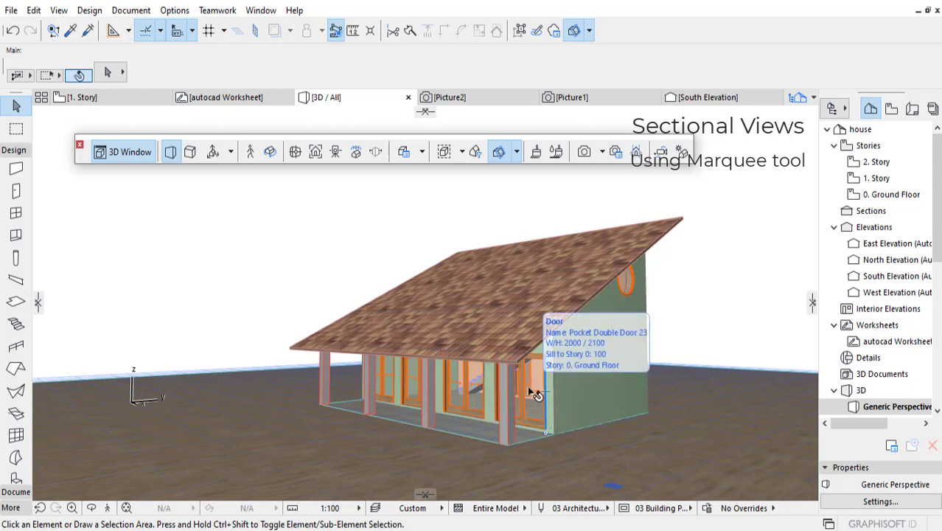
Deselect everything on the 1. Story plan and open the 0. Ground Floor plan
click(127, 97)
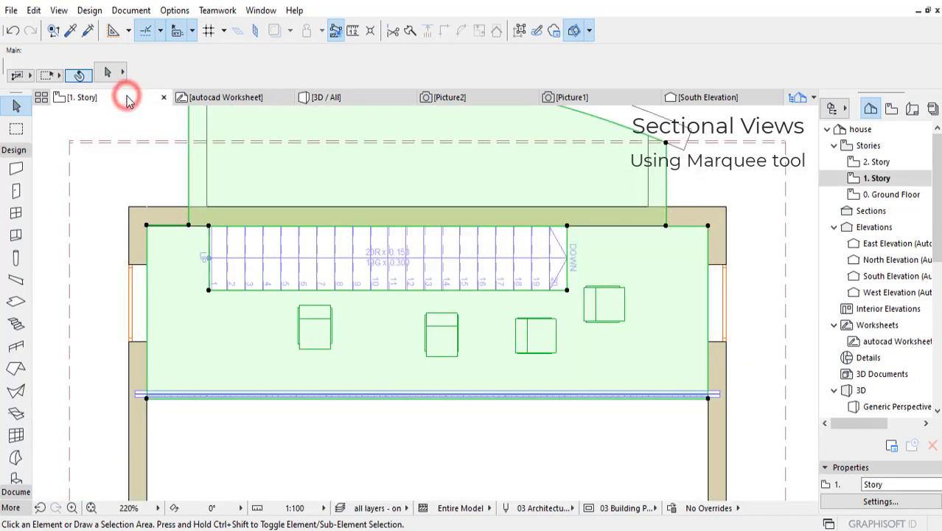
click(543, 343)
scroll(516, 384, down, 4)
key(Escape)
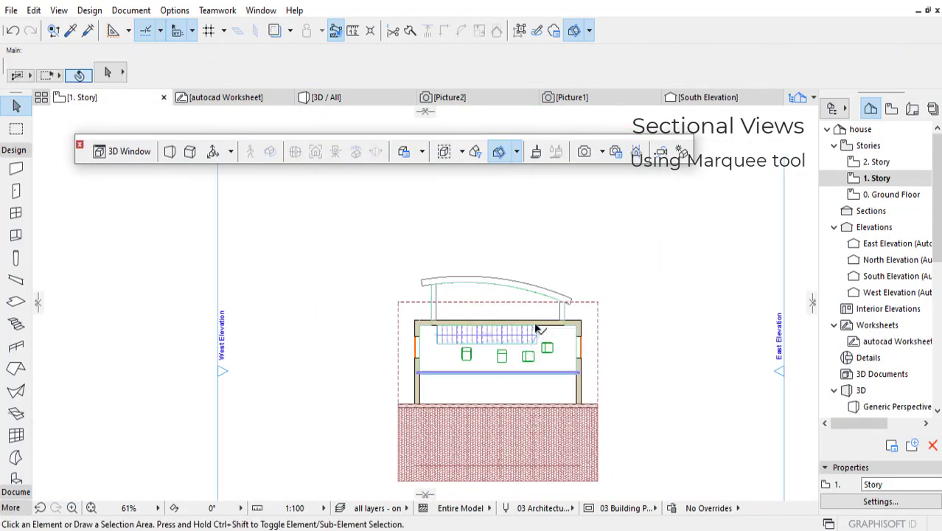
scroll(625, 327, up, 3)
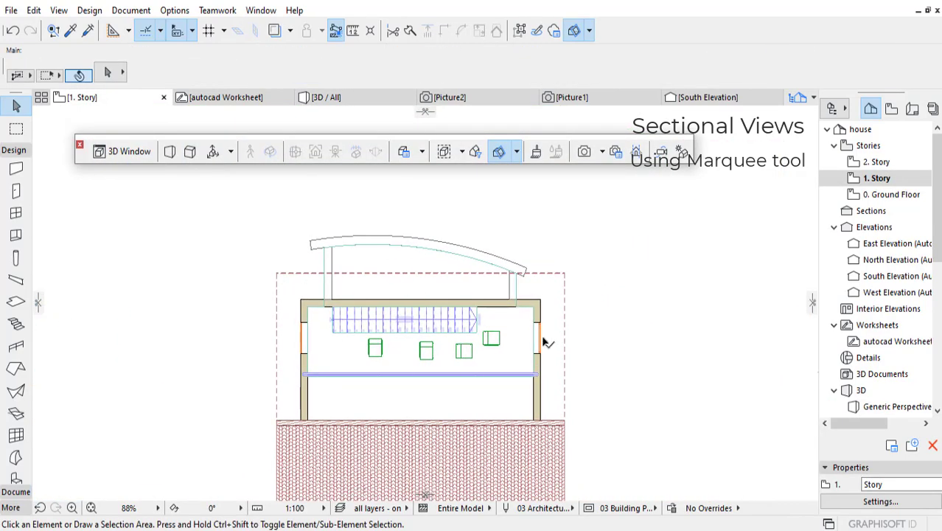
double_click(893, 193)
middle_drag(421, 287, 405, 281)
Draw a rectangular marquee on the ground floor plan around the curved rear rooms, the stair and part of the living area
click(17, 128)
click(221, 193)
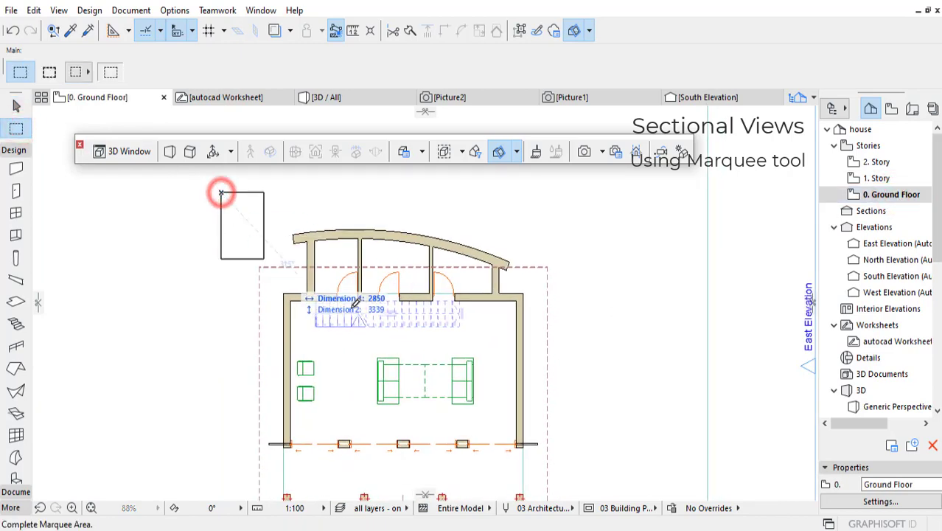
click(577, 391)
scroll(351, 364, up, 1)
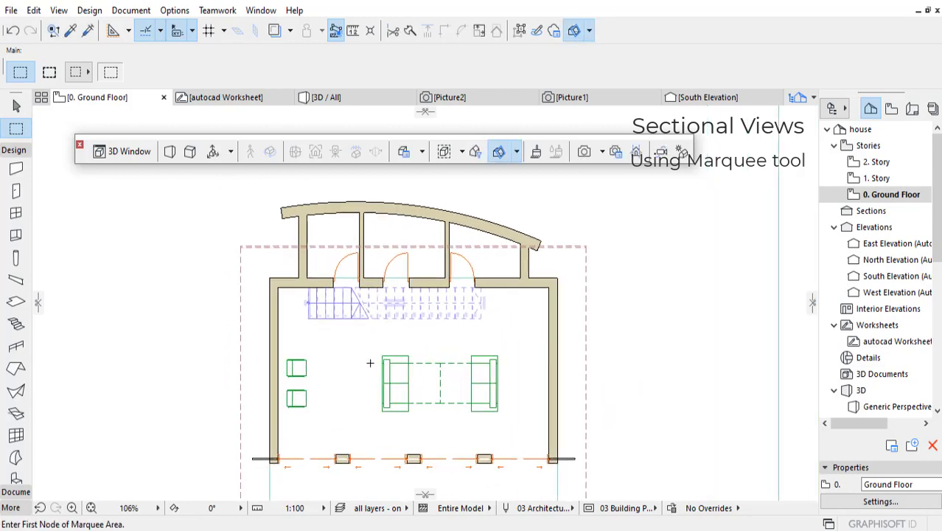
middle_drag(370, 363, 376, 385)
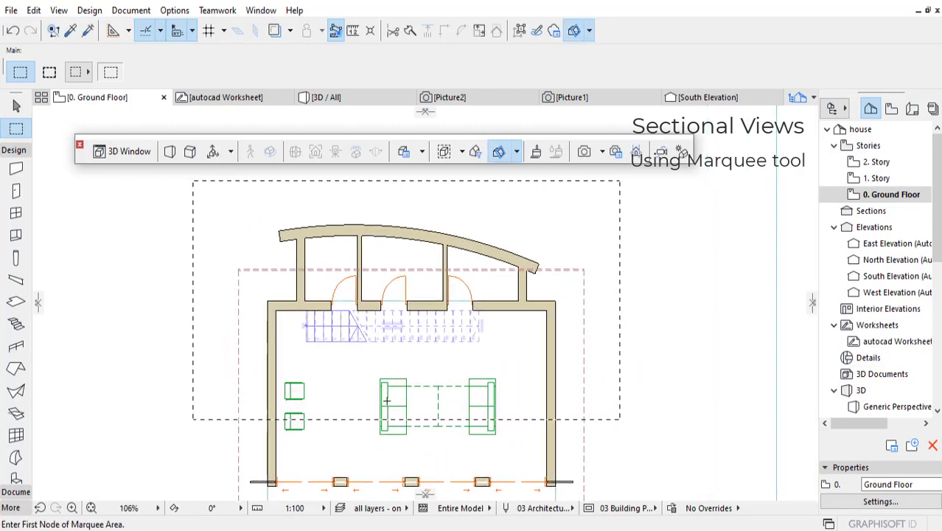
middle_drag(498, 394, 503, 410)
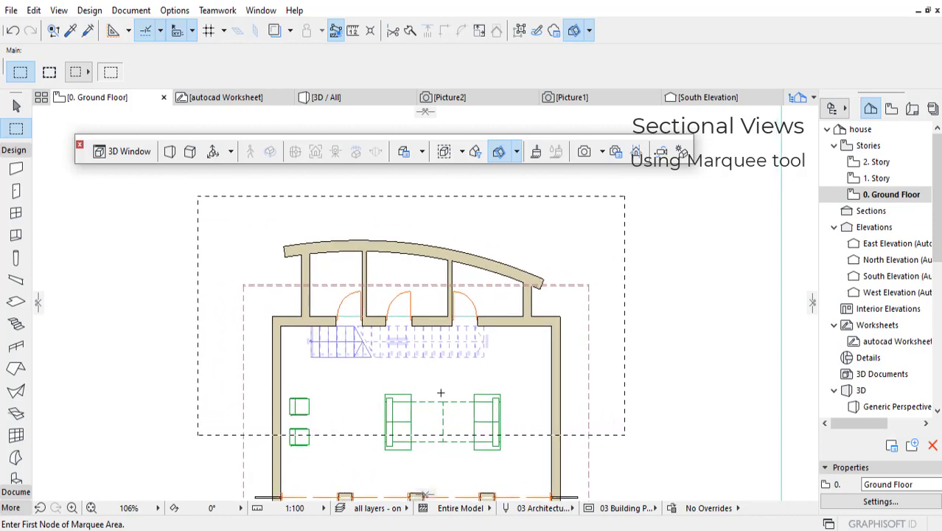
mouse_move(447, 386)
middle_down()
mouse_move(445, 368)
mouse_move(446, 386)
middle_up()
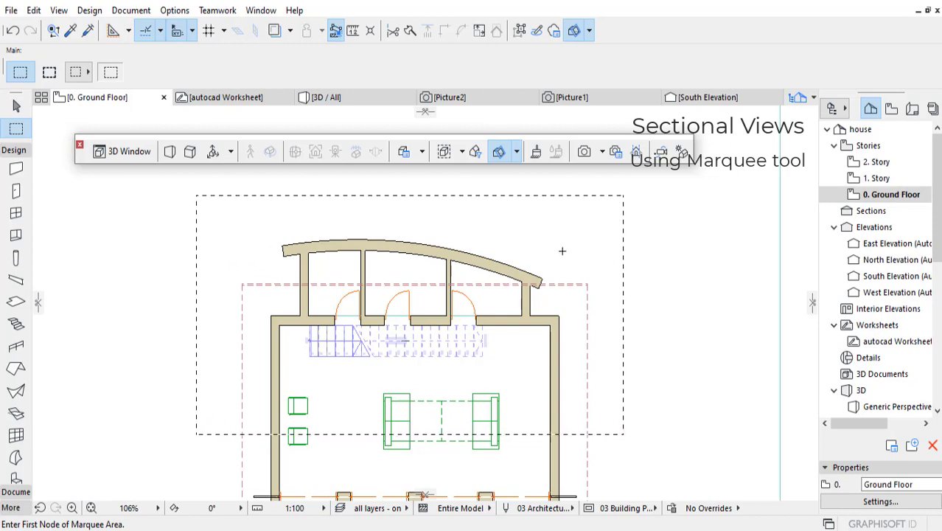
middle_drag(563, 252, 564, 262)
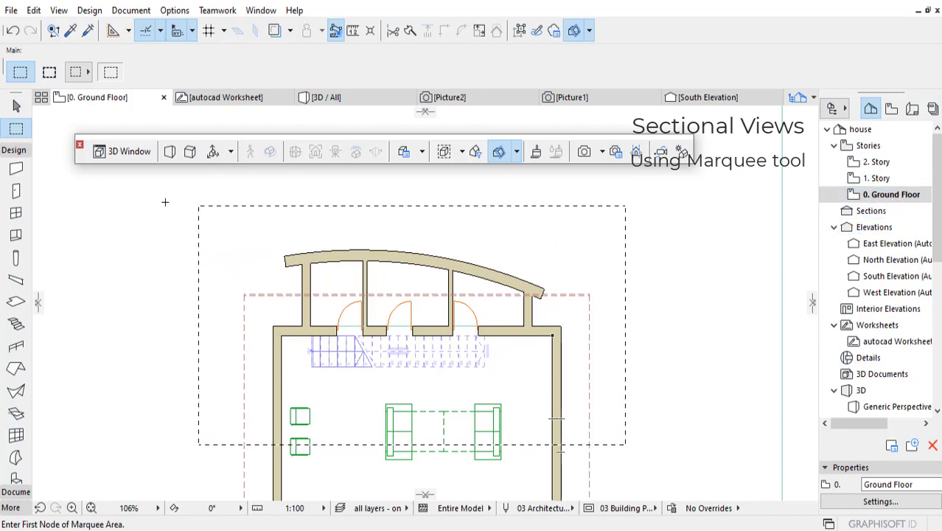
Switch the marquee to cover all stories and show the marquee area in 3D
click(48, 72)
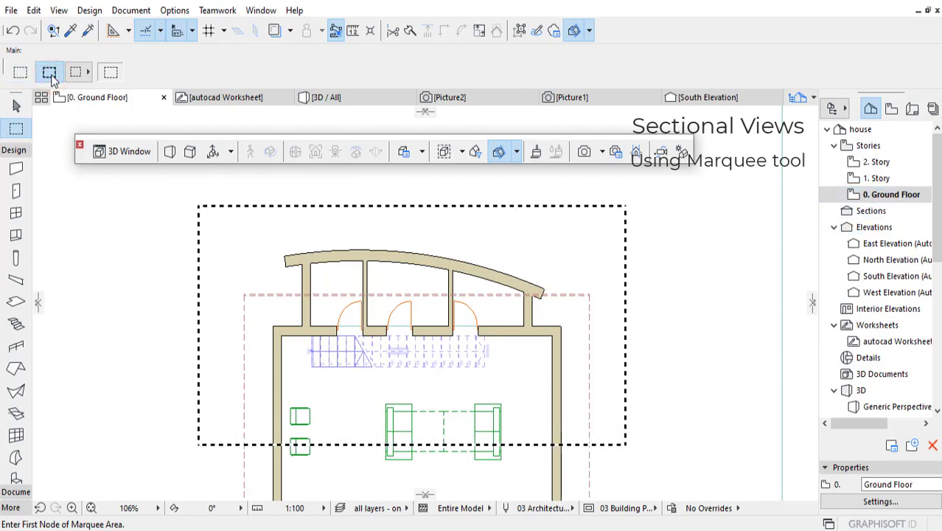
right_click(625, 368)
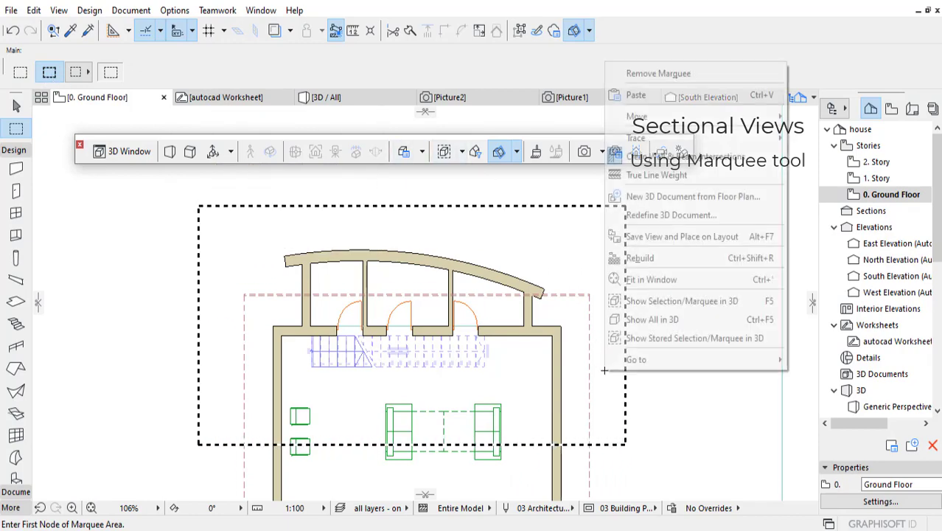
mouse_move(632, 360)
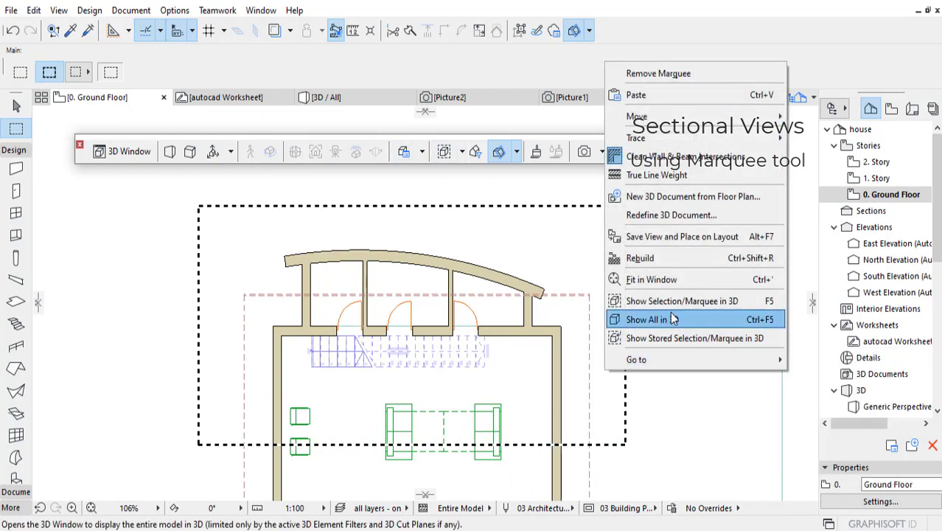
click(667, 300)
scroll(558, 354, up, 5)
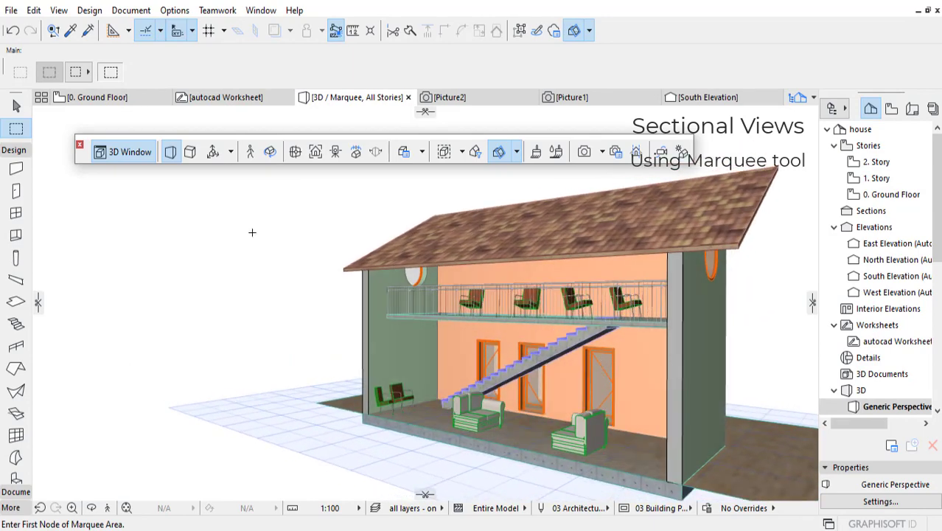
Return to the ground floor plan, limit the marquee to the single story, and show it in 3D
click(92, 97)
click(78, 72)
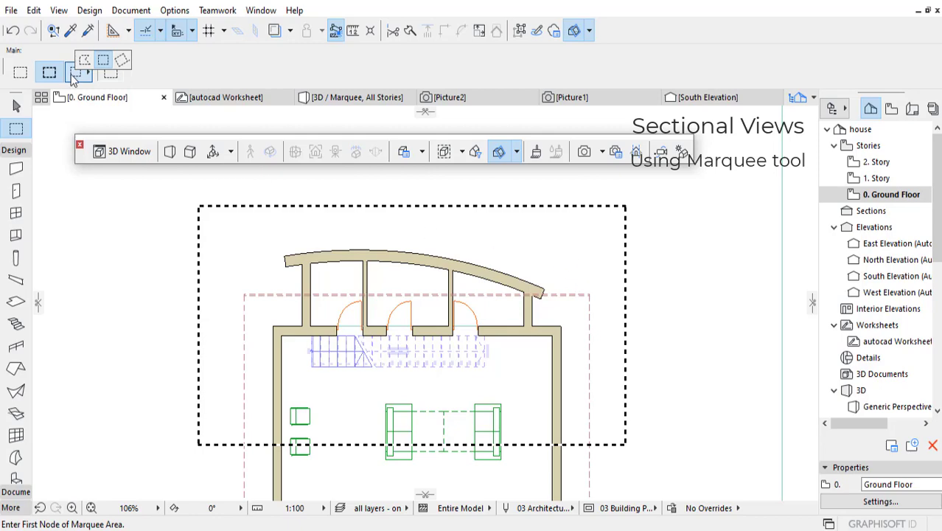
click(28, 73)
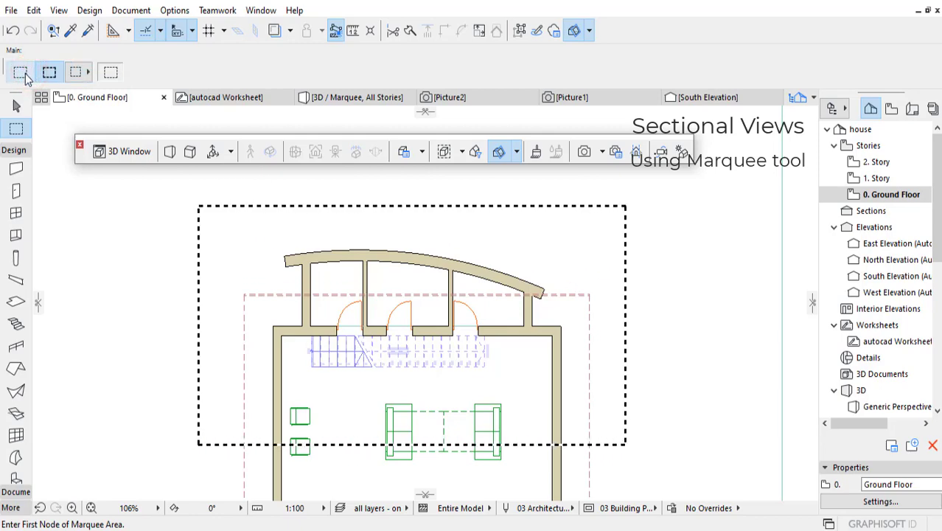
right_click(594, 224)
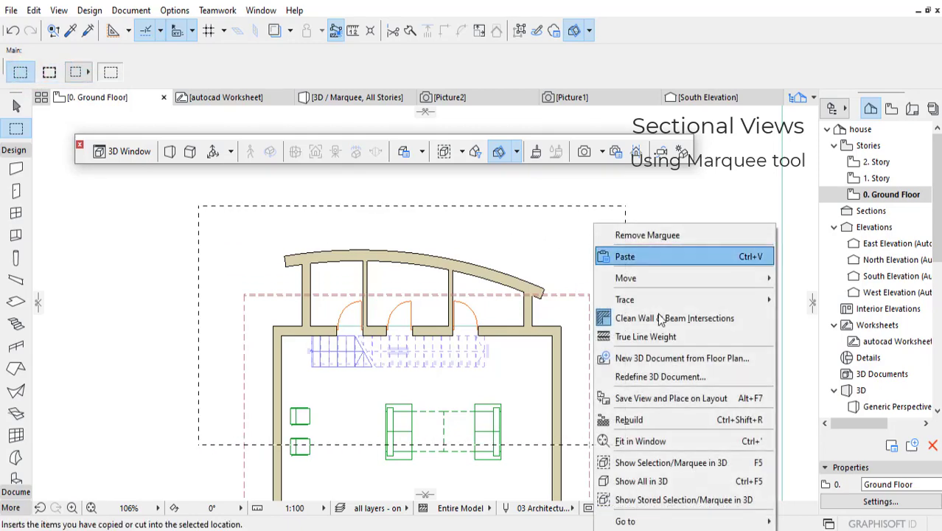
click(656, 462)
shift+middle_drag(607, 319, 625, 344)
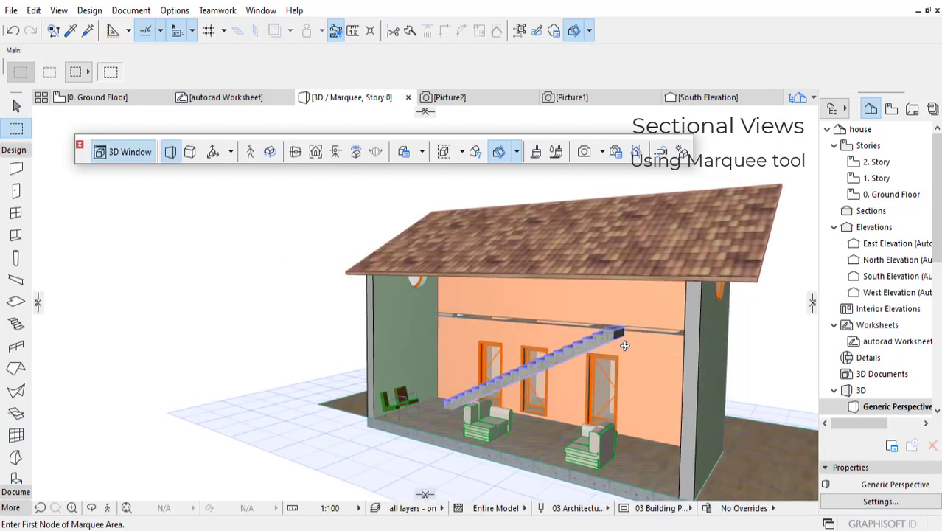
Show the ground floor marquee in 3D once more, and restore the entire model with Show All in 3D
click(111, 97)
middle_drag(587, 315, 556, 318)
right_click(539, 276)
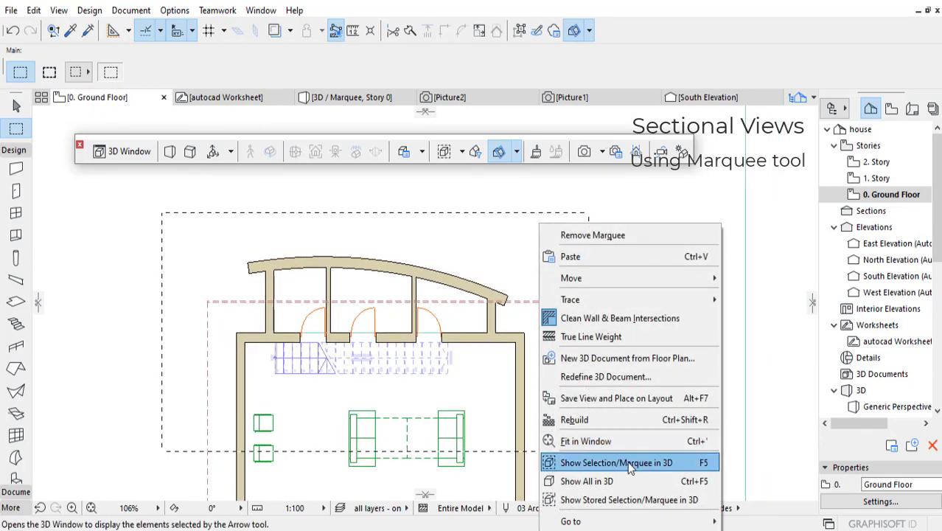
click(630, 465)
right_click(769, 328)
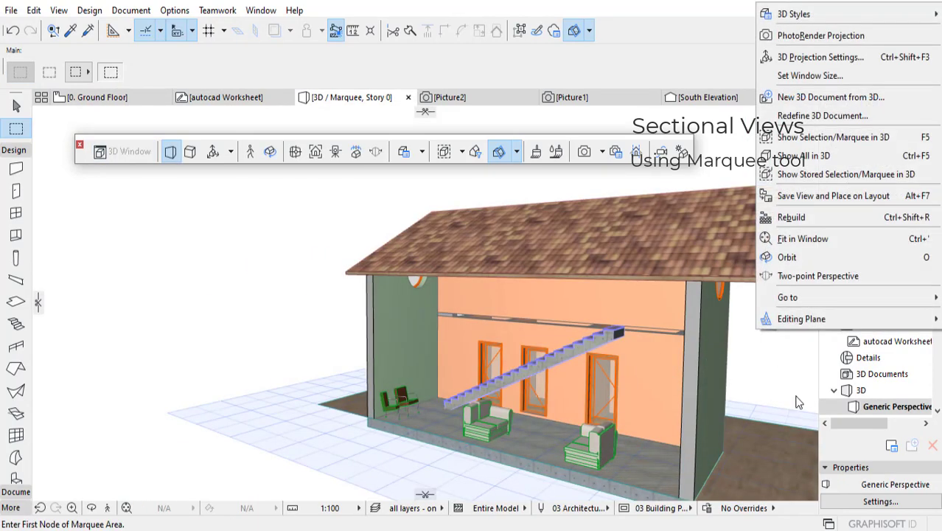
click(811, 155)
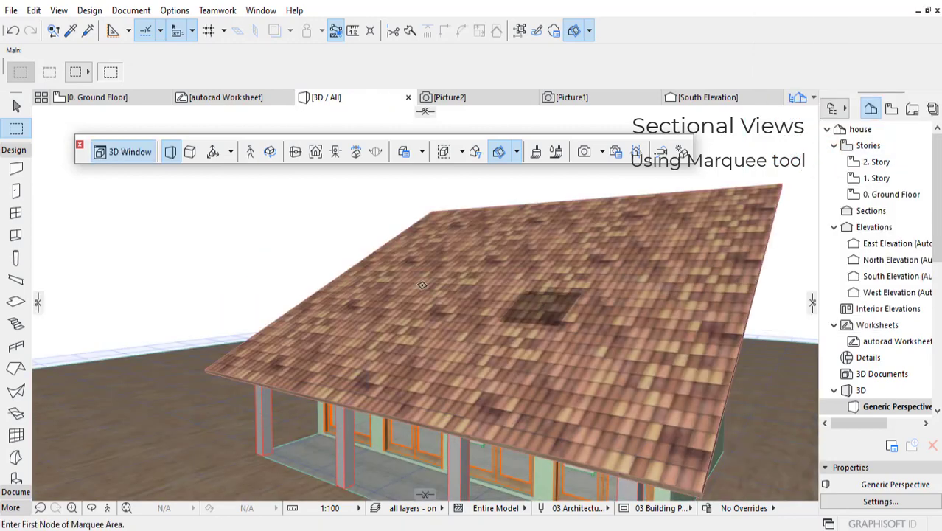
Show the single-story marquee area of the ground floor plan in 3D again and view its interior
click(96, 97)
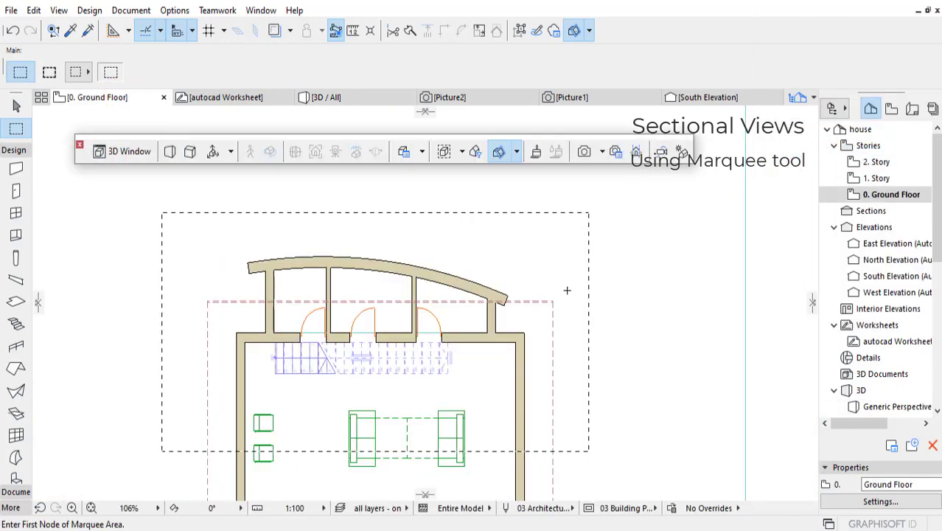
right_click(567, 290)
click(632, 461)
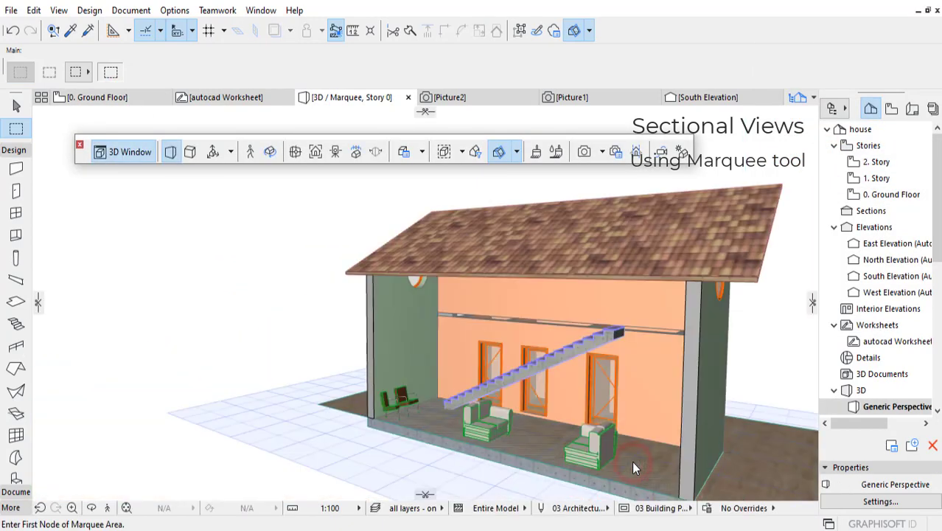
shift+middle_drag(626, 354, 582, 317)
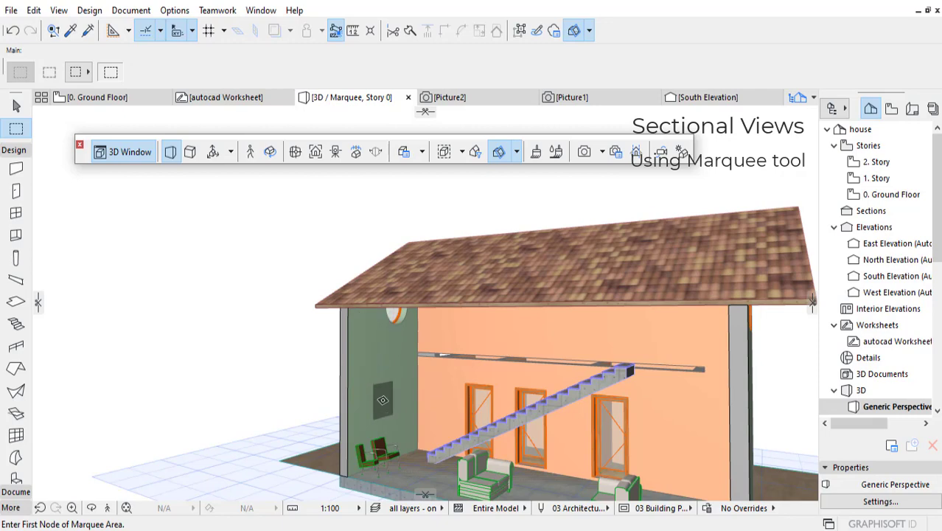
Set the ground floor plan's marquee back to all stories and display that section in 3D
click(124, 103)
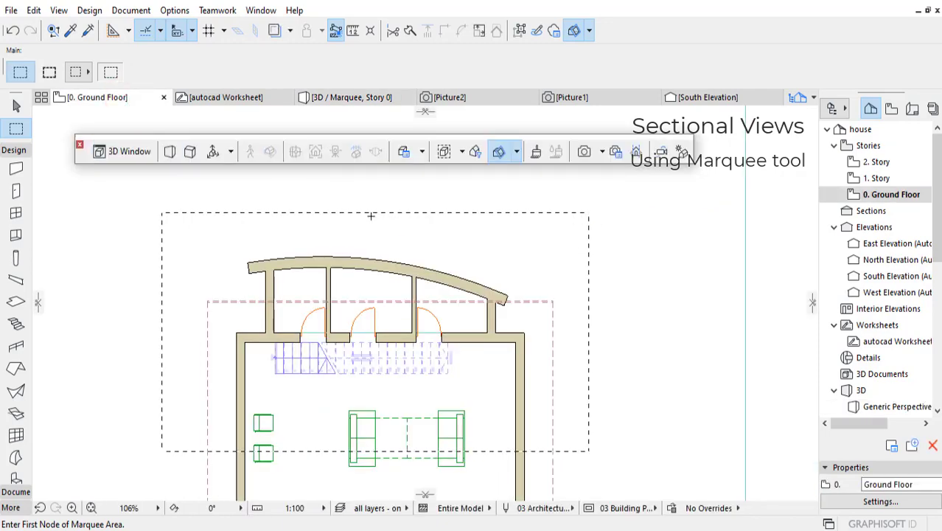
click(48, 72)
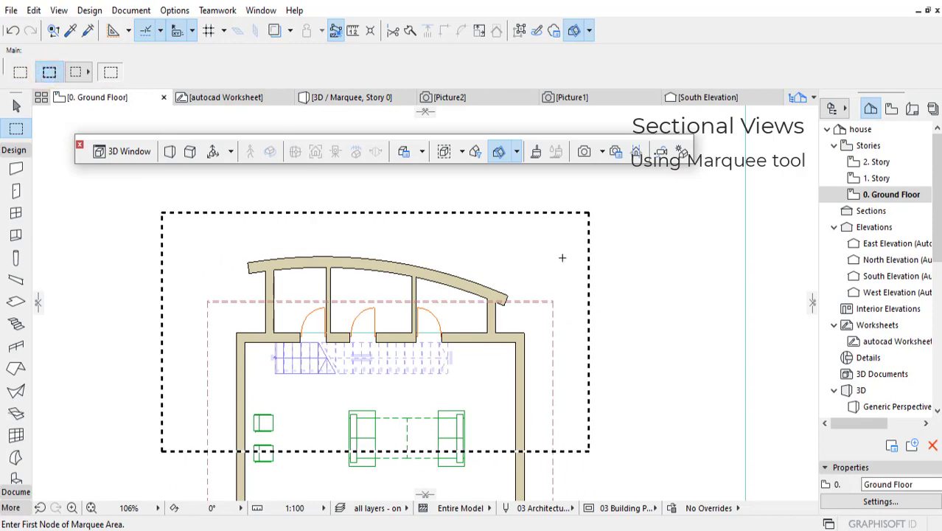
right_click(559, 224)
click(613, 462)
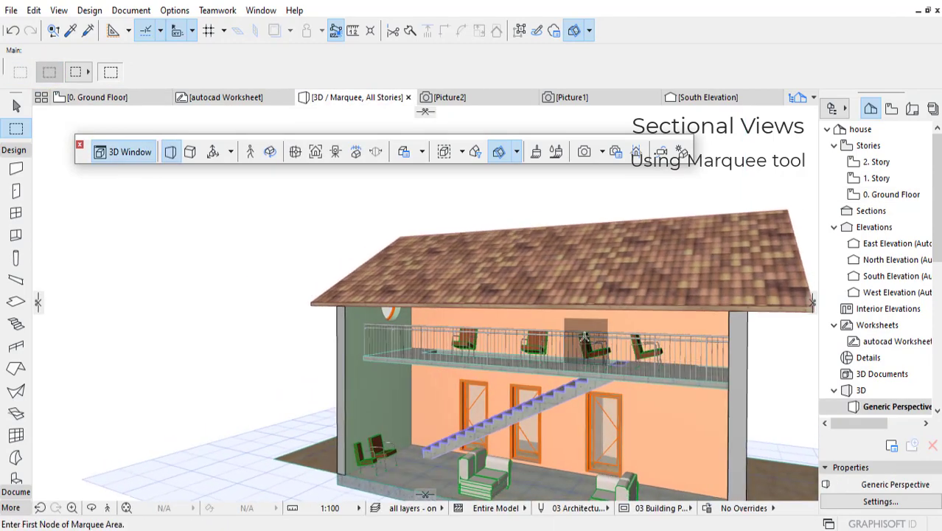
Return to the ground floor plan, view the marquee around the house, and look through the available 3D styles
click(119, 96)
scroll(480, 408, down, 2)
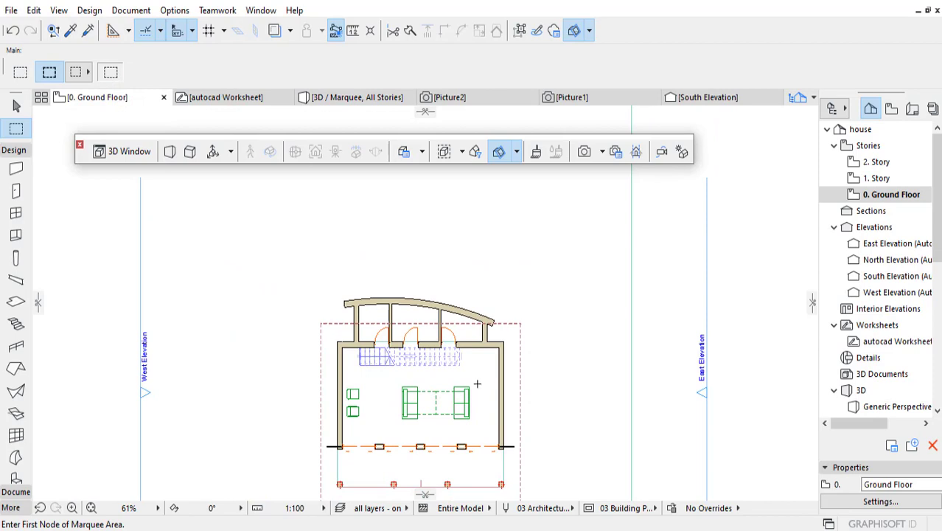
scroll(442, 334, up, 2)
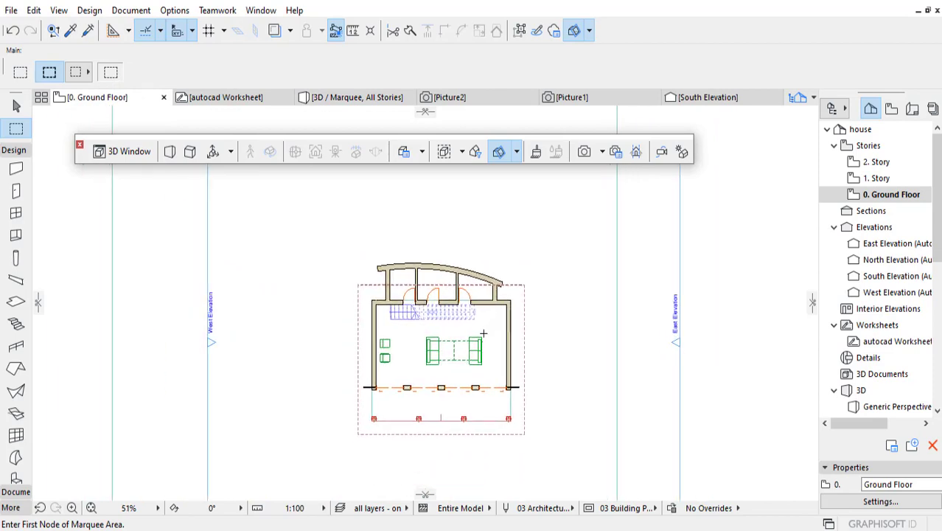
middle_drag(496, 316, 507, 300)
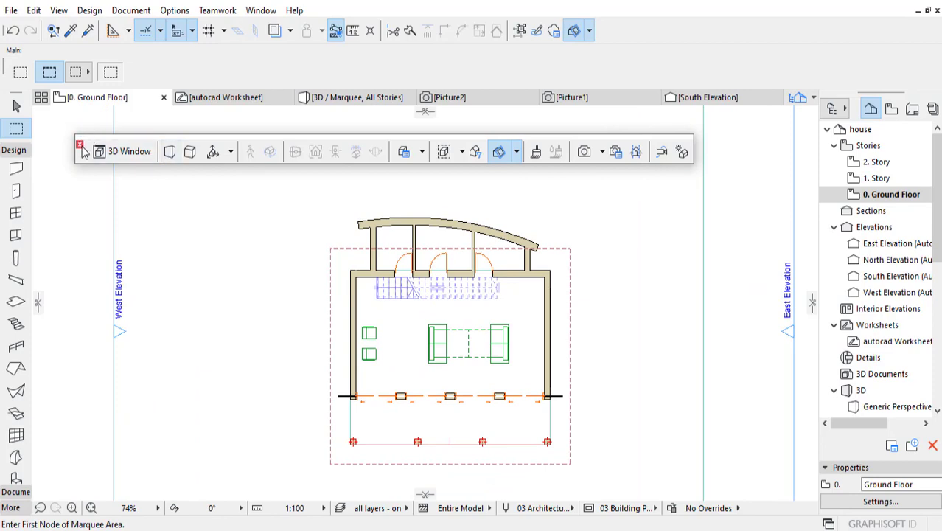
click(421, 153)
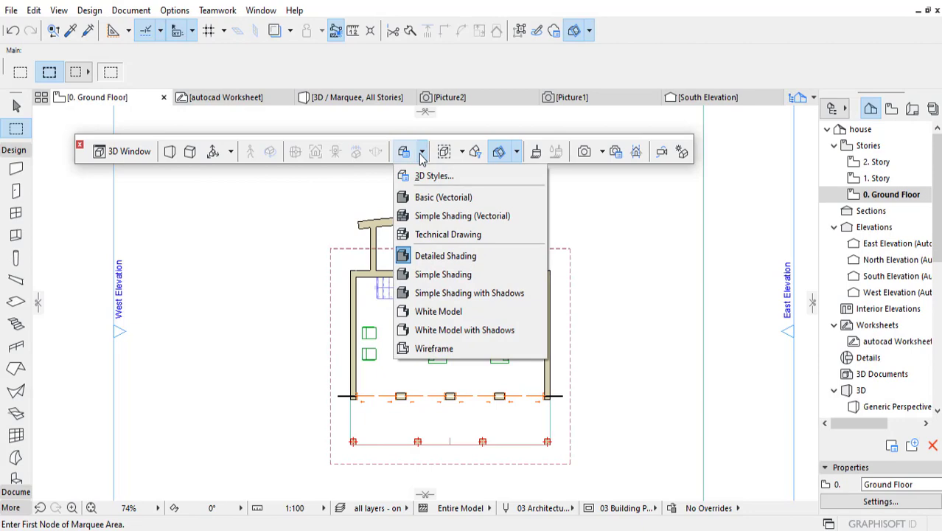
Go back to the 3D view and restore the entire house model with Show All in 3D
click(353, 97)
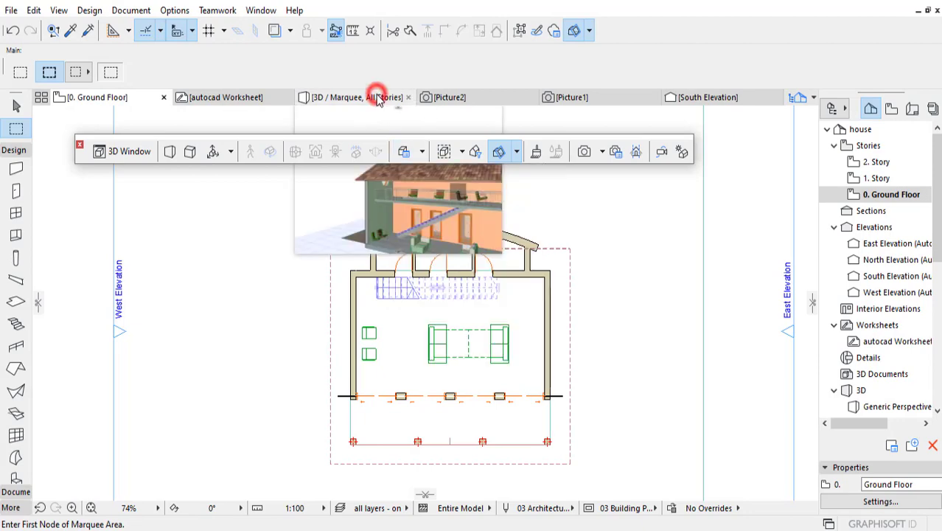
right_click(171, 267)
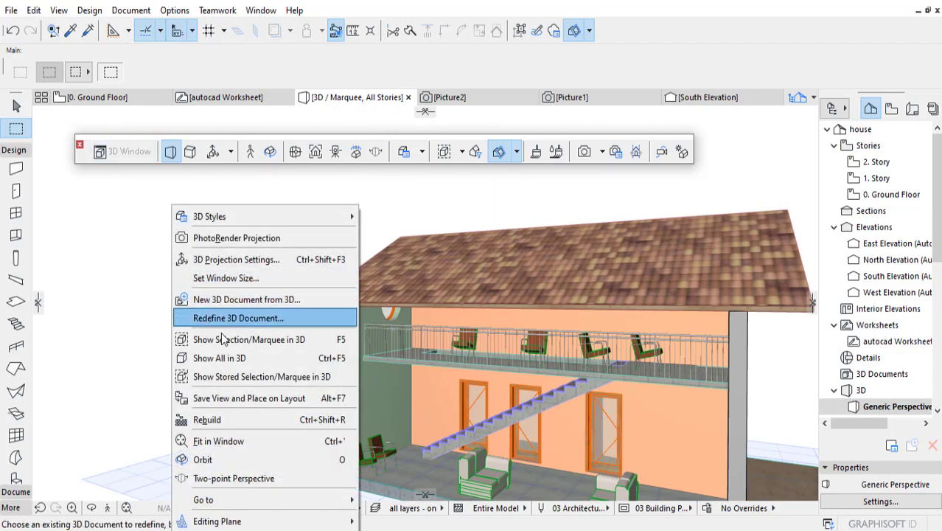
click(228, 351)
scroll(590, 273, down, 10)
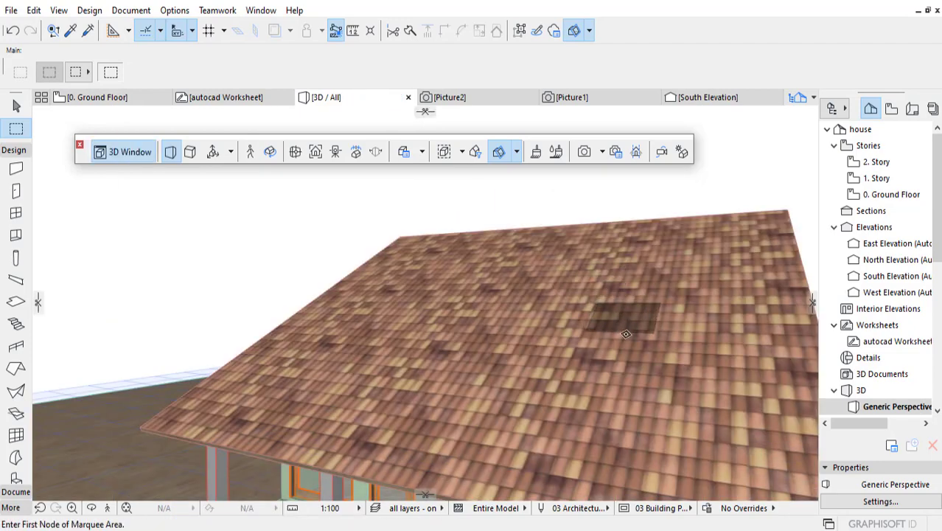
shift+middle_drag(515, 385, 503, 338)
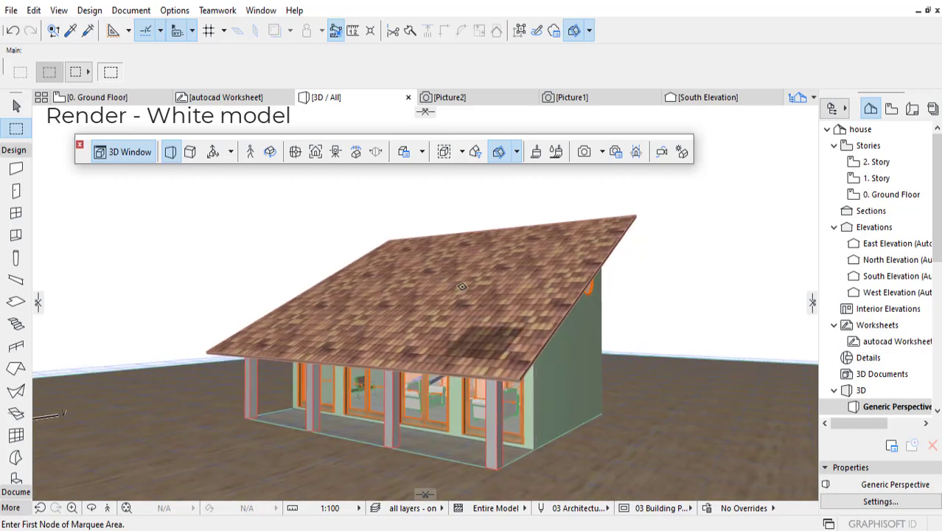
Enable the White Model Effect in the PhotoRendering settings, preview the house, and close the settings
click(616, 153)
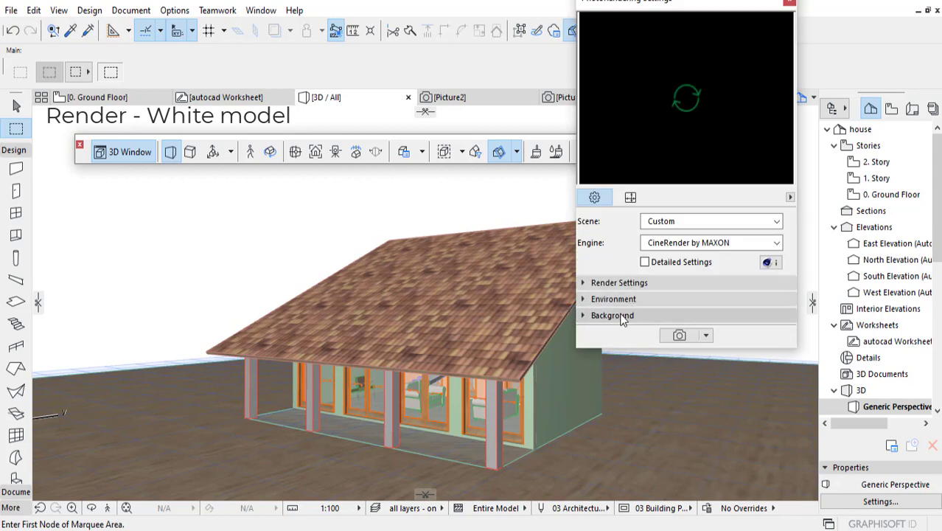
click(612, 316)
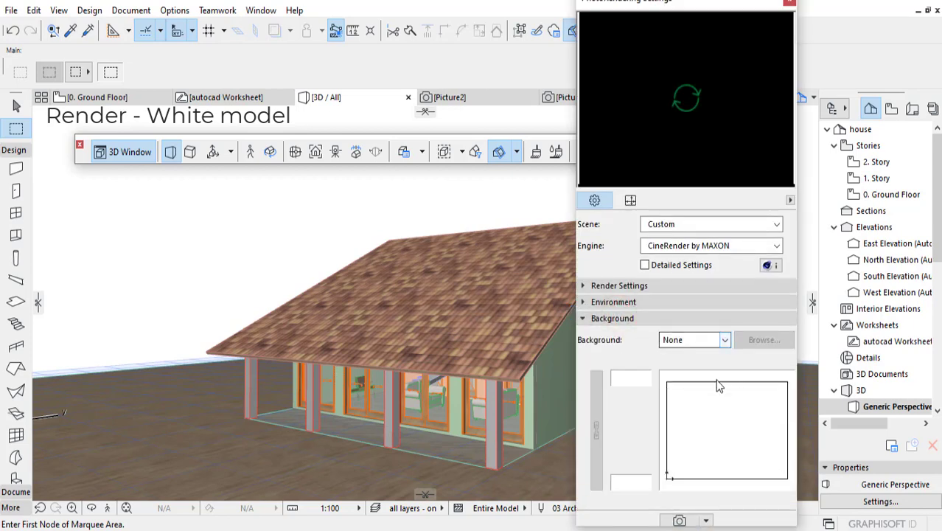
click(612, 318)
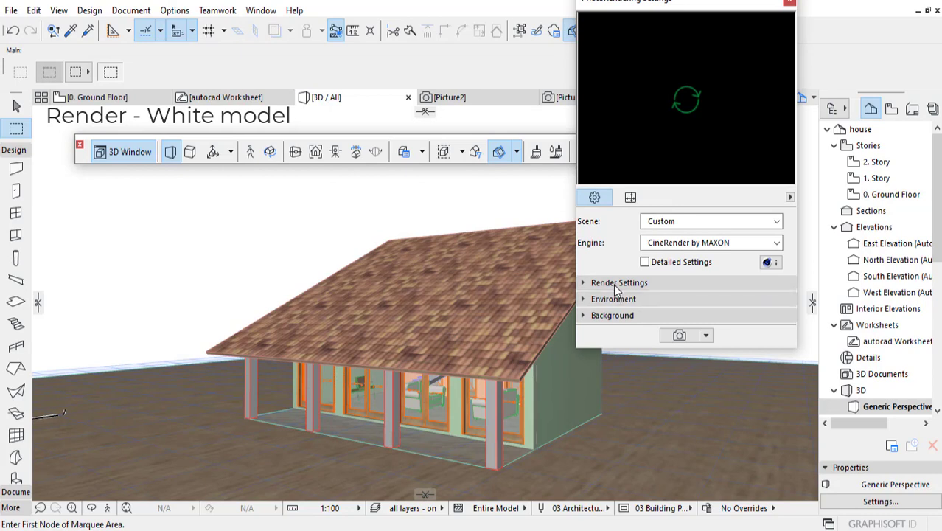
click(618, 286)
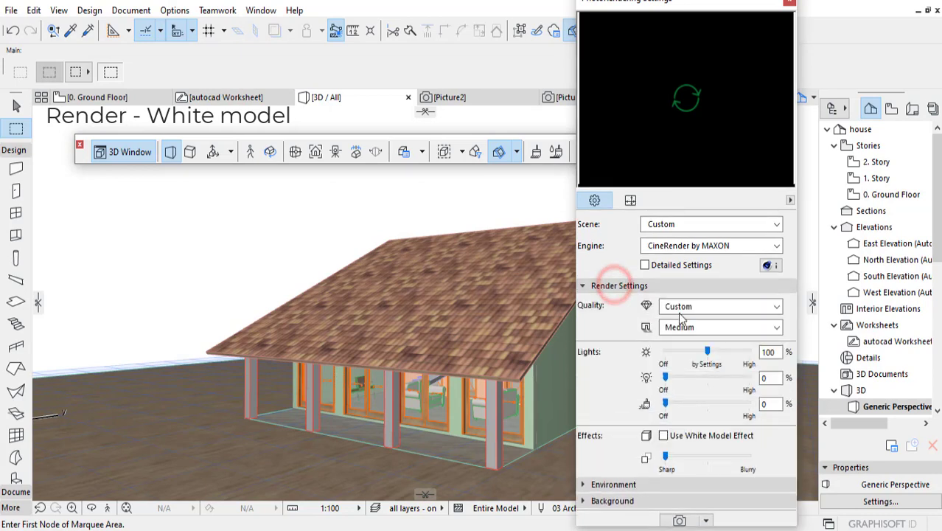
click(664, 436)
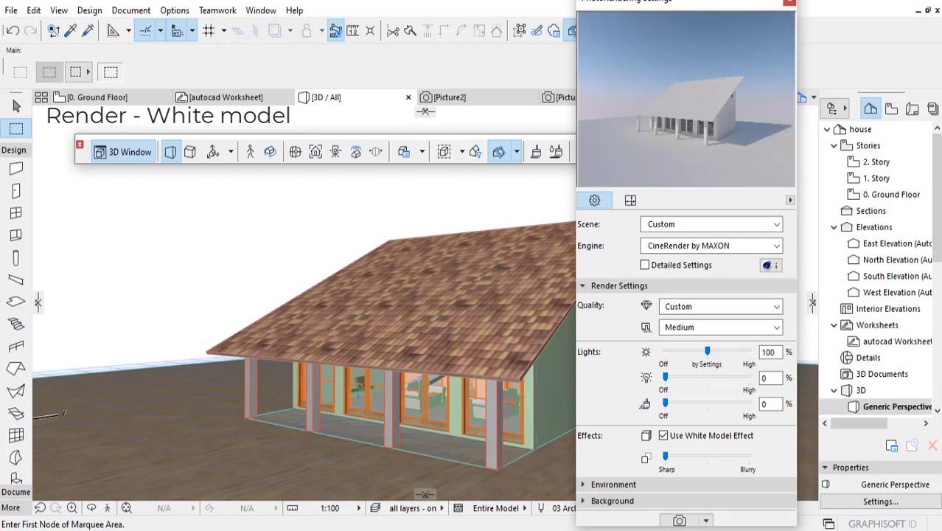
drag(698, 5, 753, 5)
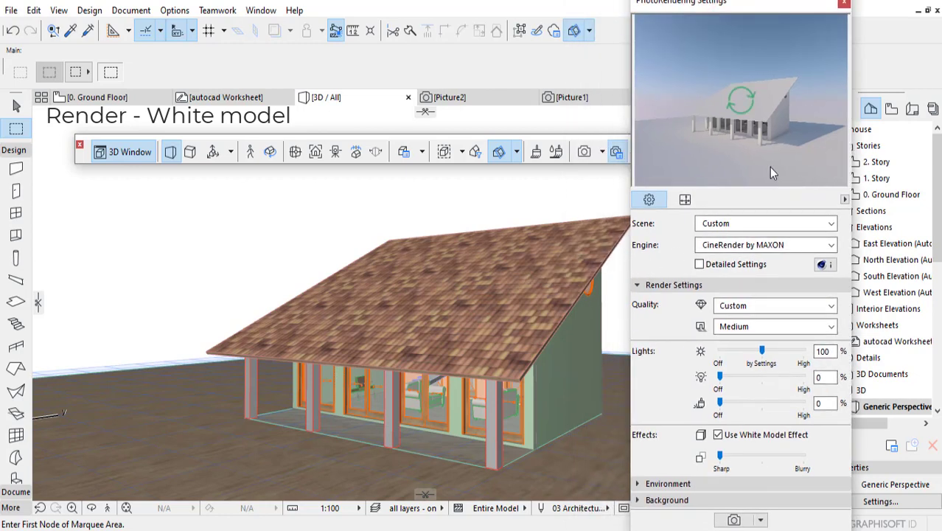
click(844, 3)
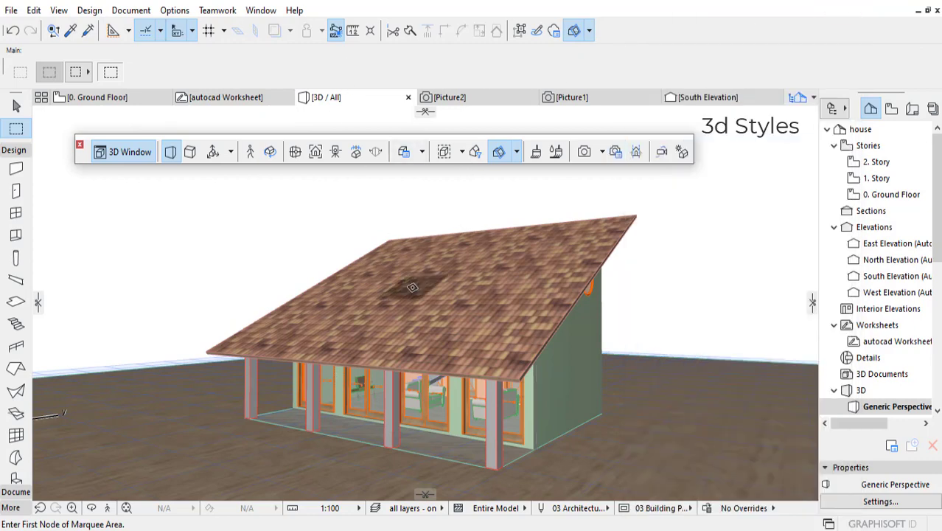
Apply the White Model with Shadows 3D style and view the house from a lower angle
click(421, 151)
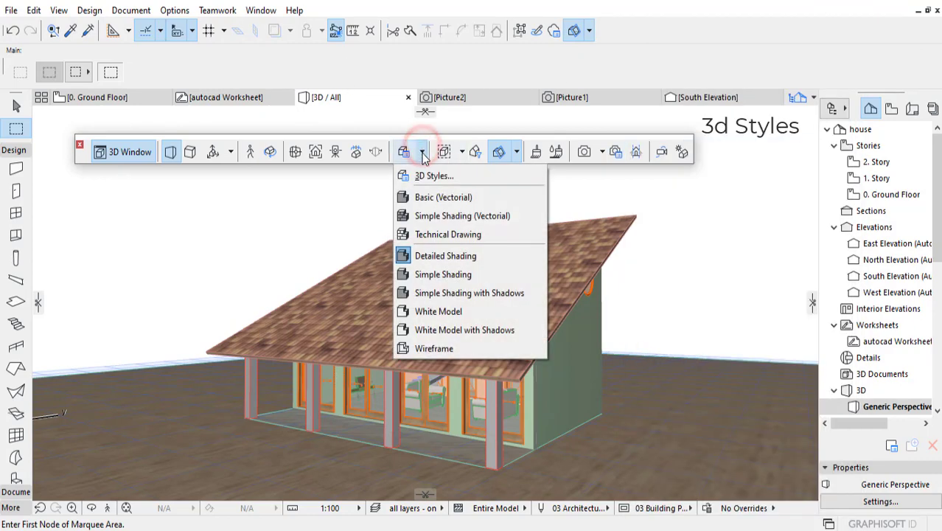
click(437, 332)
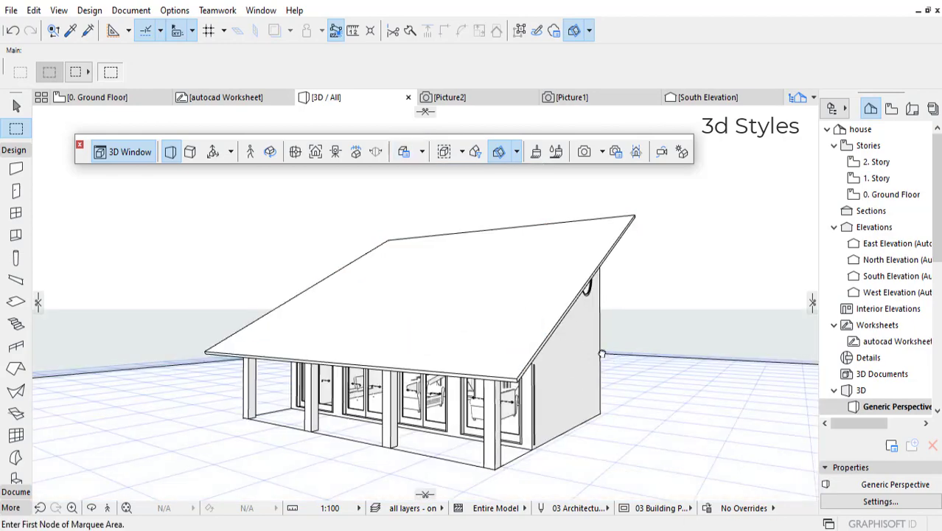
shift+middle_drag(603, 345, 514, 383)
shift+middle_drag(544, 239, 460, 172)
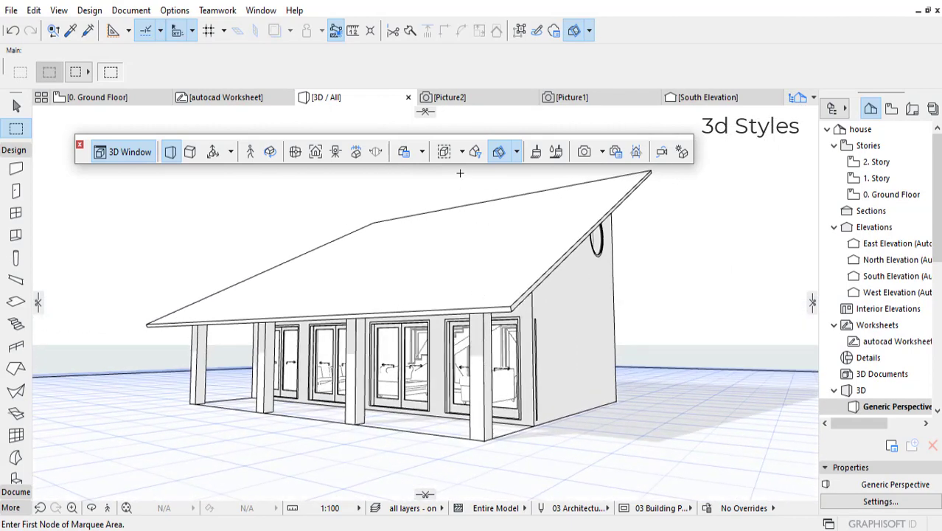
Switch the house's 3D style to Simple Shading and back to Detailed Shading for comparison
click(423, 152)
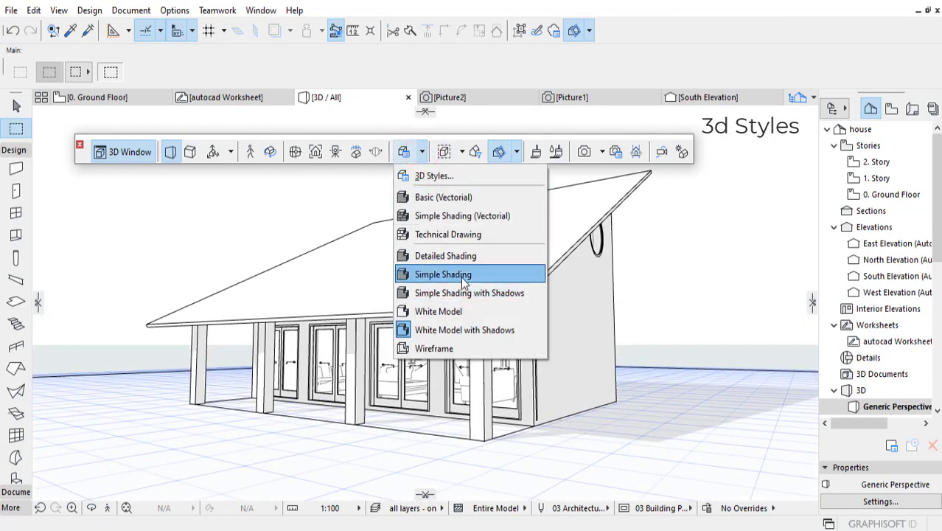
click(458, 273)
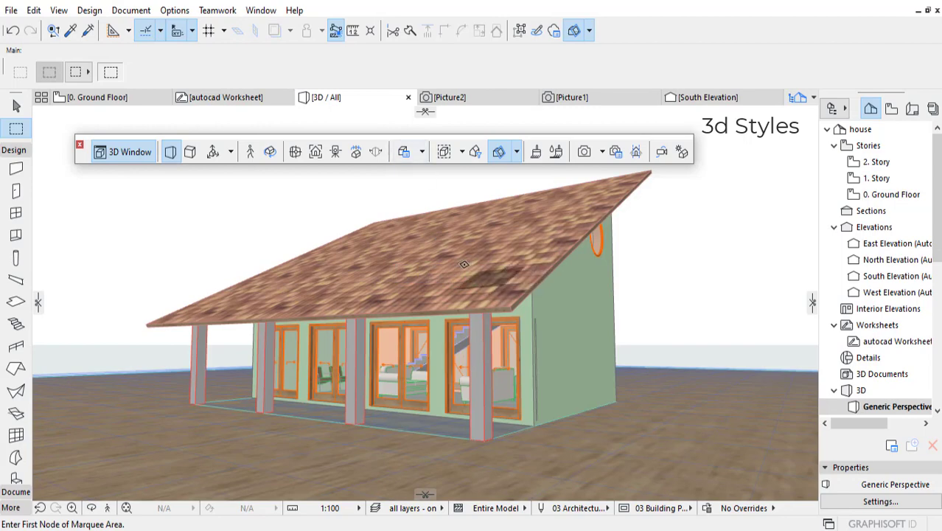
click(423, 152)
click(463, 258)
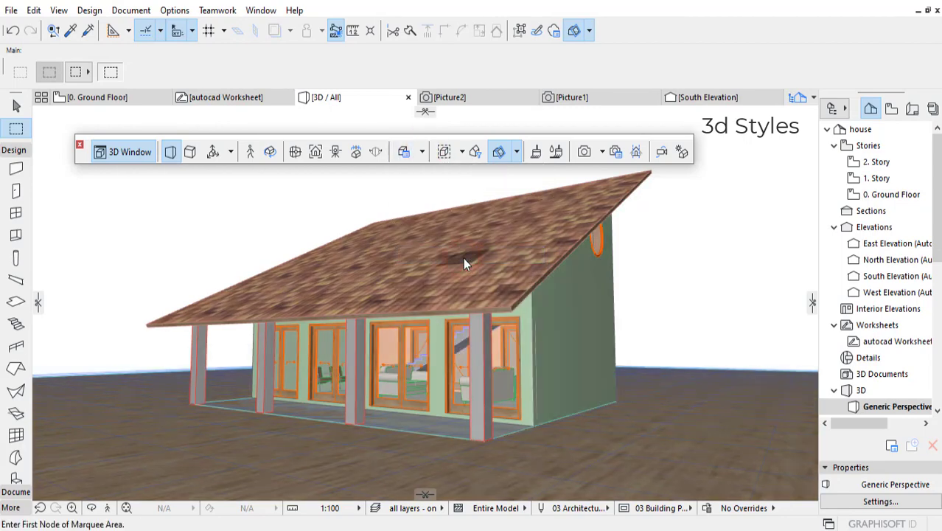
Try the Technical Drawing and Wireframe 3D styles and view the house's wireframe from different angles
click(422, 151)
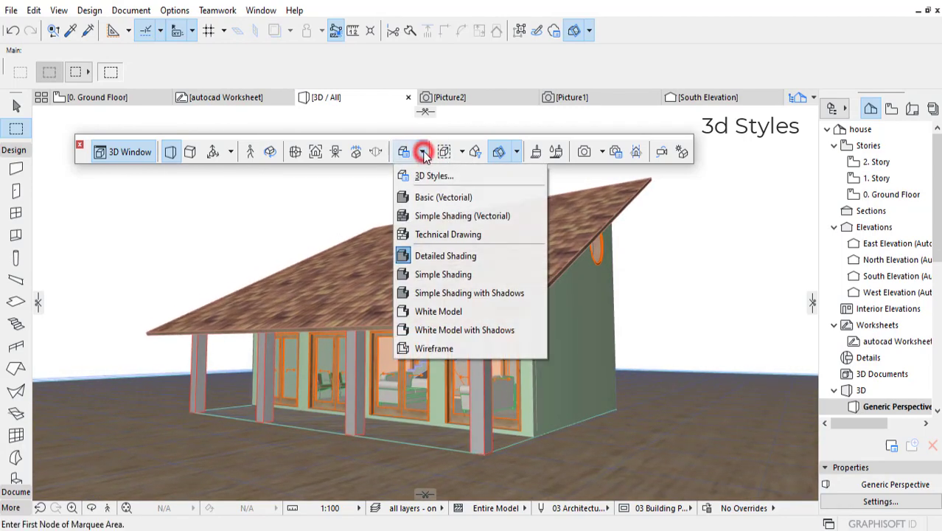
click(451, 233)
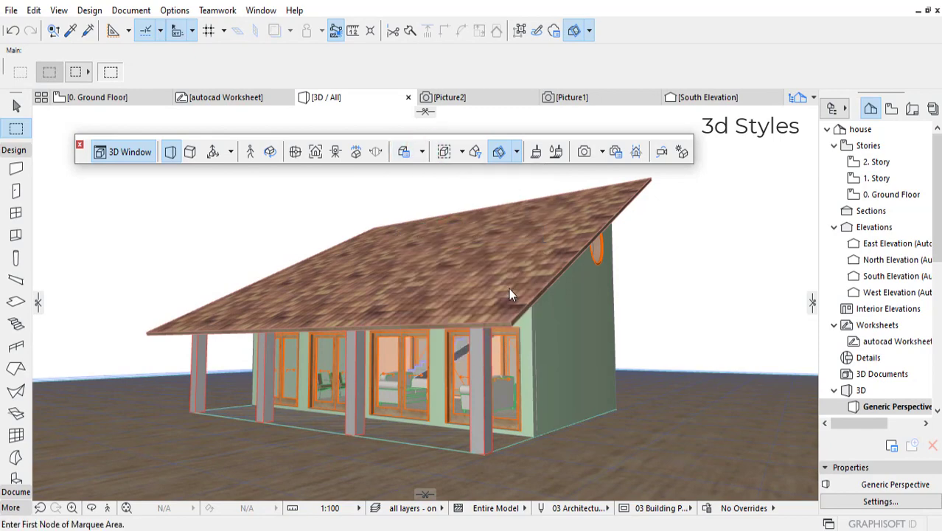
click(423, 151)
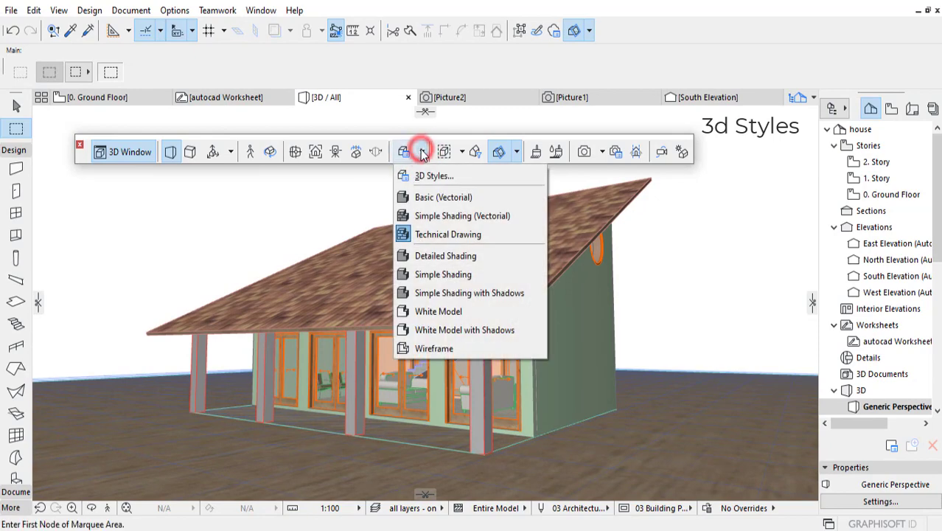
click(454, 347)
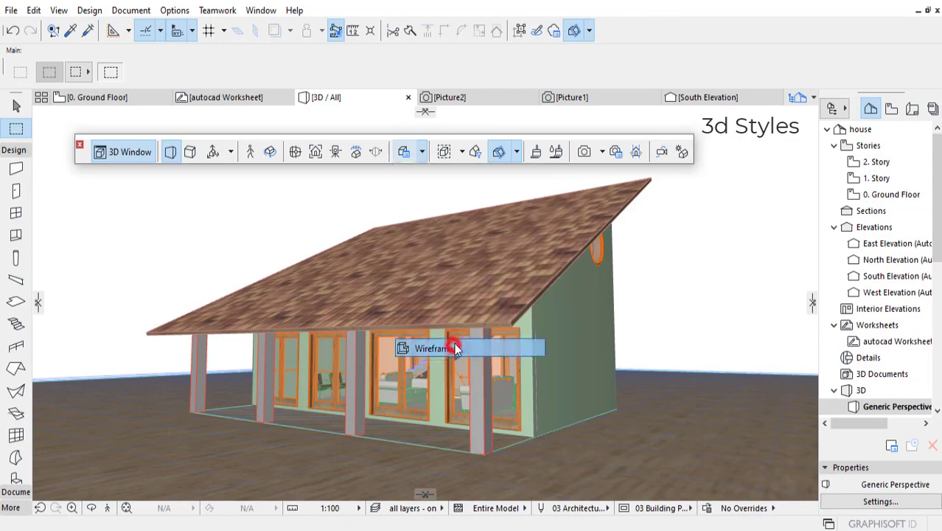
shift+middle_drag(495, 293, 547, 300)
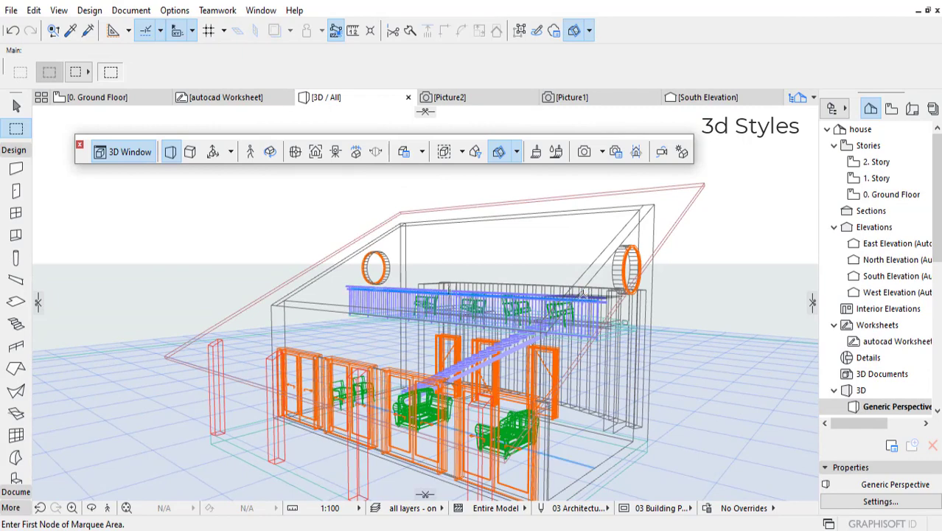
shift+middle_drag(582, 292, 481, 210)
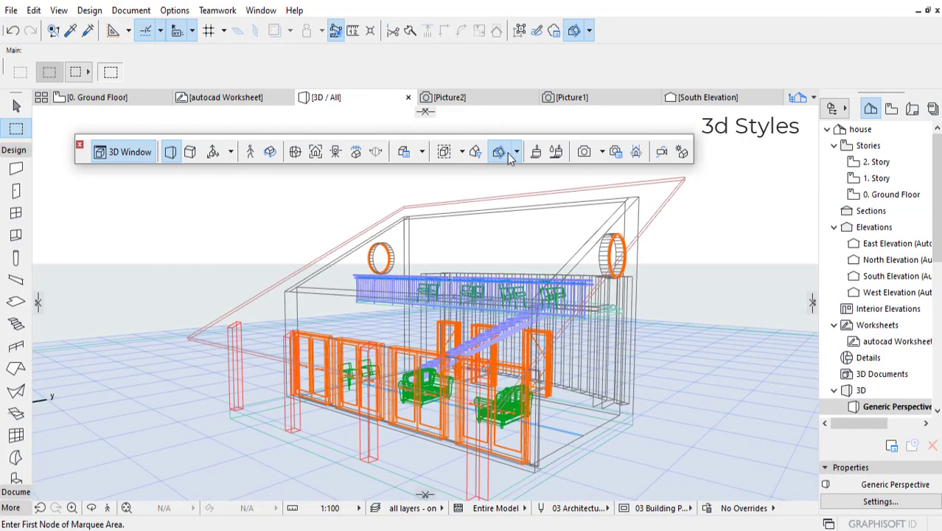
Set the 3D style to Simple Shading and save the house project
click(444, 152)
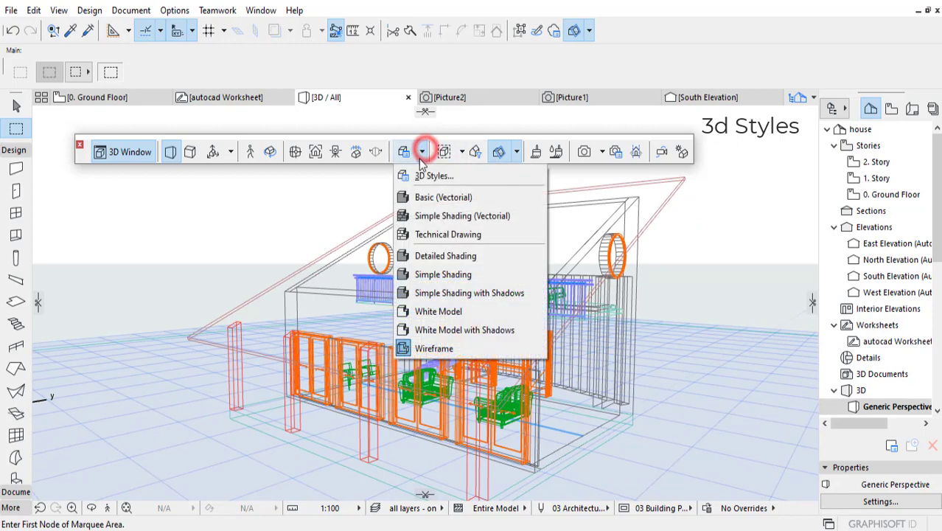
click(432, 270)
mouse_move(551, 304)
shift+middle_down()
mouse_move(627, 320)
mouse_move(620, 314)
shift+middle_up()
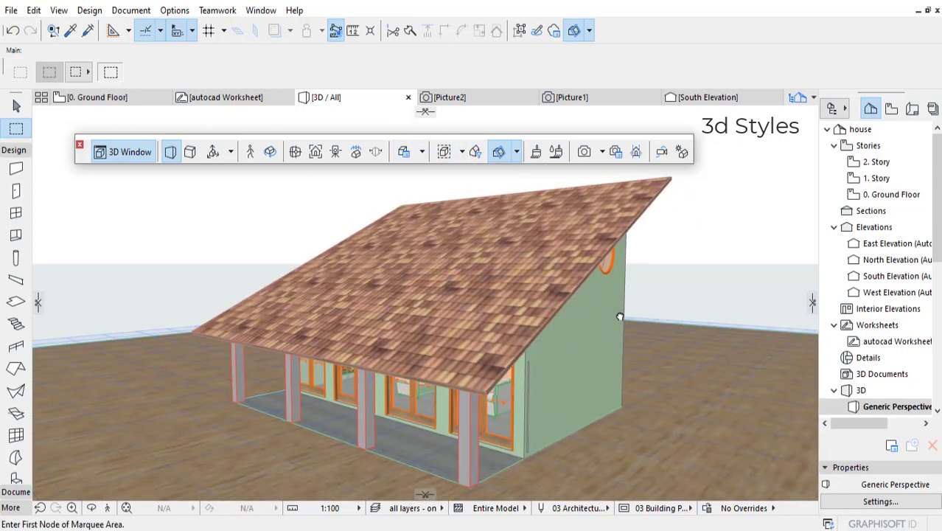
click(15, 11)
click(31, 99)
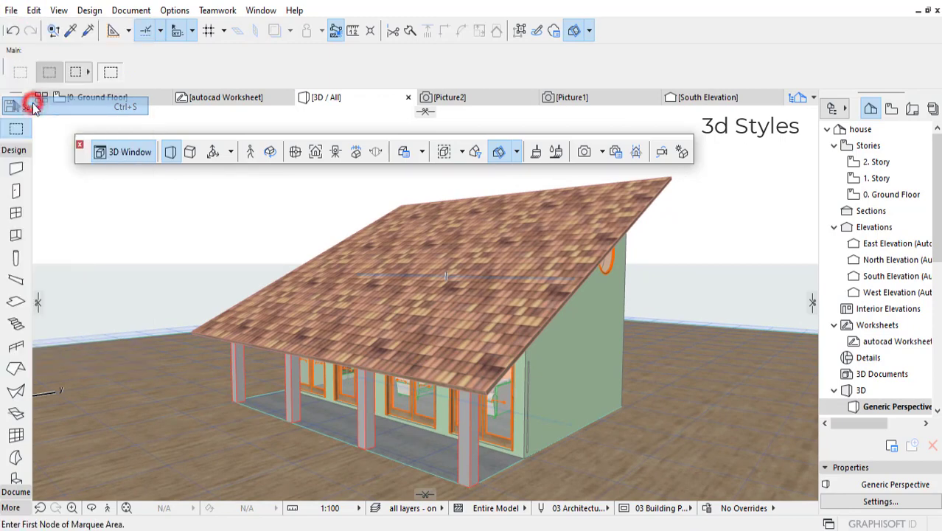